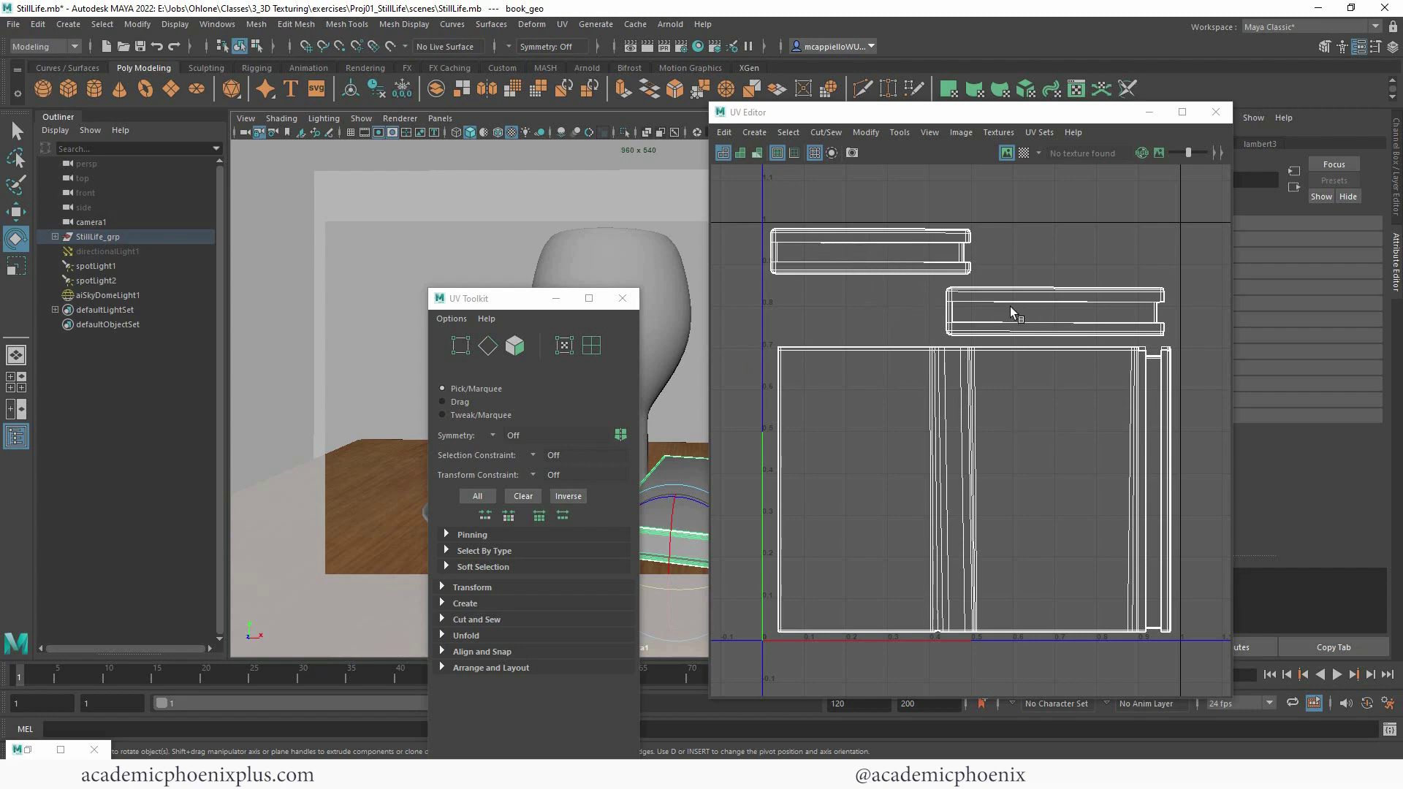
Step: Examine how the book's cover, page and side faces correspond to its UV shells, and close the UV windows with the whole book selected
left_click(622, 298)
left_click_drag(961, 112, 1023, 100)
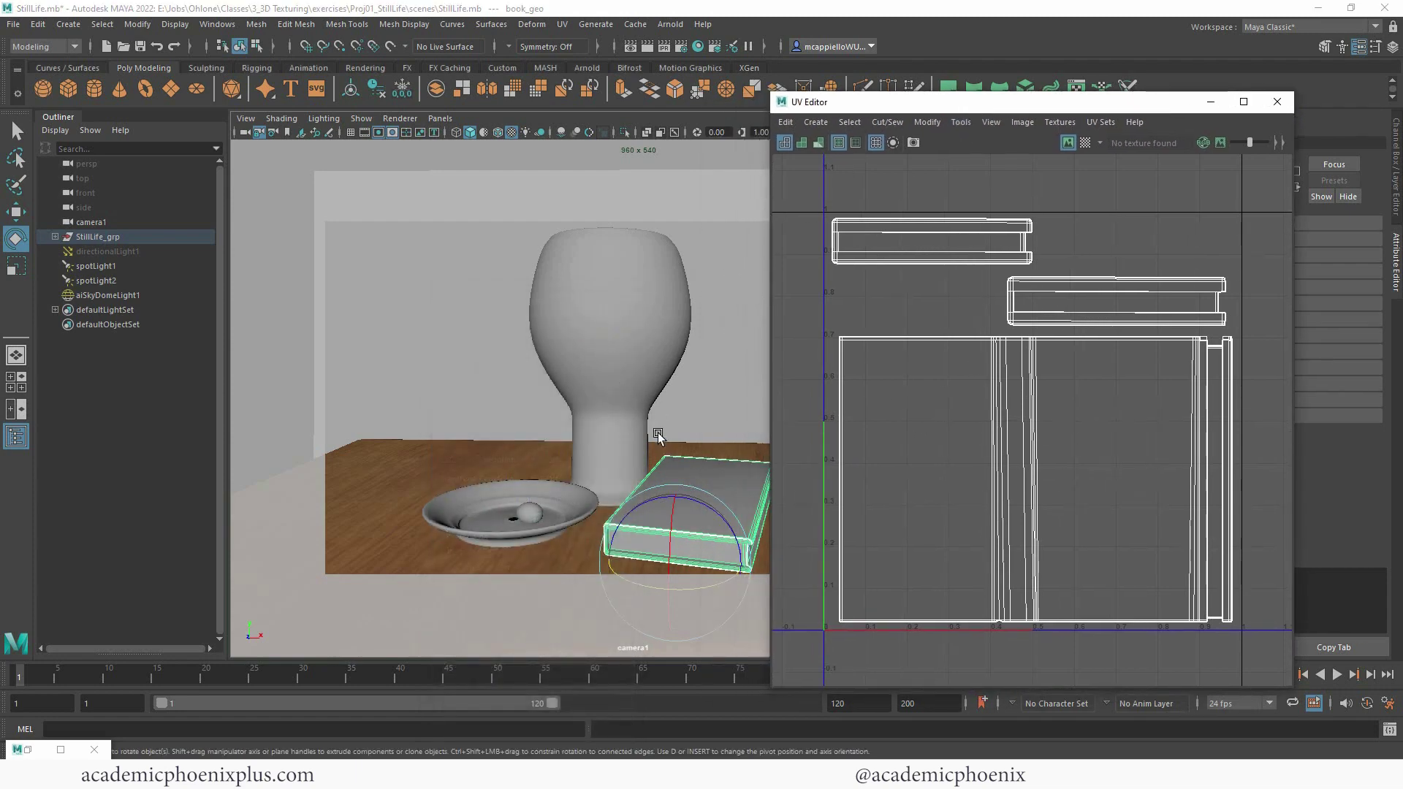
right_click_drag(728, 479, 729, 417)
left_click(698, 488)
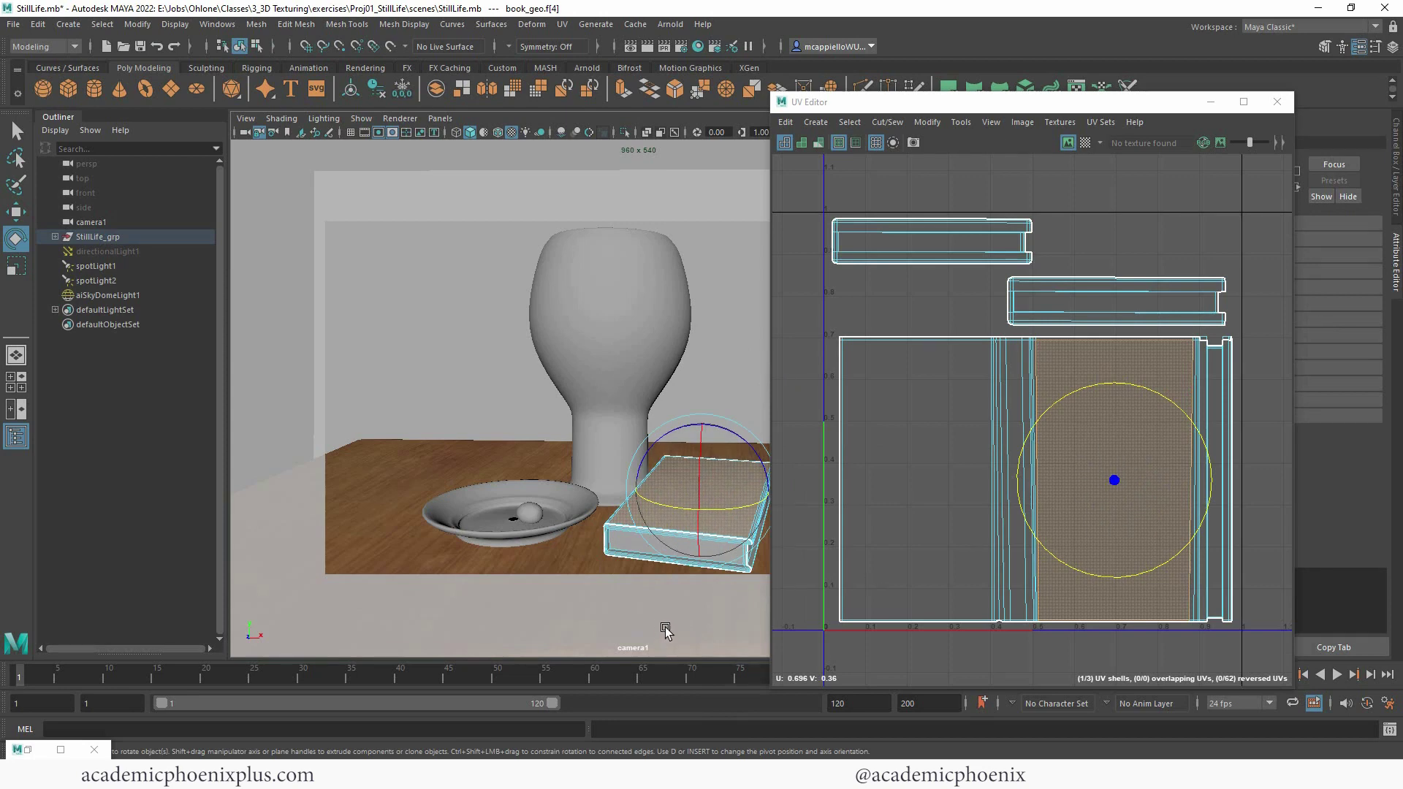
left_click(931, 241)
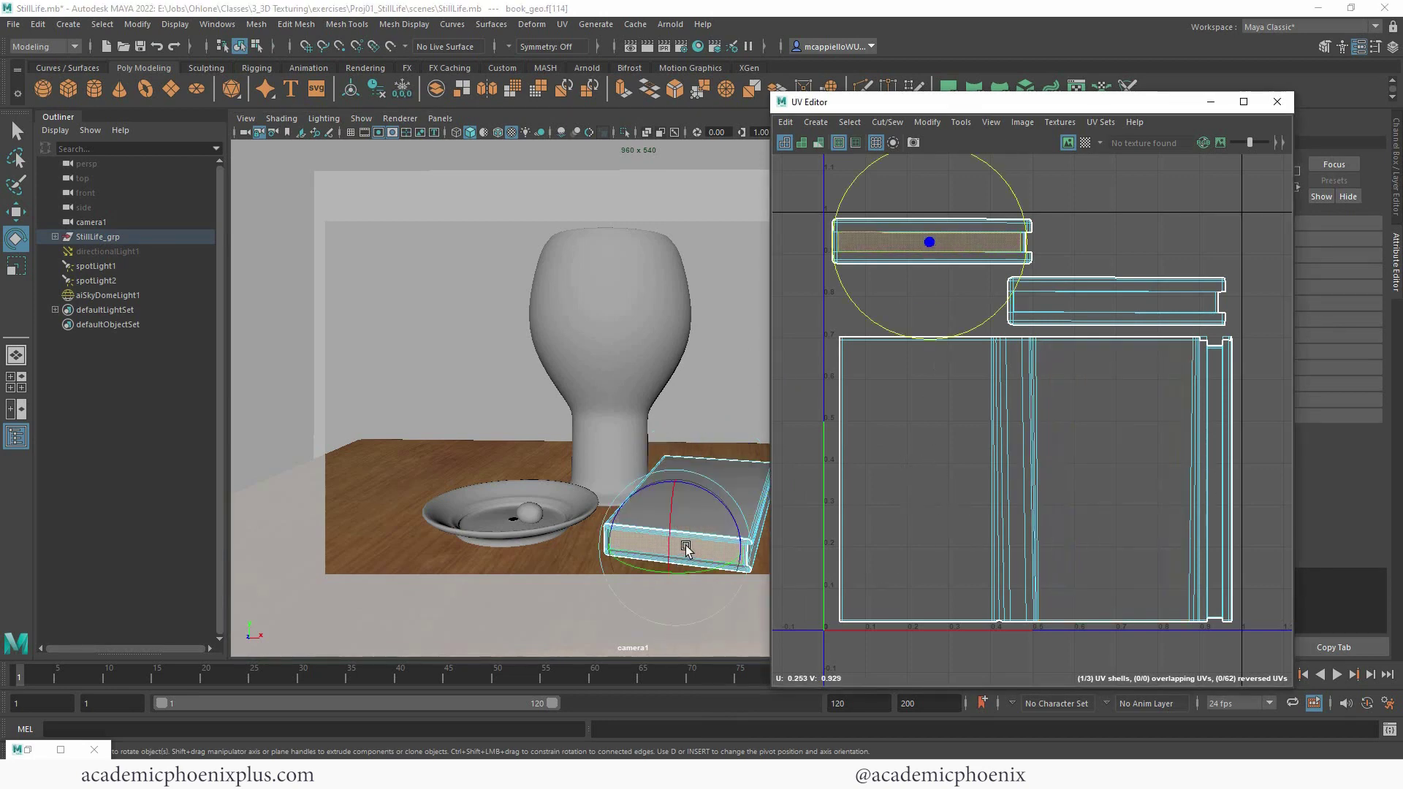
left_click(1218, 476)
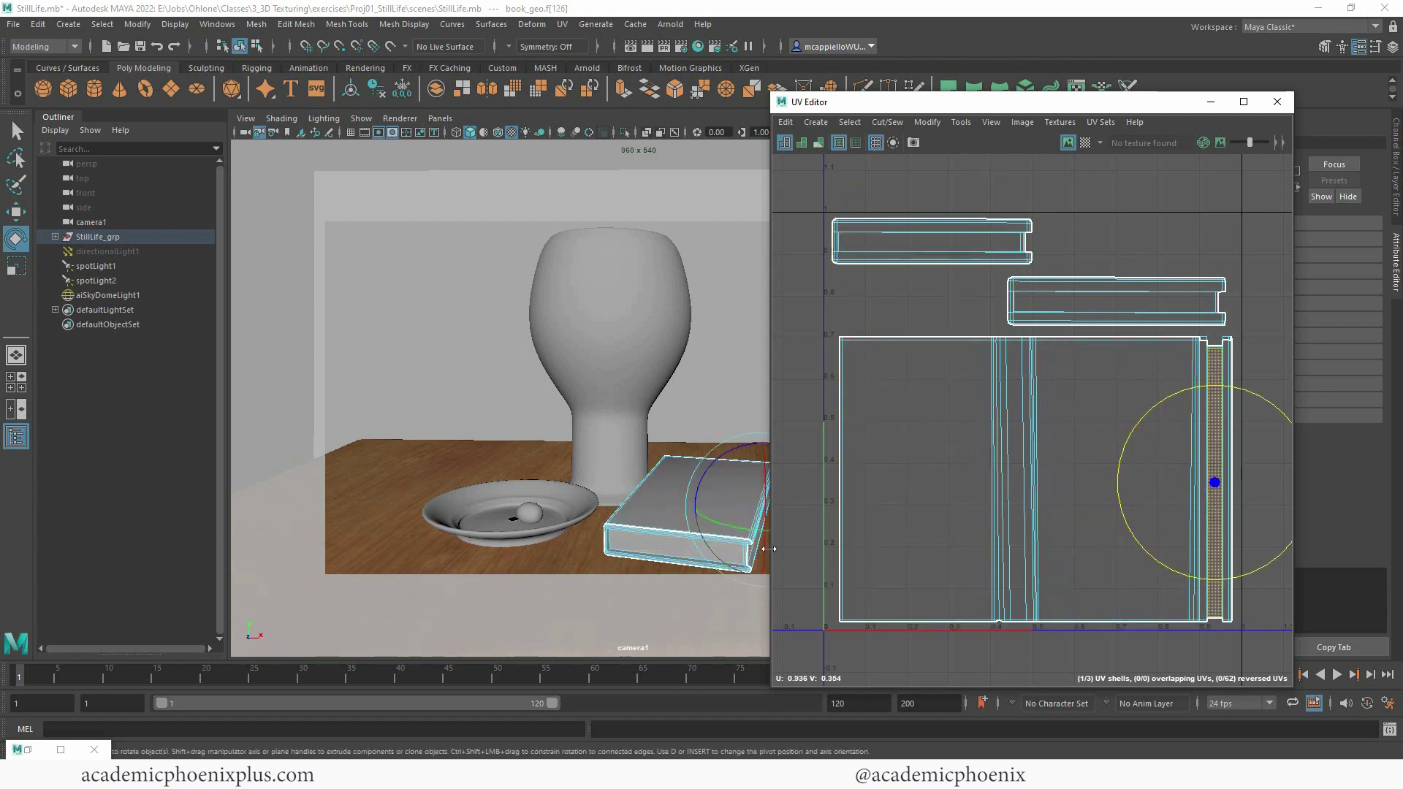
right_click_drag(687, 358, 750, 350)
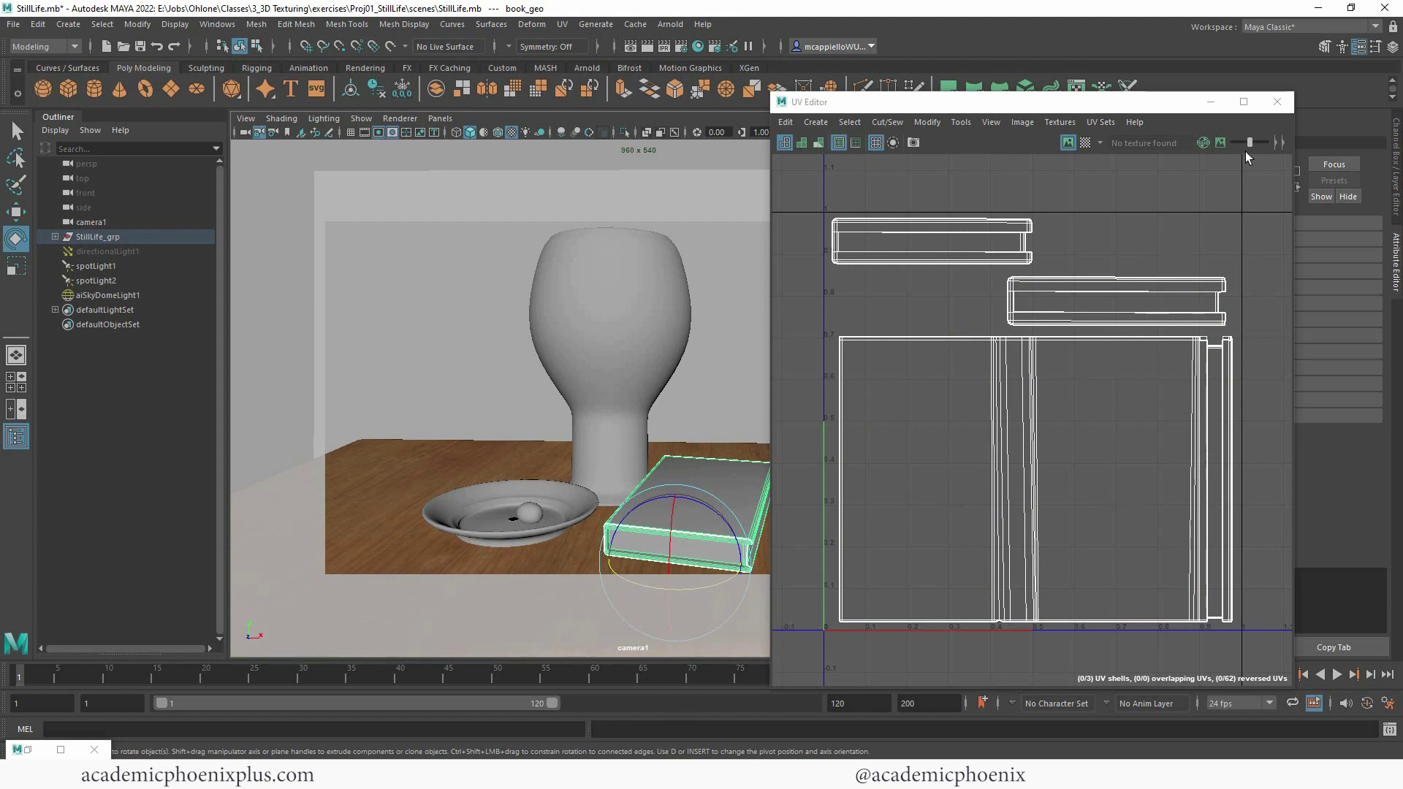
left_click(1277, 102)
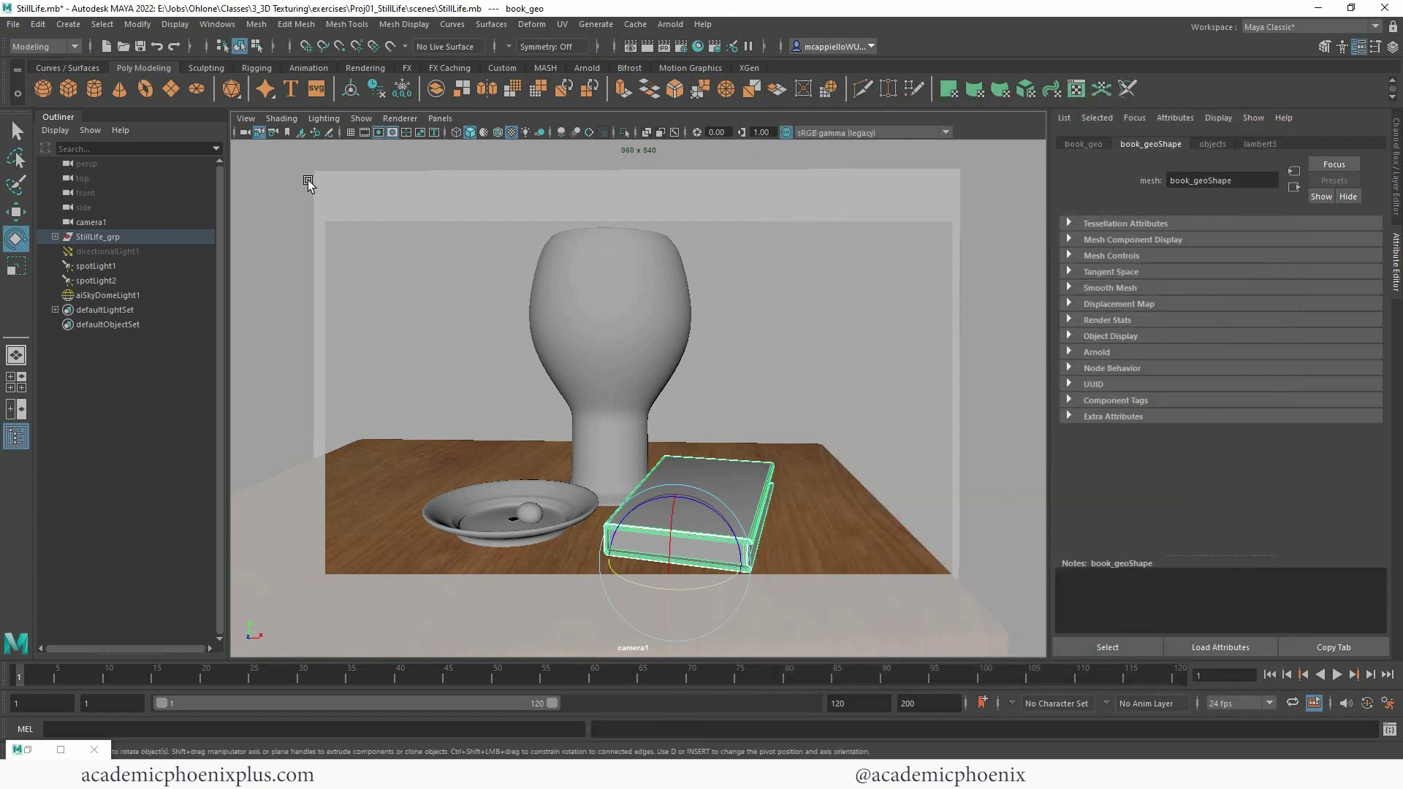
Step: Export the selected book as an OBJ file named bookOBJ into the project's scenes folder
left_click(13, 25)
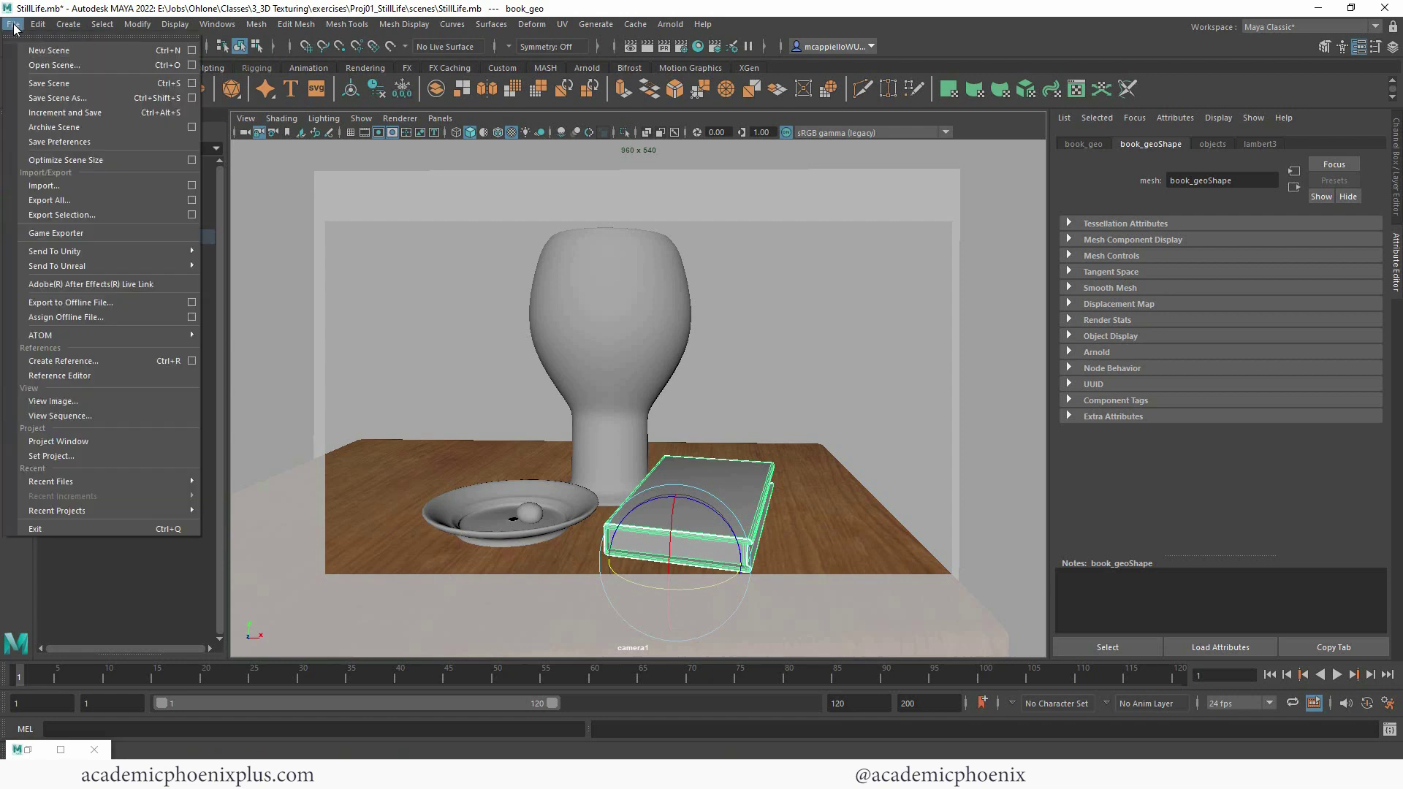
mouse_move(167, 268)
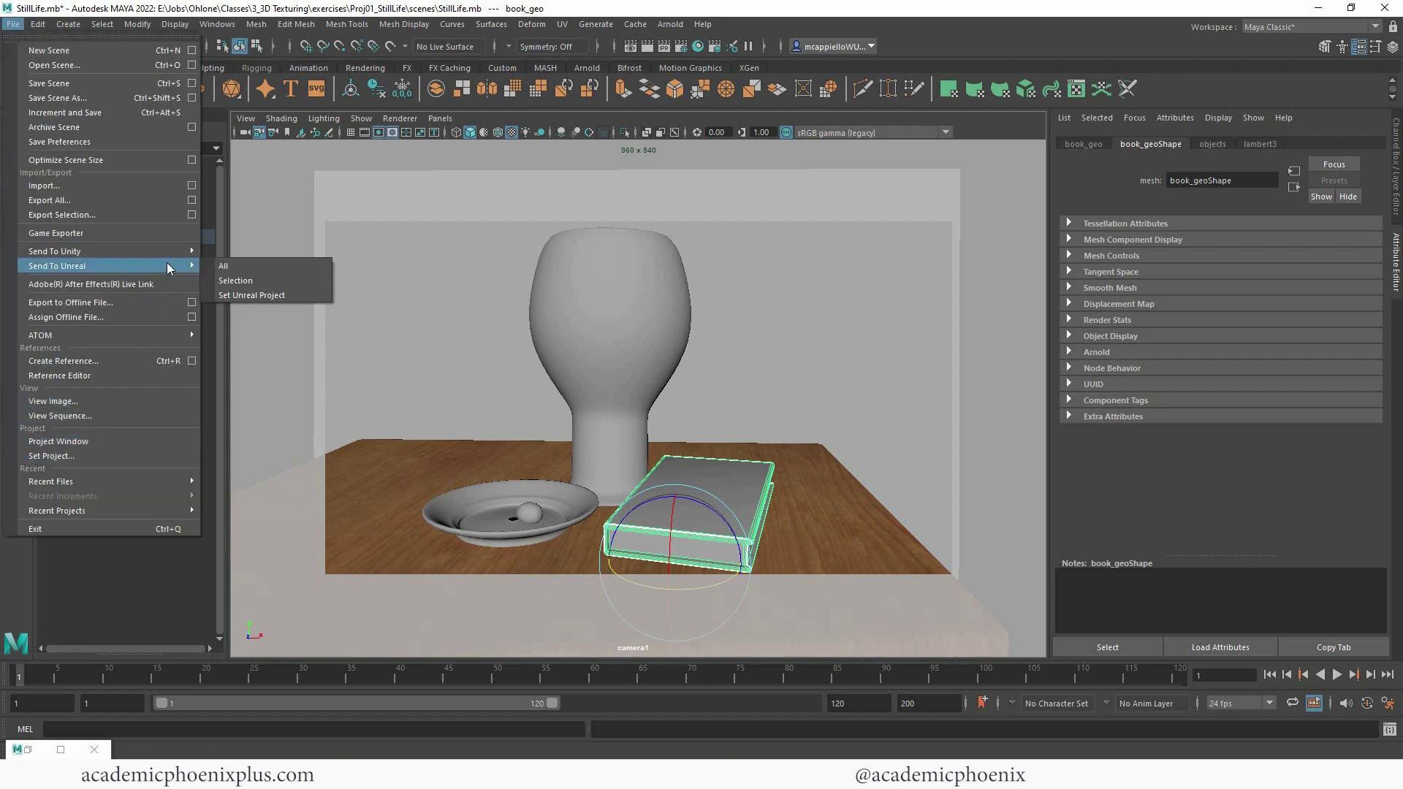
left_click(62, 215)
left_click(430, 630)
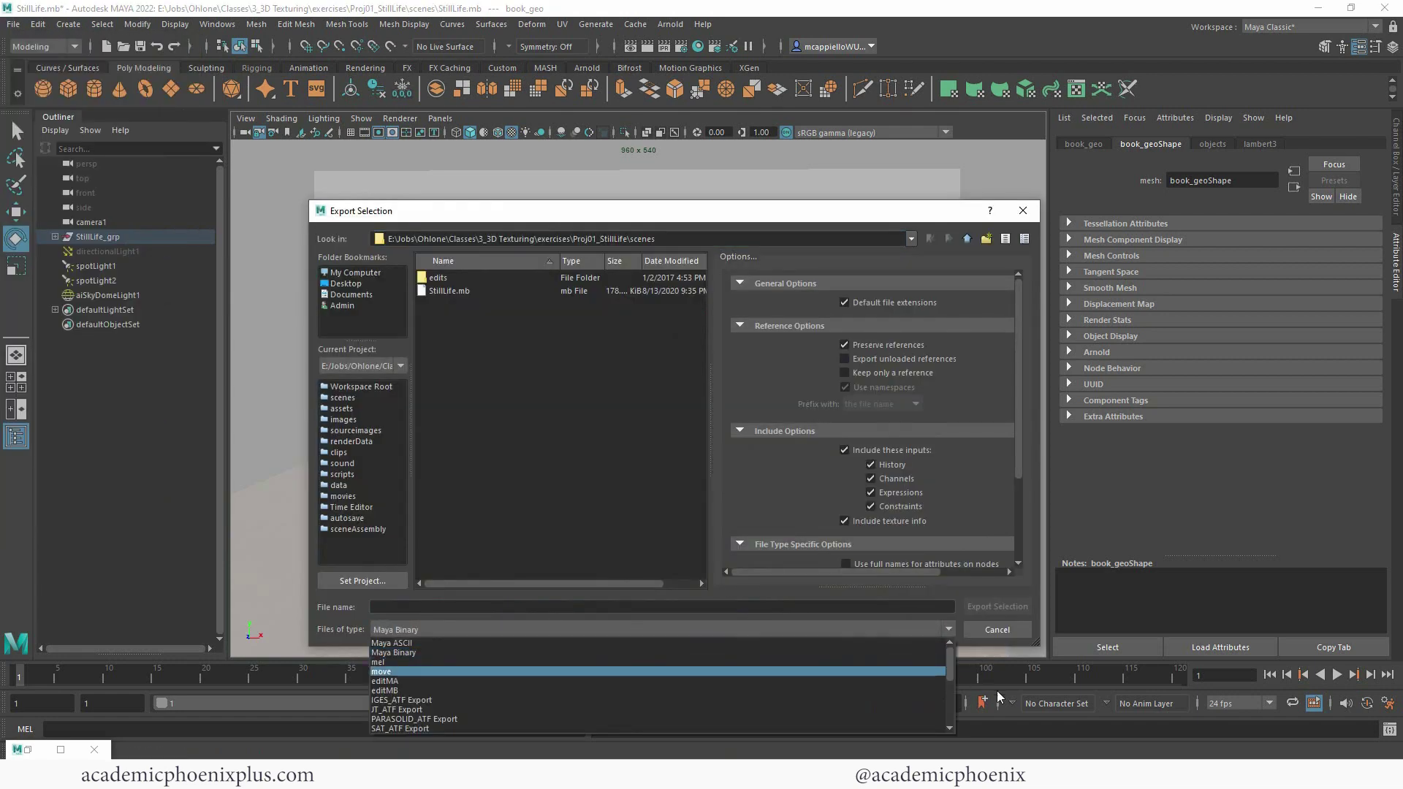
left_click_drag(948, 675, 955, 704)
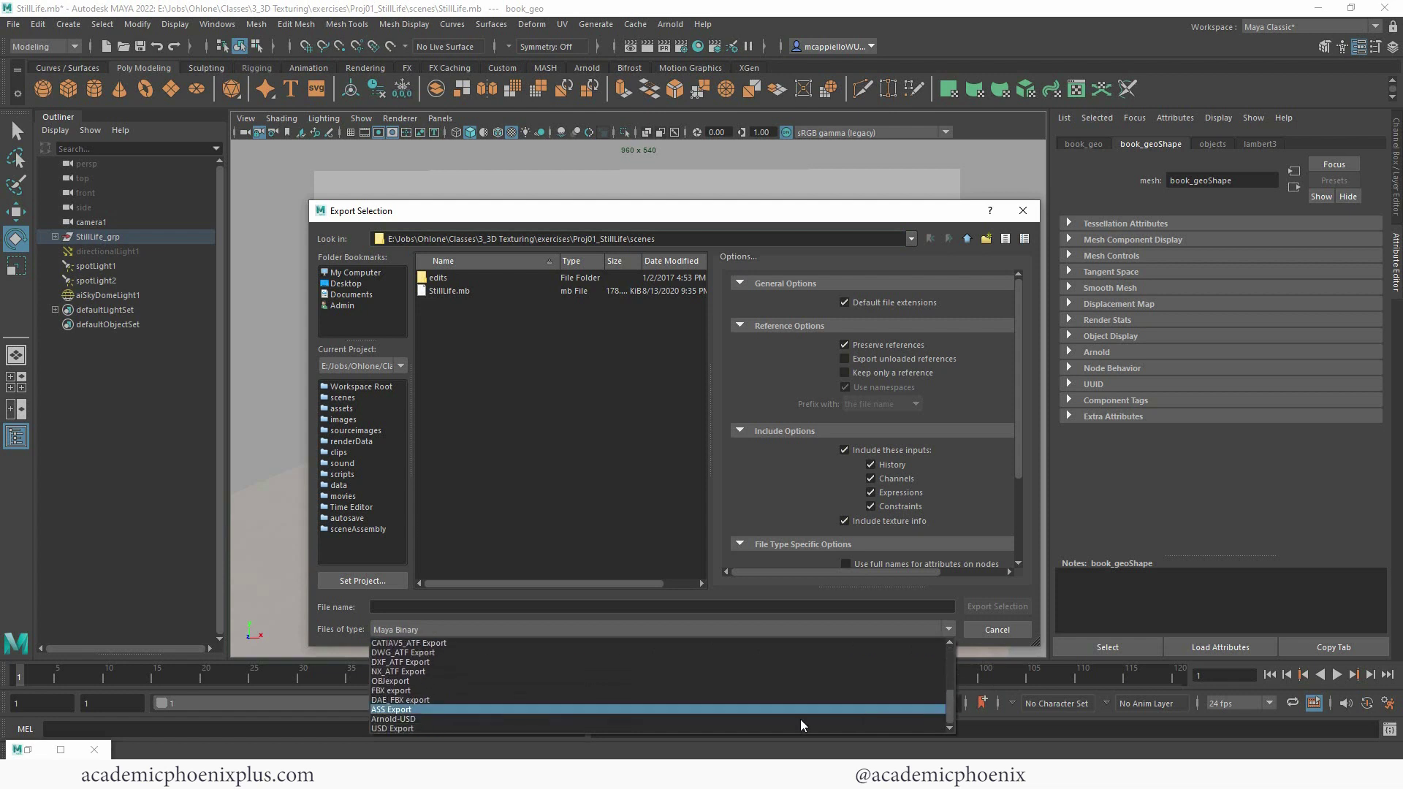
left_click(641, 682)
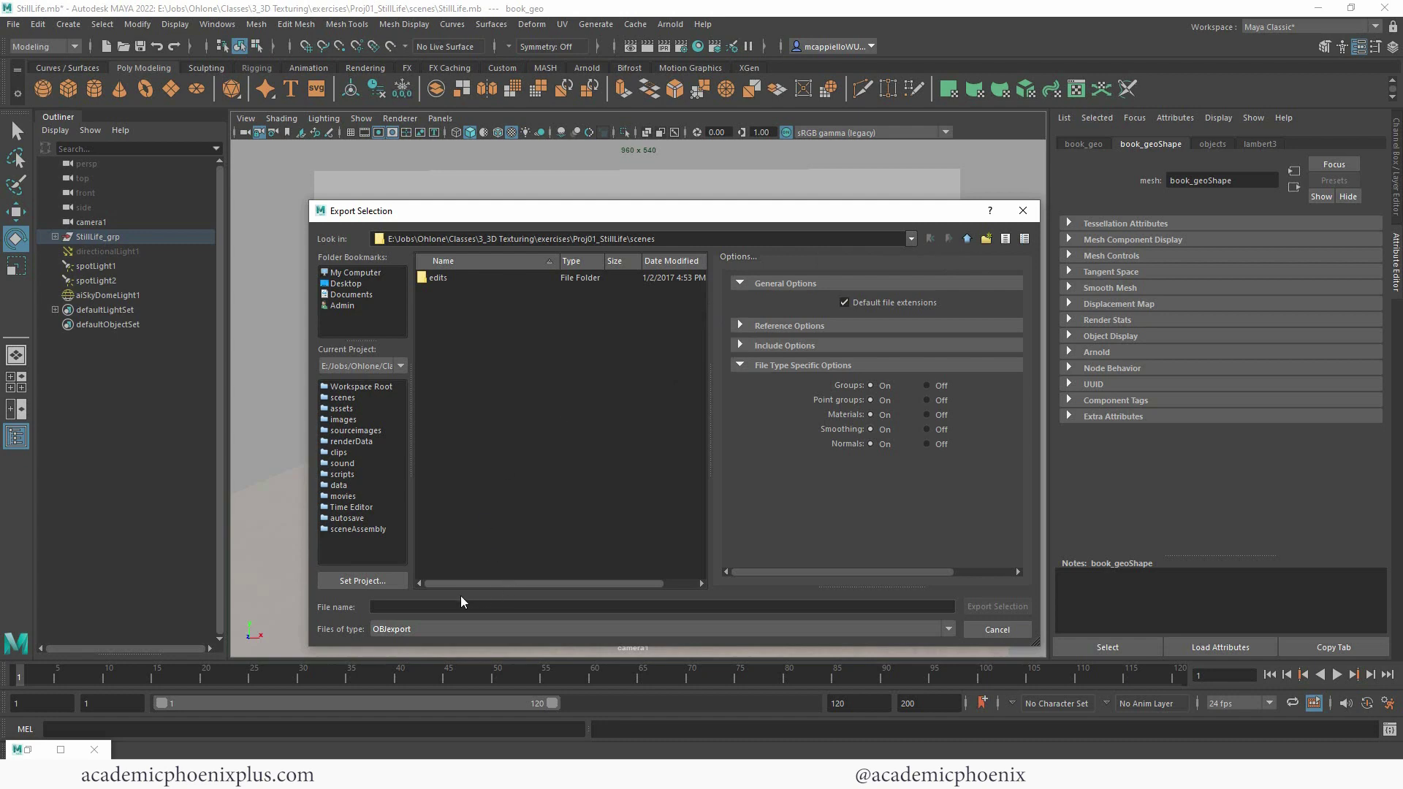
left_click(439, 606)
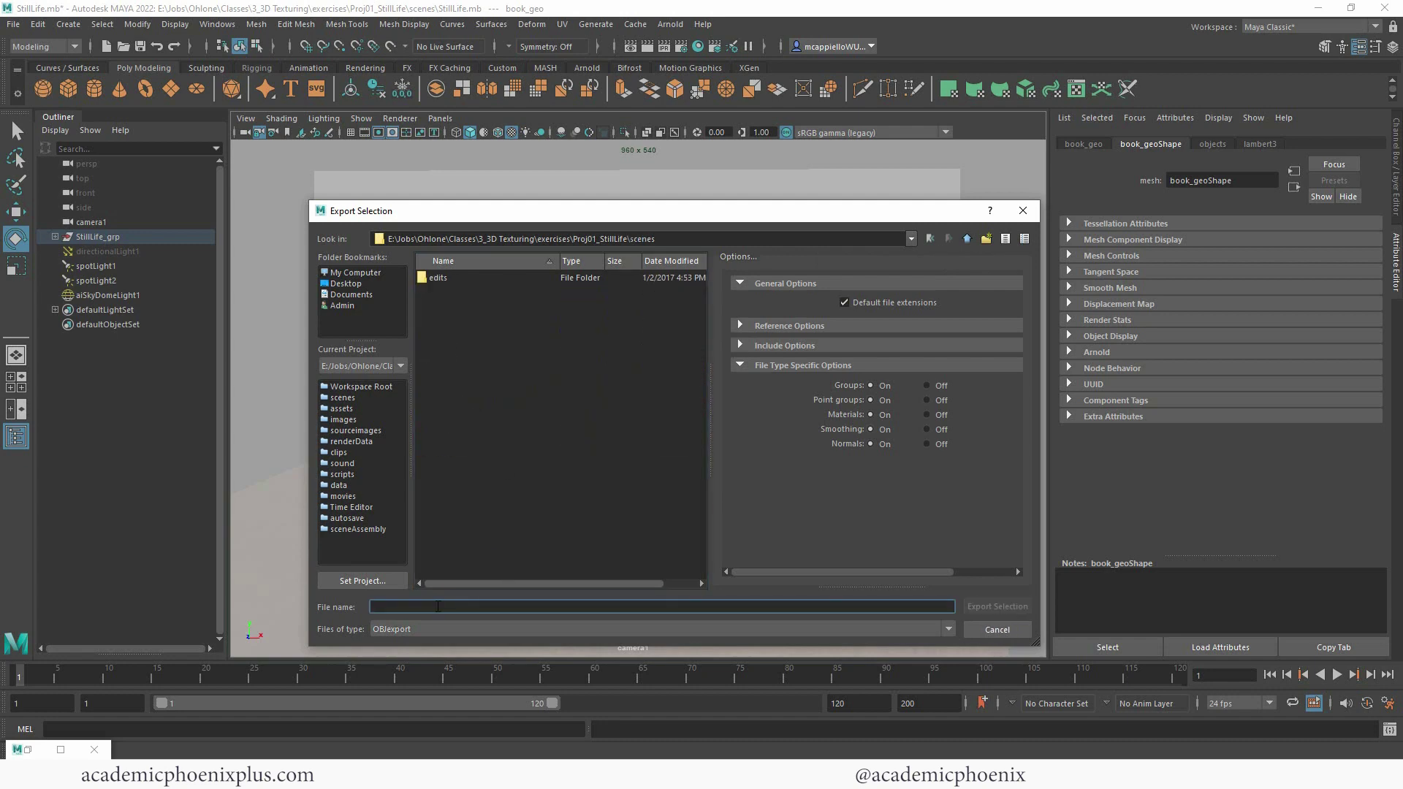
type("bookOBJ")
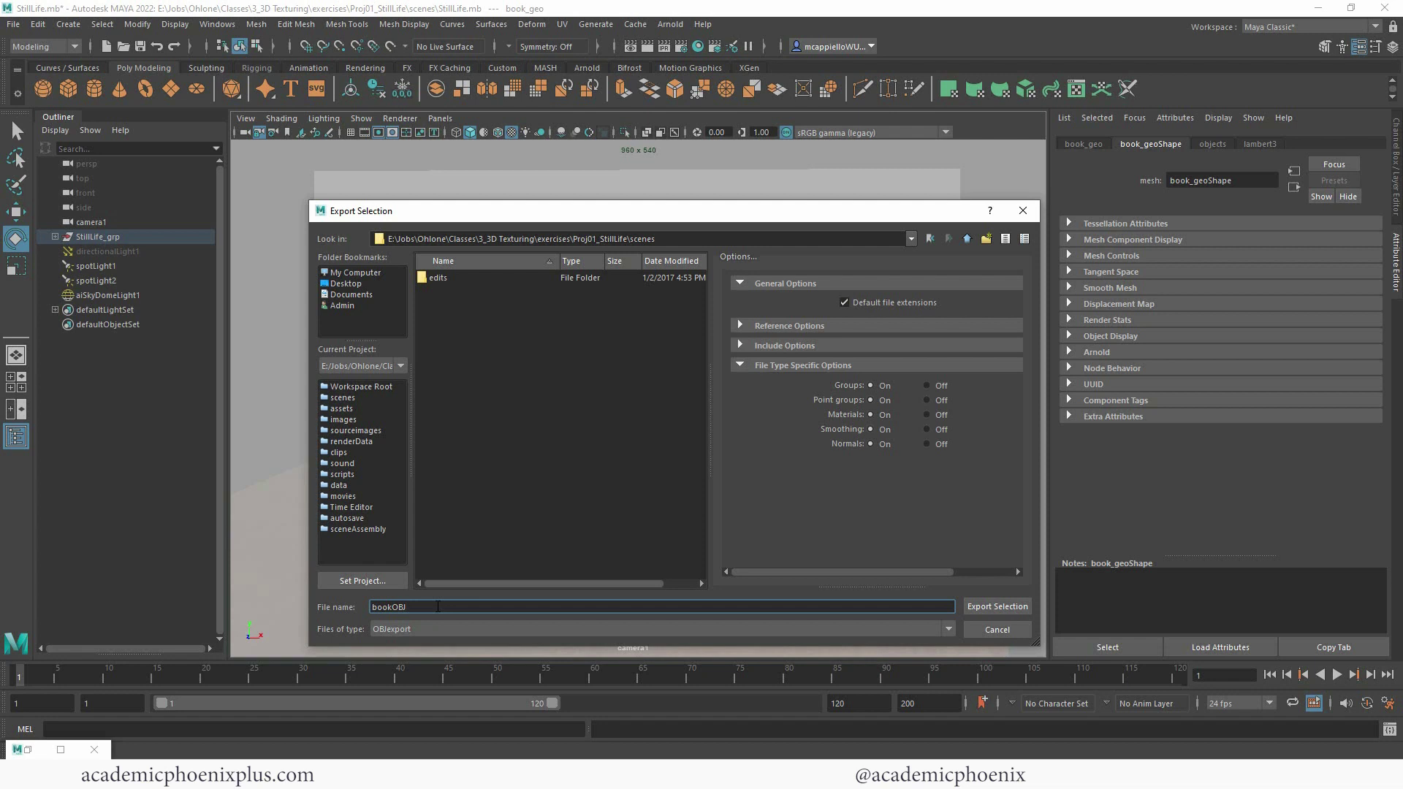
left_click(1009, 608)
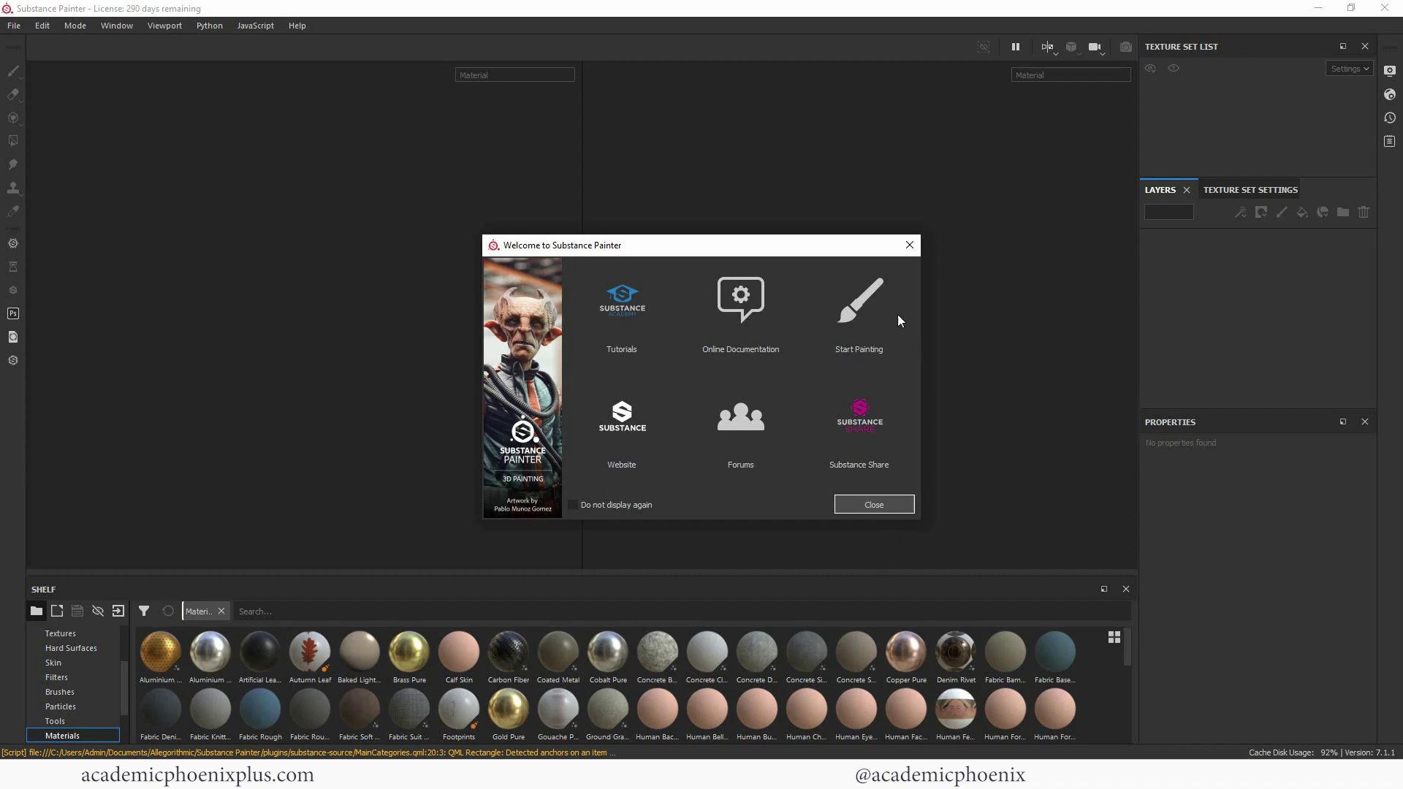
Step: Switch to Substance Painter, start a new project and choose bookOBJ from the Proj01_StillLife scenes folder as its mesh
left_click(910, 246)
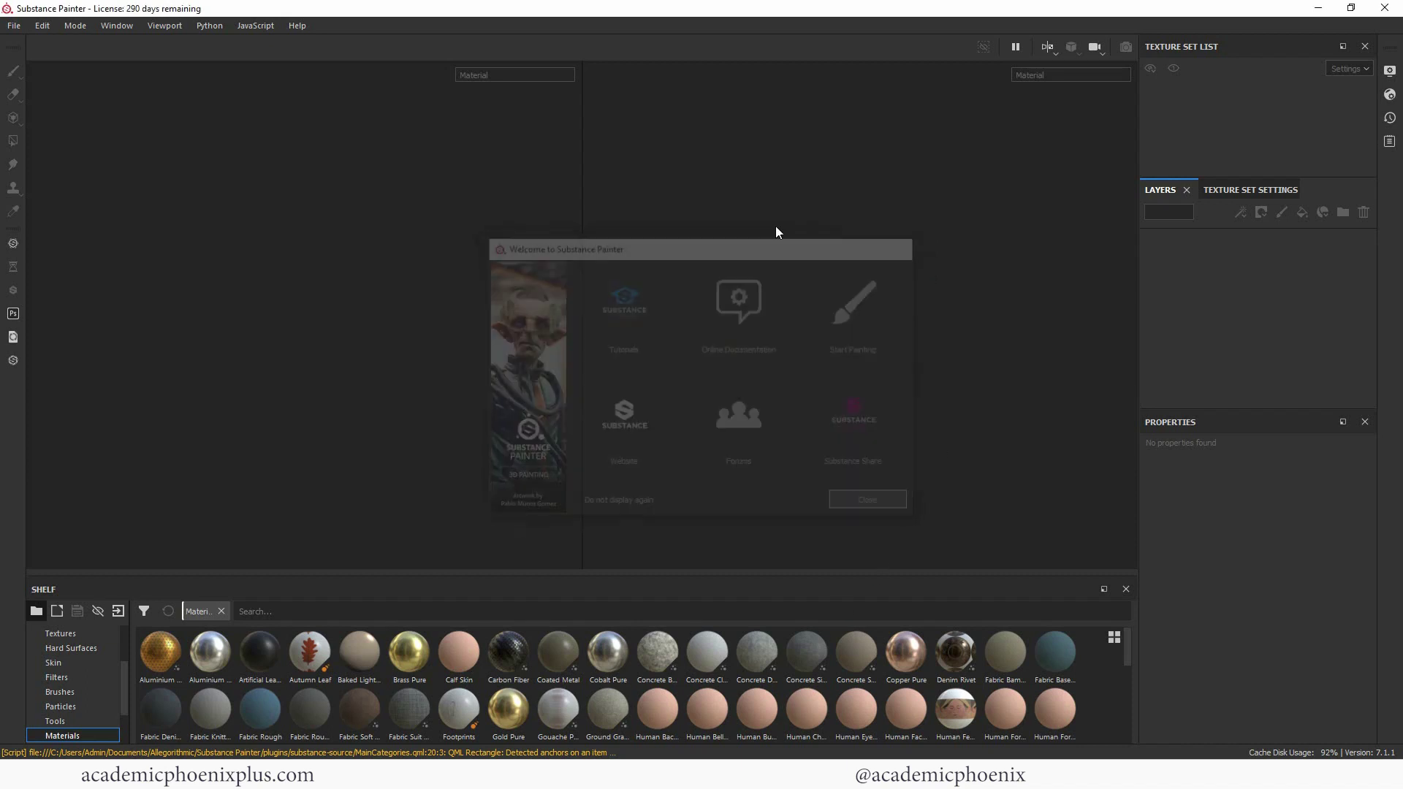
left_click(16, 26)
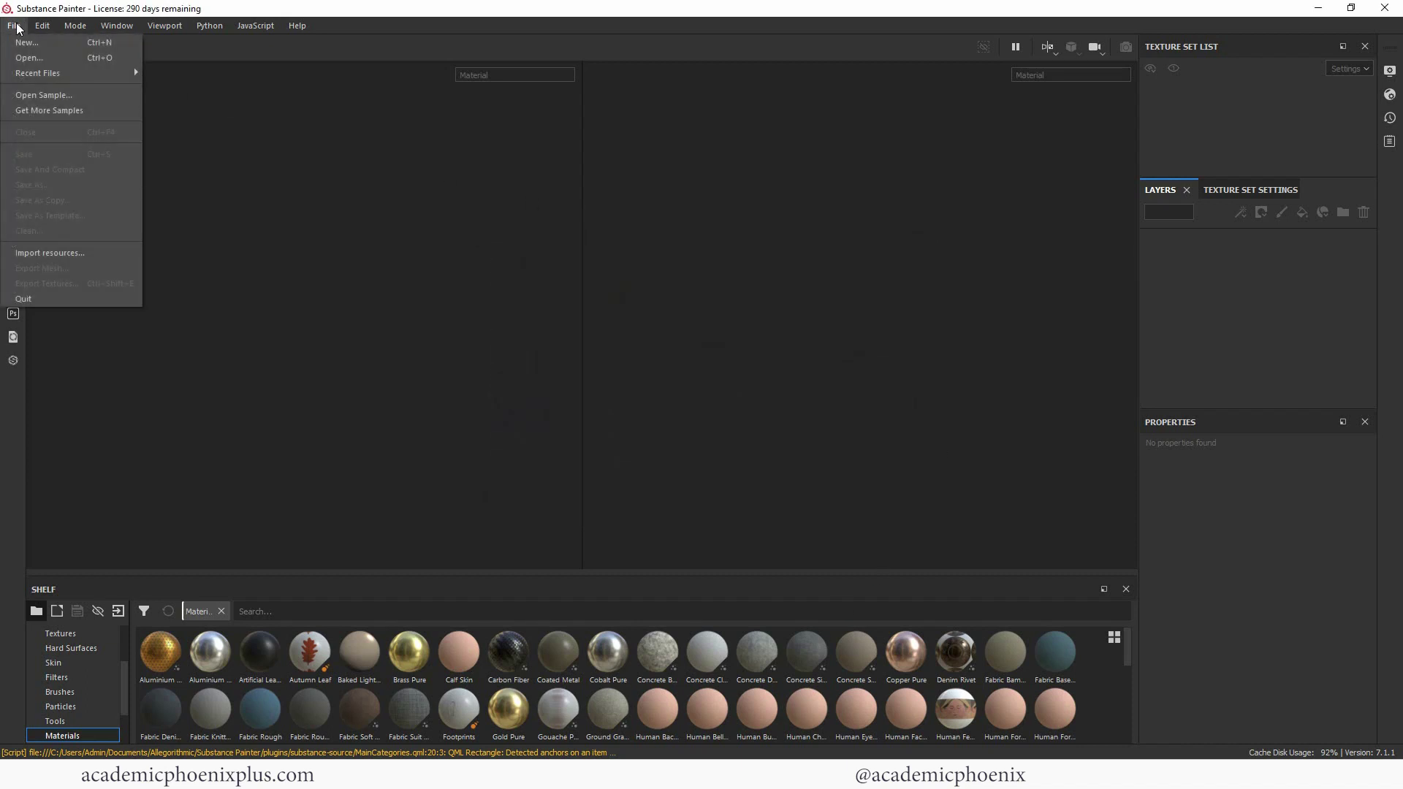
left_click(28, 42)
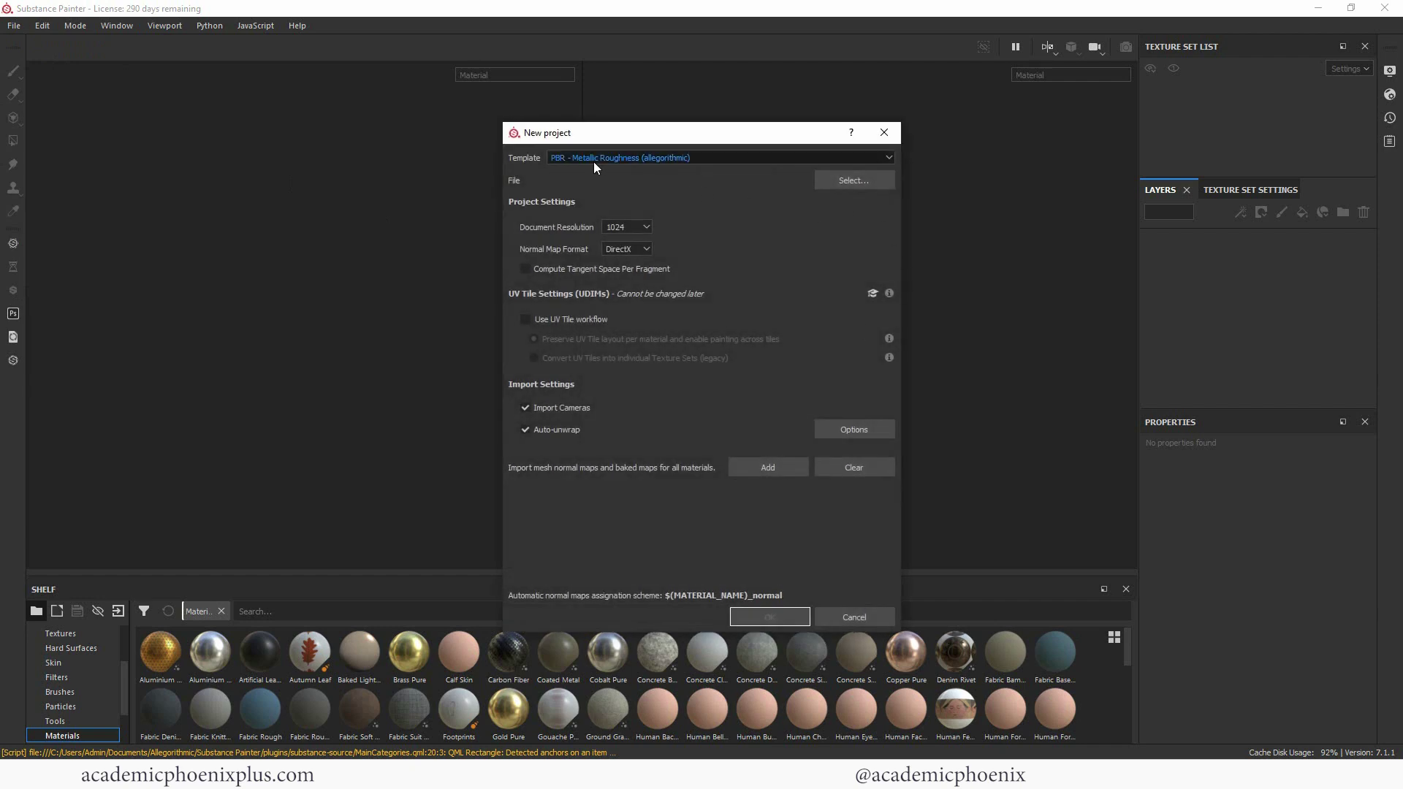
left_click(855, 181)
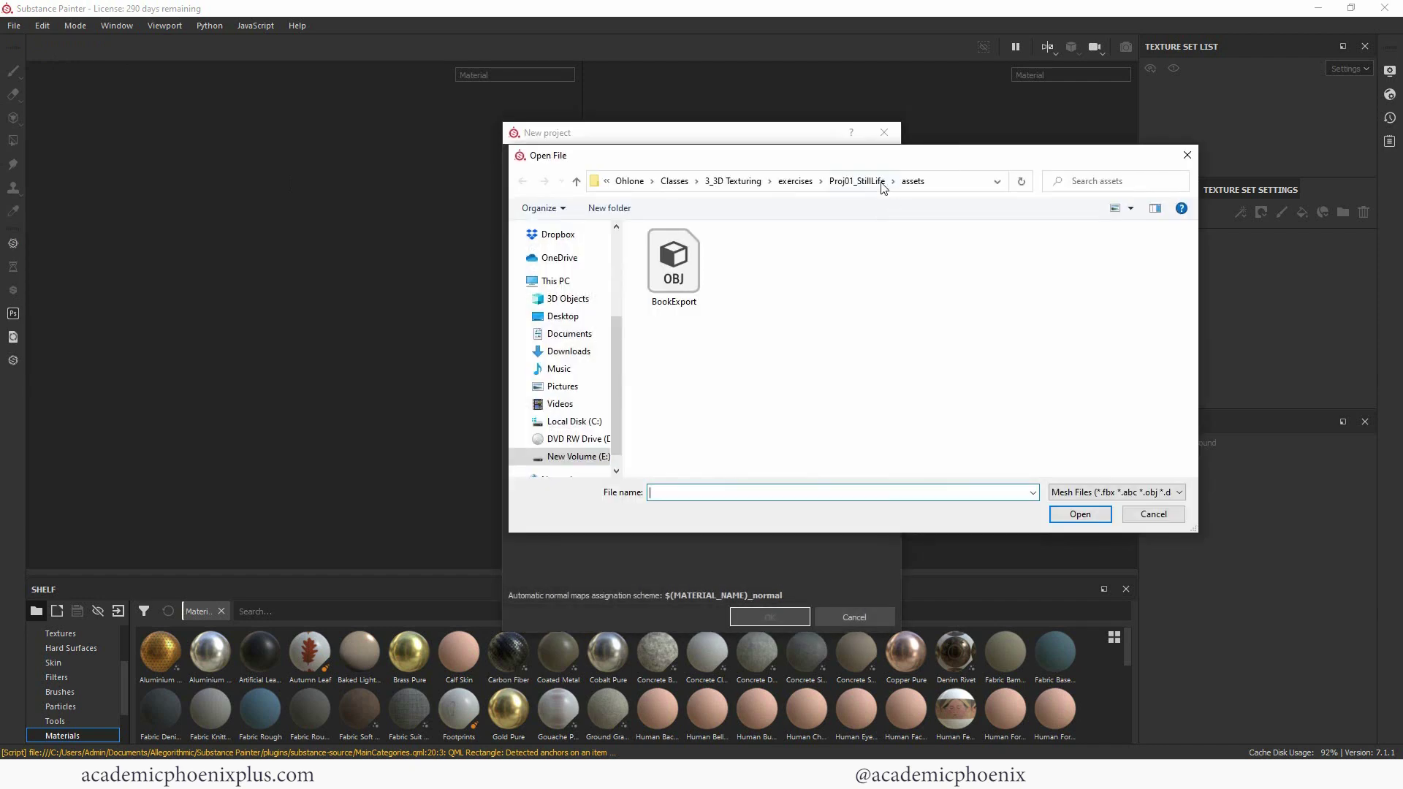
left_click(881, 183)
double_click(667, 389)
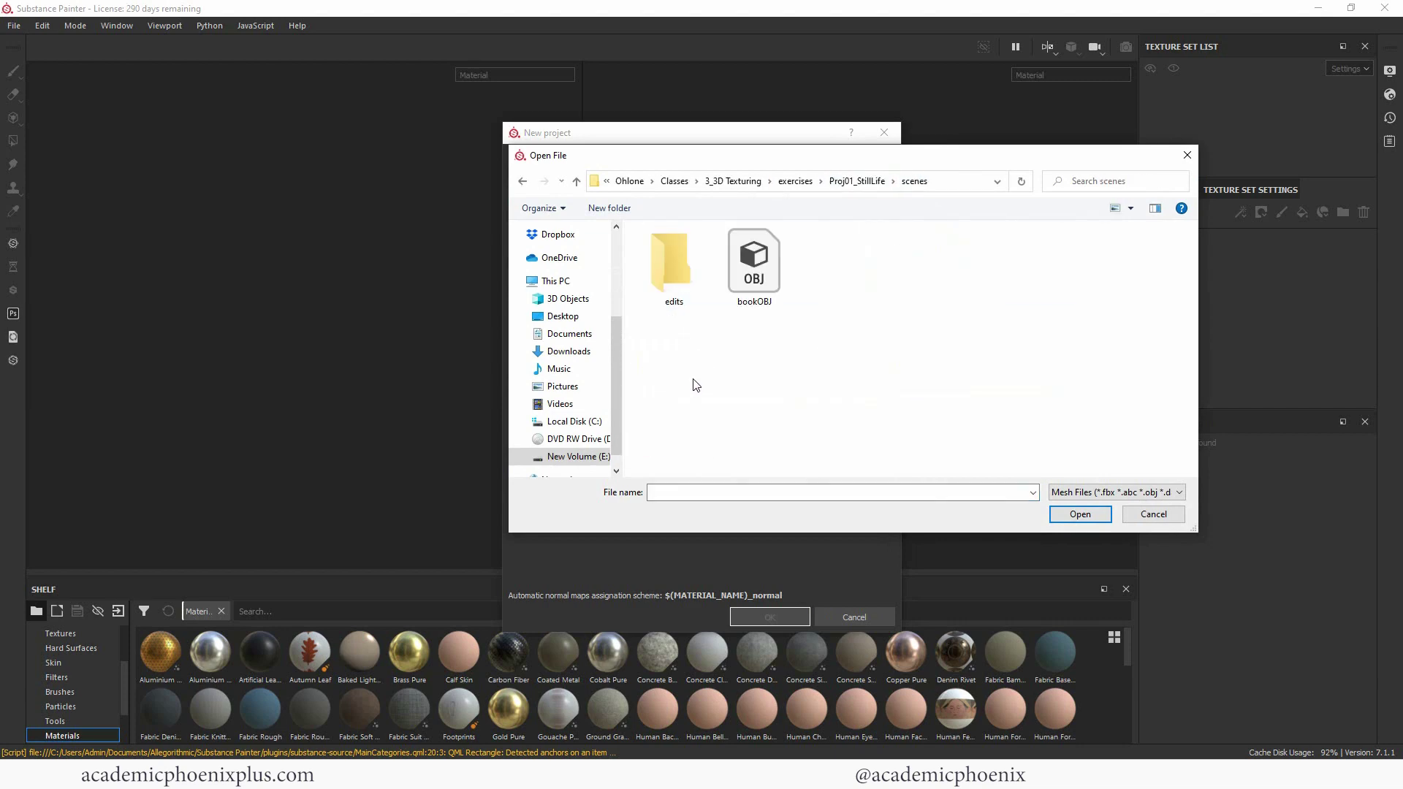
double_click(760, 311)
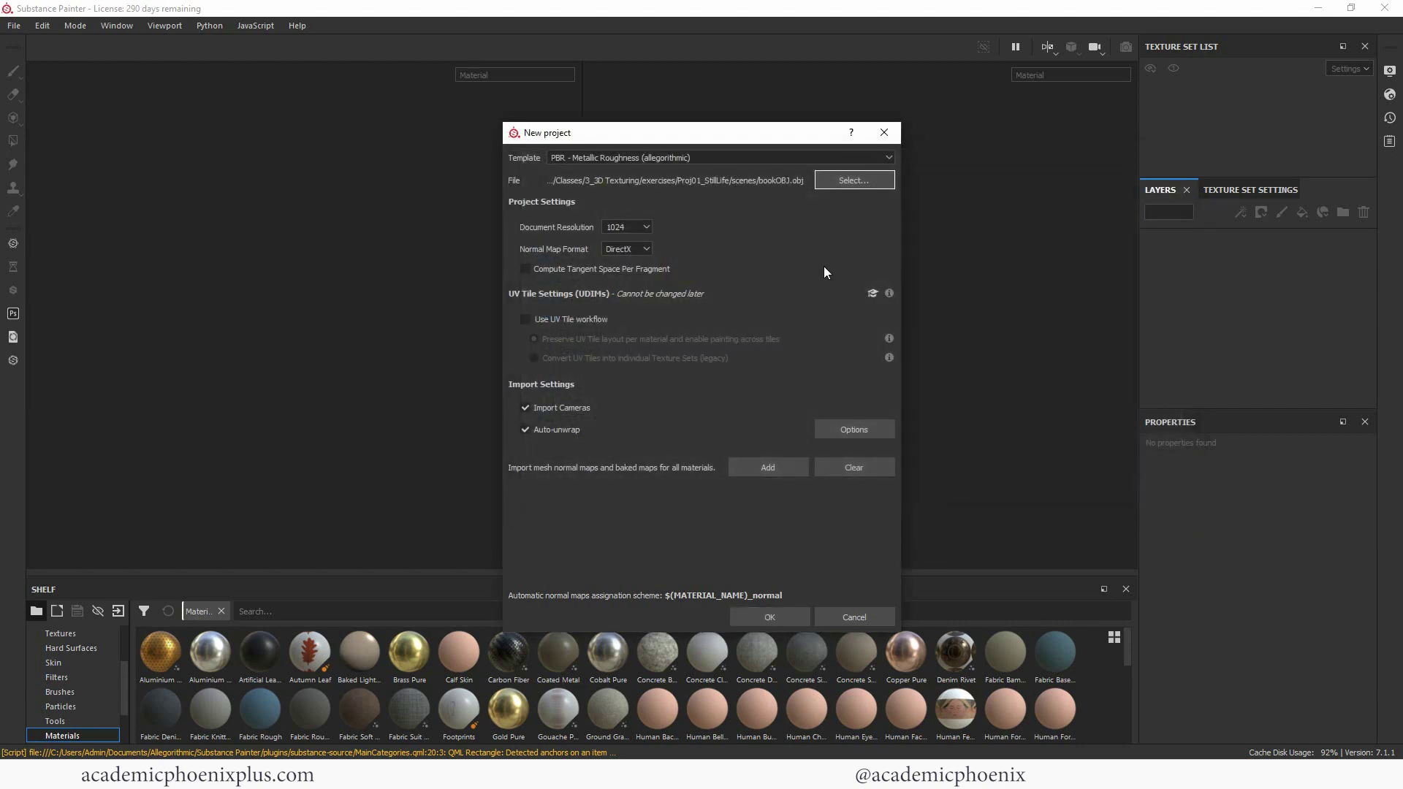
Step: Set the new project's document resolution to 2048 and create the project
left_click(647, 230)
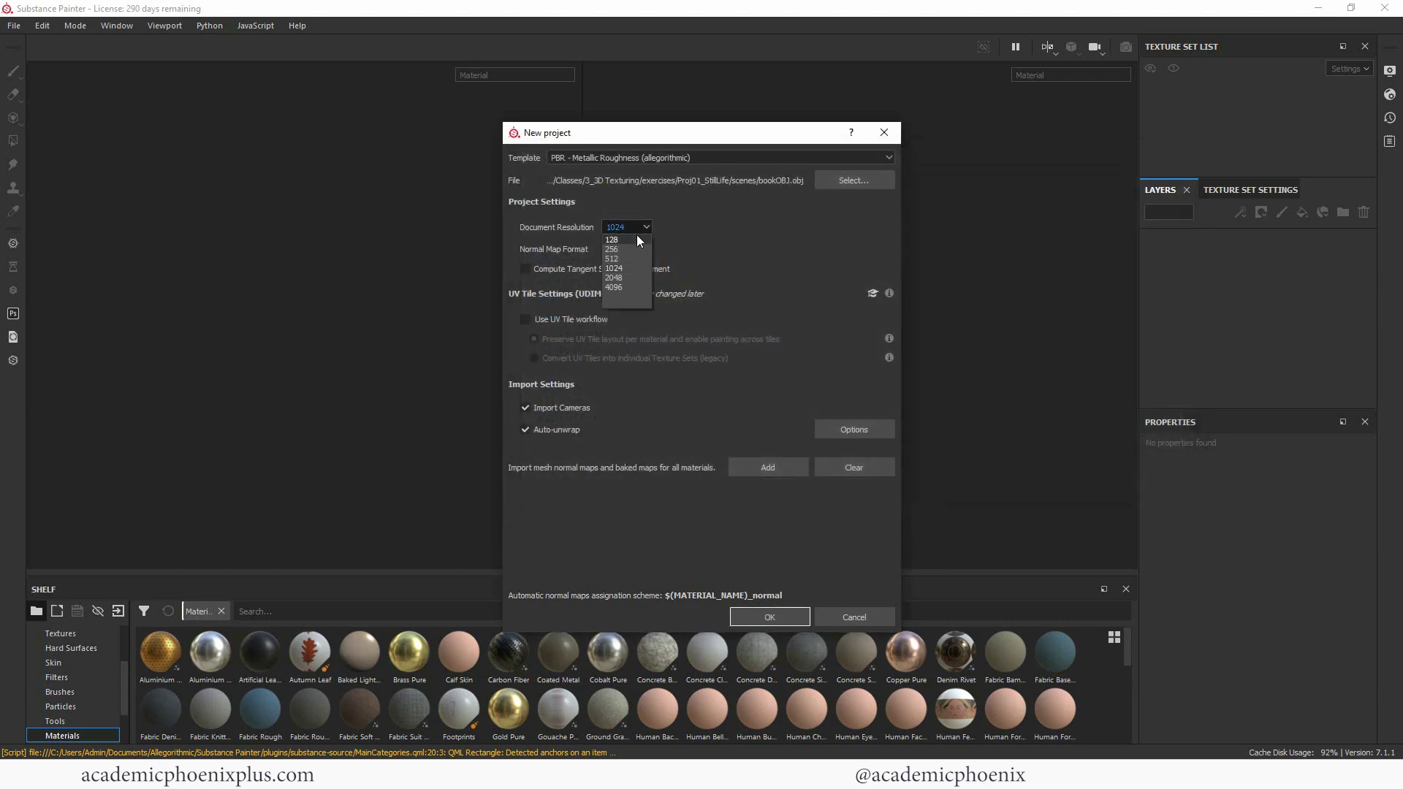
left_click(625, 277)
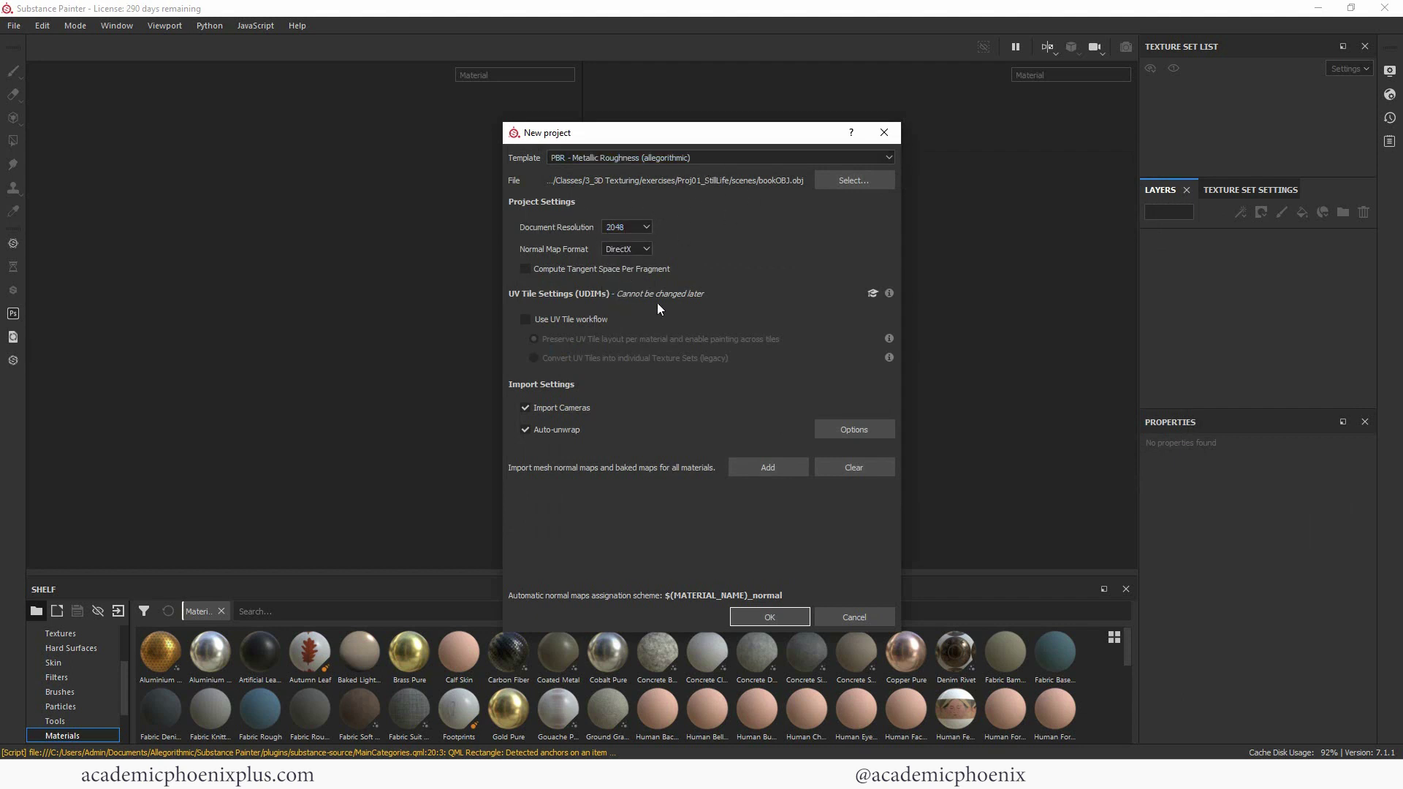
left_click(769, 618)
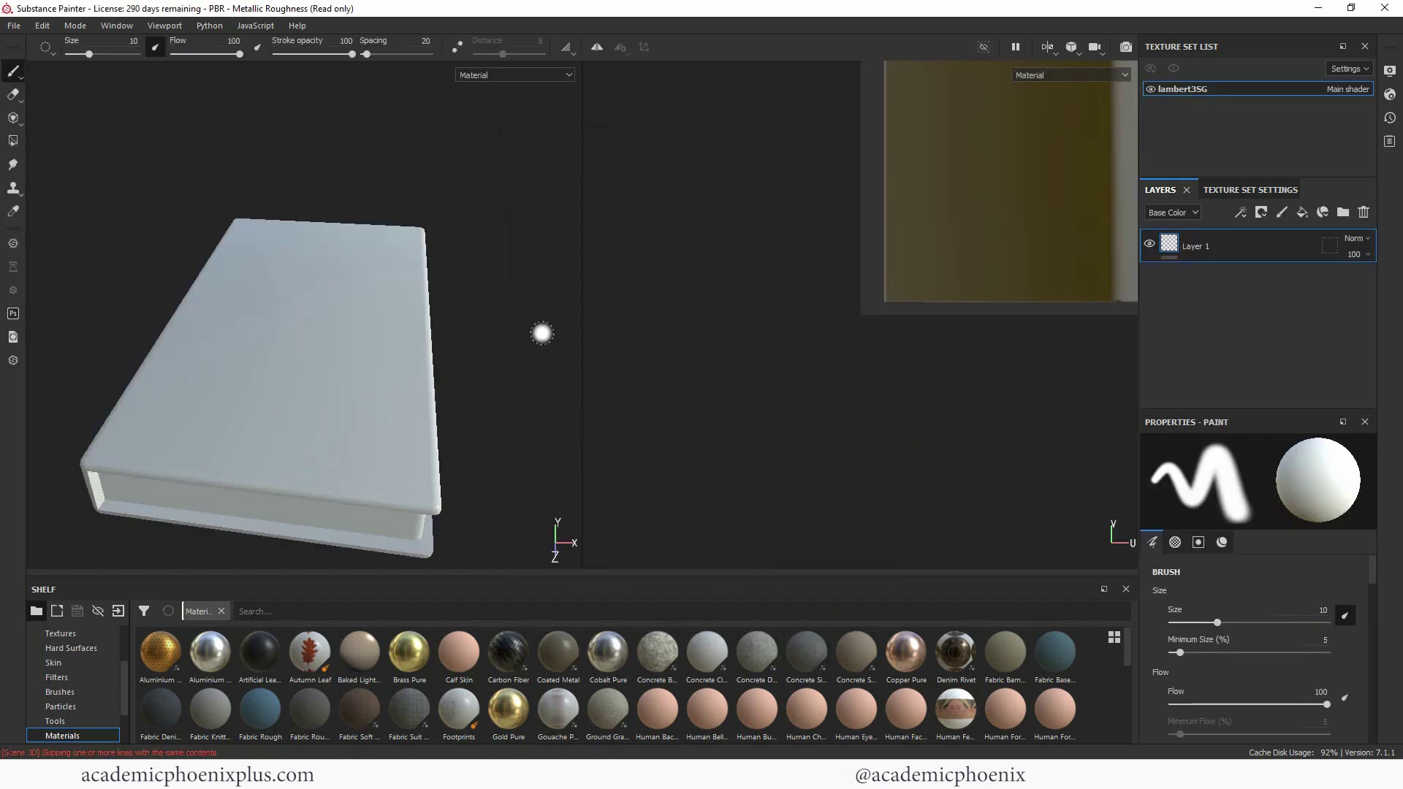
Step: Frame the book and its full UV layout, view them in 3D only and 2D only, and return to the split 3D/2D view
mouse_move(511, 325)
left_mouse_down("alt")
mouse_move(520, 307)
mouse_move(468, 249)
mouse_move(523, 285)
mouse_move(533, 313)
left_mouse_up("alt")
middle_click_drag(804, 301, 671, 491, "alt")
right_click_drag(843, 370, 663, 375, "alt")
left_click(1049, 53)
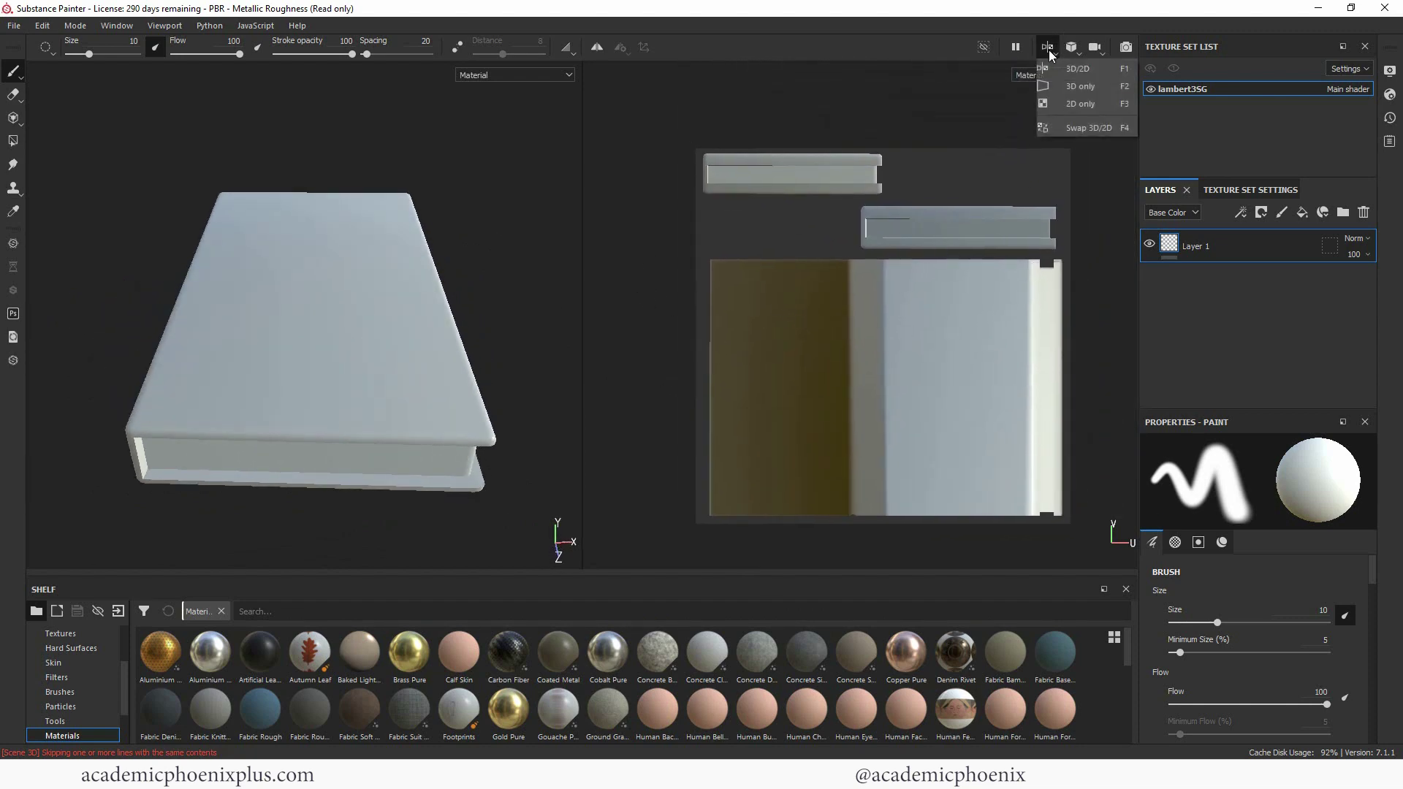
left_click(1089, 88)
left_click(1048, 47)
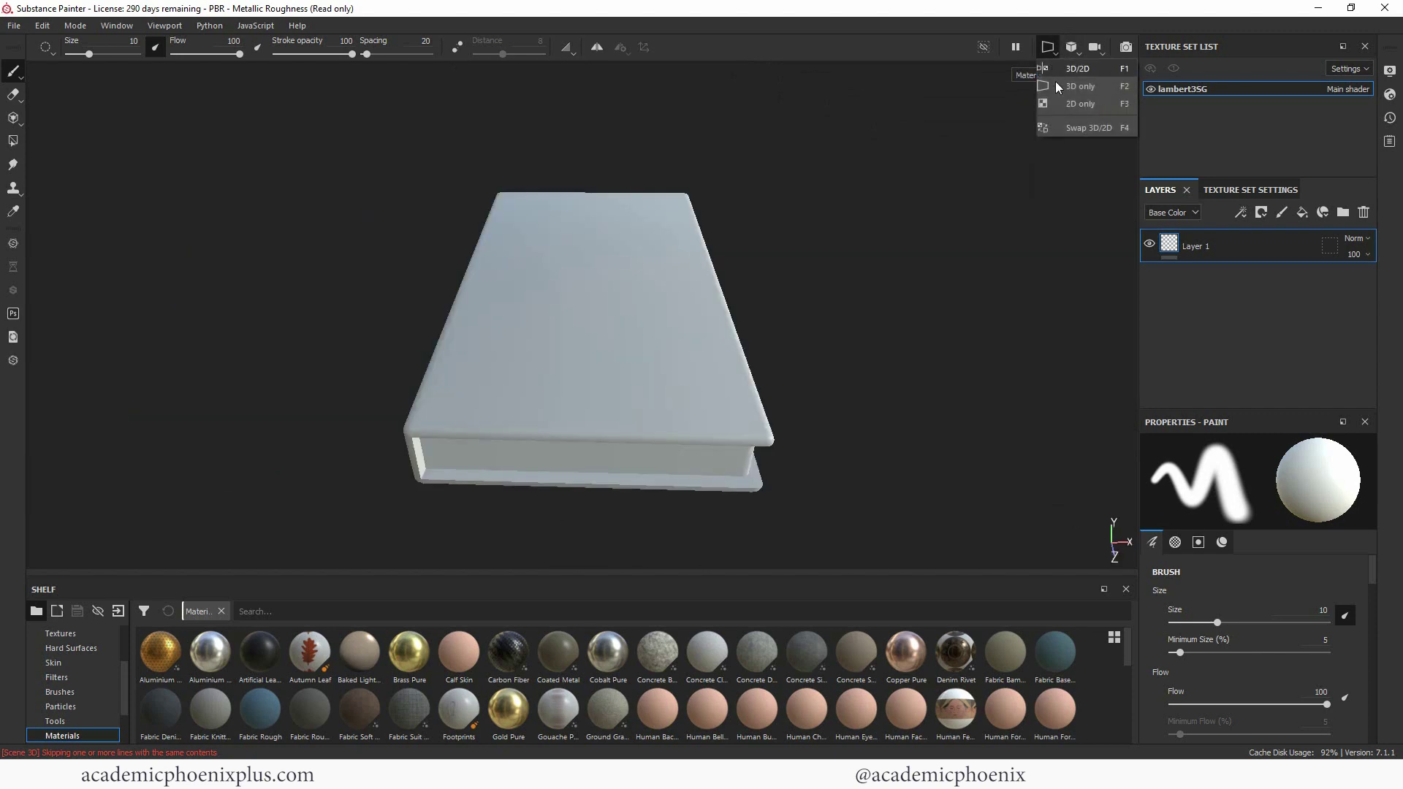
left_click(1080, 104)
key("F1")
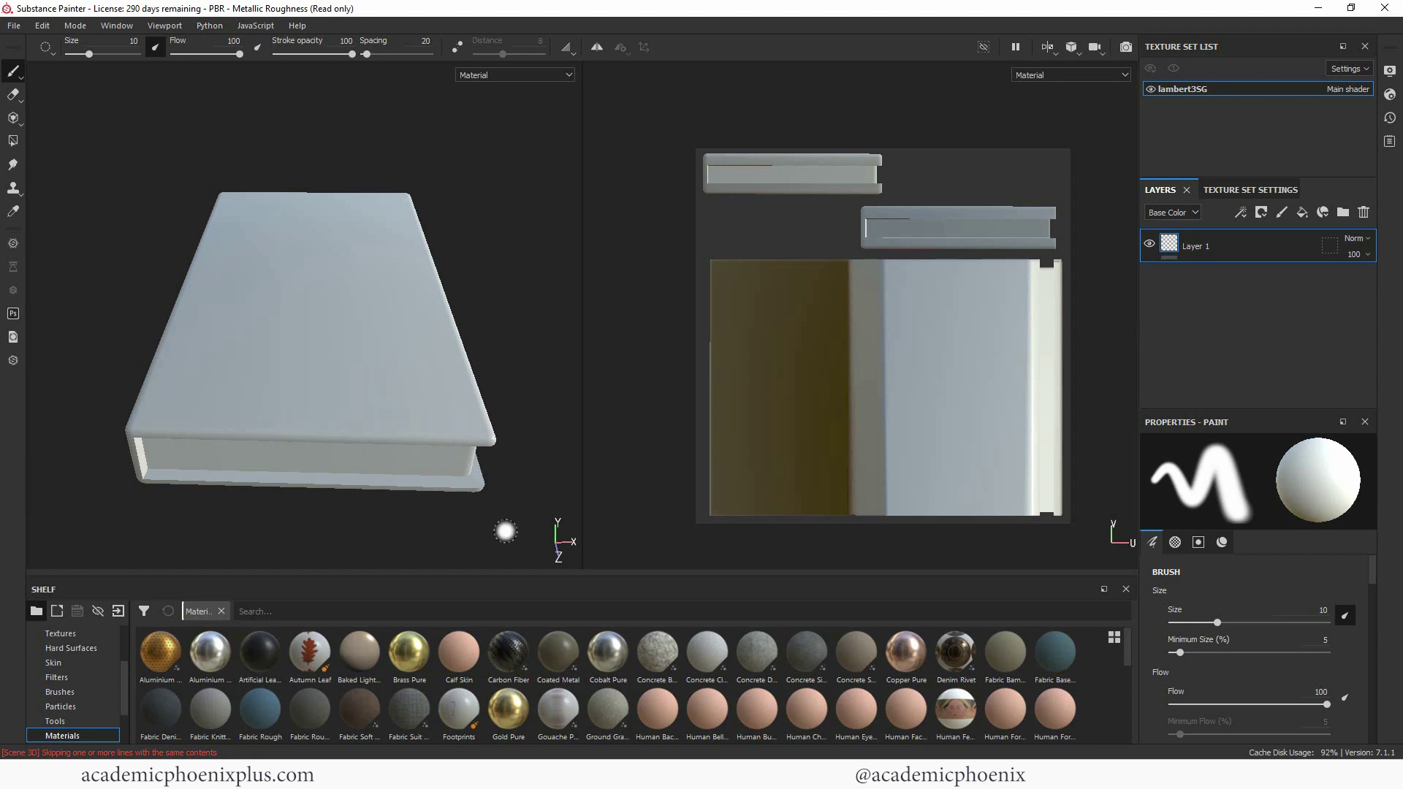
Step: Open mesh map baking for the book's texture set and set the output size to 2048
left_click(1240, 190)
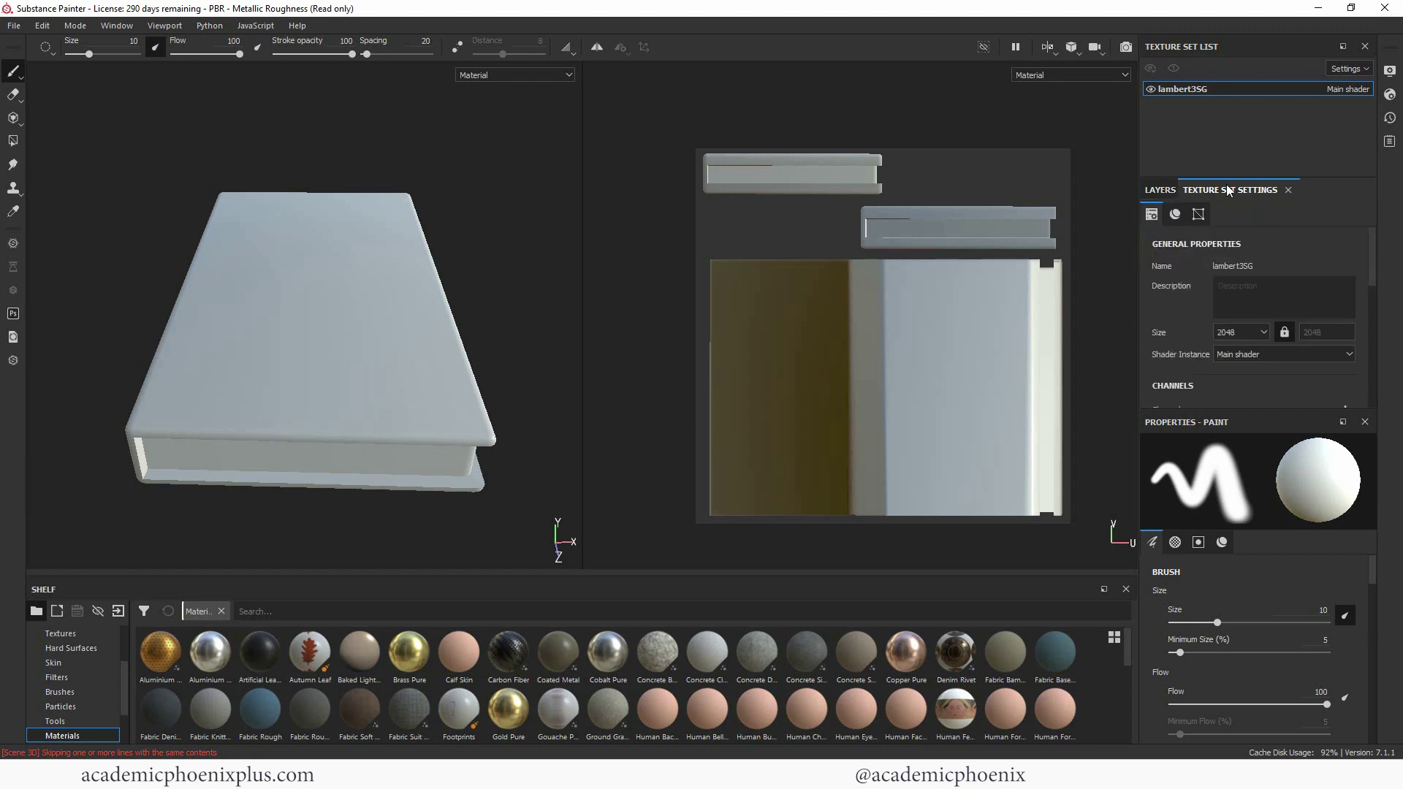
left_click_drag(1375, 279, 1373, 367)
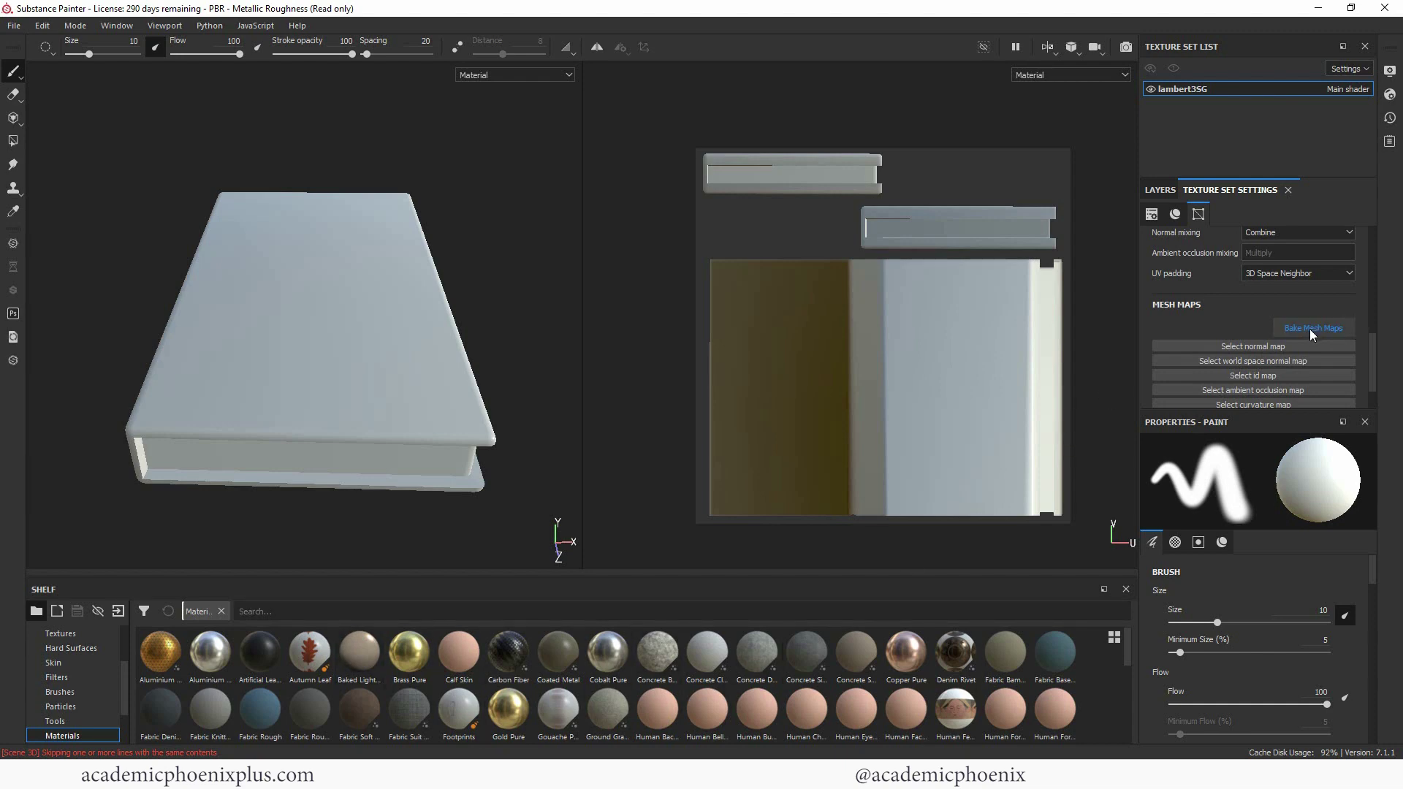
left_click(1309, 330)
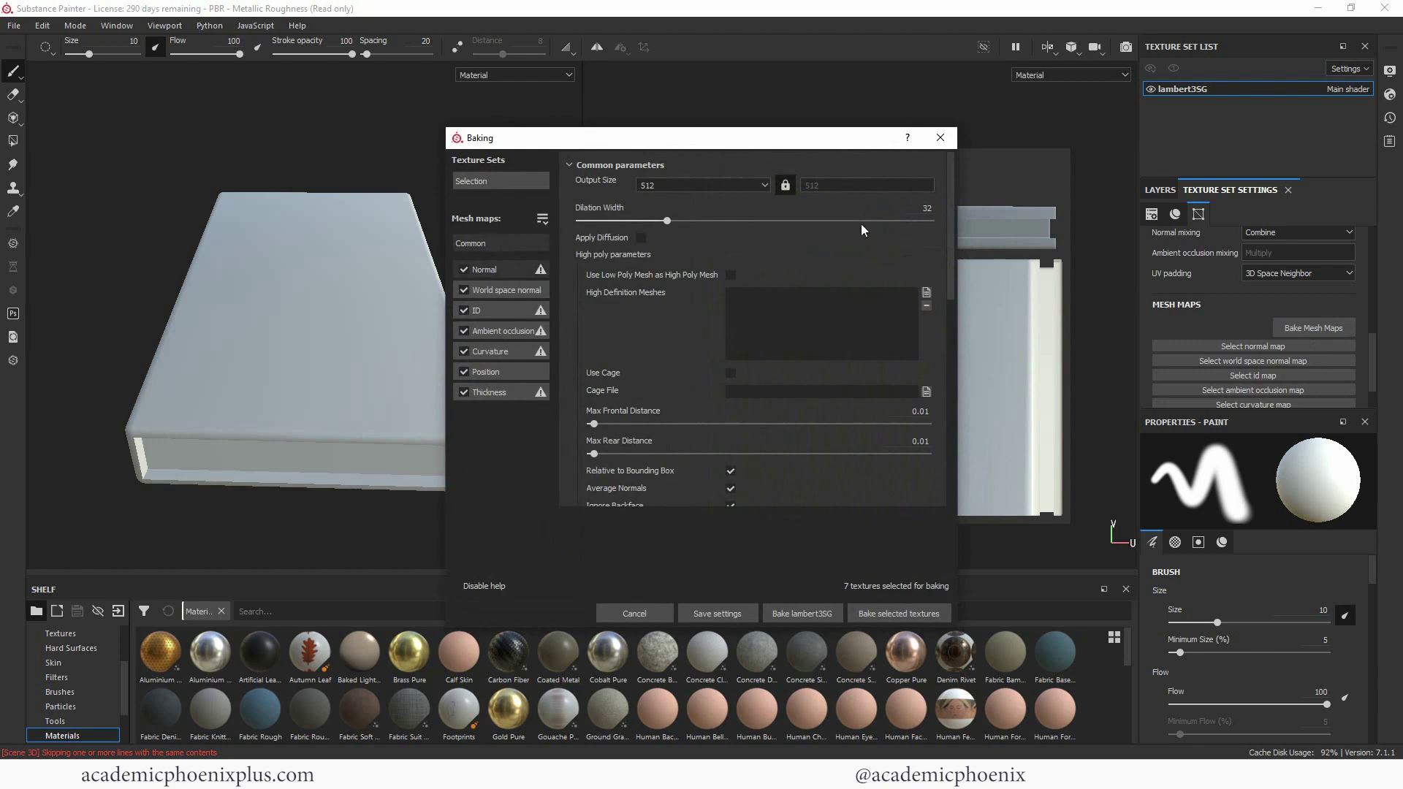
left_click(762, 184)
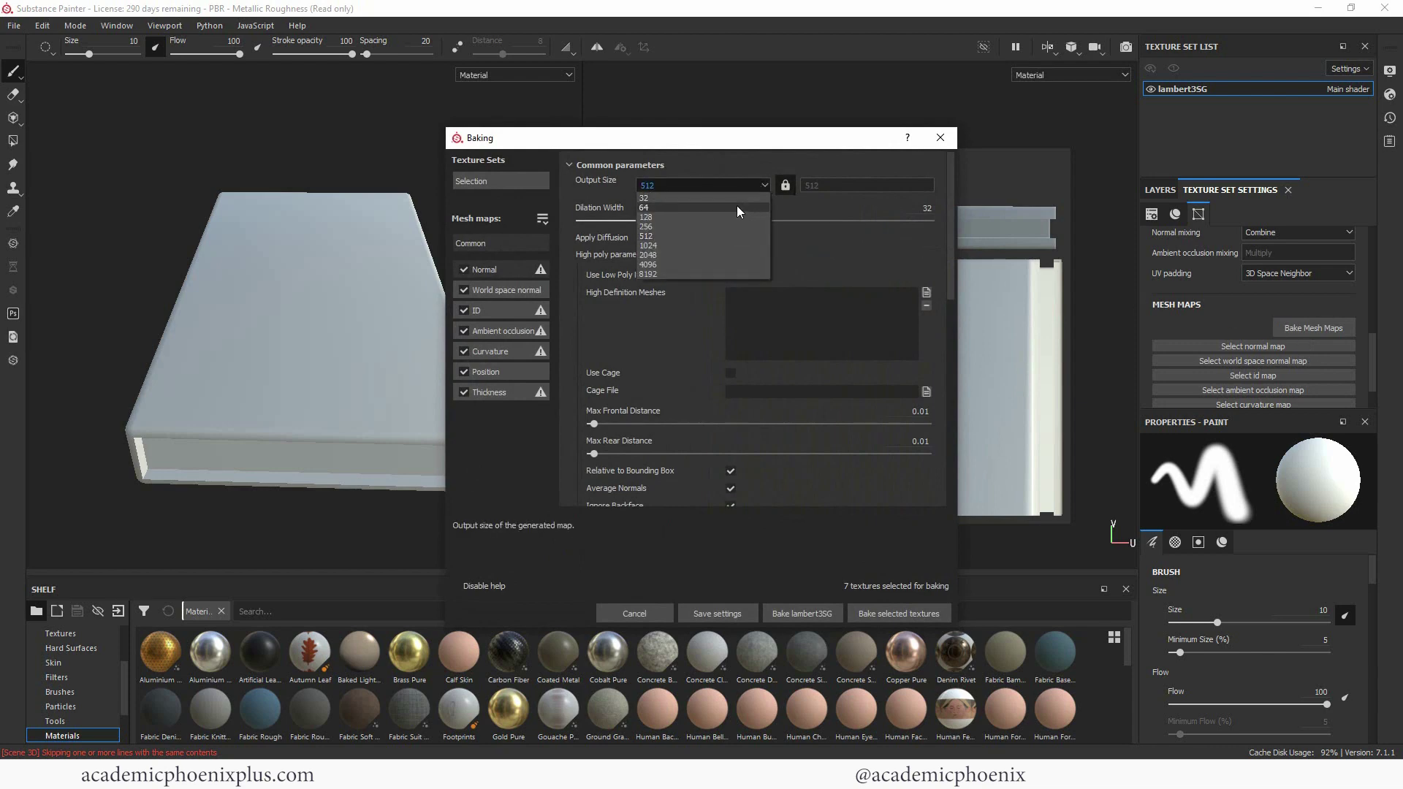
left_click(708, 255)
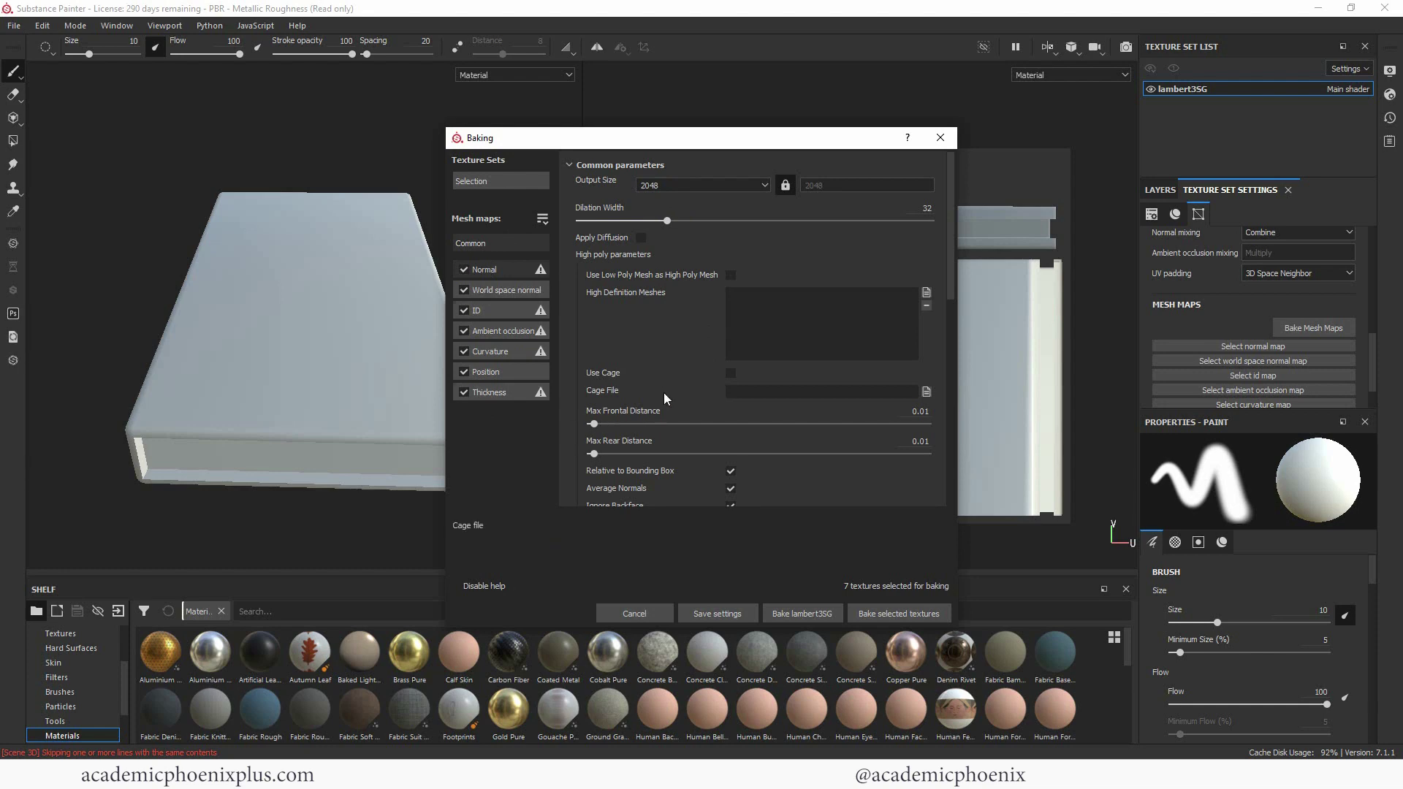
Step: For the ambient occlusion baker, set Ignore Backface to Always and raise Secondary Rays to the maximum
left_click(500, 335)
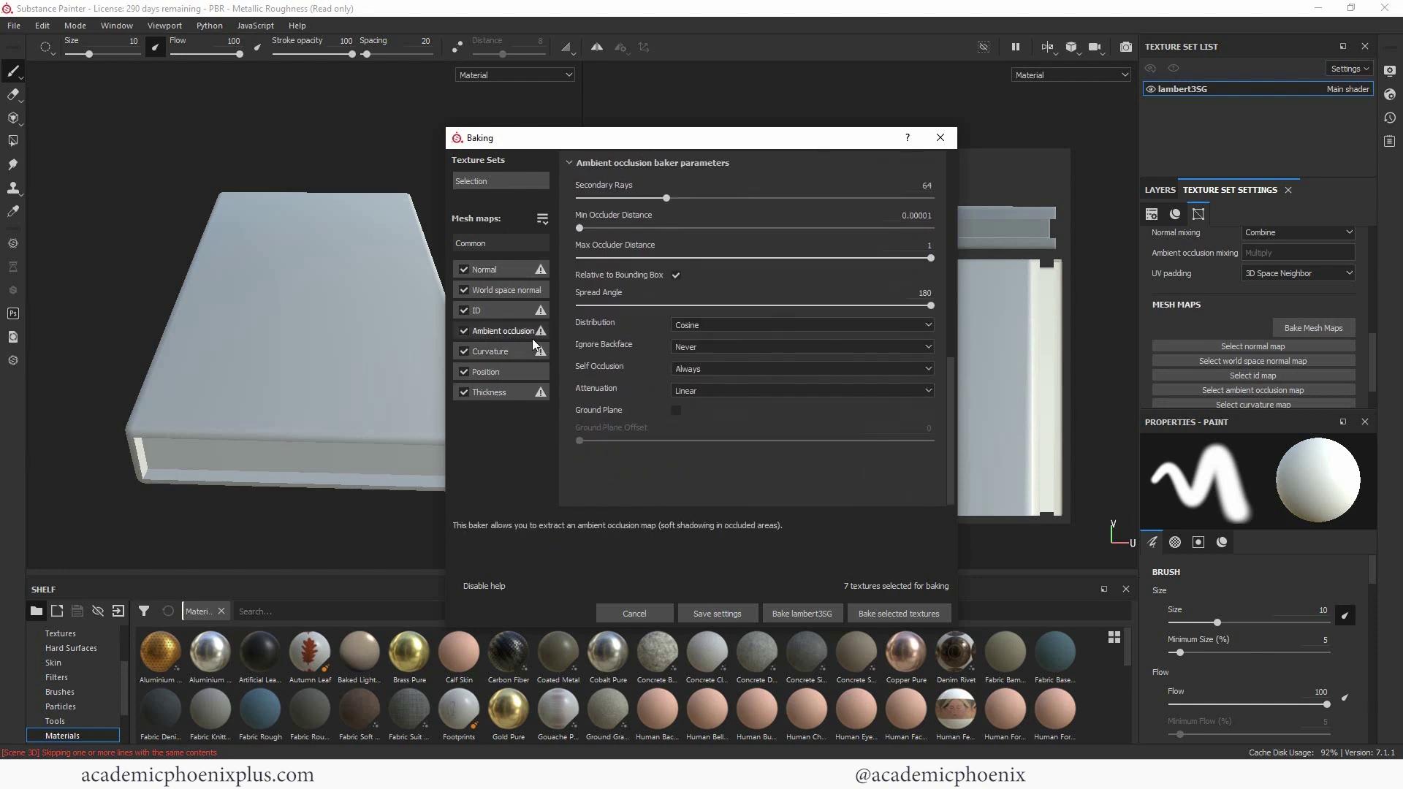
left_click(728, 348)
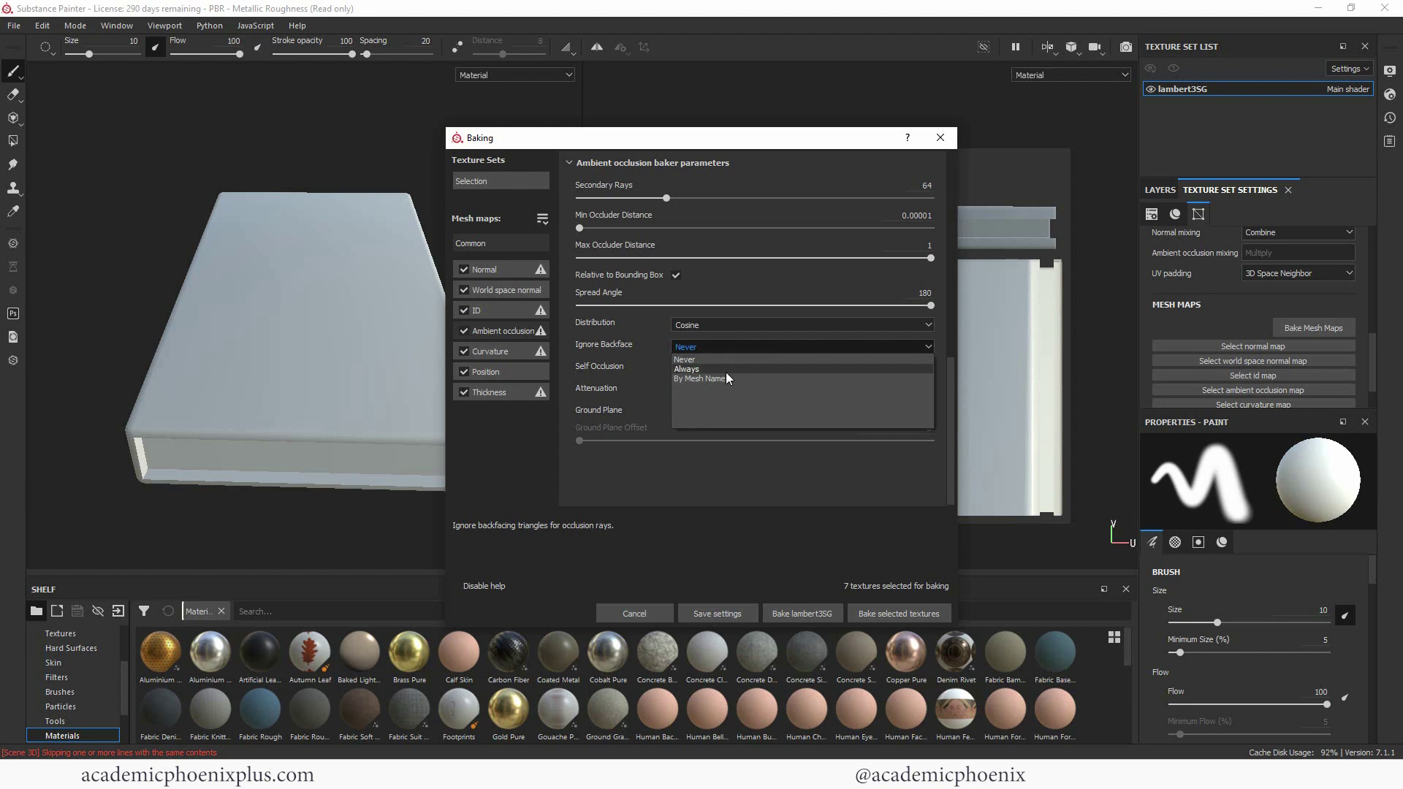
left_click(726, 370)
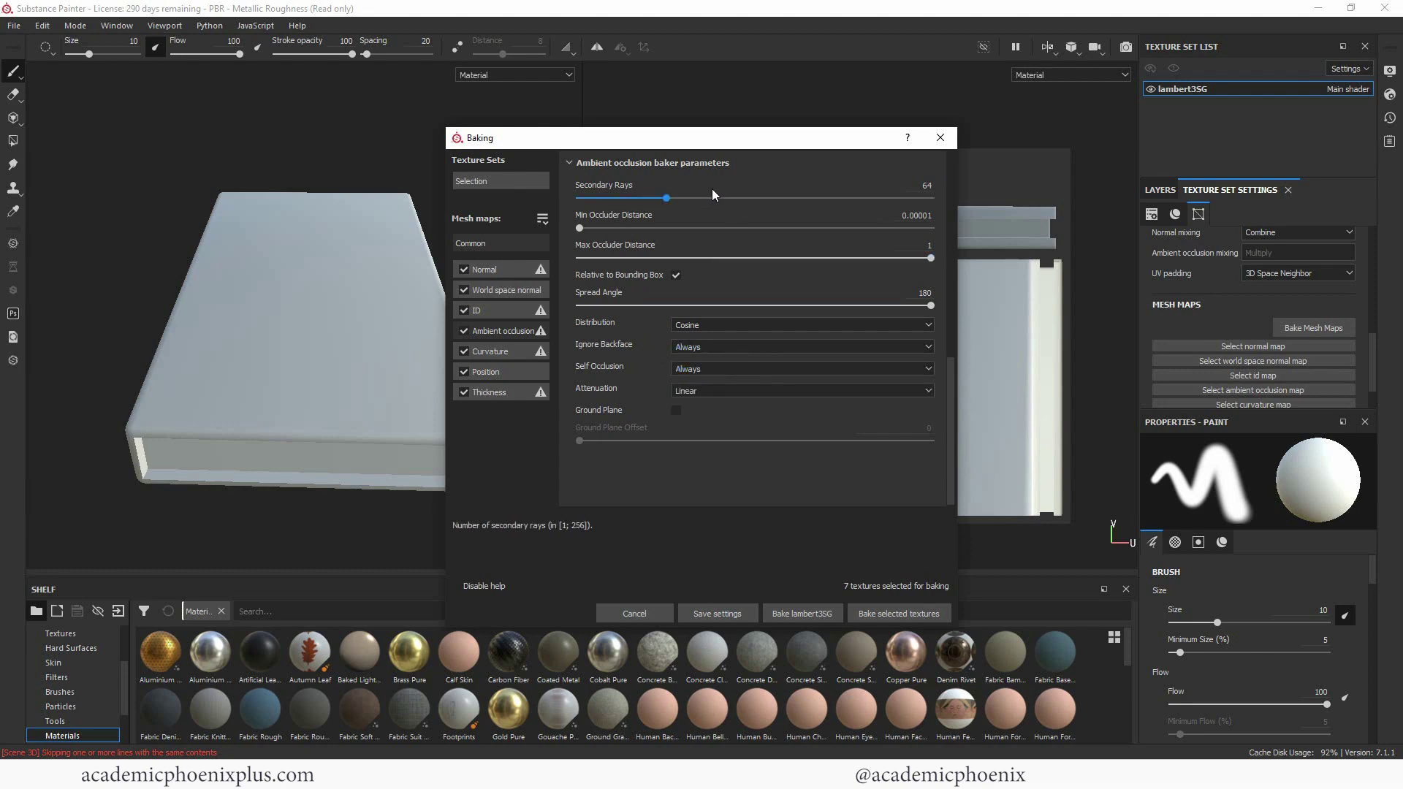
left_click_drag(671, 198, 729, 198)
left_click_drag(917, 196, 936, 196)
Step: Set Secondary Rays to 256 for the curvature and thickness bakers, checking the position, world space normal, normal and ID parameters in between
left_click(514, 354)
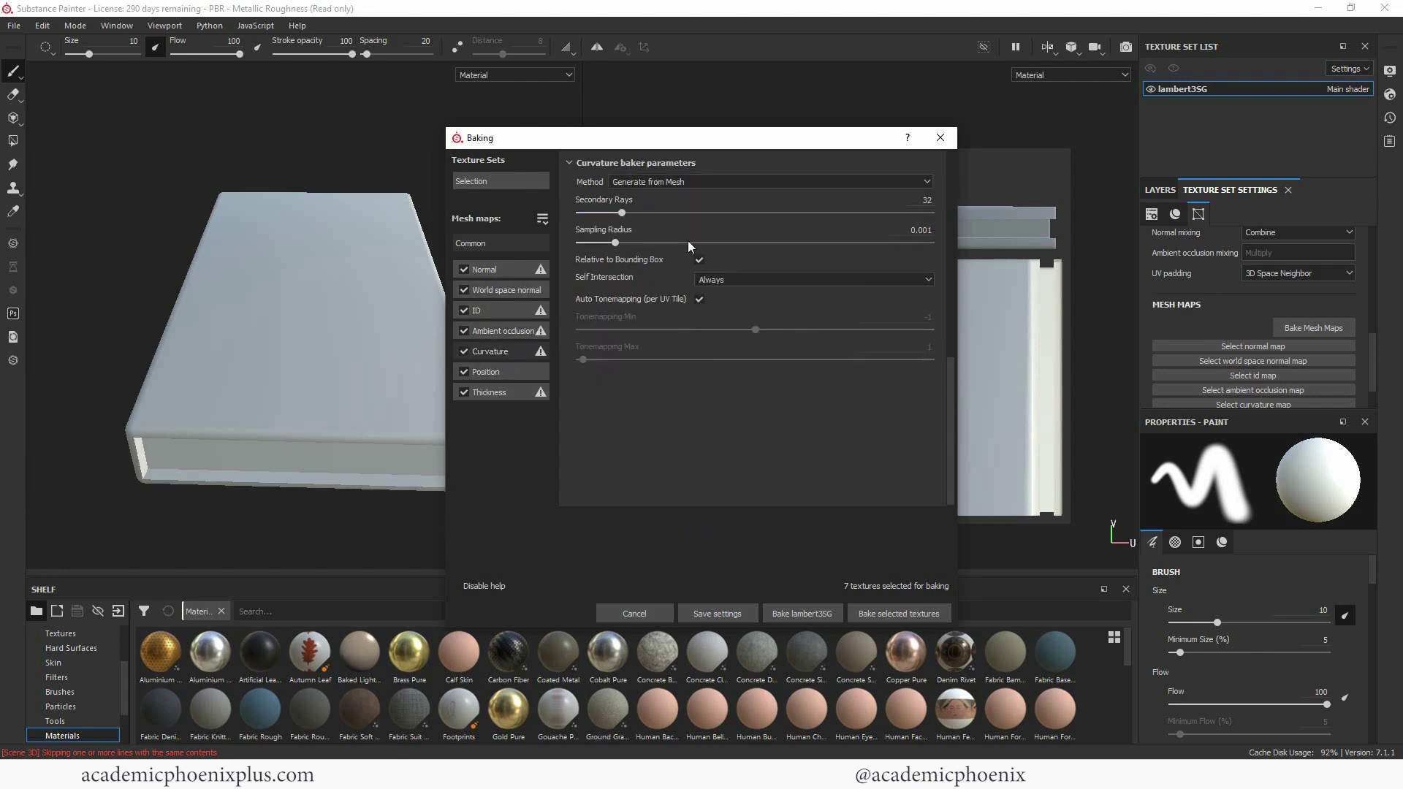
left_click_drag(625, 213, 882, 213)
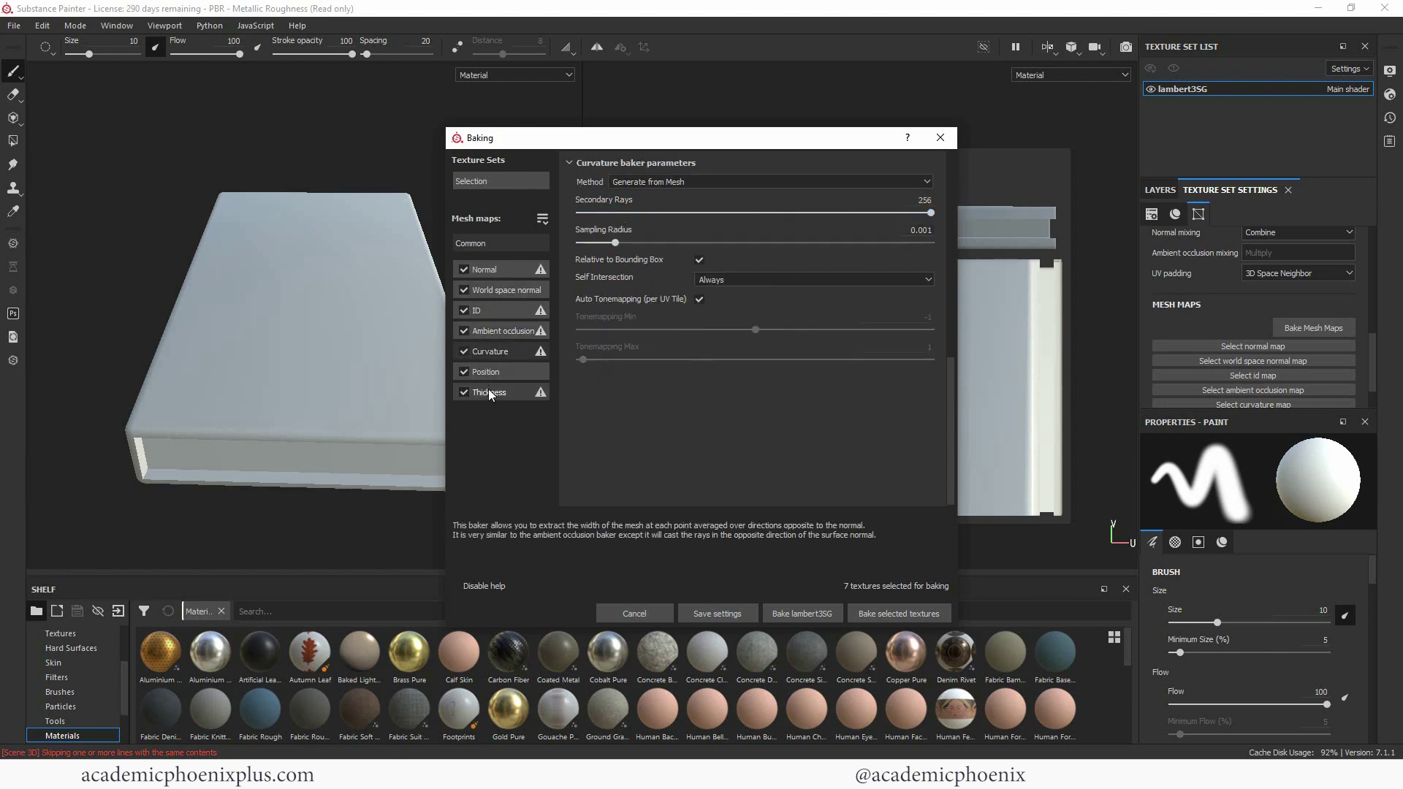
left_click(494, 371)
left_click(500, 290)
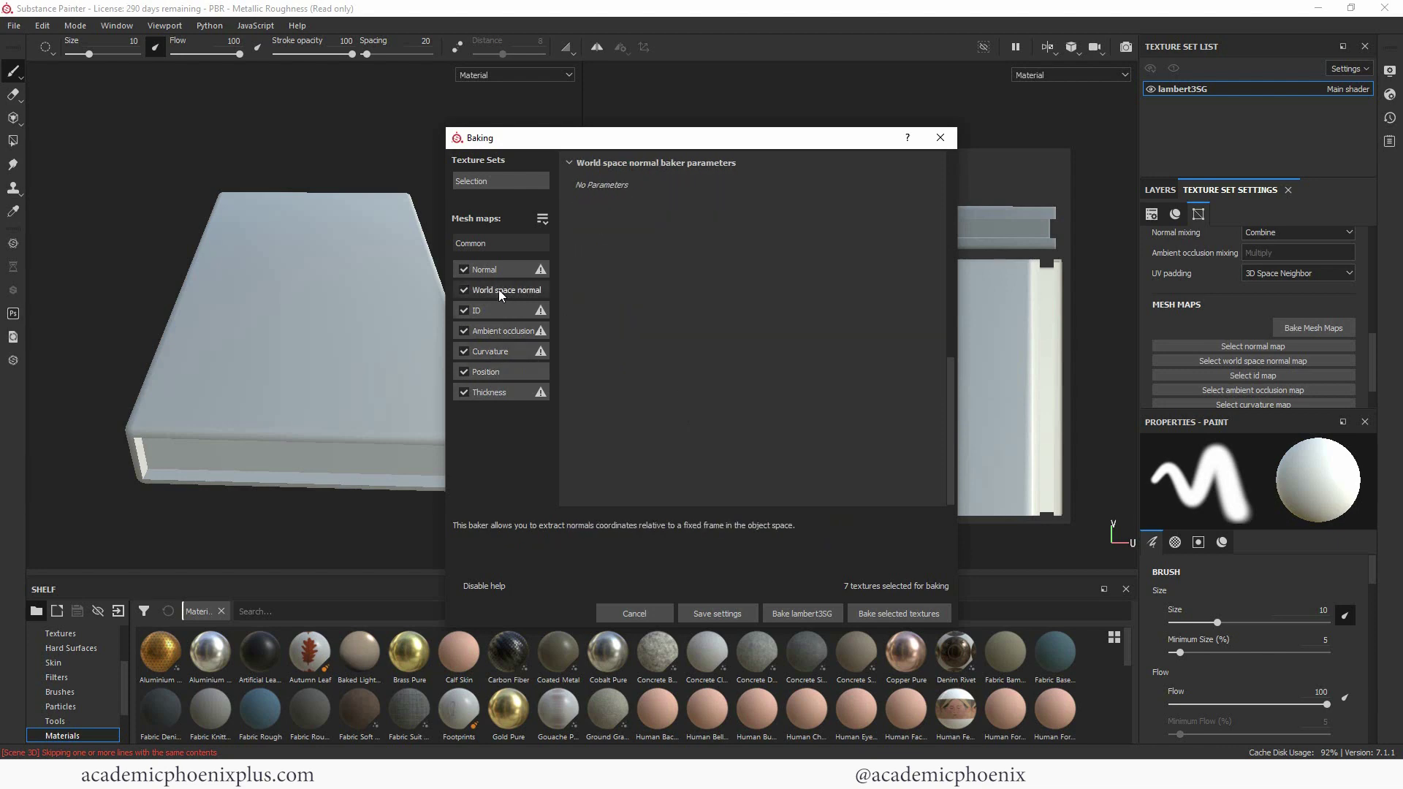
left_click(494, 271)
left_click(489, 311)
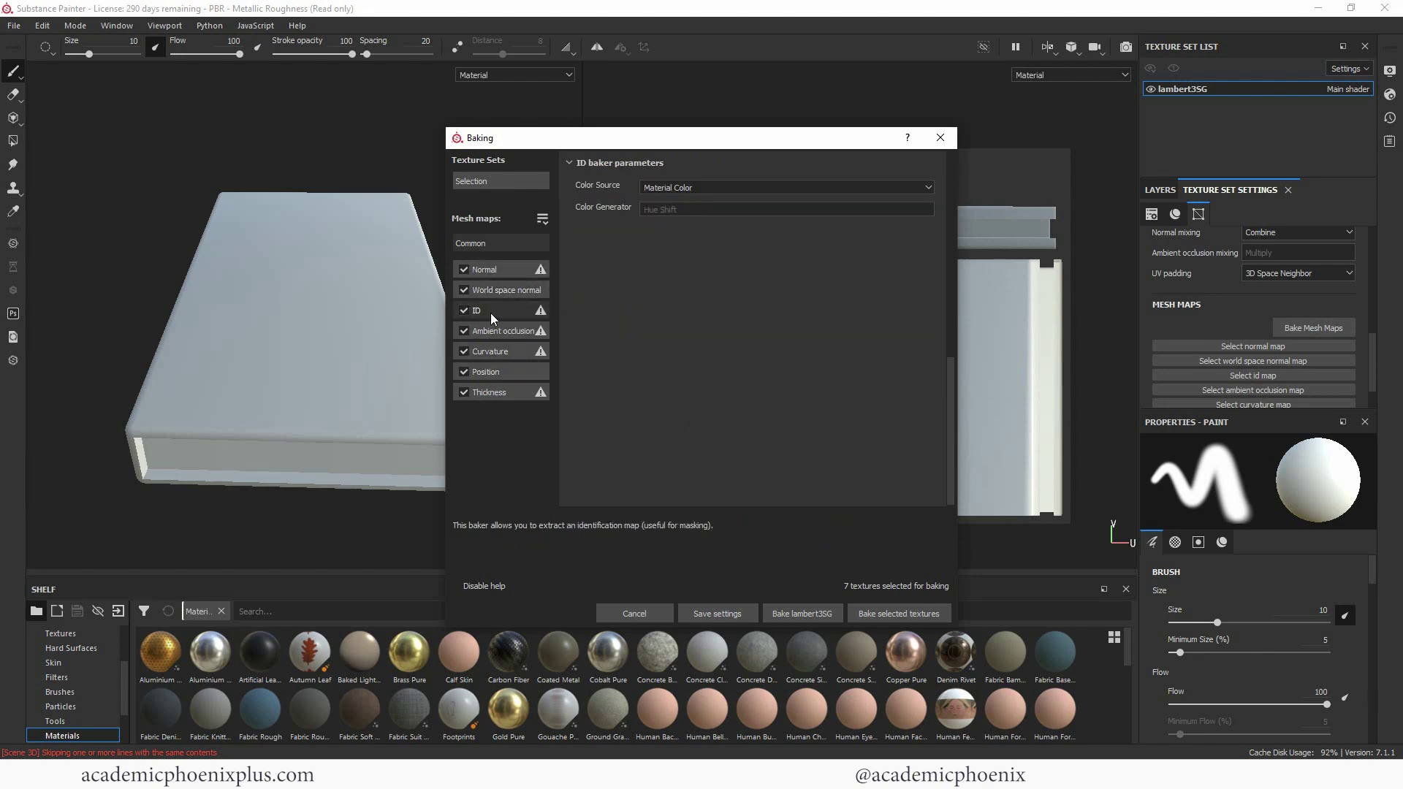
left_click(490, 392)
left_click_drag(666, 198, 935, 199)
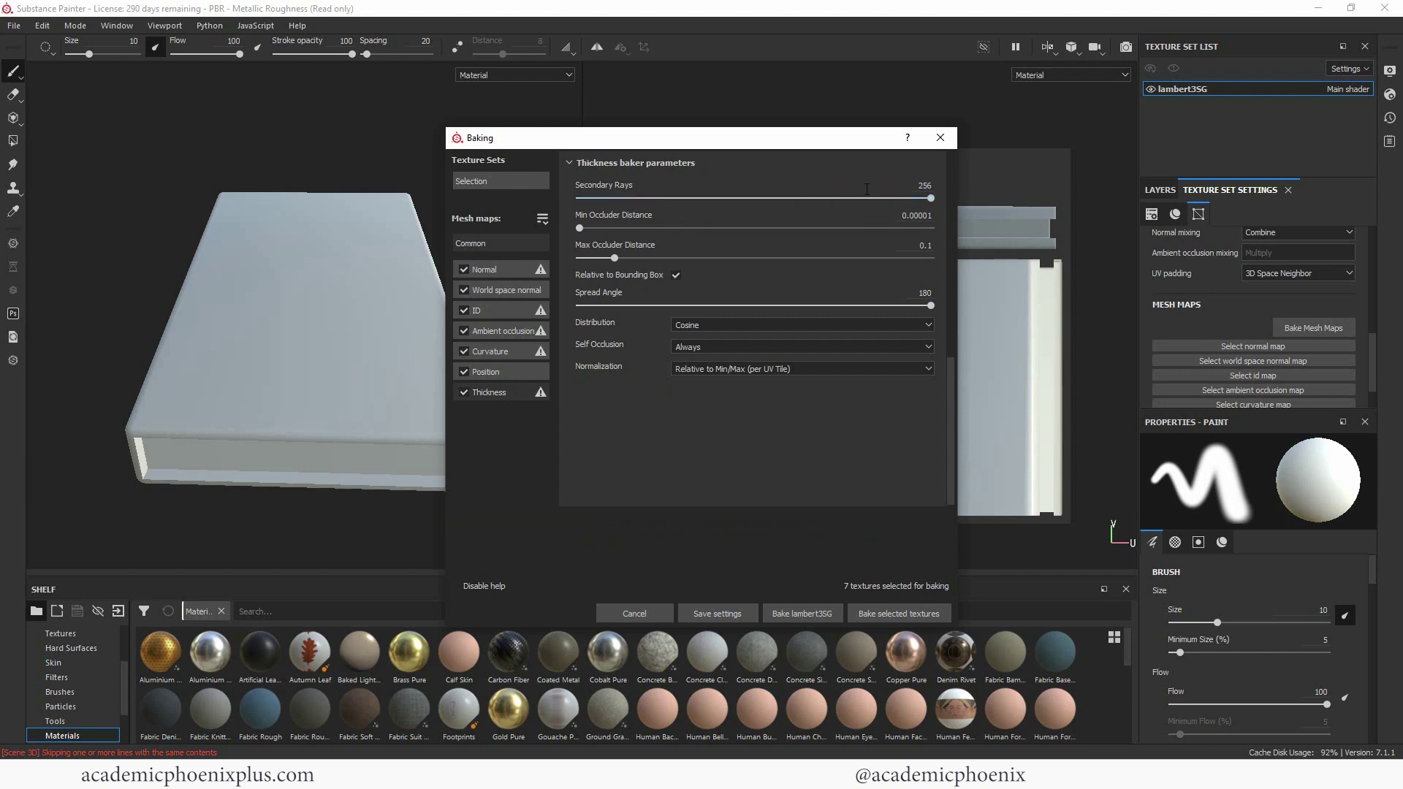
Step: Check the common baking parameters, bake all selected mesh maps for the book and dismiss the finished baking report
left_click(497, 243)
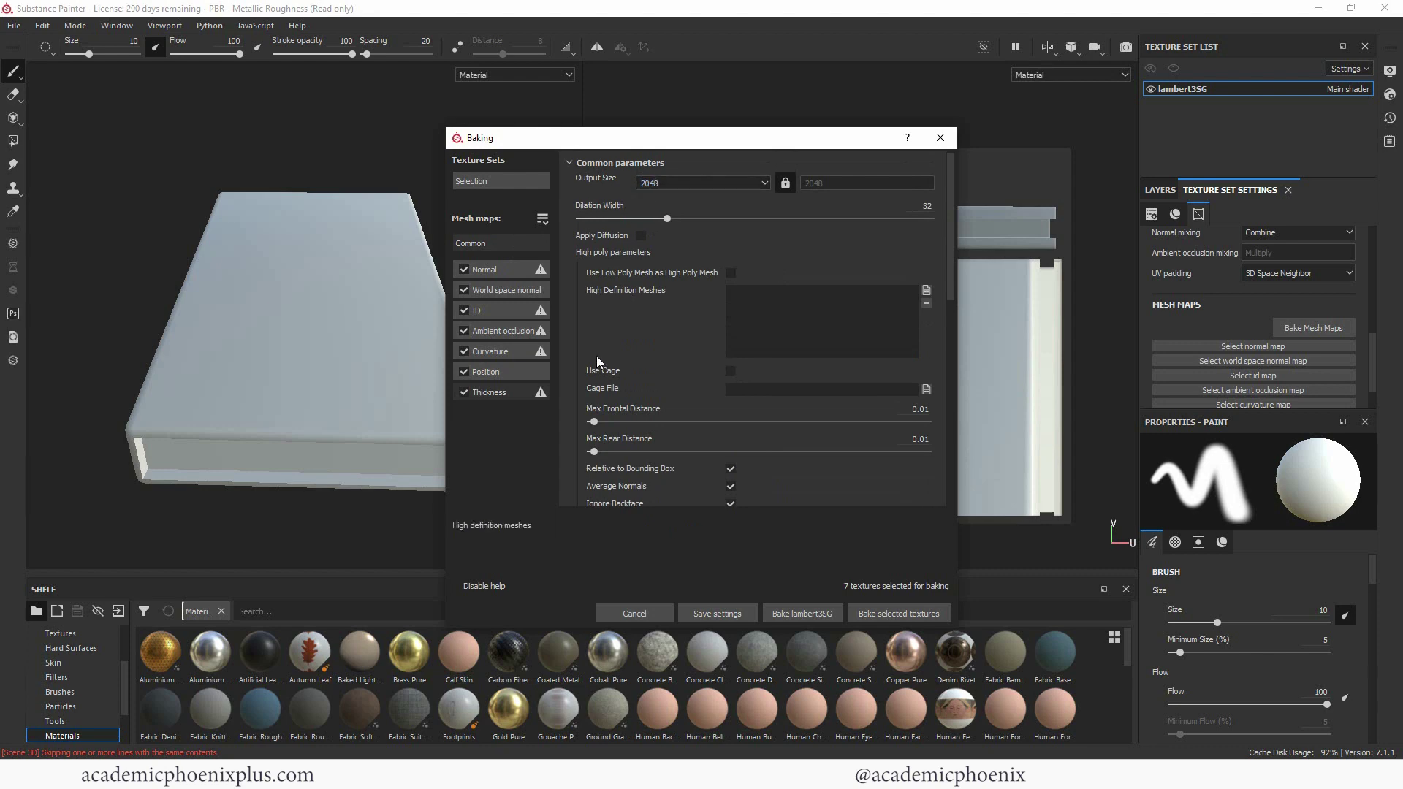
left_click(922, 613)
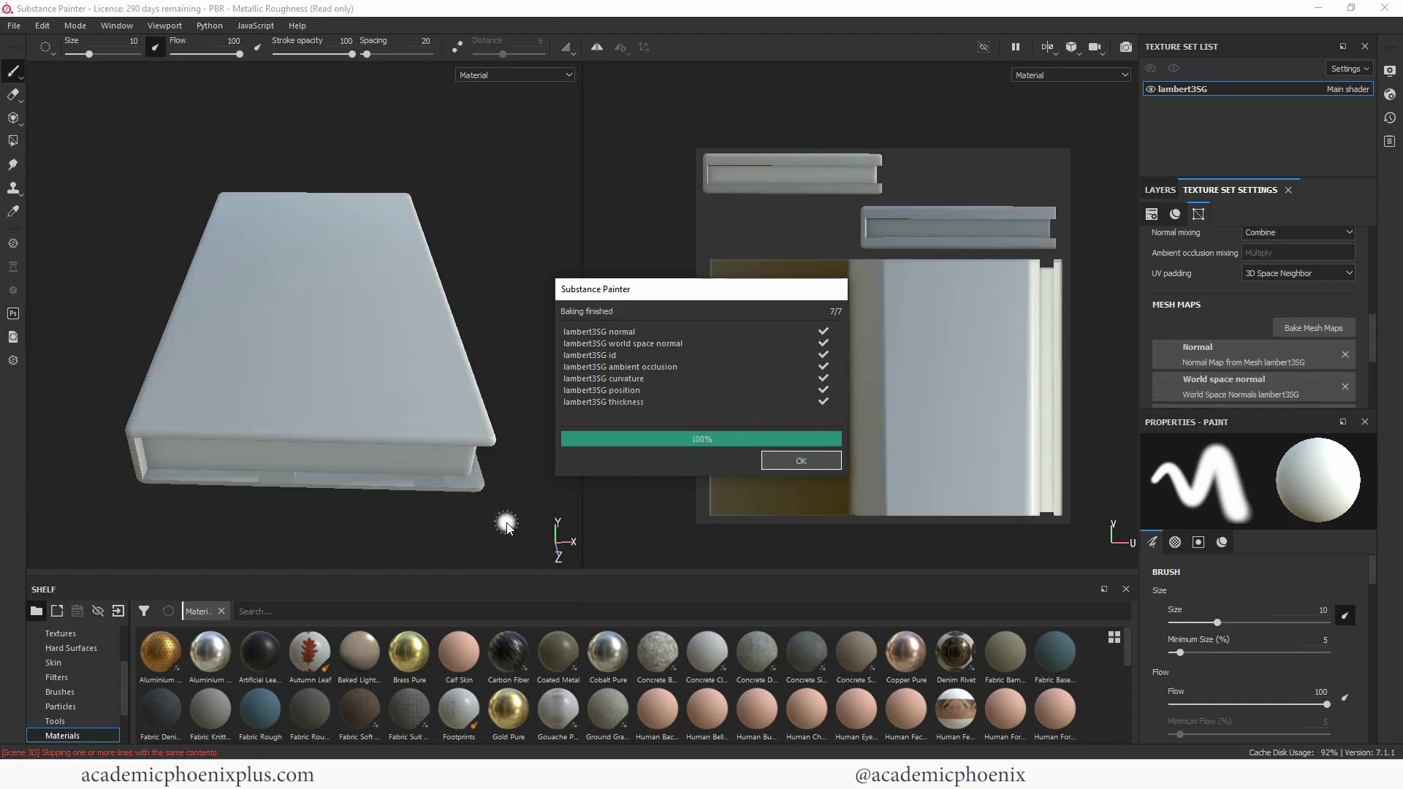
left_click(804, 460)
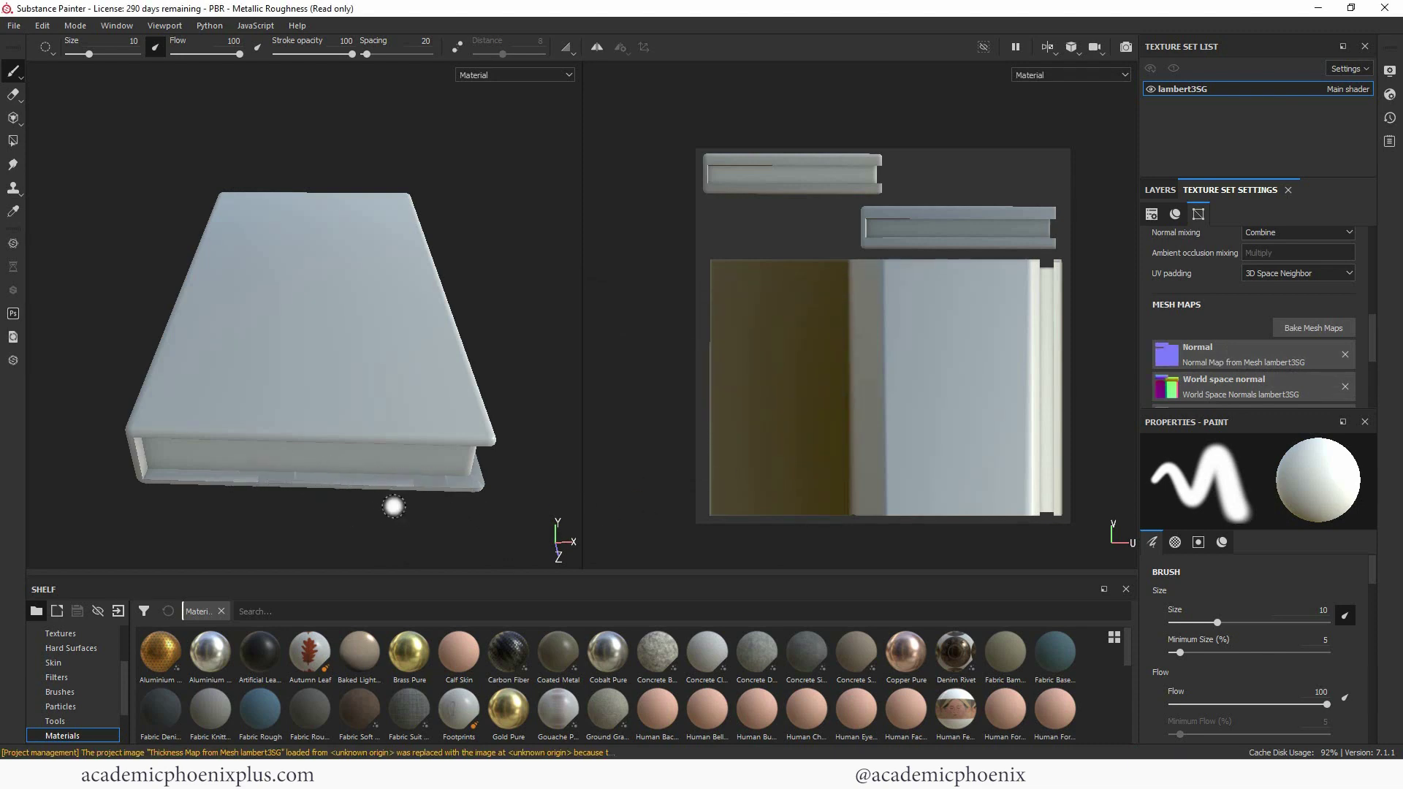
Step: Examine the baked book up close and from above in the 3D view
left_click_drag(326, 521, 348, 533, "alt")
right_click_drag(353, 527, 610, 475, "alt")
middle_click_drag(562, 399, 494, 252, "alt")
right_click_drag(473, 483, 212, 452, "alt")
middle_click_drag(365, 419, 326, 438, "alt")
right_click_drag(384, 428, 292, 413, "alt")
left_click_drag(439, 365, 531, 368, "alt")
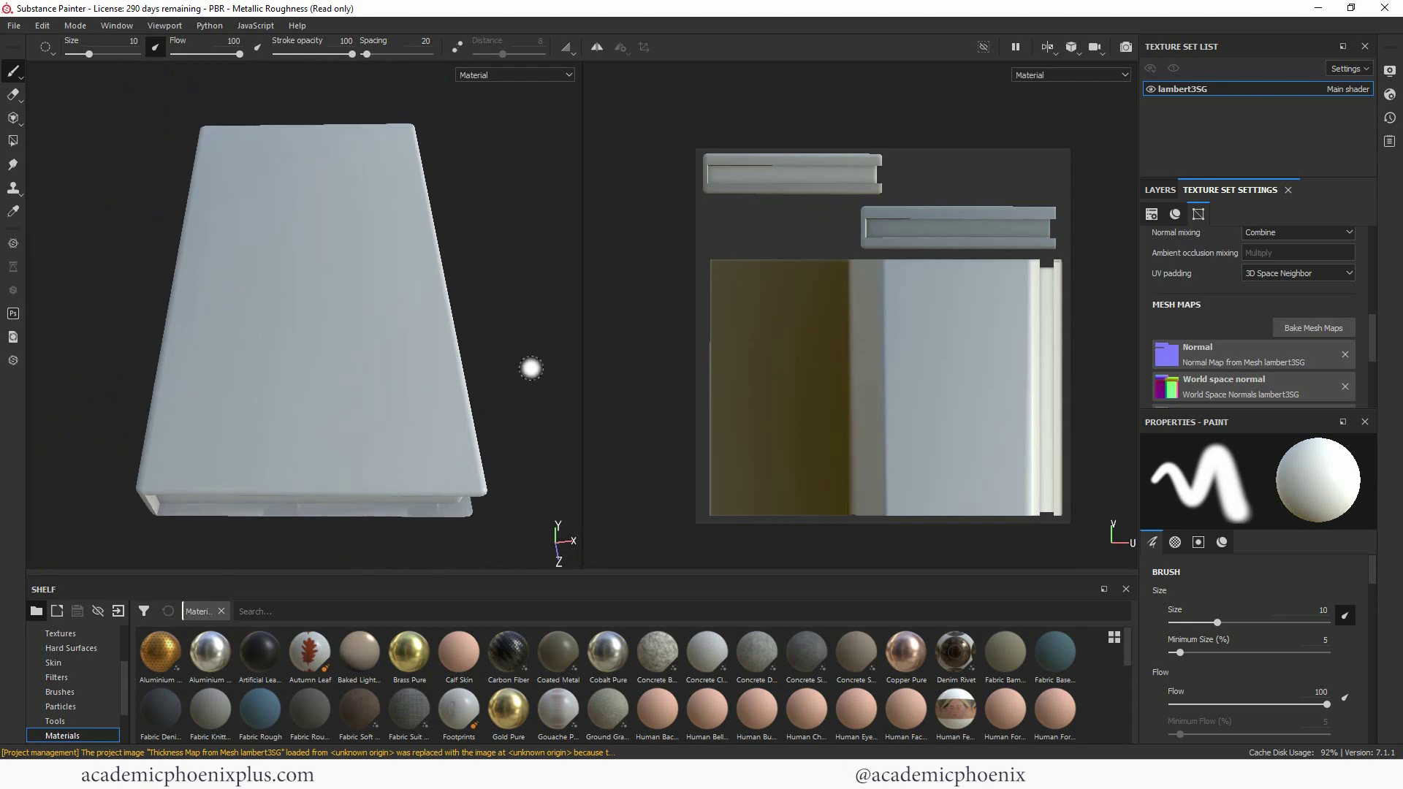
Step: Show the layer stack and set the paint brush material's base color to pure red (ff0000)
left_click(1162, 190)
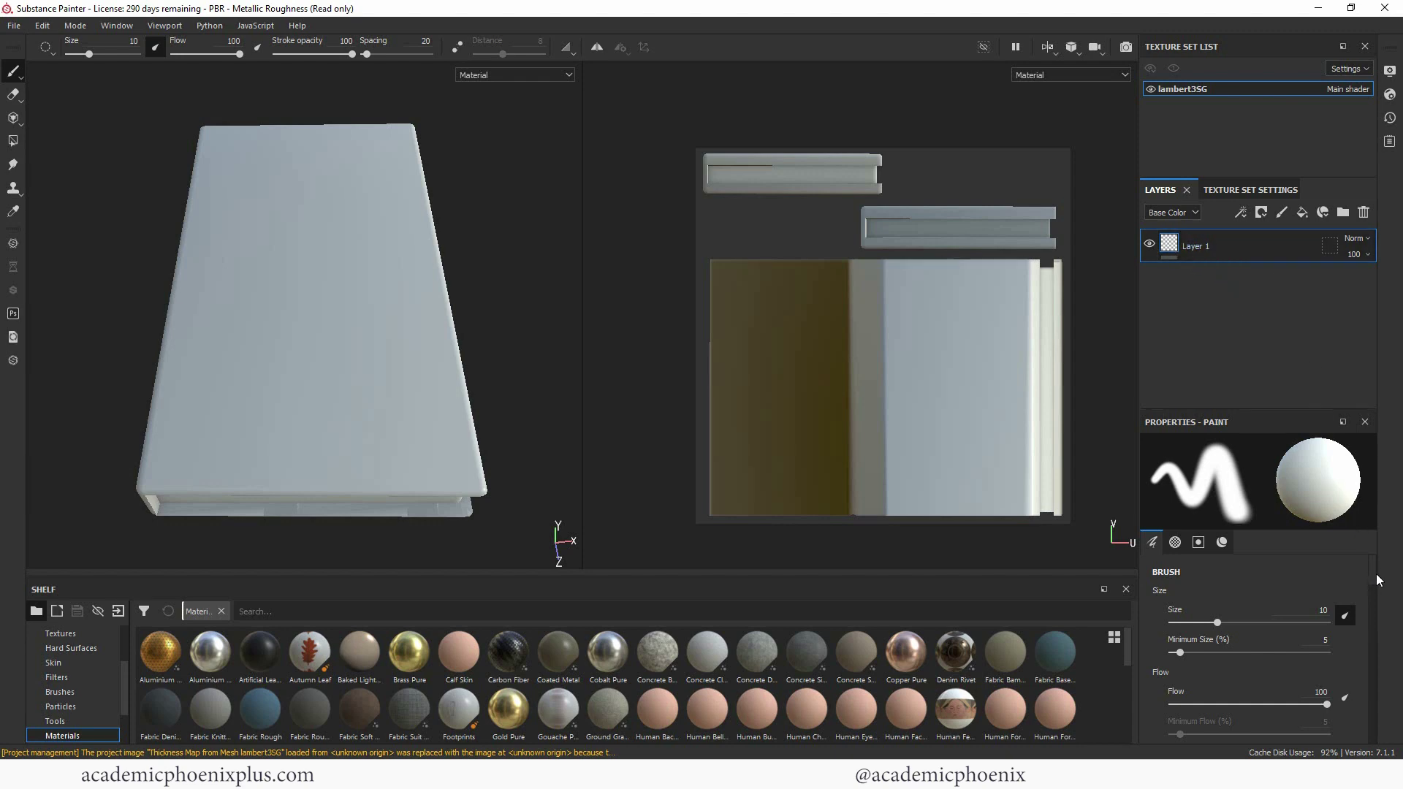
mouse_move(1375, 573)
left_mouse_down()
mouse_move(1377, 602)
mouse_move(1385, 570)
left_mouse_up()
left_click_drag(1374, 582, 1393, 688)
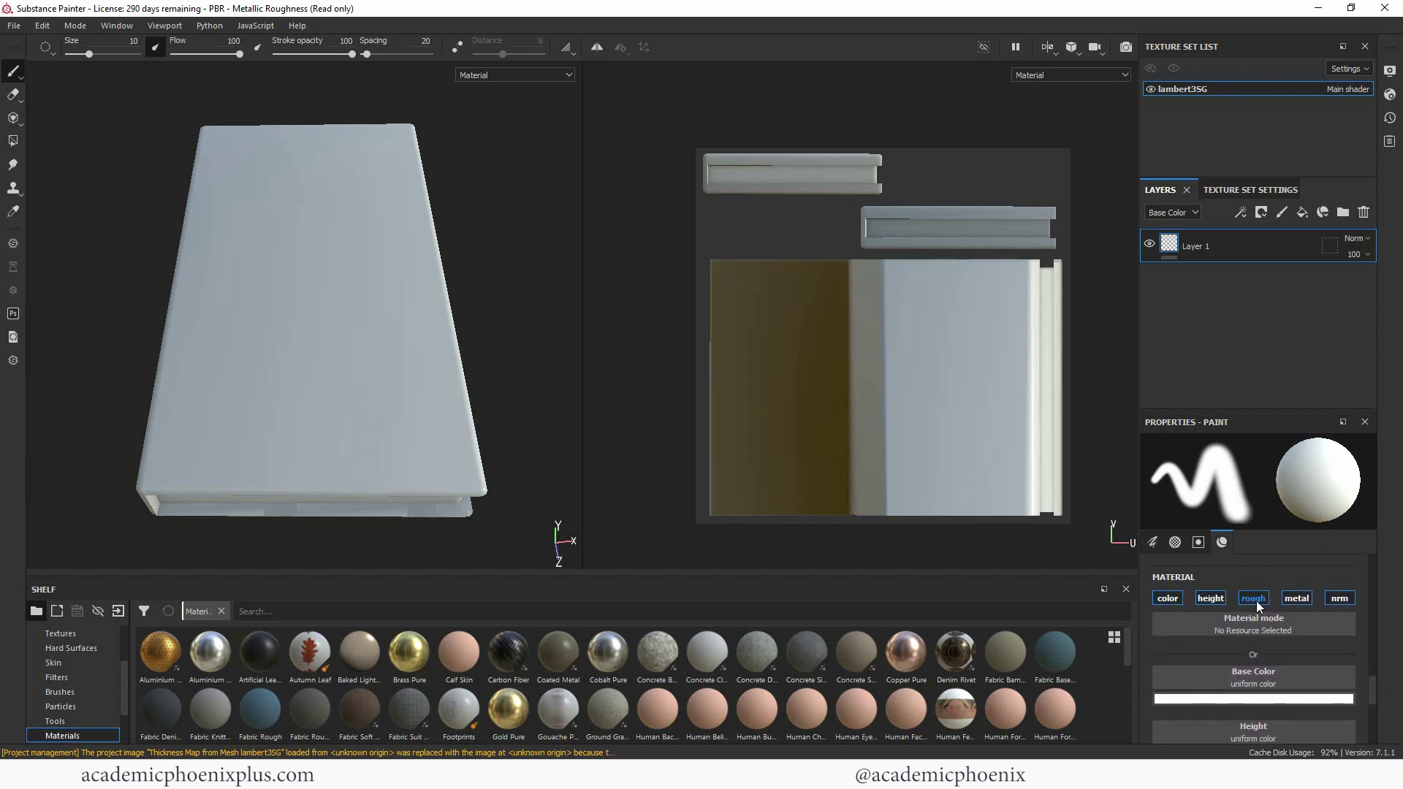
scroll(1360, 691, "down", 1)
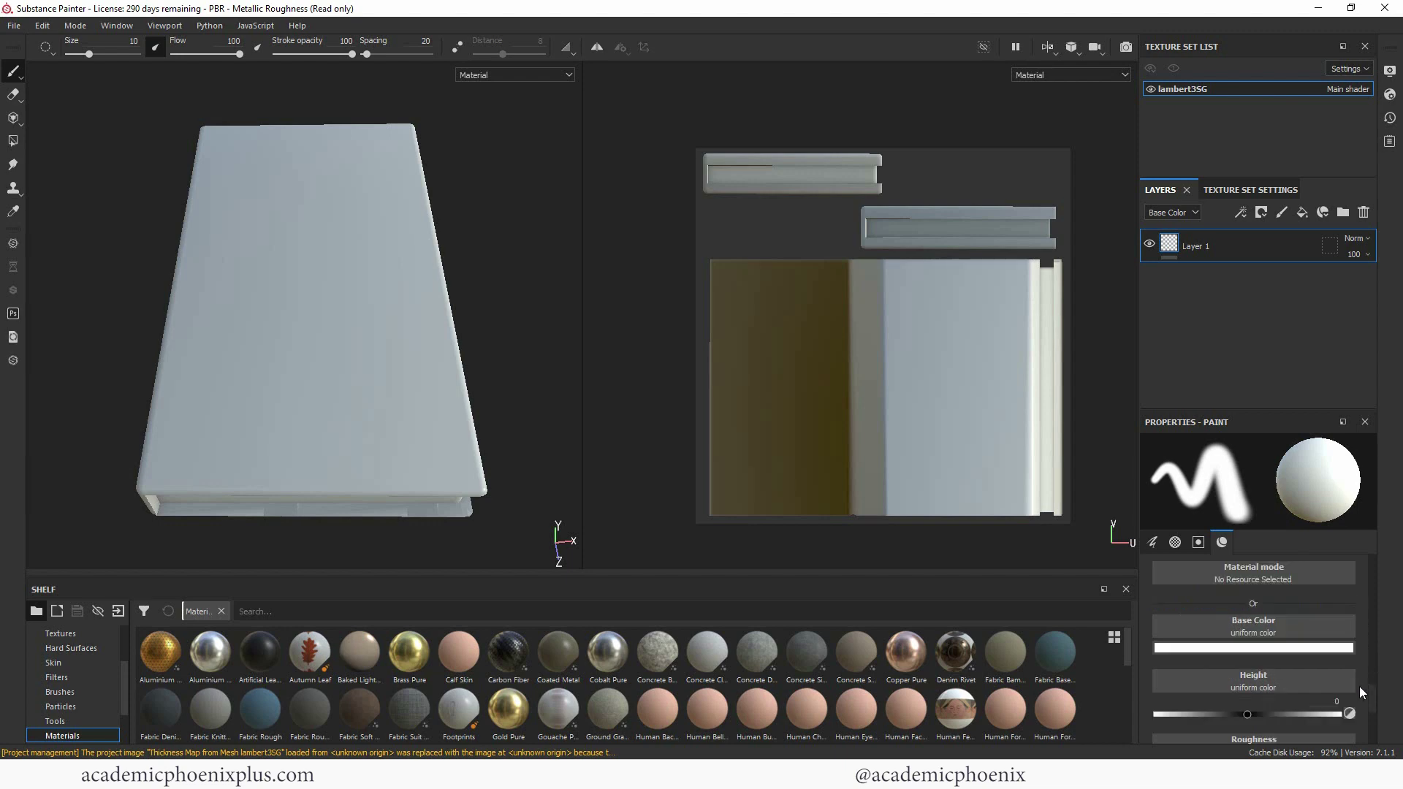
left_click(1296, 650)
left_click_drag(1278, 554, 1312, 486)
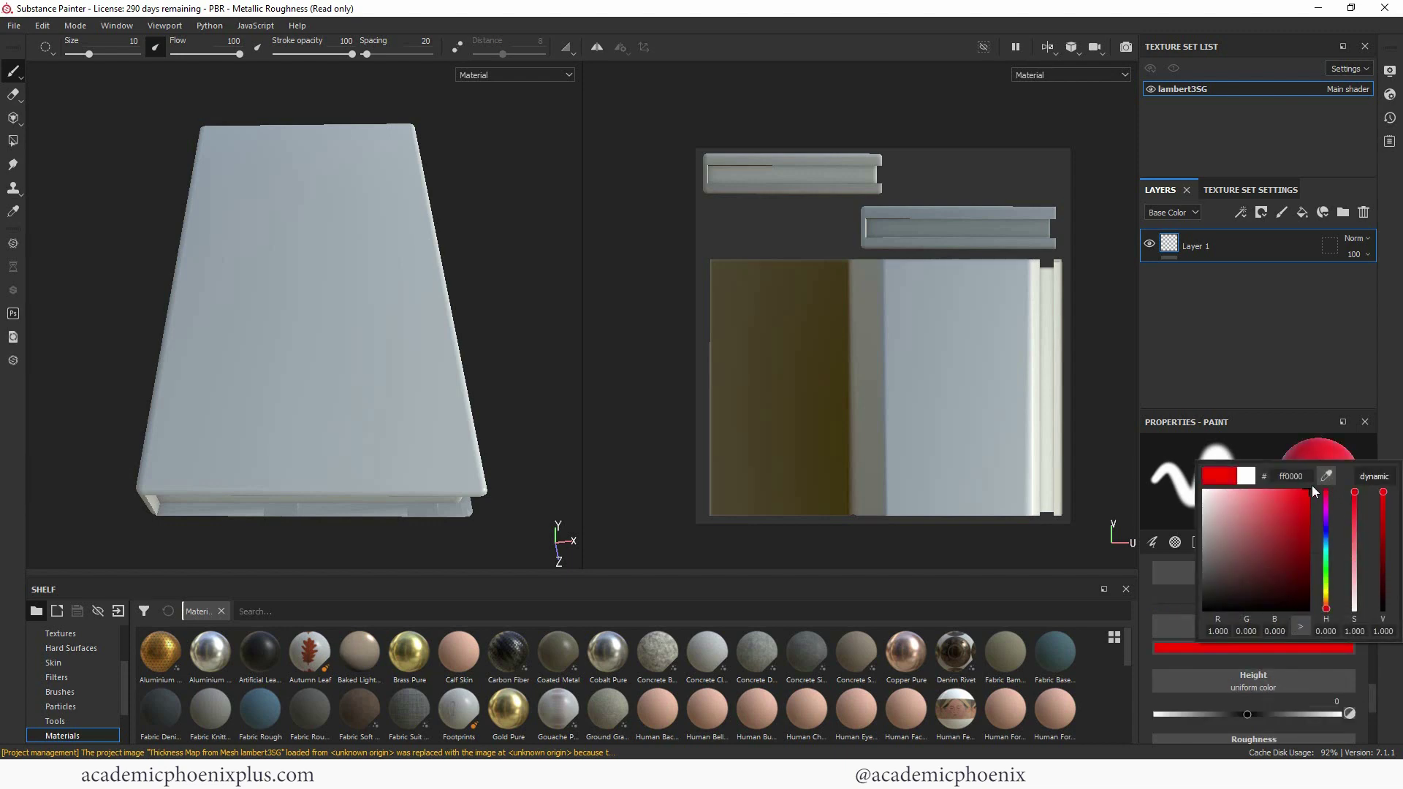
Step: Paint a red squiggle on the front cover with one raised and one recessed line (height -0.5486) below it, and reset the height to 0
left_click(365, 214)
mouse_move(367, 211)
left_mouse_down()
mouse_move(388, 251)
mouse_move(281, 286)
mouse_move(362, 316)
left_mouse_up()
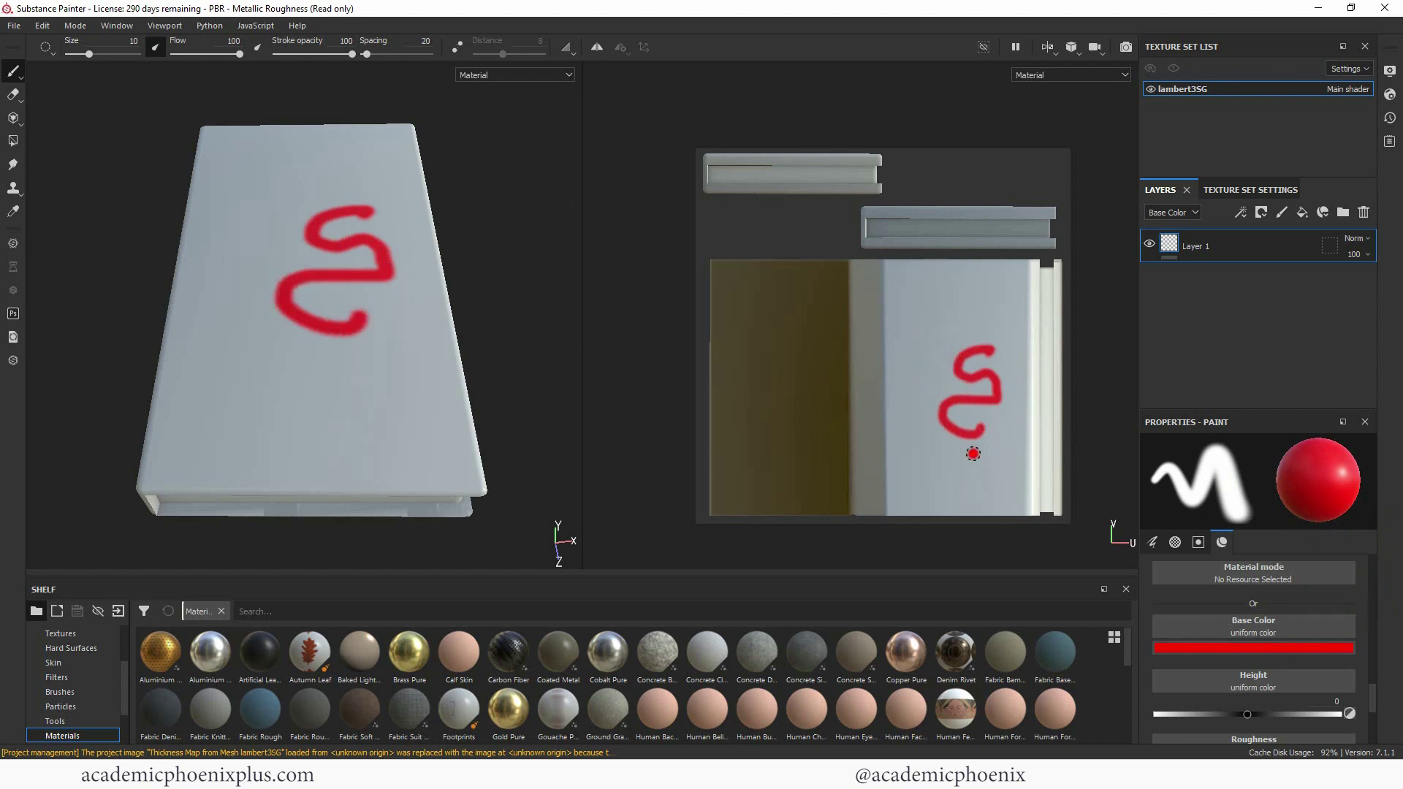
left_click_drag(1247, 714, 1282, 714)
left_click_drag(256, 373, 387, 368)
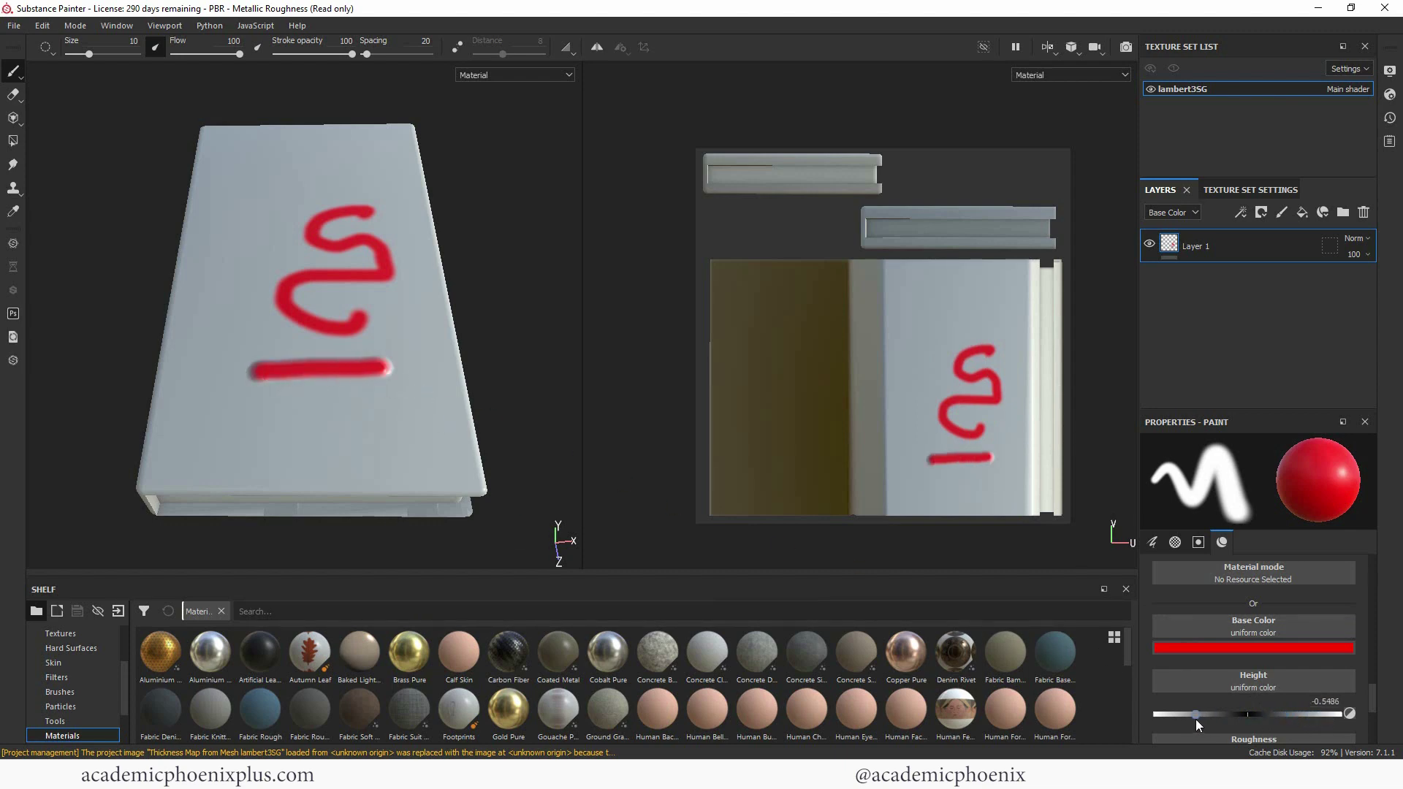
left_click_drag(266, 400, 394, 394)
scroll(1252, 615, "down", 2)
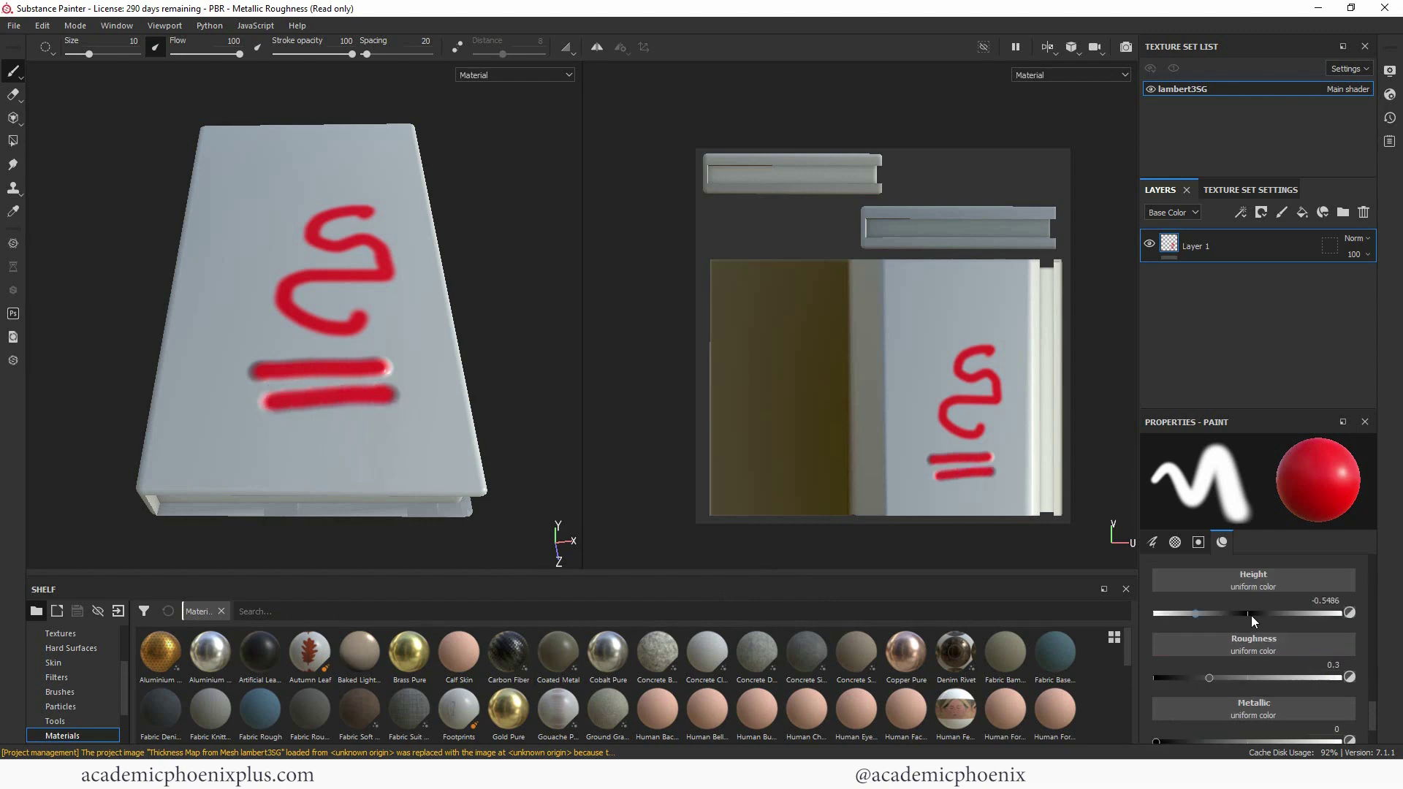
left_click(1349, 612)
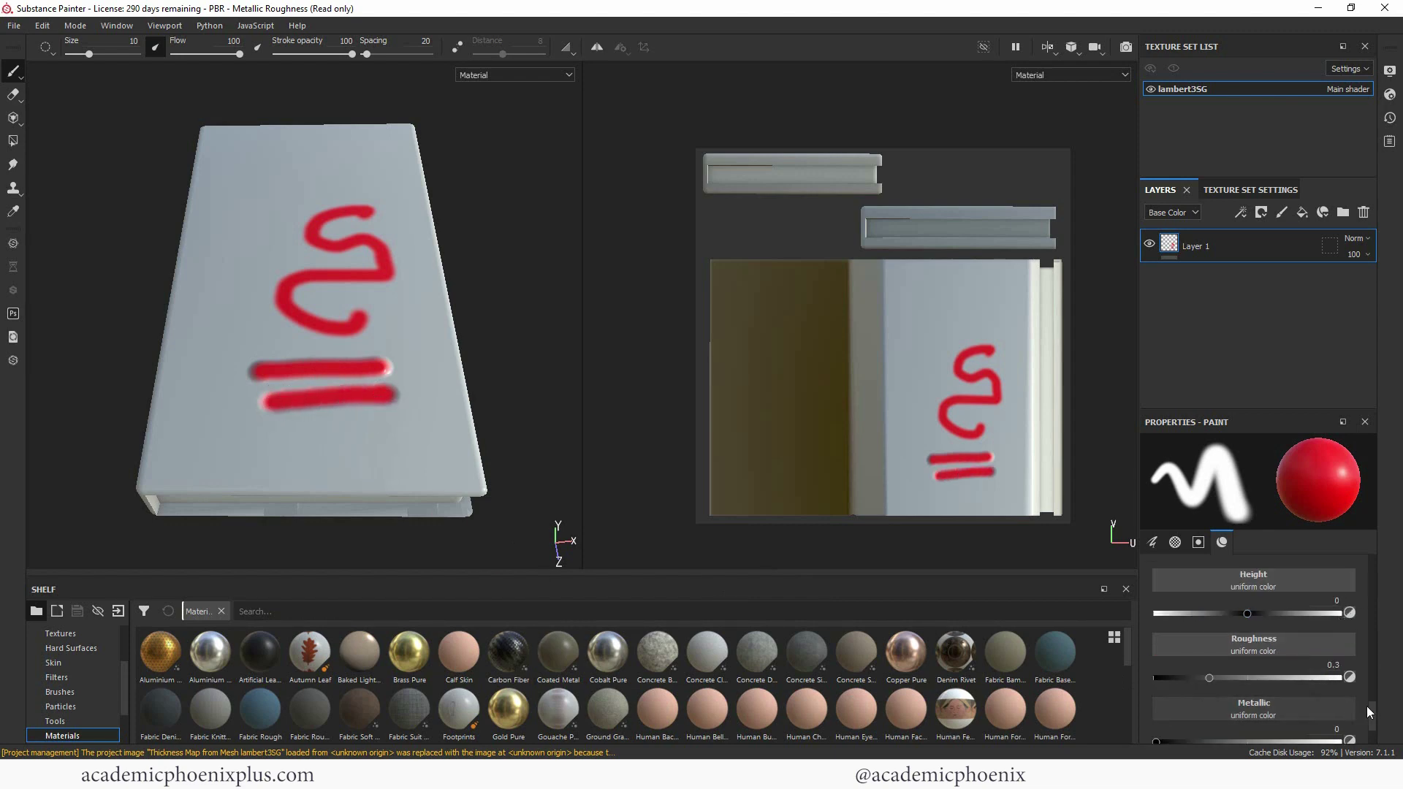
Step: Lower the brush's roughness to near zero and paint a glossy red patch beside the squiggle on the cover
left_click_drag(1373, 698, 1375, 708)
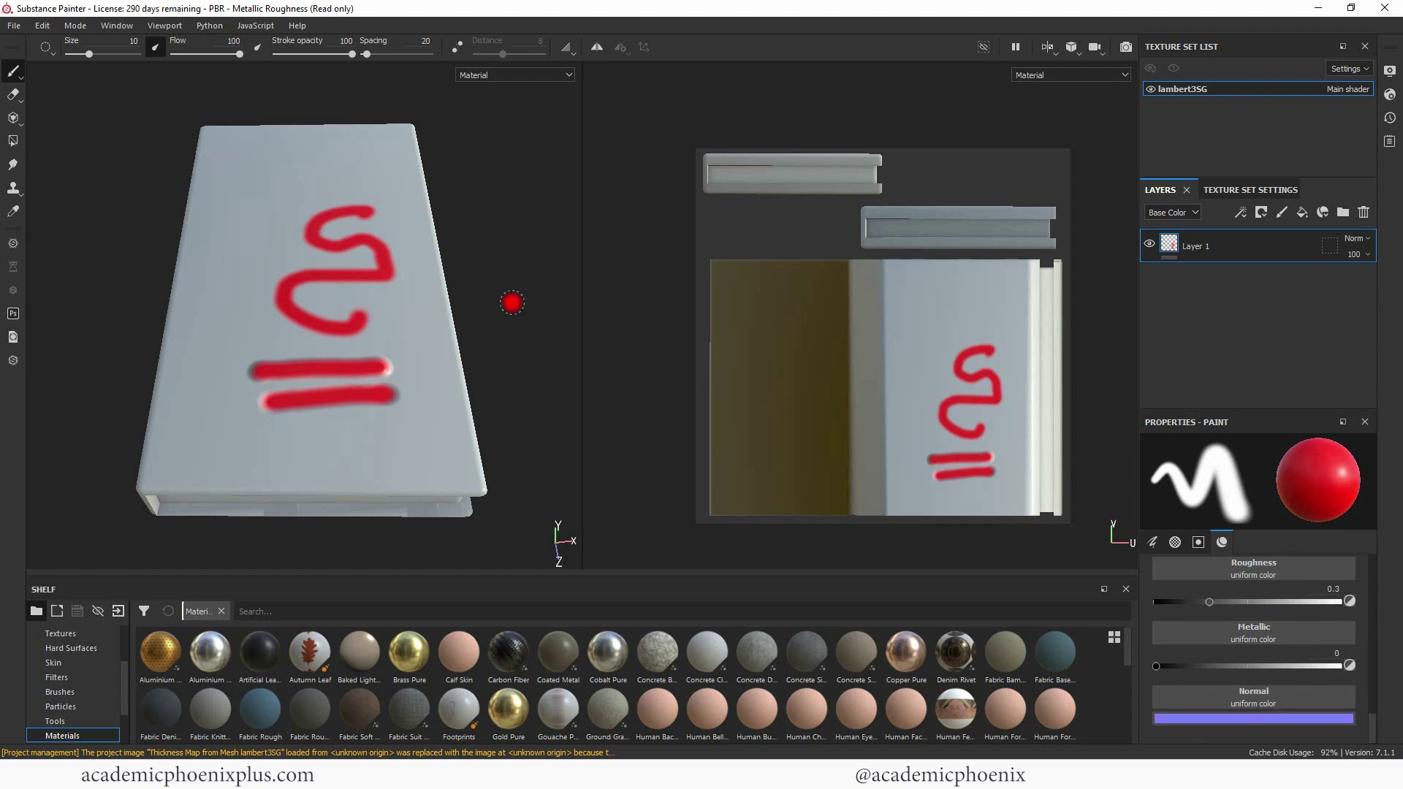
mouse_move(512, 302)
left_mouse_down("alt")
mouse_move(514, 250)
mouse_move(536, 238)
mouse_move(516, 218)
mouse_move(634, 234)
mouse_move(467, 235)
mouse_move(486, 207)
left_mouse_up("alt")
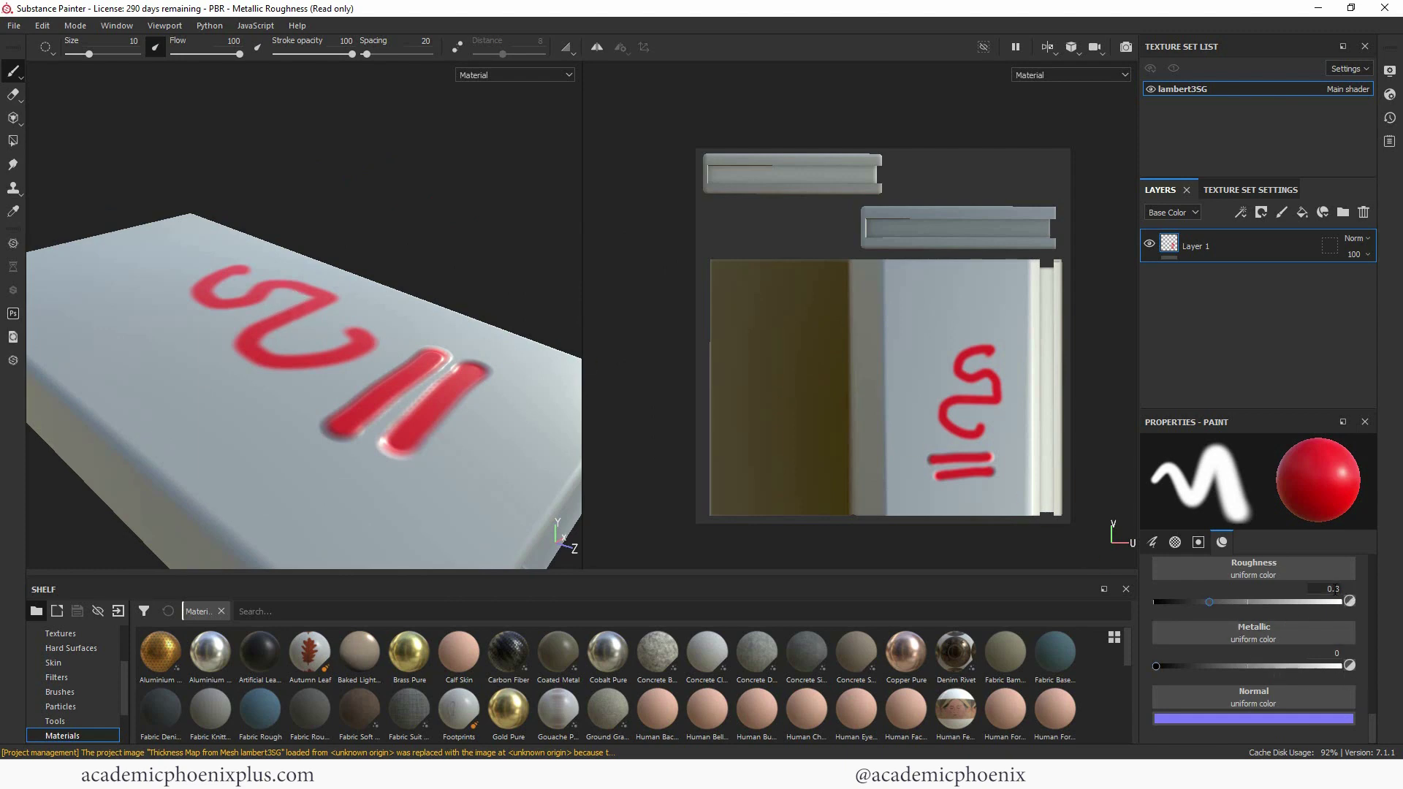
left_click_drag(1211, 604, 1203, 603)
left_click_drag(1169, 604, 1166, 604)
mouse_move(199, 316)
left_mouse_down()
mouse_move(175, 343)
mouse_move(187, 369)
mouse_move(219, 376)
left_mouse_up()
mouse_move(455, 179)
left_mouse_down("alt")
mouse_move(502, 147)
mouse_move(479, 151)
left_mouse_up("alt")
left_click_drag(213, 383, 401, 234, "alt")
Step: Raise the brush's roughness to 0.8132 and paint a matte red patch next to the glossy one for comparison
left_click_drag(1178, 605, 1306, 603)
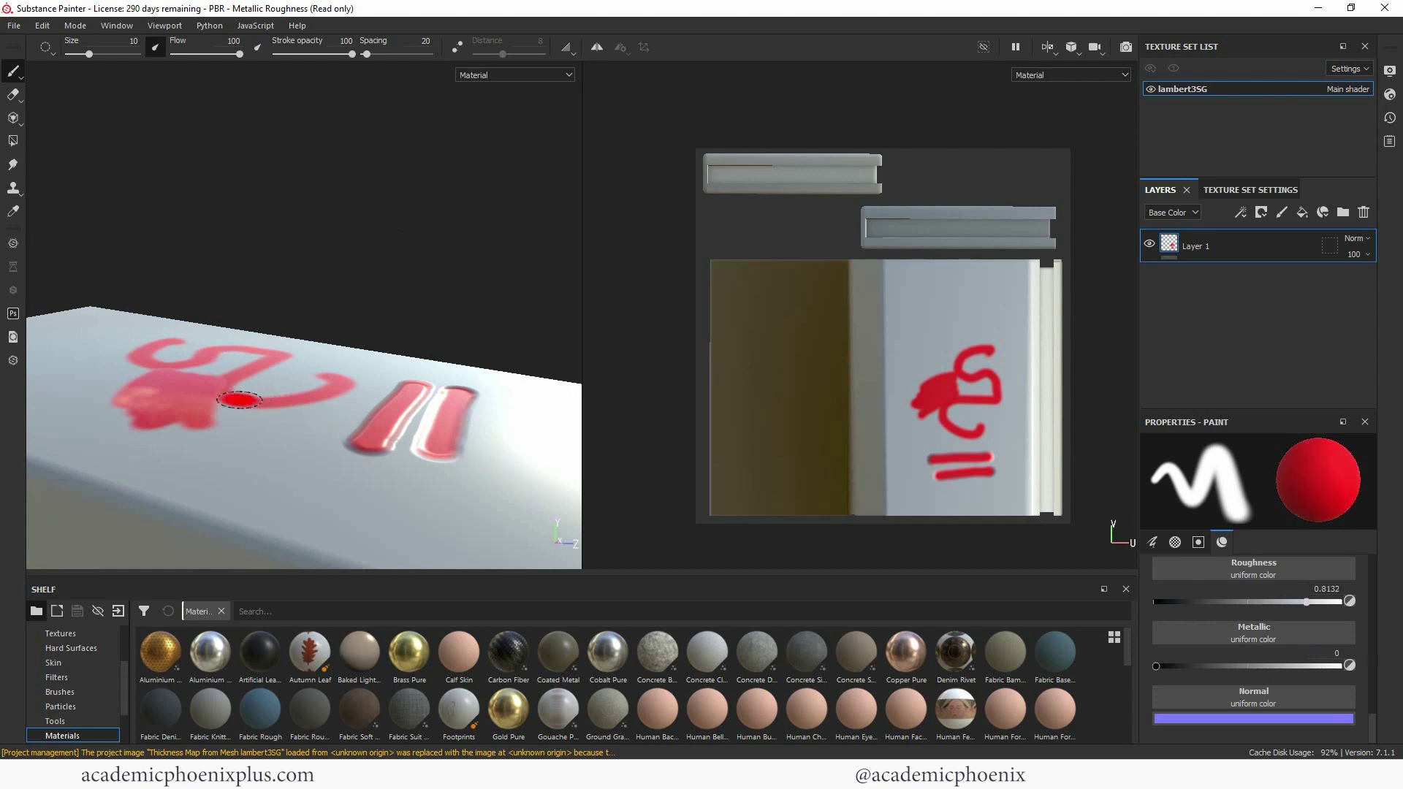
left_click_drag(218, 421, 322, 411)
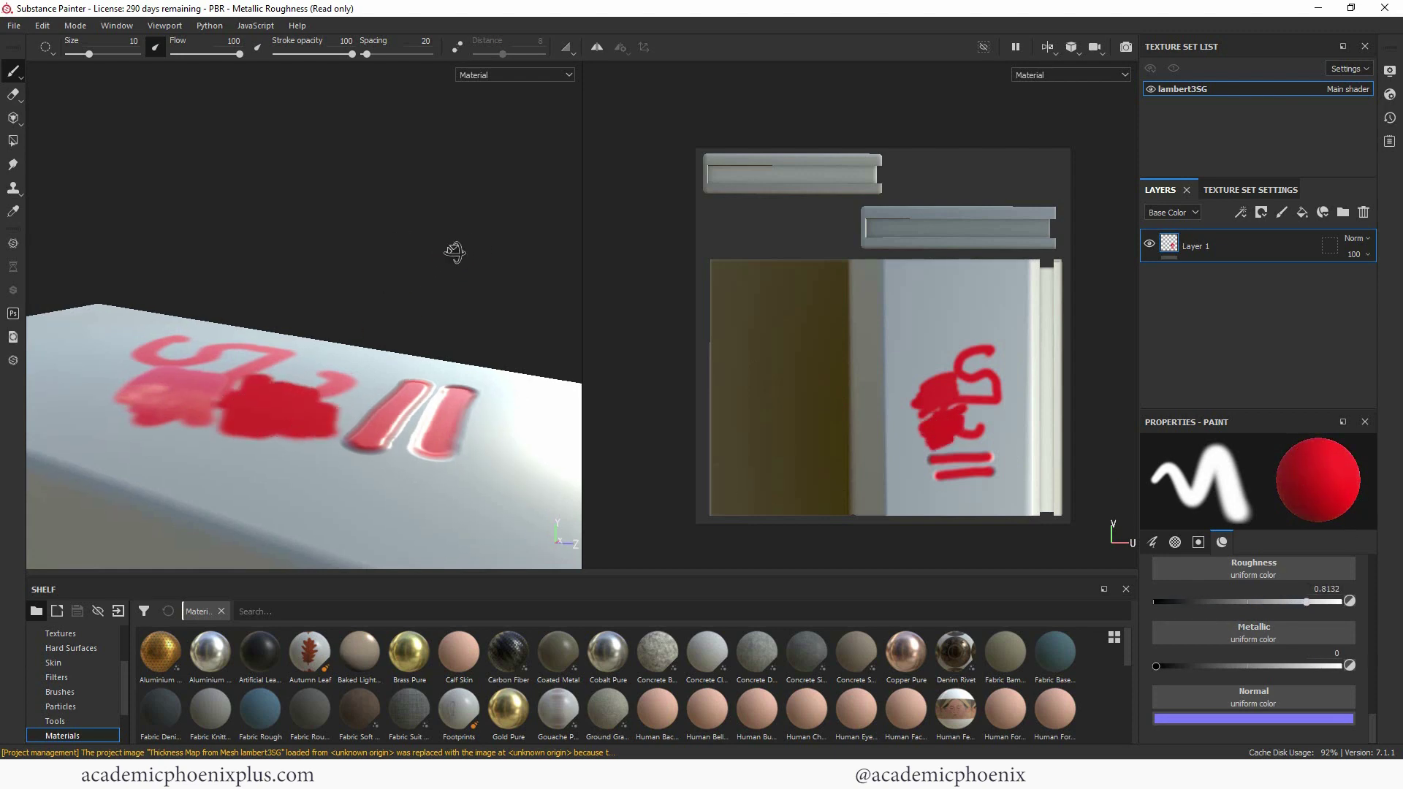
mouse_move(454, 250)
left_mouse_down("alt")
mouse_move(485, 232)
mouse_move(470, 263)
mouse_move(469, 238)
mouse_move(485, 244)
mouse_move(458, 248)
mouse_move(480, 251)
left_mouse_up("alt")
middle_click_drag(479, 251, 506, 242, "alt")
mouse_move(507, 242)
left_mouse_down("alt")
mouse_move(492, 229)
mouse_move(475, 240)
left_mouse_up("alt")
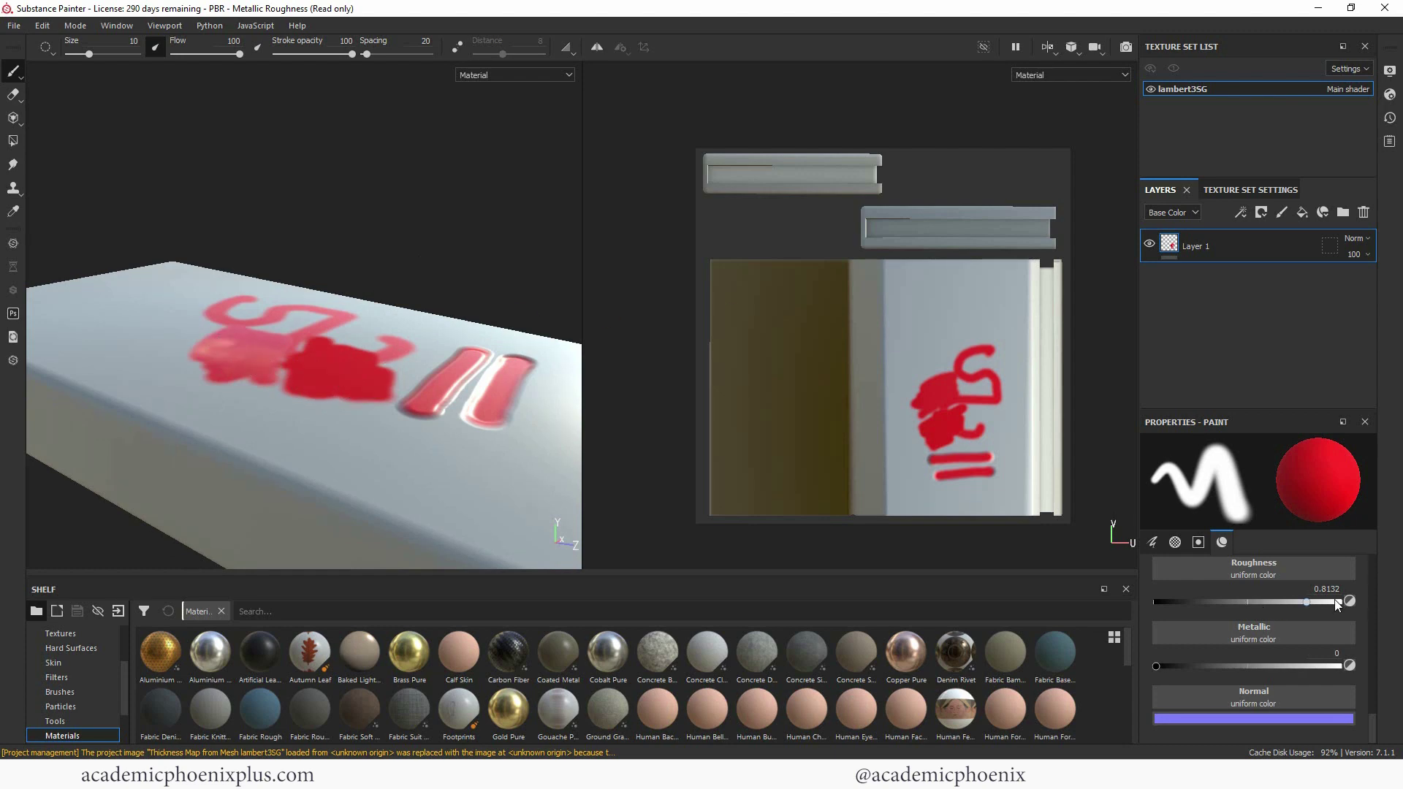
Step: Set the brush's roughness to 0.3 and metallic to 1, and paint a metallic red patch on the other side of the glossy patch
left_click_drag(1325, 595, 1184, 601)
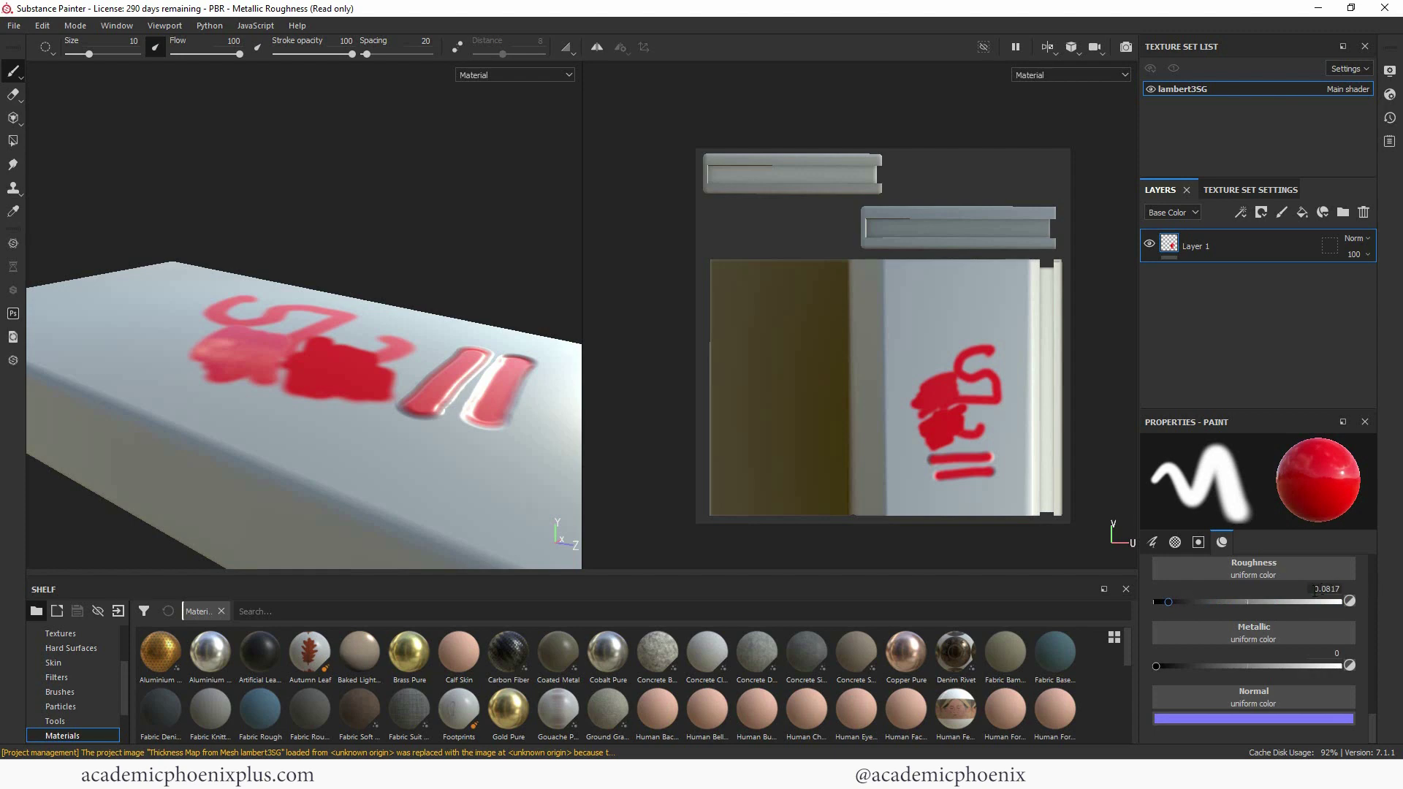
type("3")
key("Return")
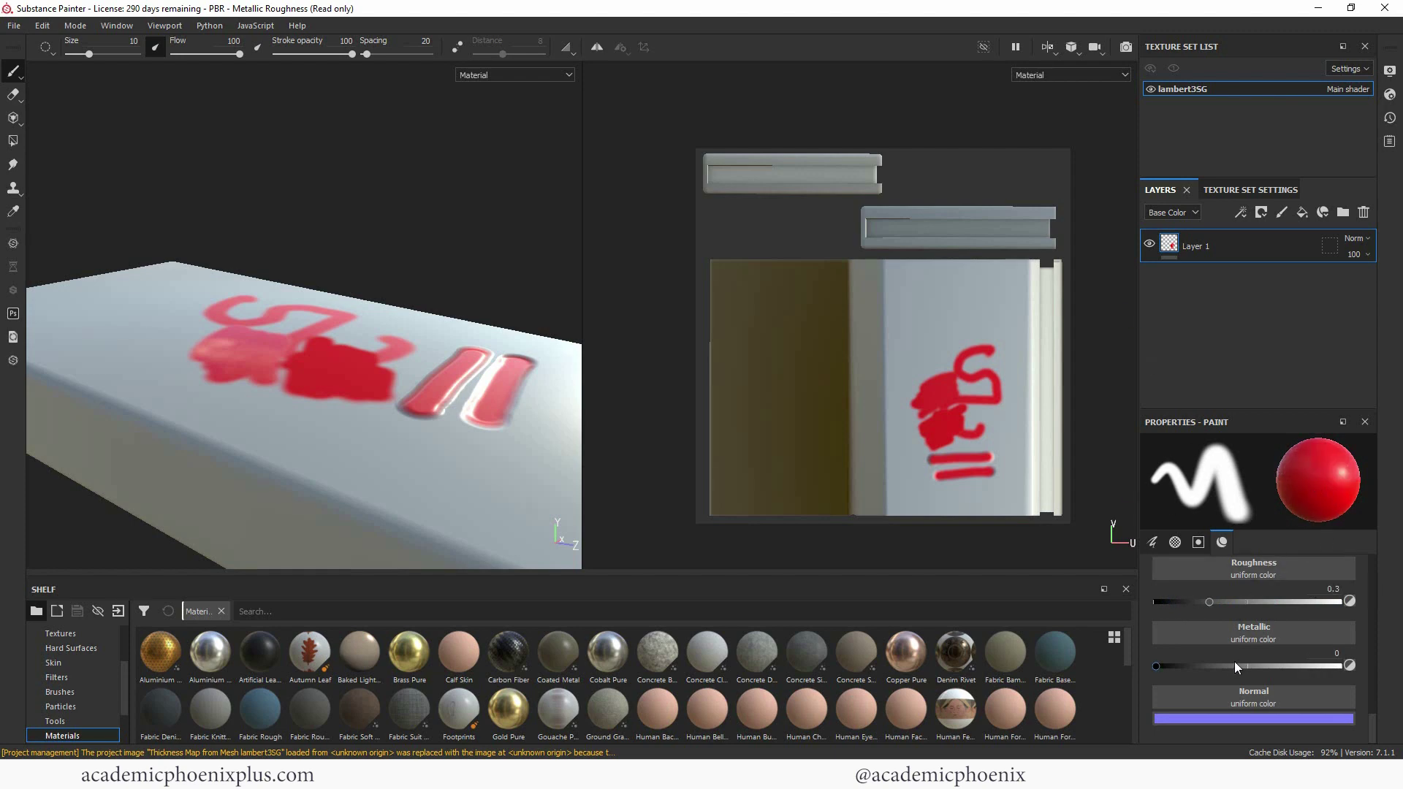
left_click_drag(1157, 667, 1326, 665)
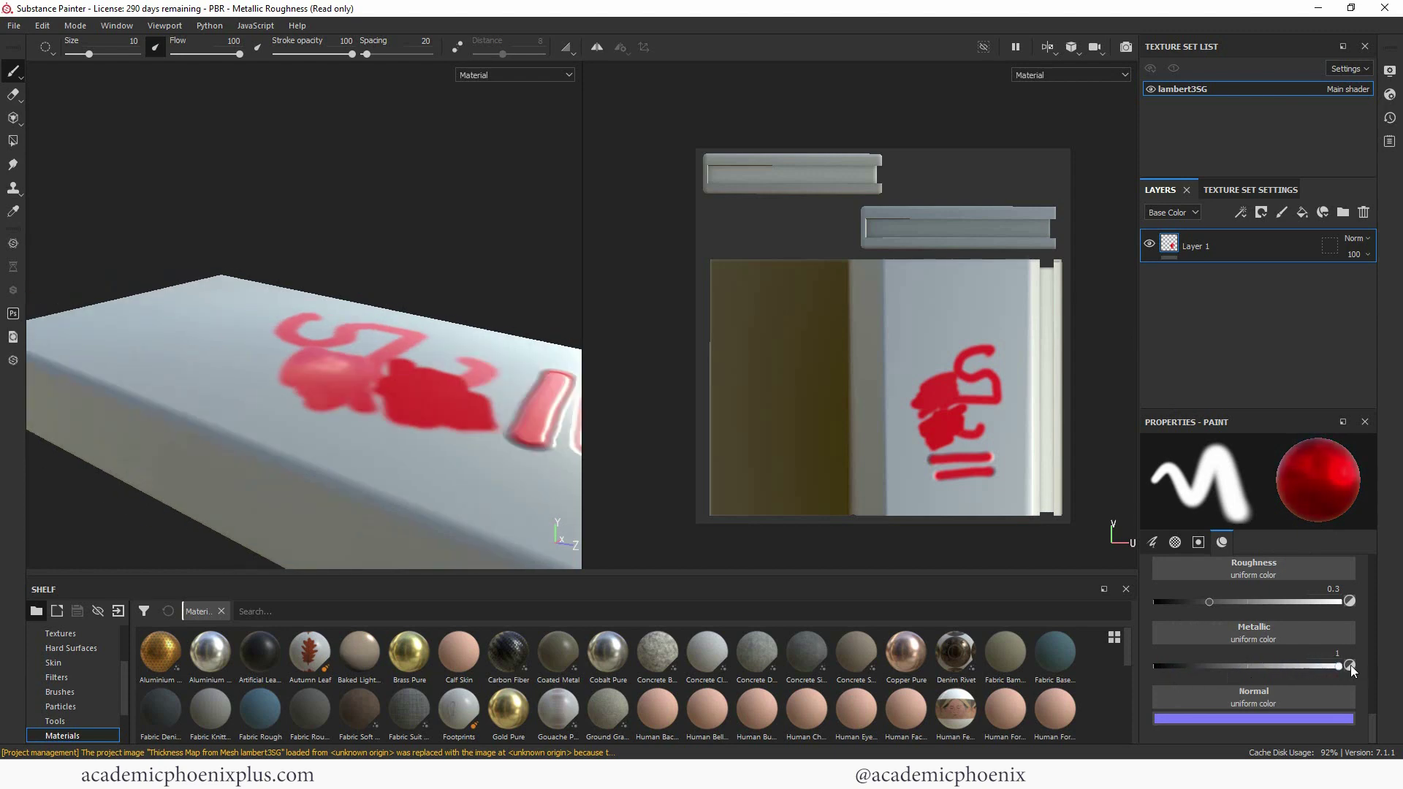
mouse_move(267, 321)
left_mouse_down()
mouse_move(249, 366)
mouse_move(211, 320)
left_mouse_up()
mouse_move(407, 219)
left_mouse_down("alt")
mouse_move(463, 235)
mouse_move(485, 210)
mouse_move(478, 194)
left_mouse_up("alt")
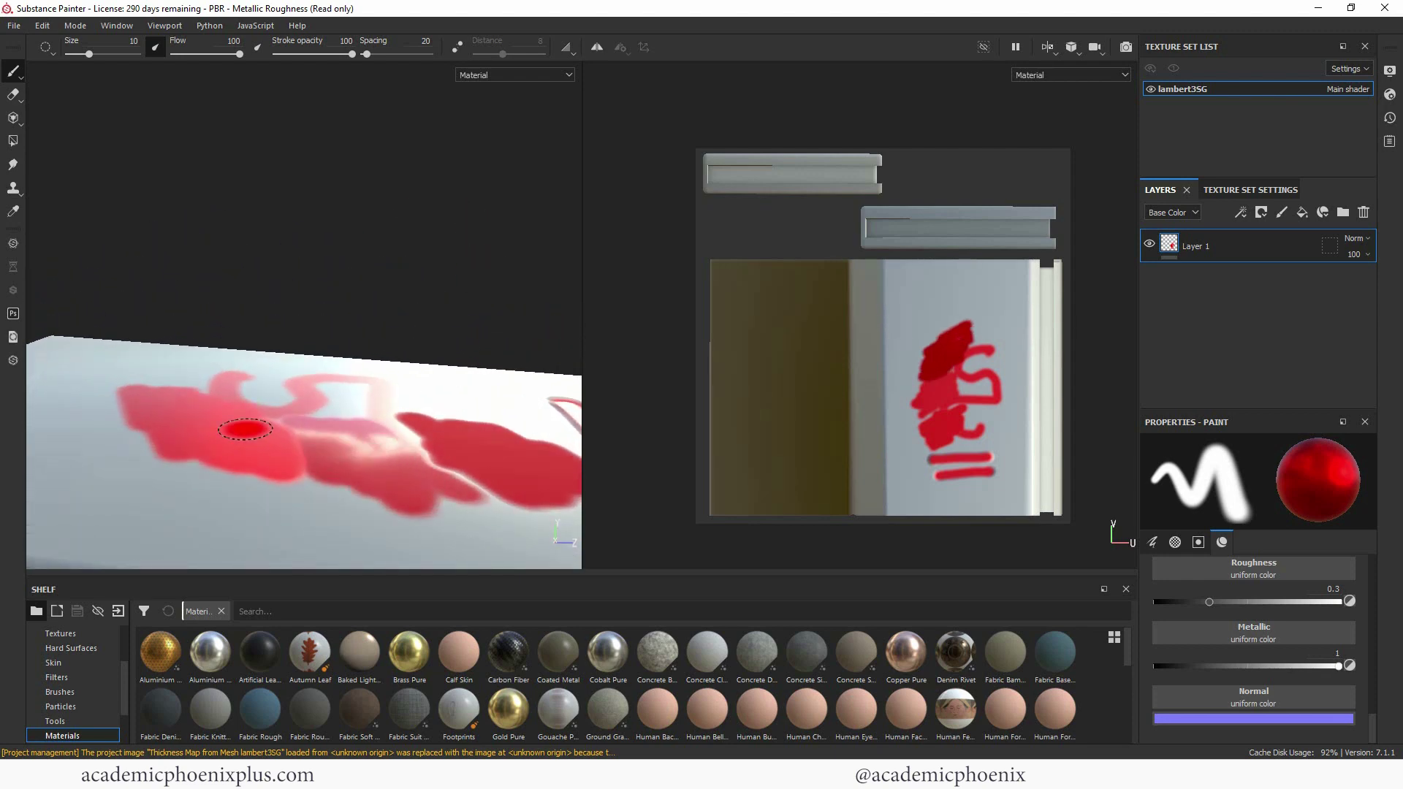
mouse_move(445, 314)
left_mouse_down("alt")
mouse_move(417, 251)
mouse_move(436, 231)
mouse_move(446, 258)
mouse_move(414, 272)
mouse_move(422, 282)
left_mouse_up("alt")
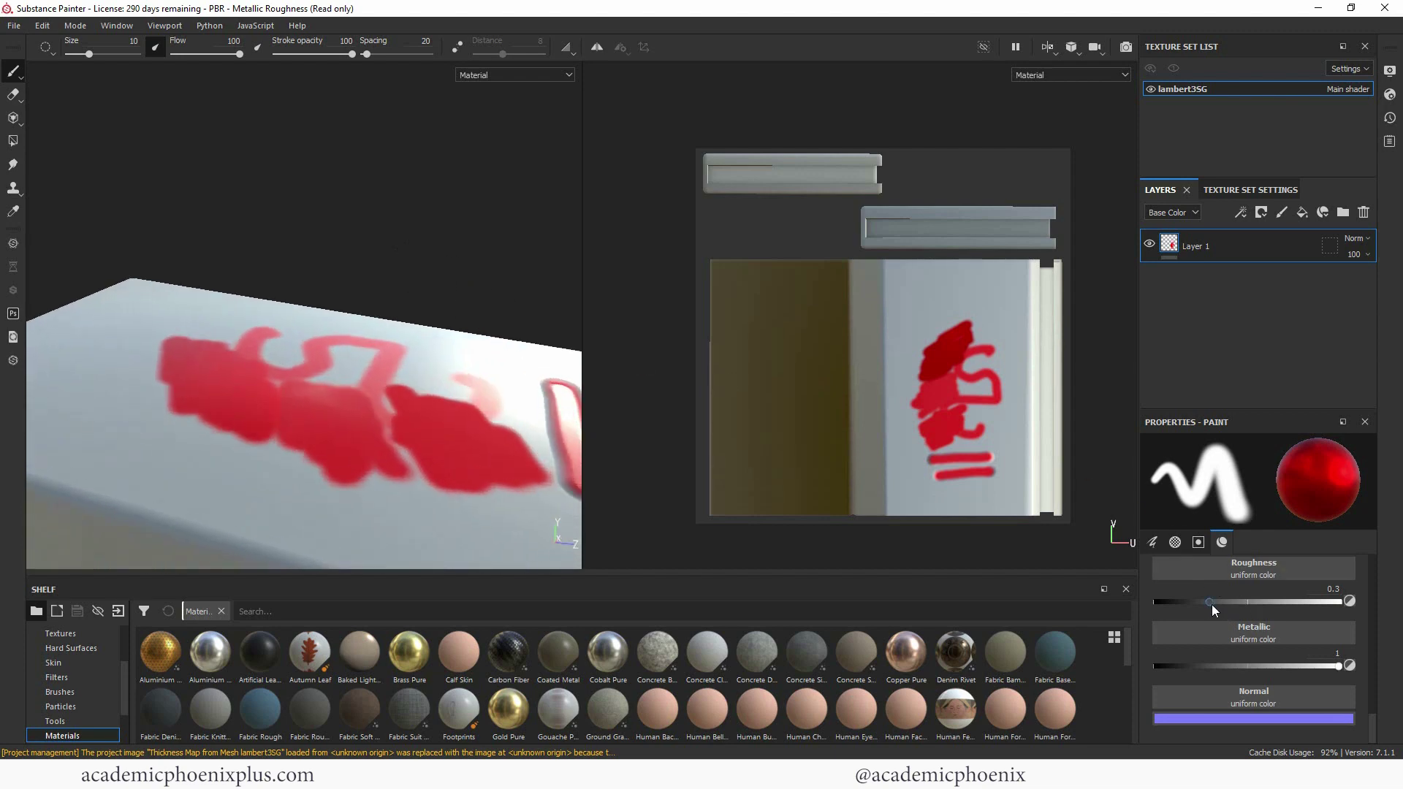
Step: Lower the metallic brush's roughness to 0.0311, paint a mirror-like red patch at the end of the row and compare its reflections
left_click_drag(1211, 604, 1161, 608)
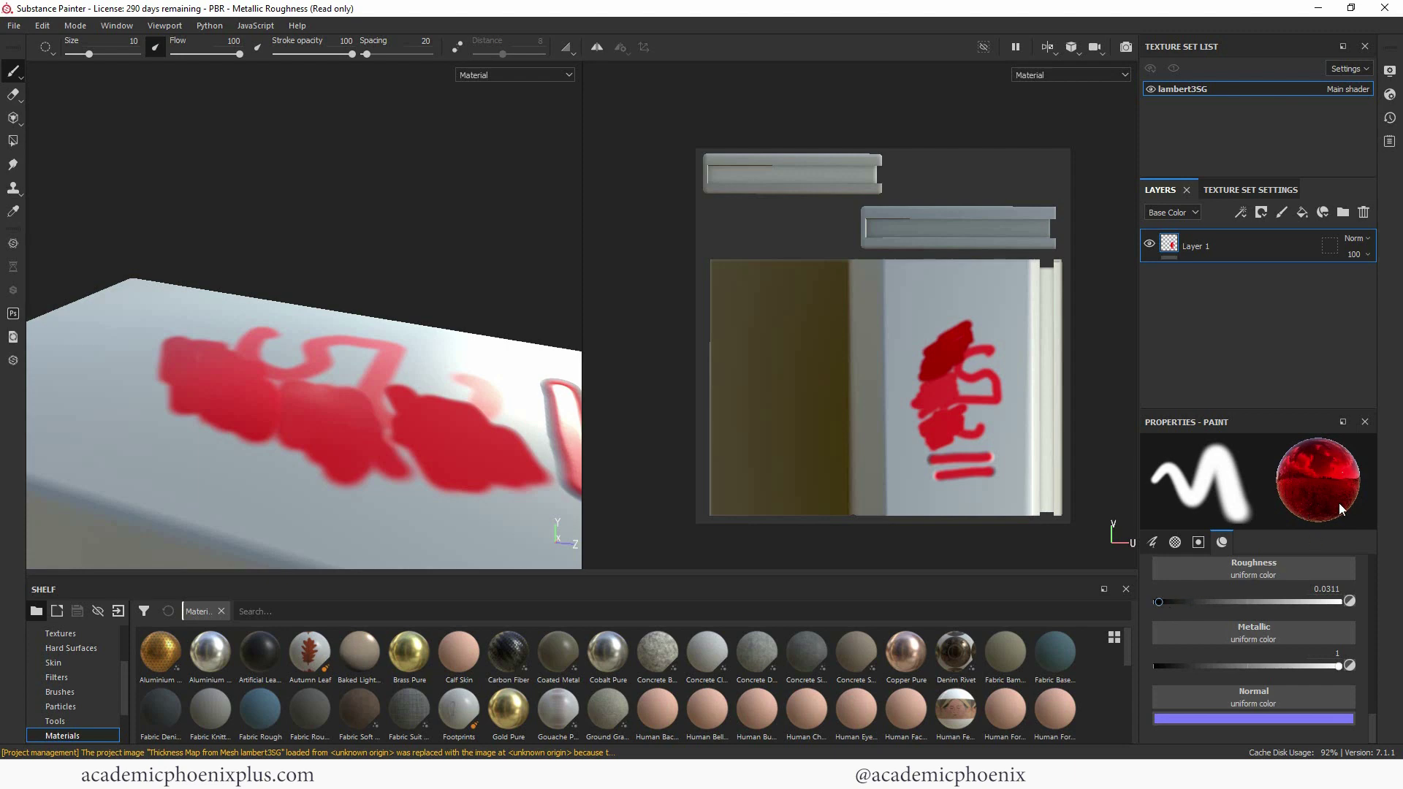
mouse_move(433, 350)
left_mouse_down("alt")
mouse_move(492, 254)
mouse_move(468, 264)
left_mouse_up("alt")
mouse_move(237, 296)
left_mouse_down()
mouse_move(217, 353)
mouse_move(265, 342)
mouse_move(248, 289)
mouse_move(284, 314)
left_mouse_up()
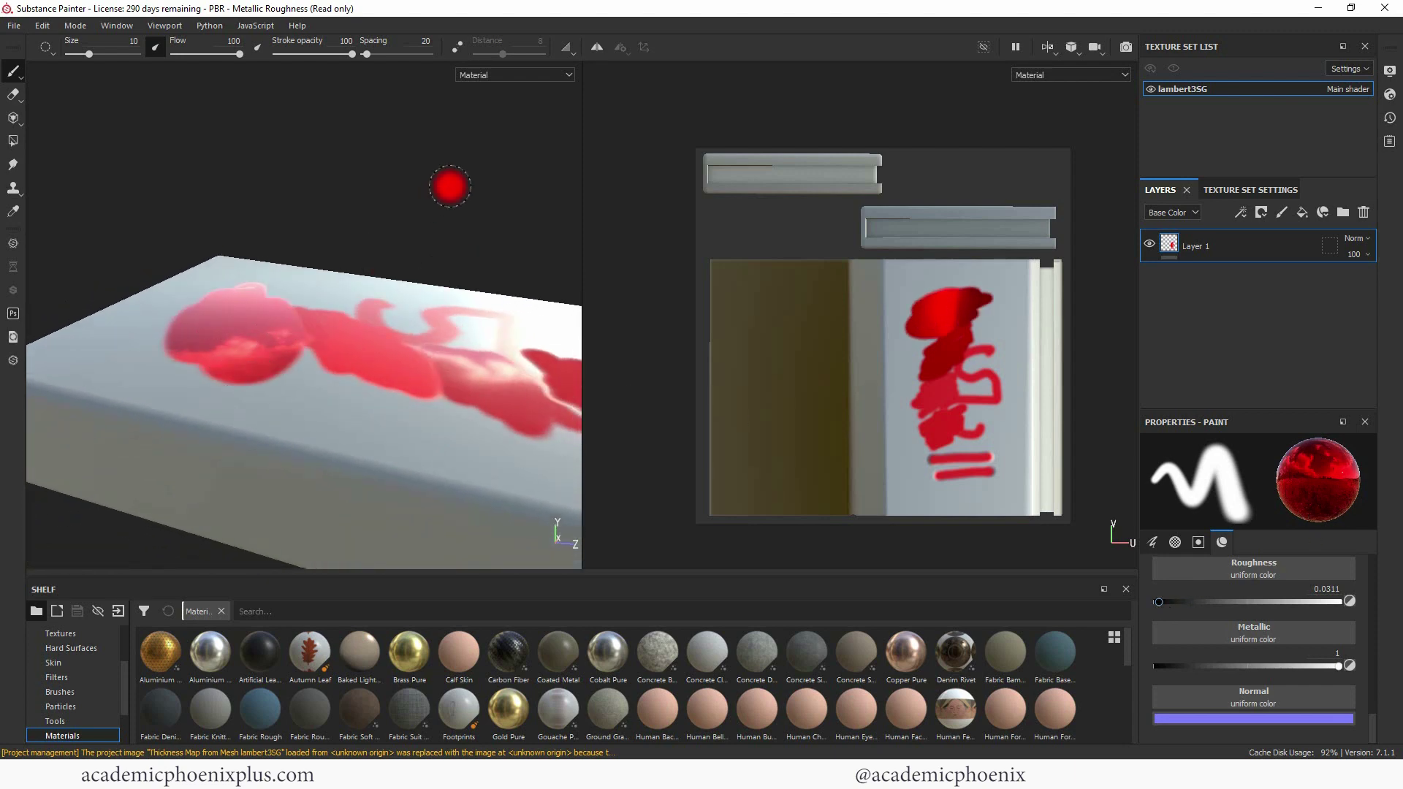
mouse_move(450, 186)
left_mouse_down("alt")
mouse_move(416, 222)
mouse_move(454, 201)
mouse_move(464, 228)
mouse_move(426, 222)
mouse_move(470, 204)
mouse_move(367, 216)
mouse_move(353, 200)
mouse_move(470, 223)
mouse_move(454, 235)
mouse_move(473, 266)
mouse_move(448, 235)
mouse_move(431, 241)
left_mouse_up("alt")
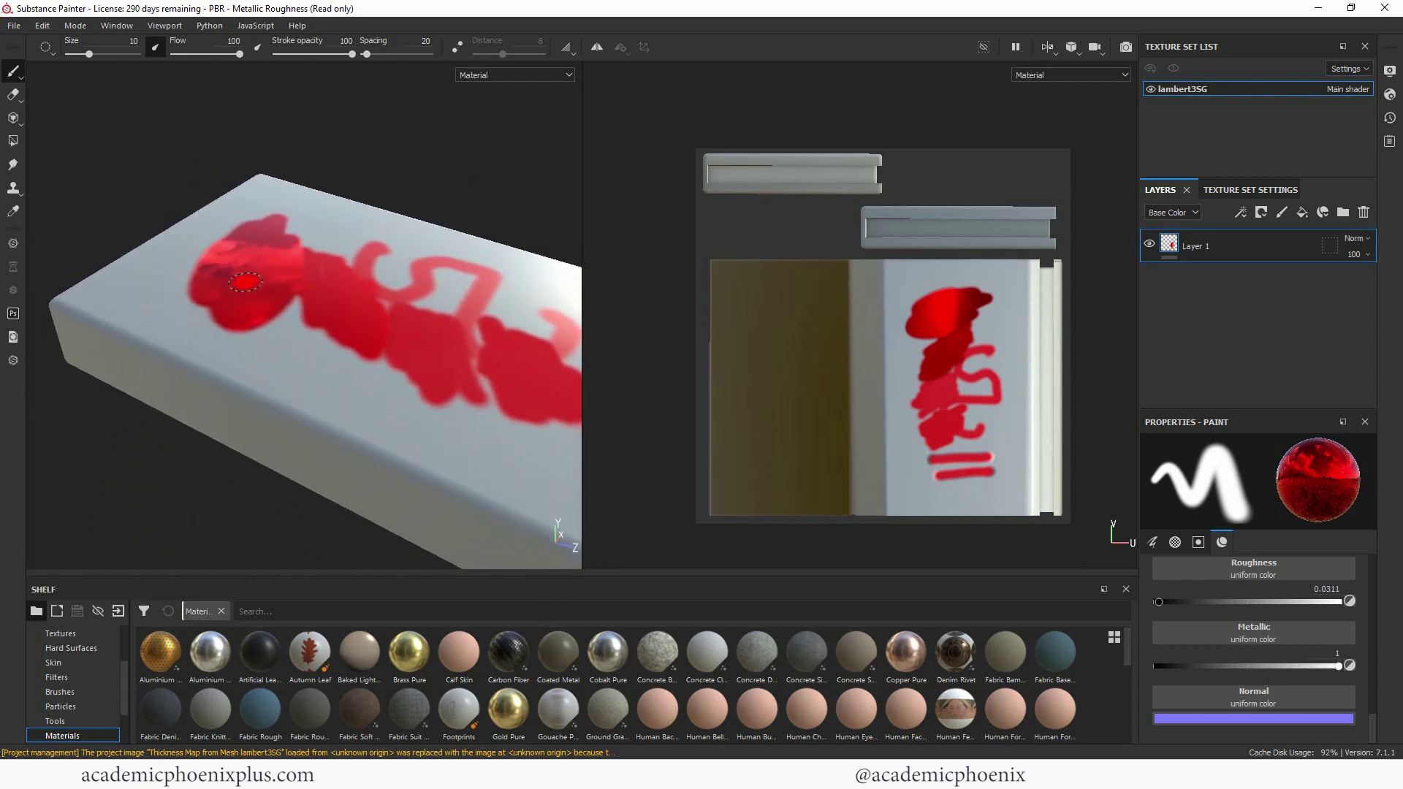
mouse_move(431, 184)
left_mouse_down("alt")
mouse_move(467, 185)
mouse_move(369, 201)
mouse_move(361, 271)
mouse_move(404, 279)
left_mouse_up("alt")
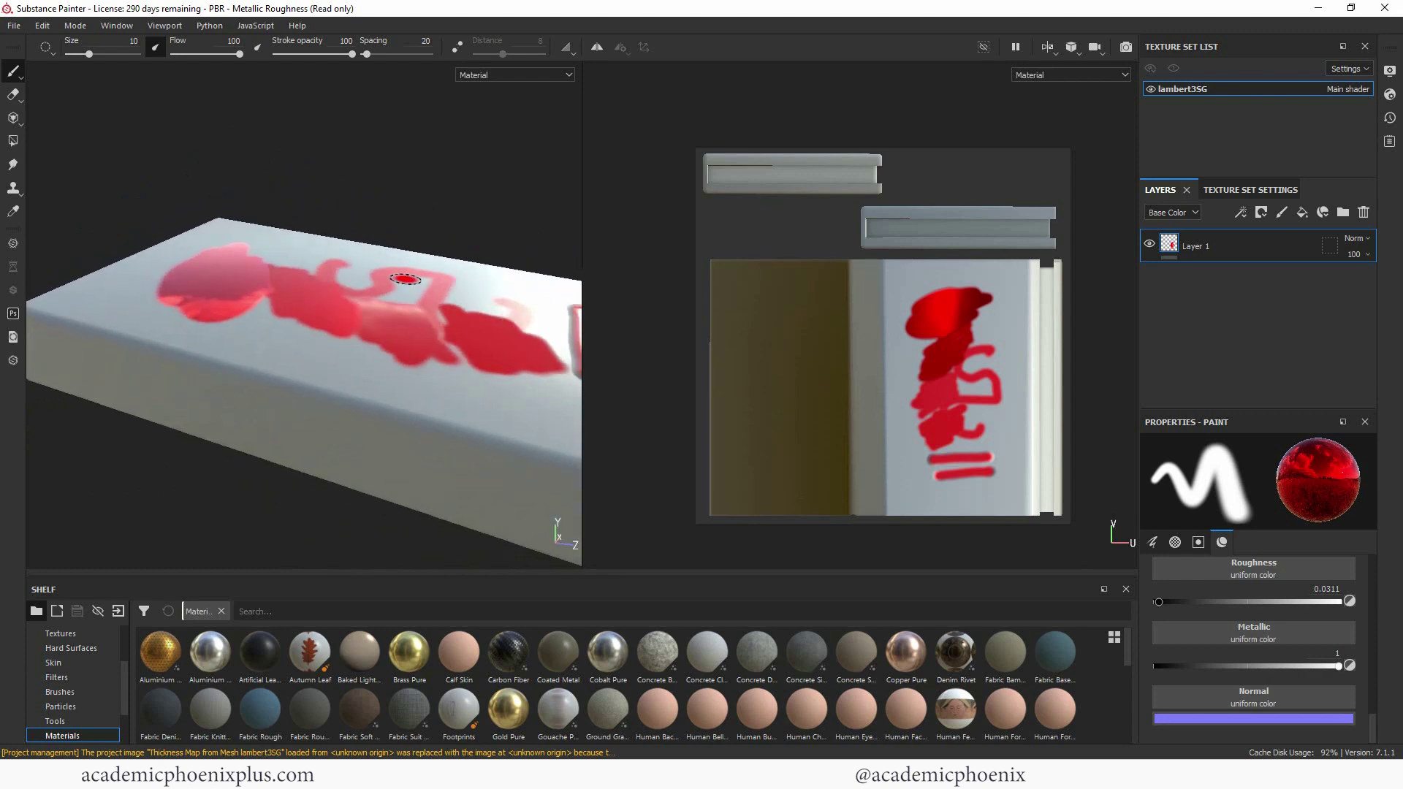
mouse_move(507, 231)
left_mouse_down("alt")
mouse_move(470, 229)
mouse_move(476, 219)
left_mouse_up("alt")
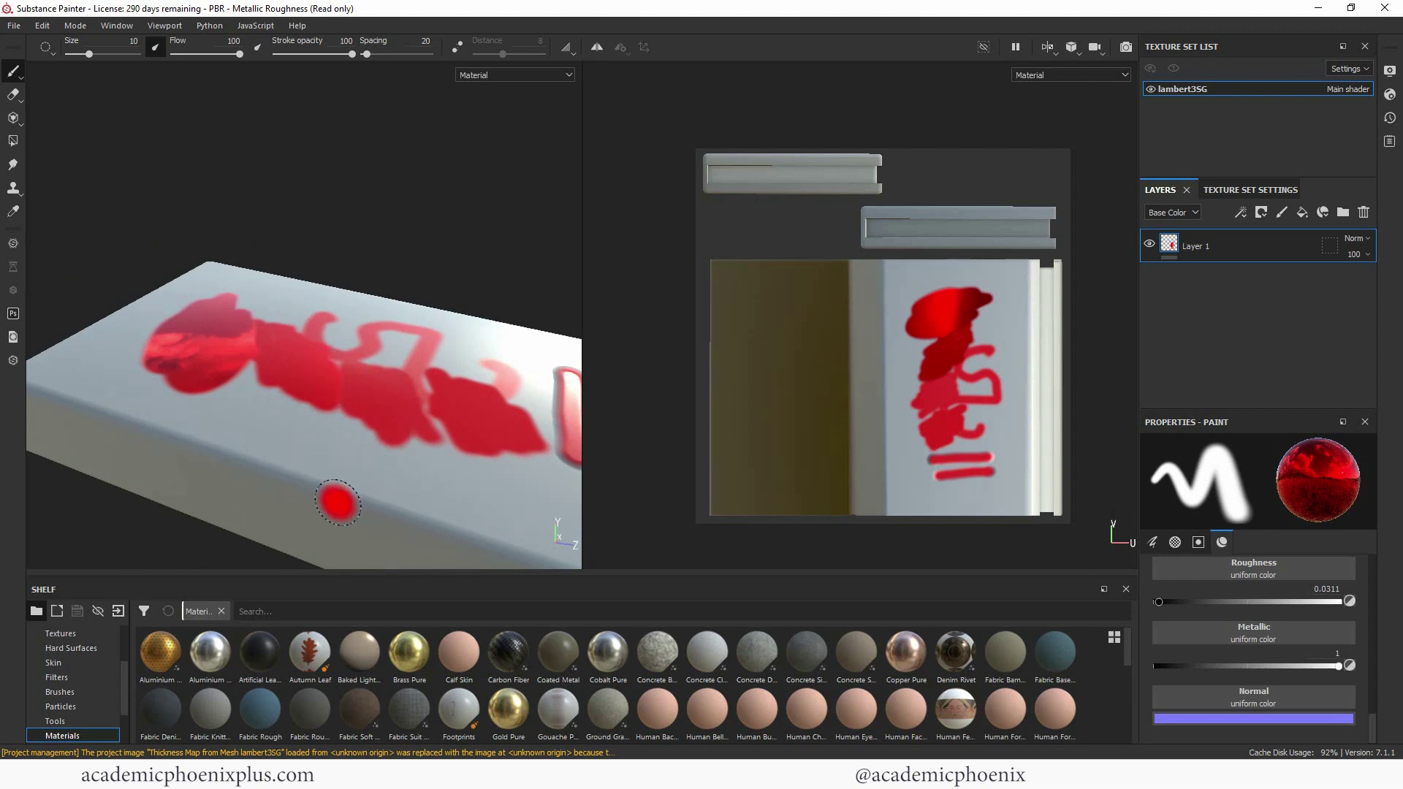
Step: Undo all the red test strokes painted on the book's cover
mouse_move(1374, 727)
left_mouse_down()
mouse_move(1352, 608)
mouse_move(1368, 558)
left_mouse_up()
key("ctrl+z")
key("ctrl+z")
key("ctrl+z")
key("ctrl+z")
key("ctrl+z")
key("ctrl+z")
key("ctrl+z")
key("ctrl+z")
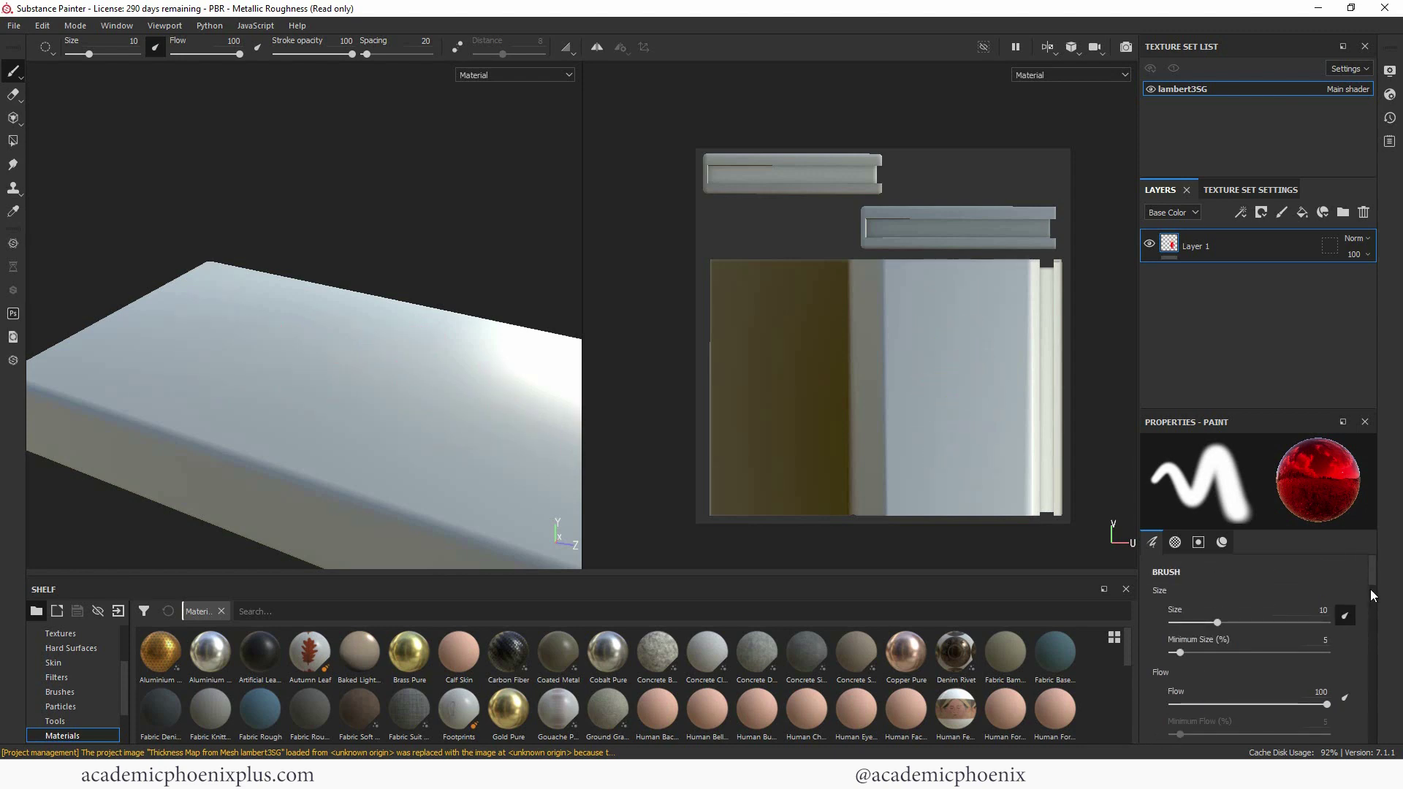
Step: Frame the whole book in the 3D view and return to the brush's material settings
left_click_drag(422, 264, 347, 272, "alt")
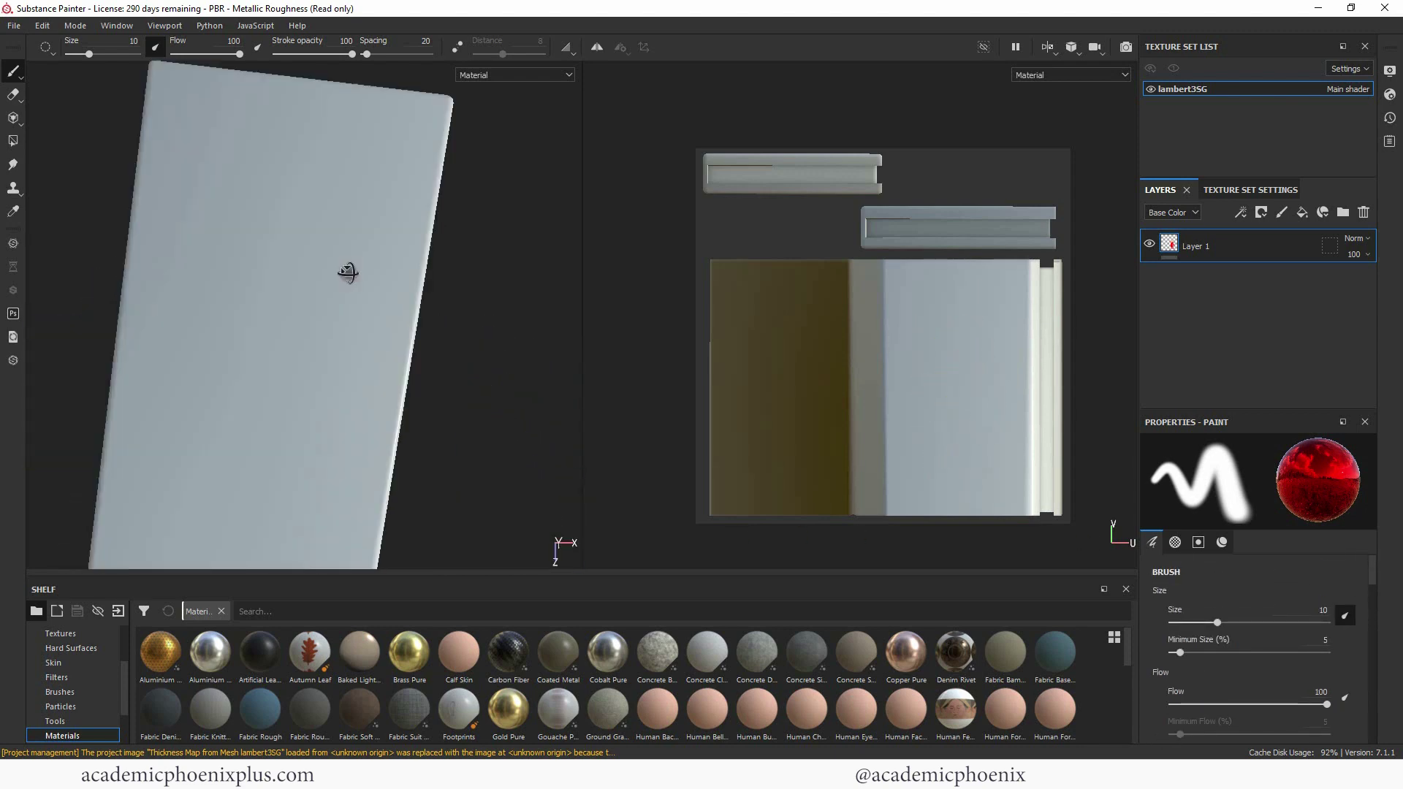
key("f")
left_click_drag(1374, 582, 1401, 715)
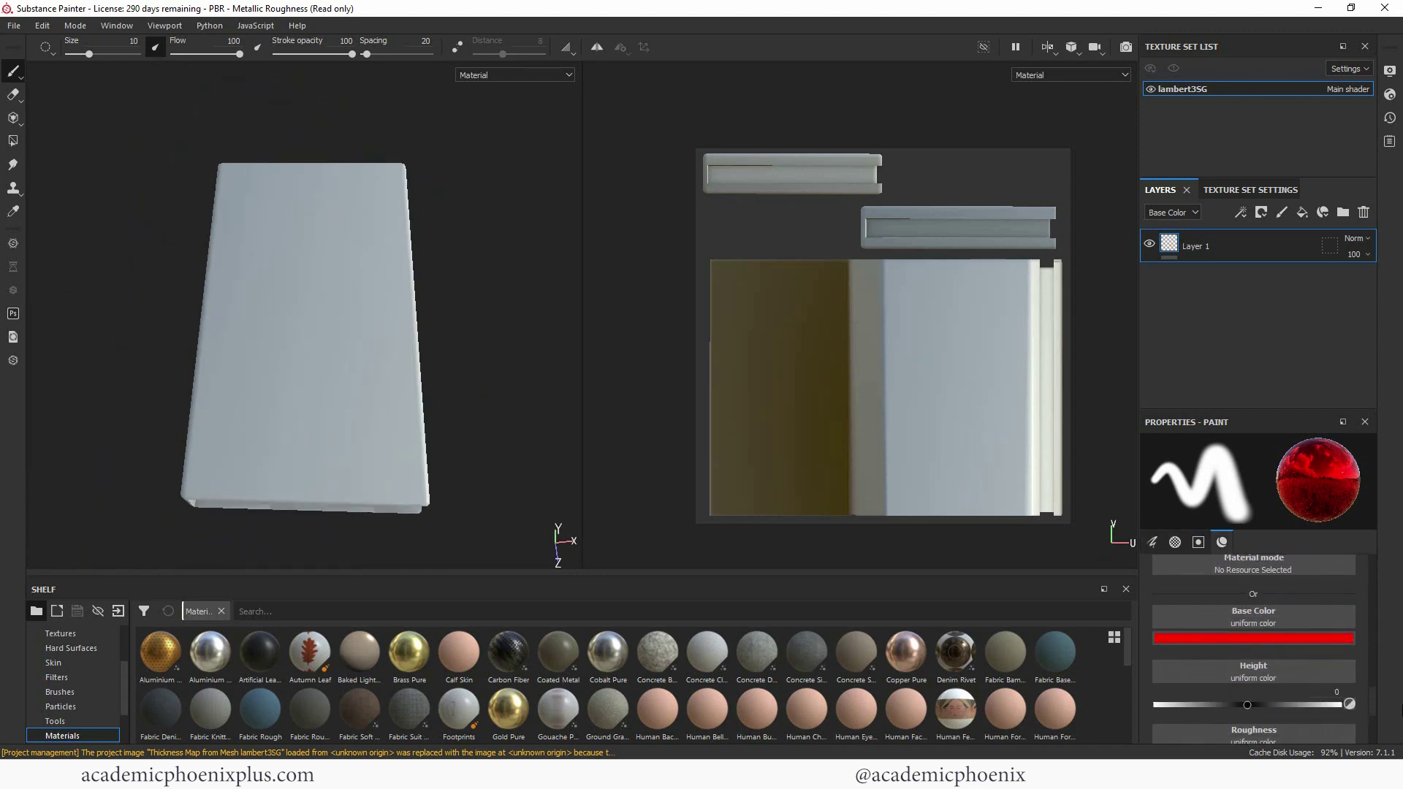
Step: Reset the brush material to a white base color, roughness 0.3 and metallic 0
left_click(1287, 638)
left_click_drag(1232, 515, 1141, 449)
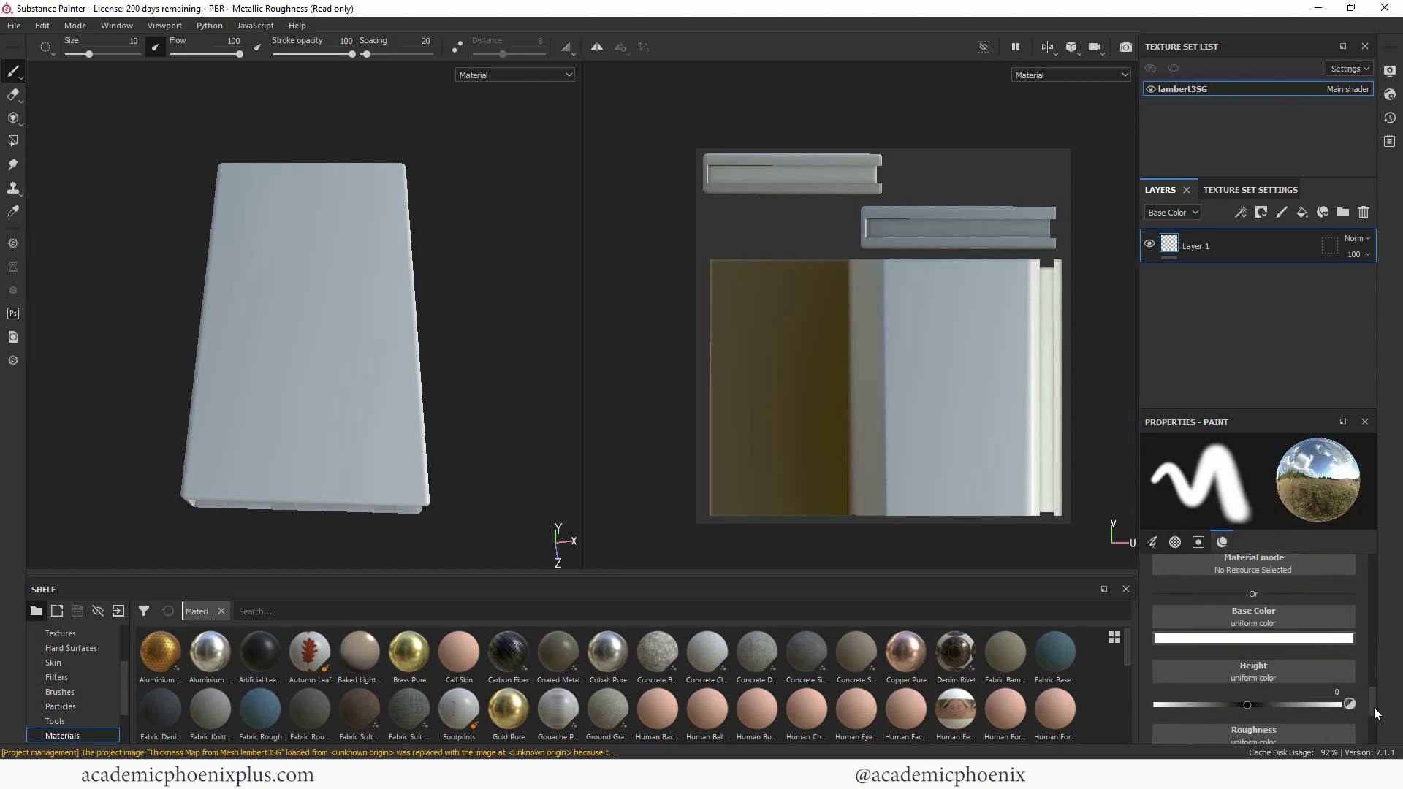
left_click_drag(1376, 706, 1383, 721)
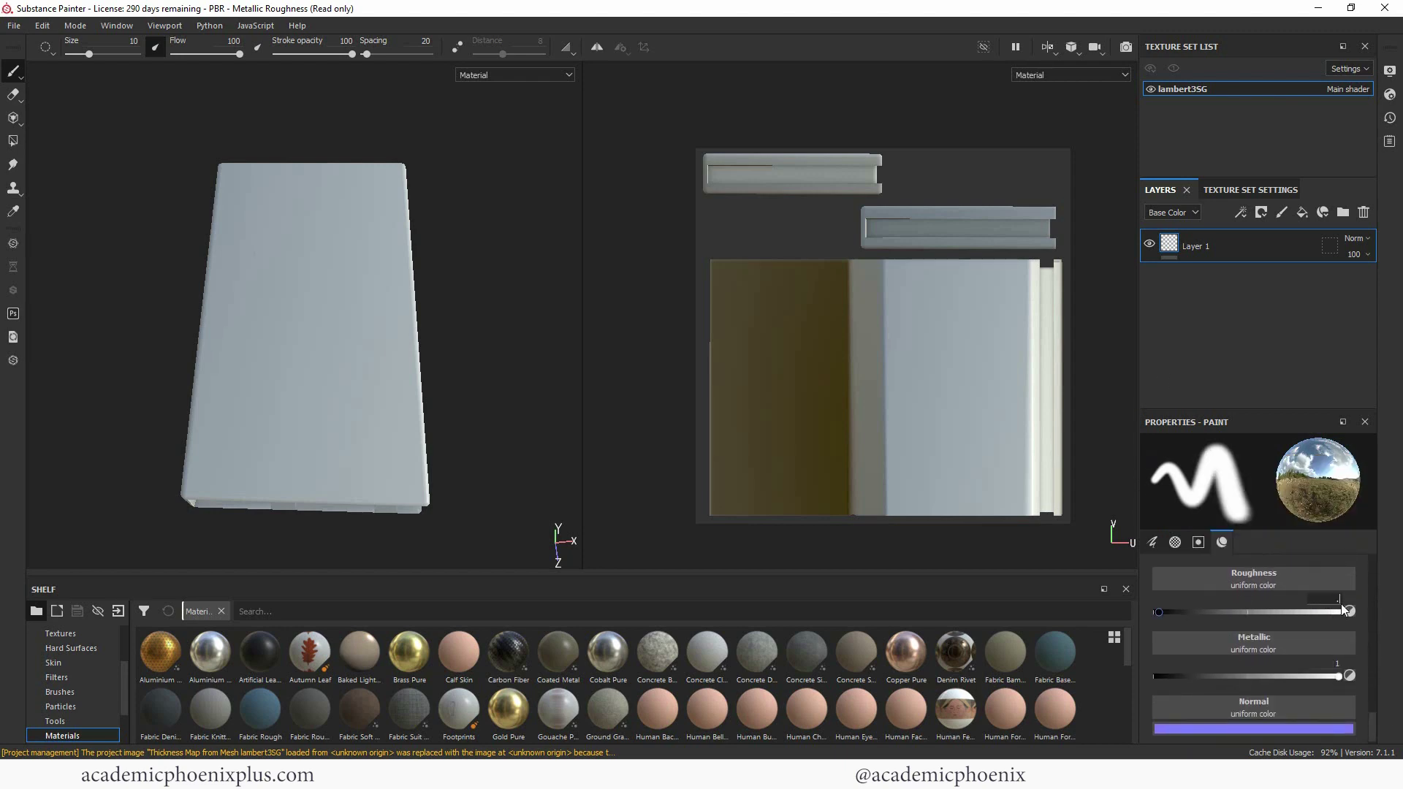
key("Return")
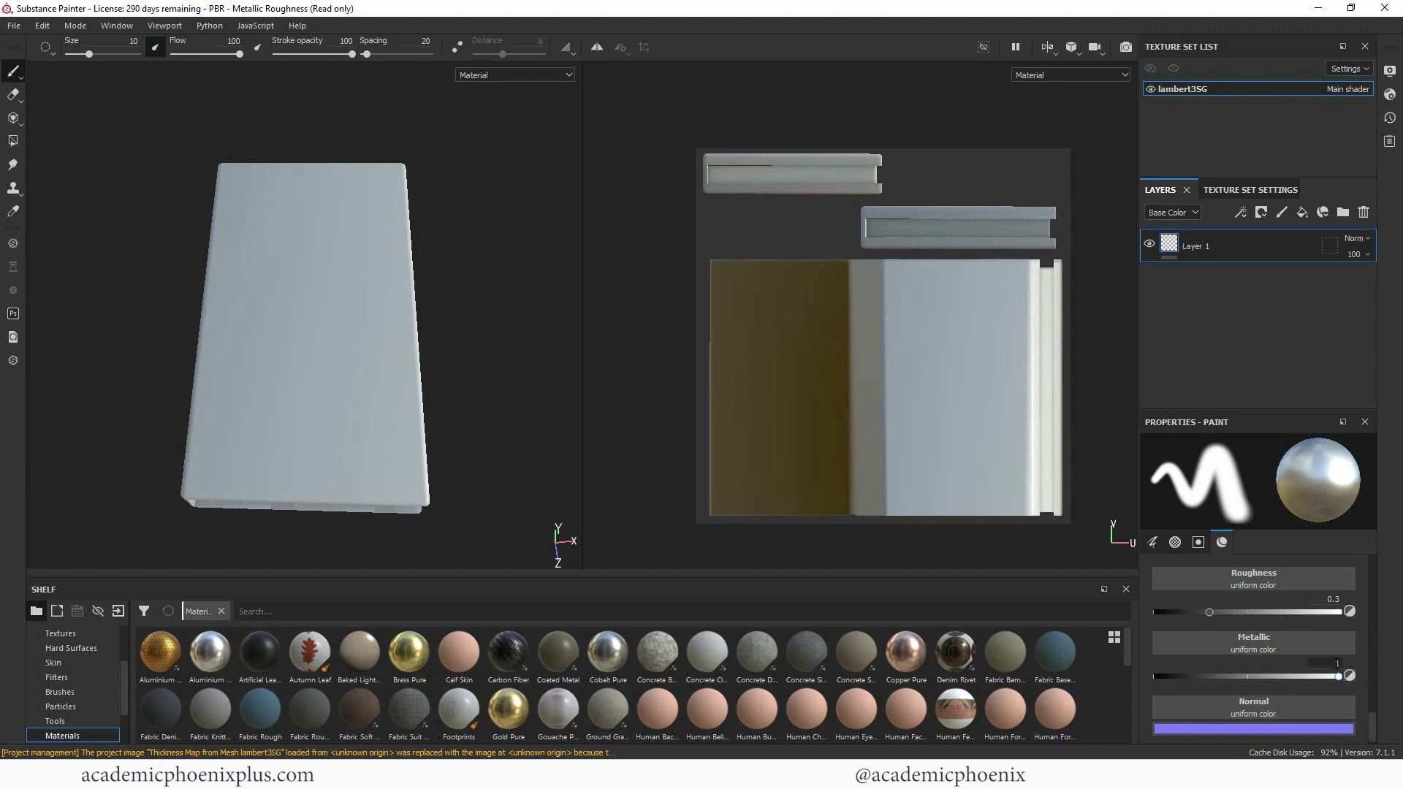
left_click_drag(1340, 676, 1125, 675)
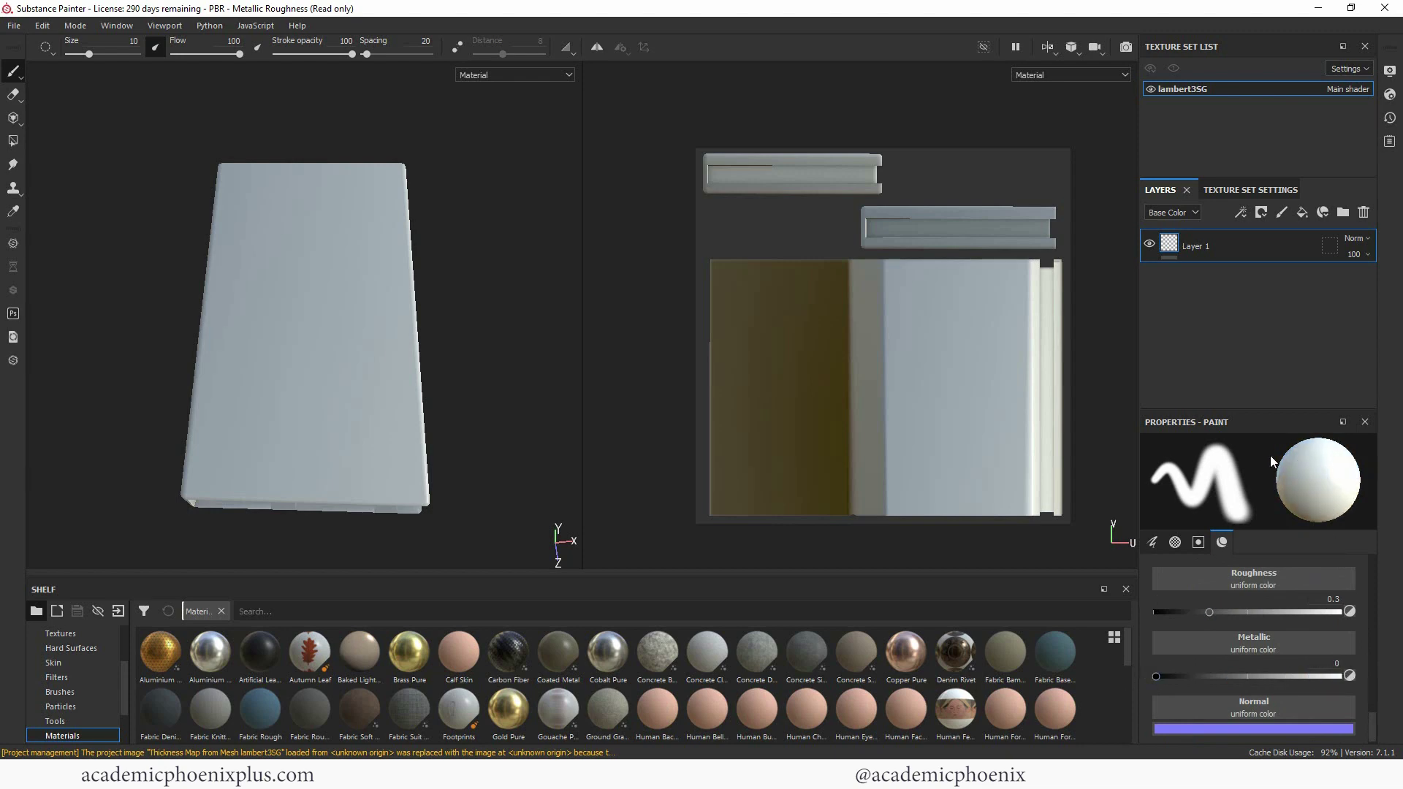
Step: Save the current brush settings as a brush preset and rename it Default
scroll(1273, 585, "up", 10)
right_click(1262, 567)
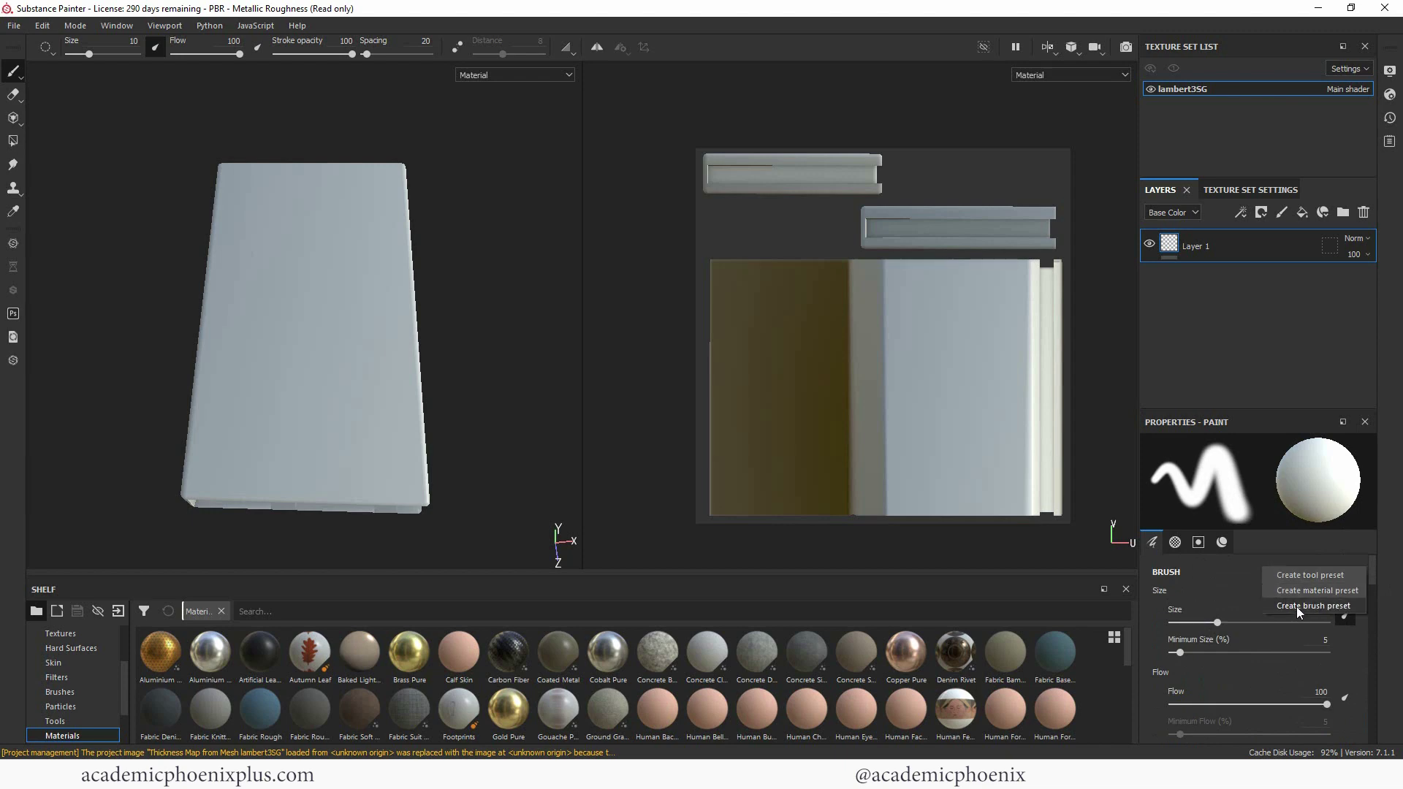
left_click(1214, 589)
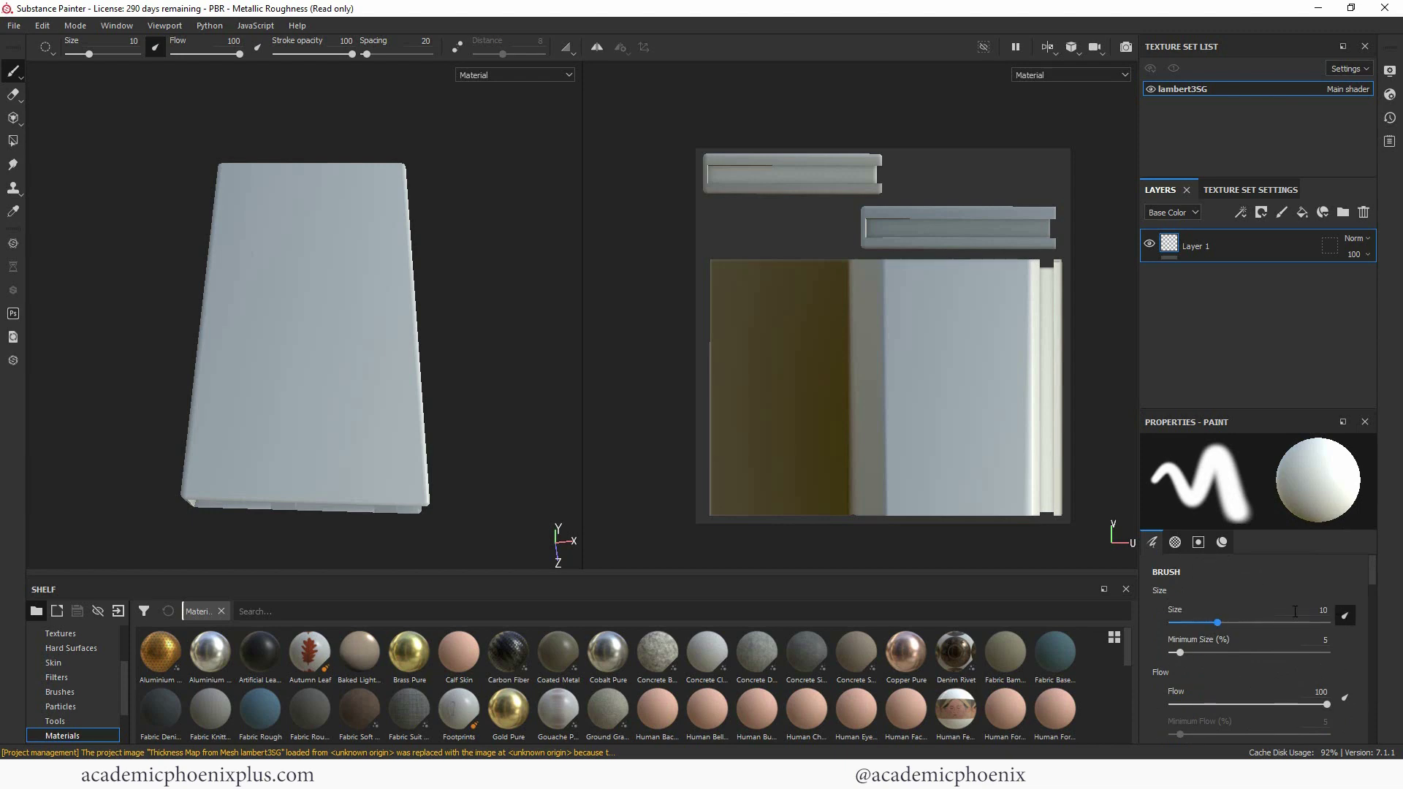
right_click(1262, 575)
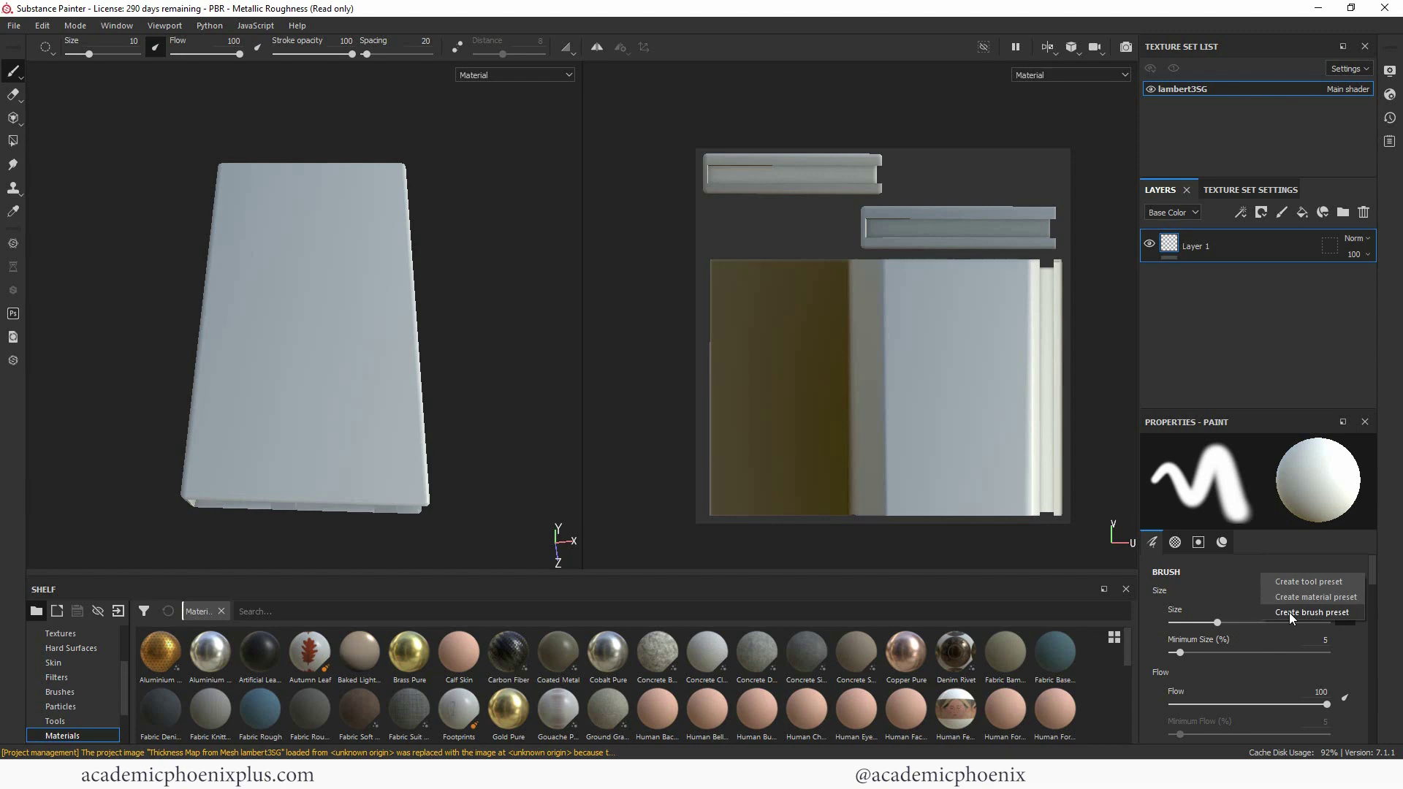
left_click(1290, 612)
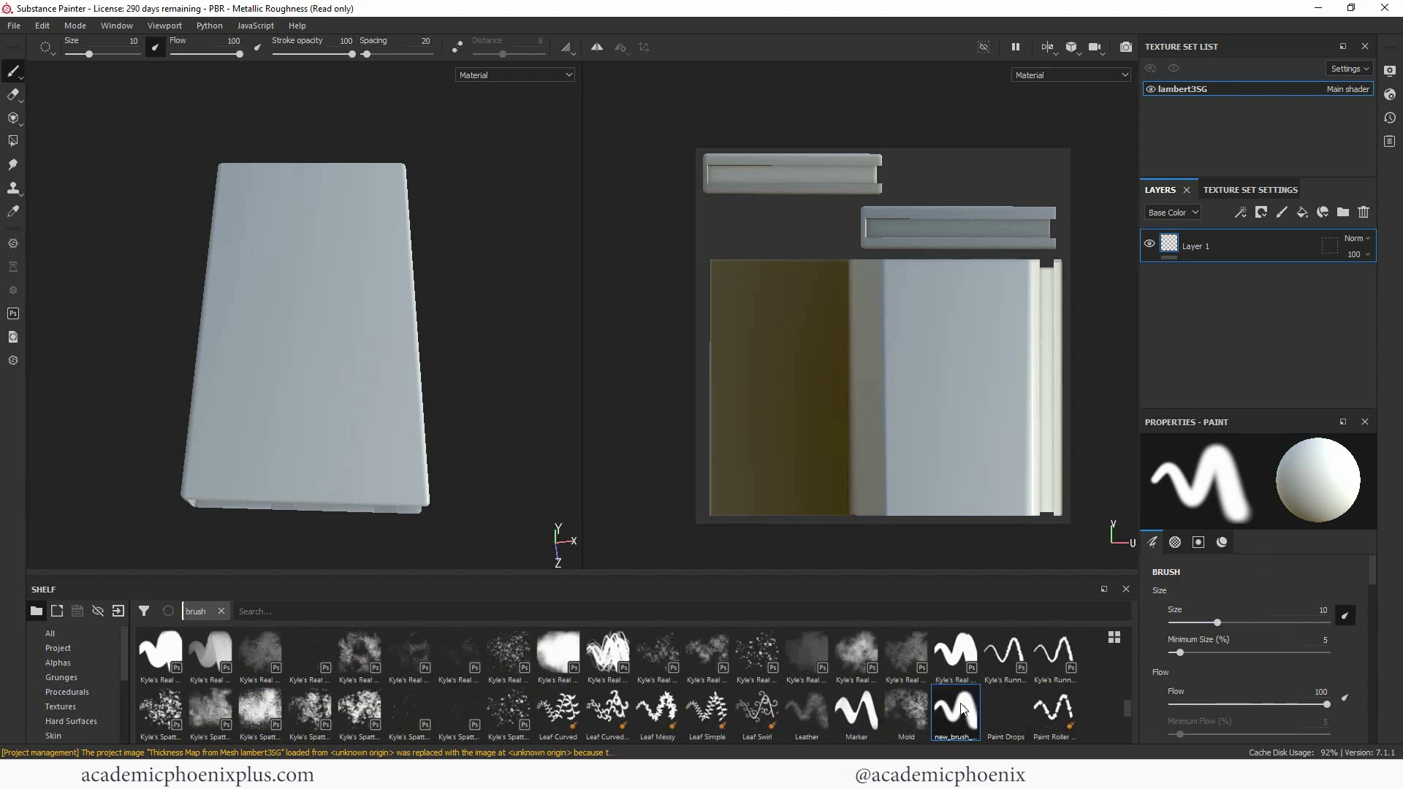
right_click(971, 726)
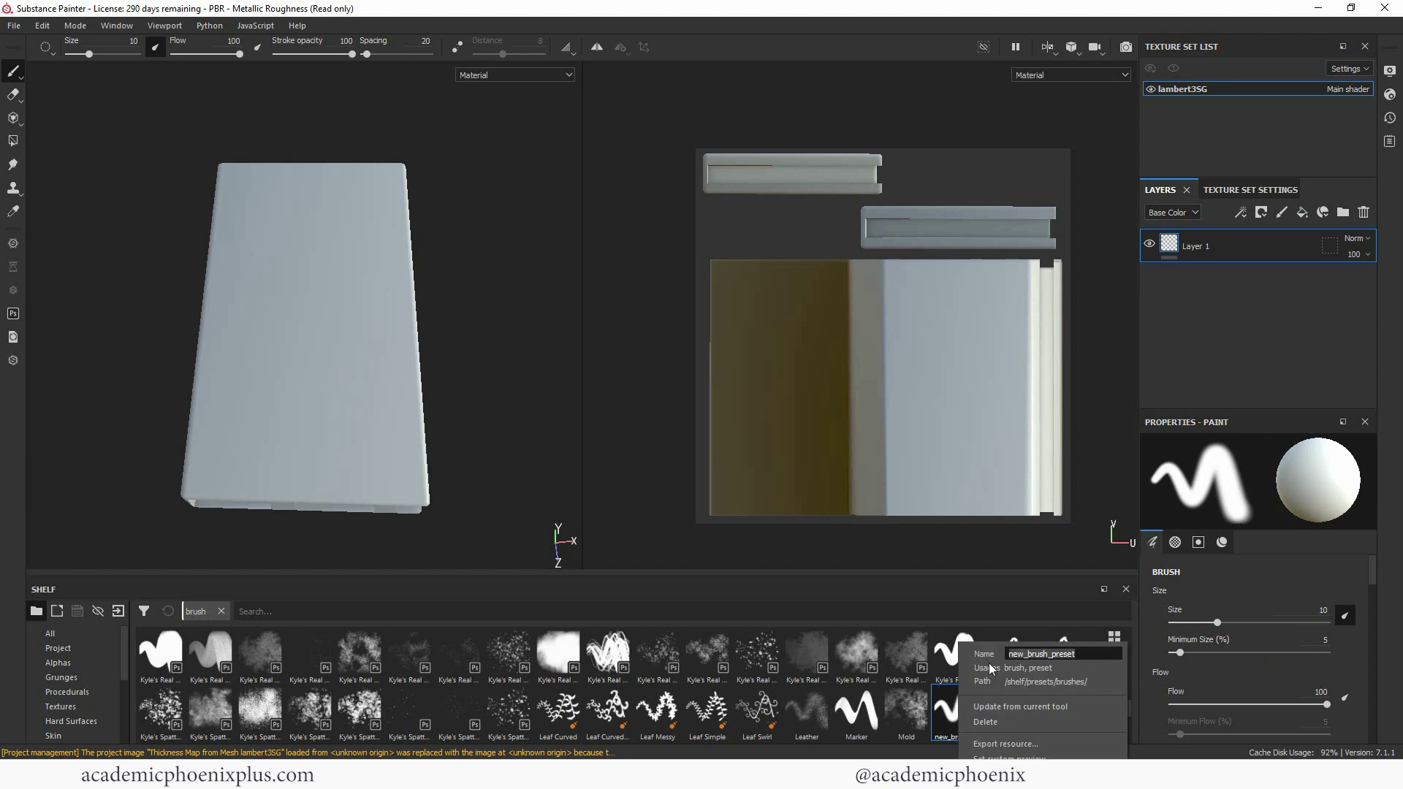
type("Default")
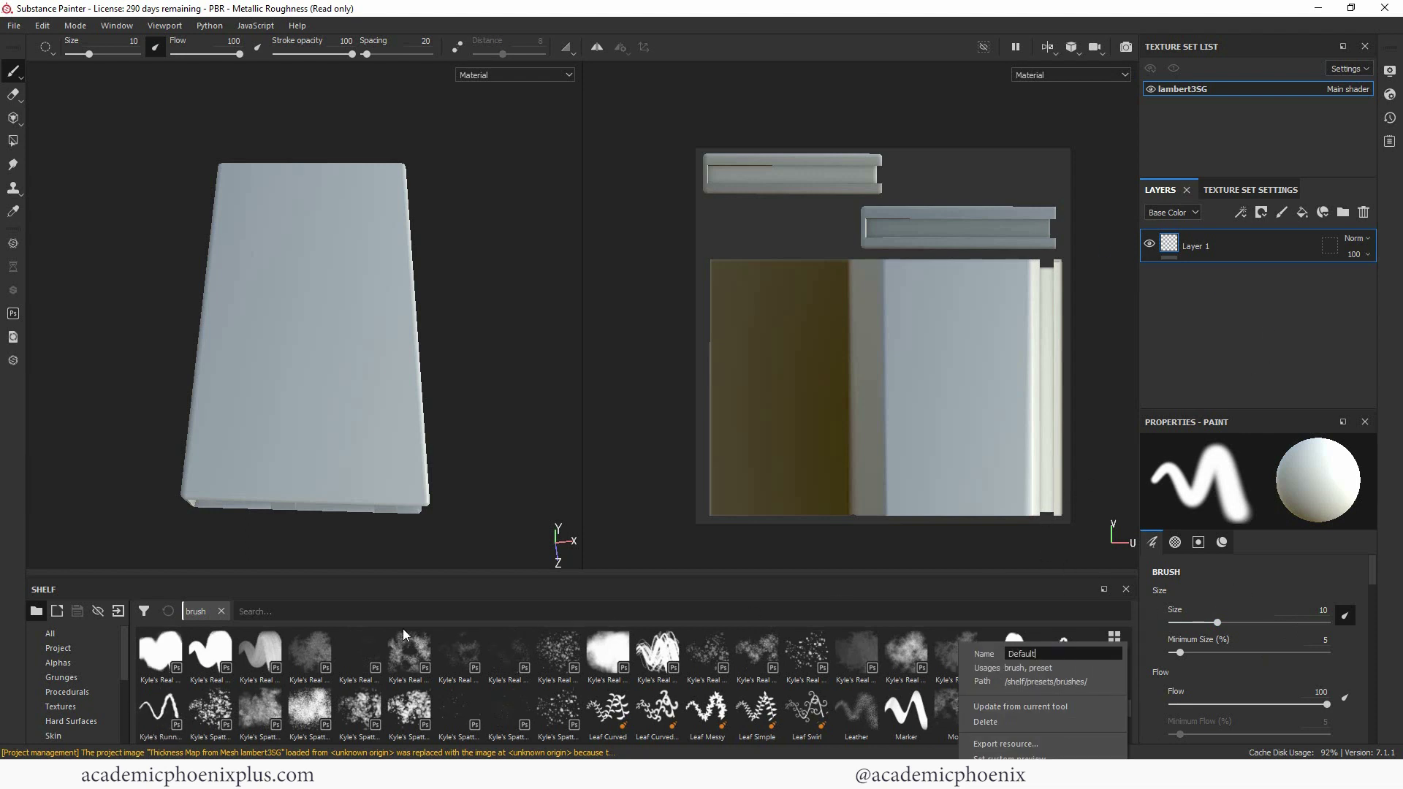
left_click(1242, 598)
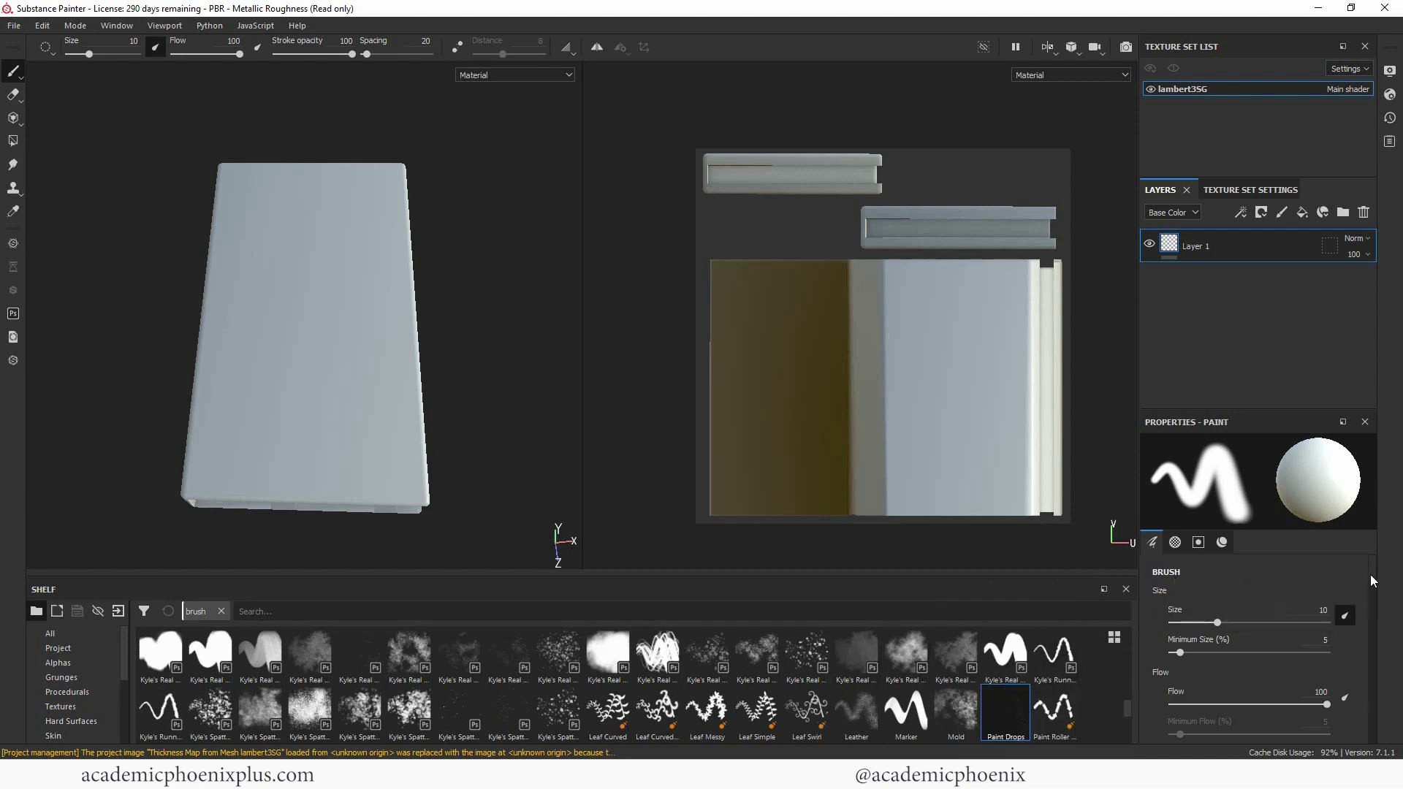
Step: Save the brush's current material as a material preset and rename it DefaultMaterial
left_click_drag(1373, 574, 1374, 609)
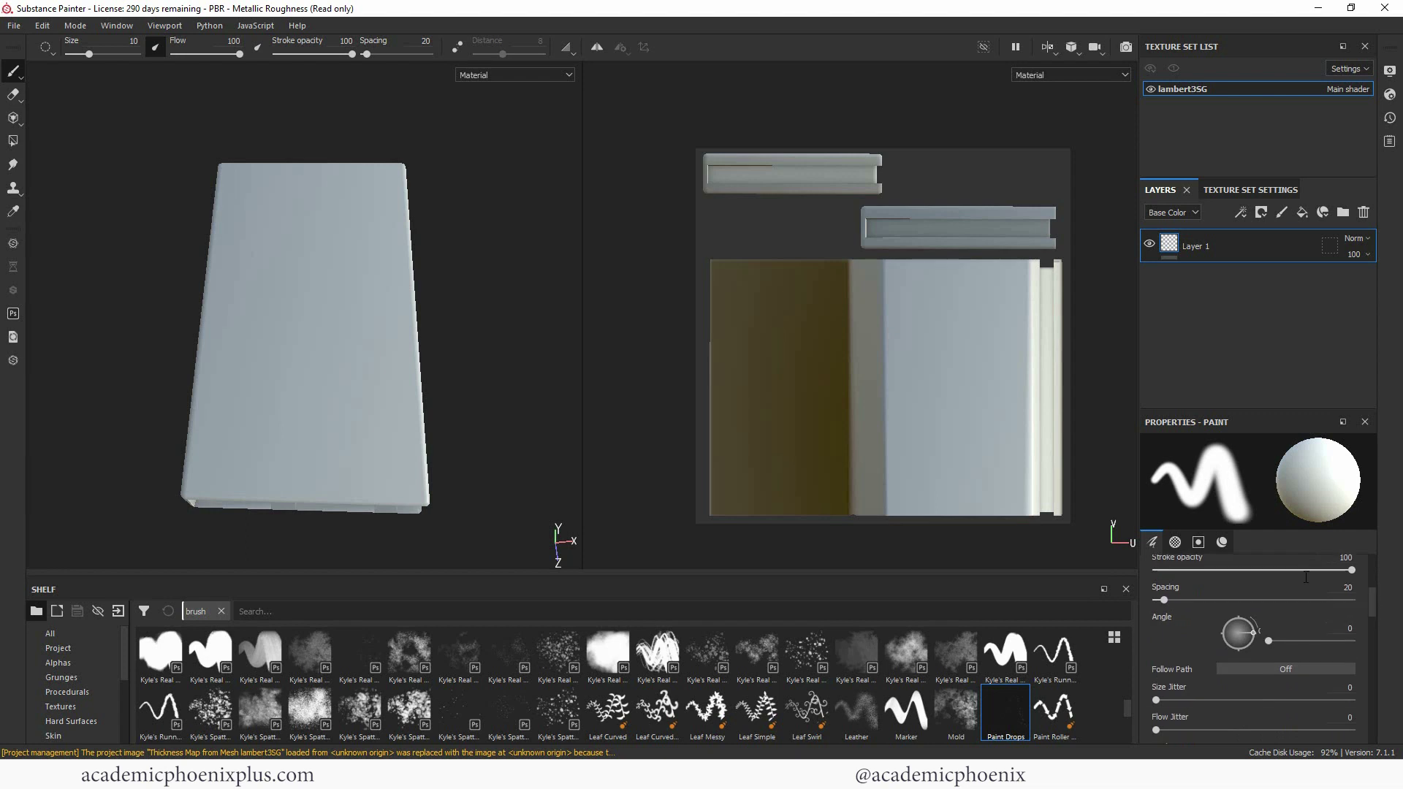
left_click(1222, 543)
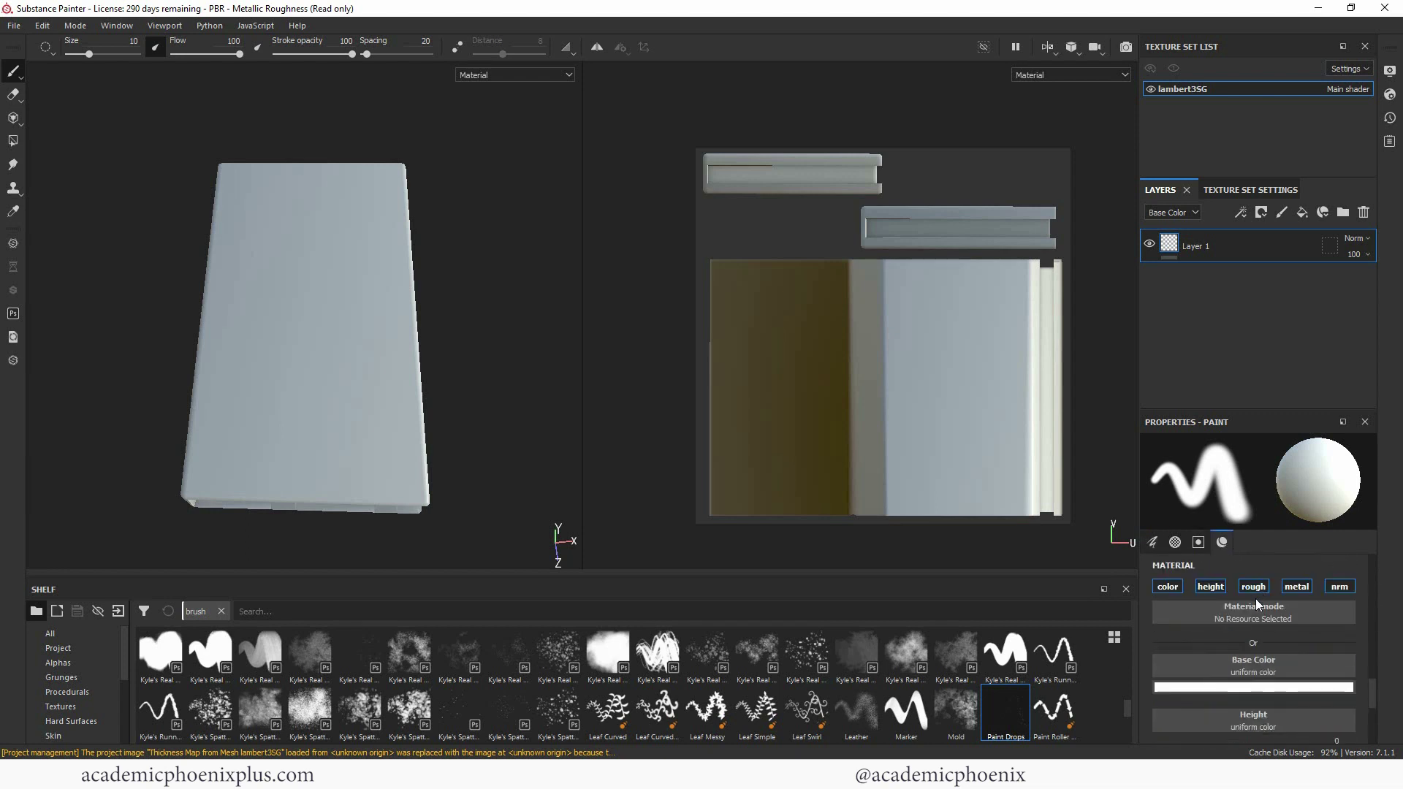
right_click(1230, 567)
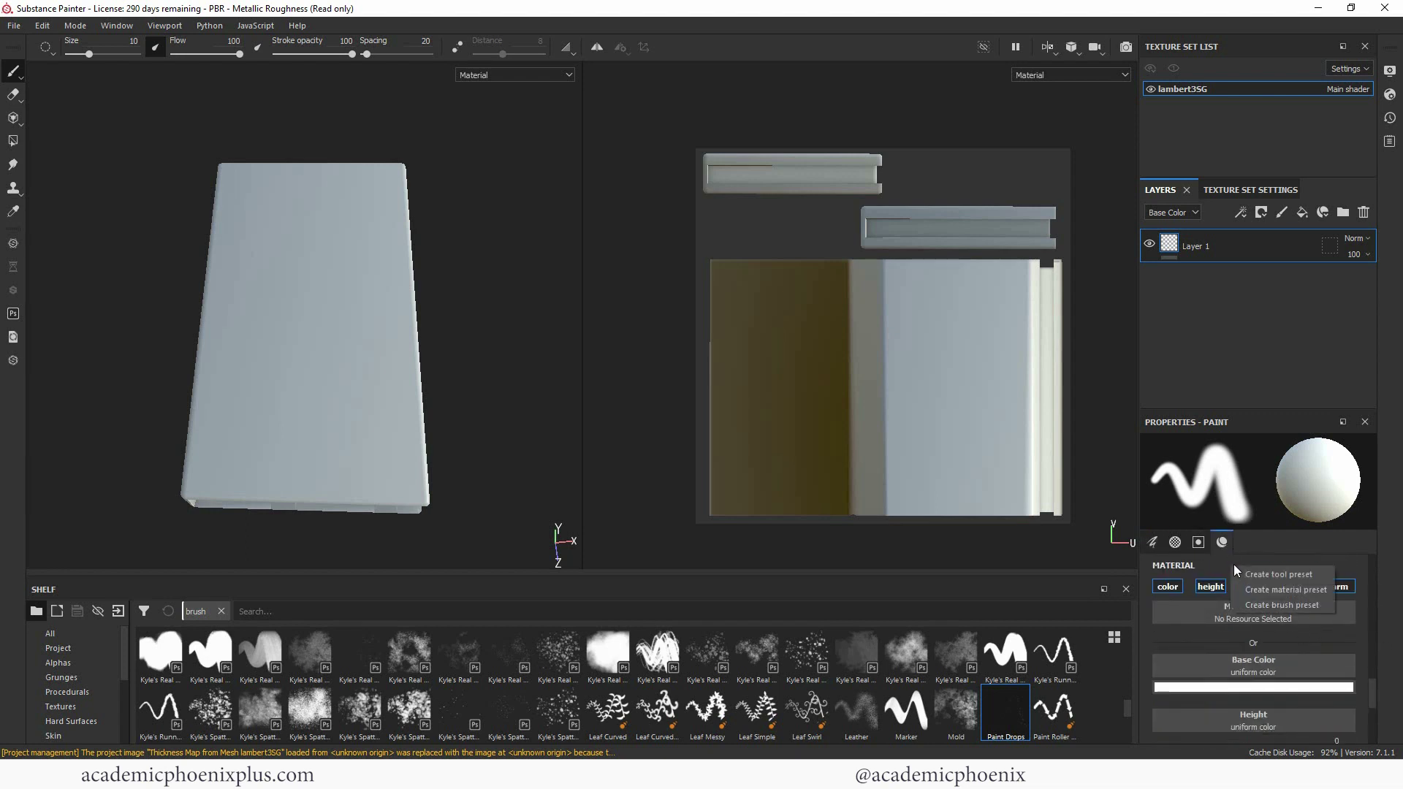
left_click(1287, 591)
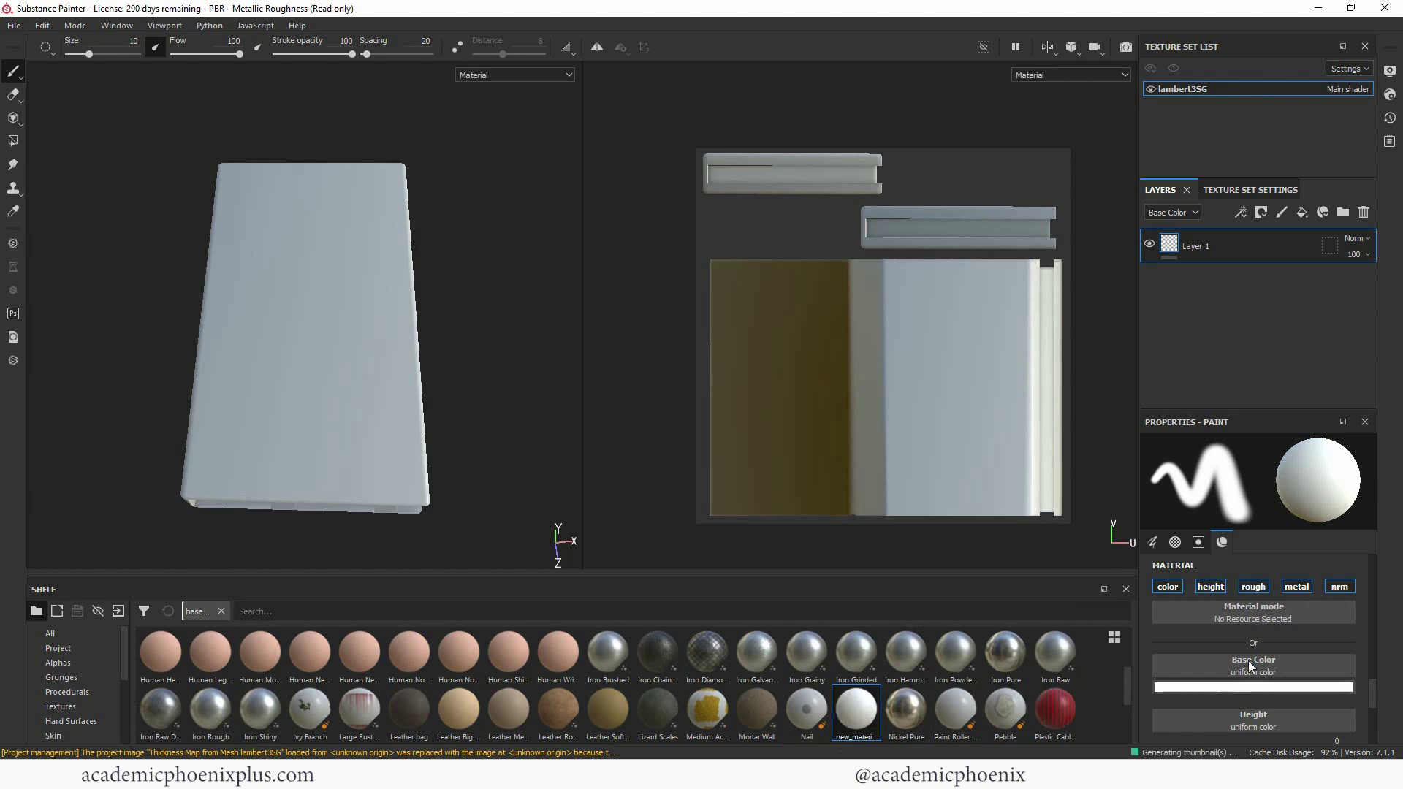
right_click(856, 707)
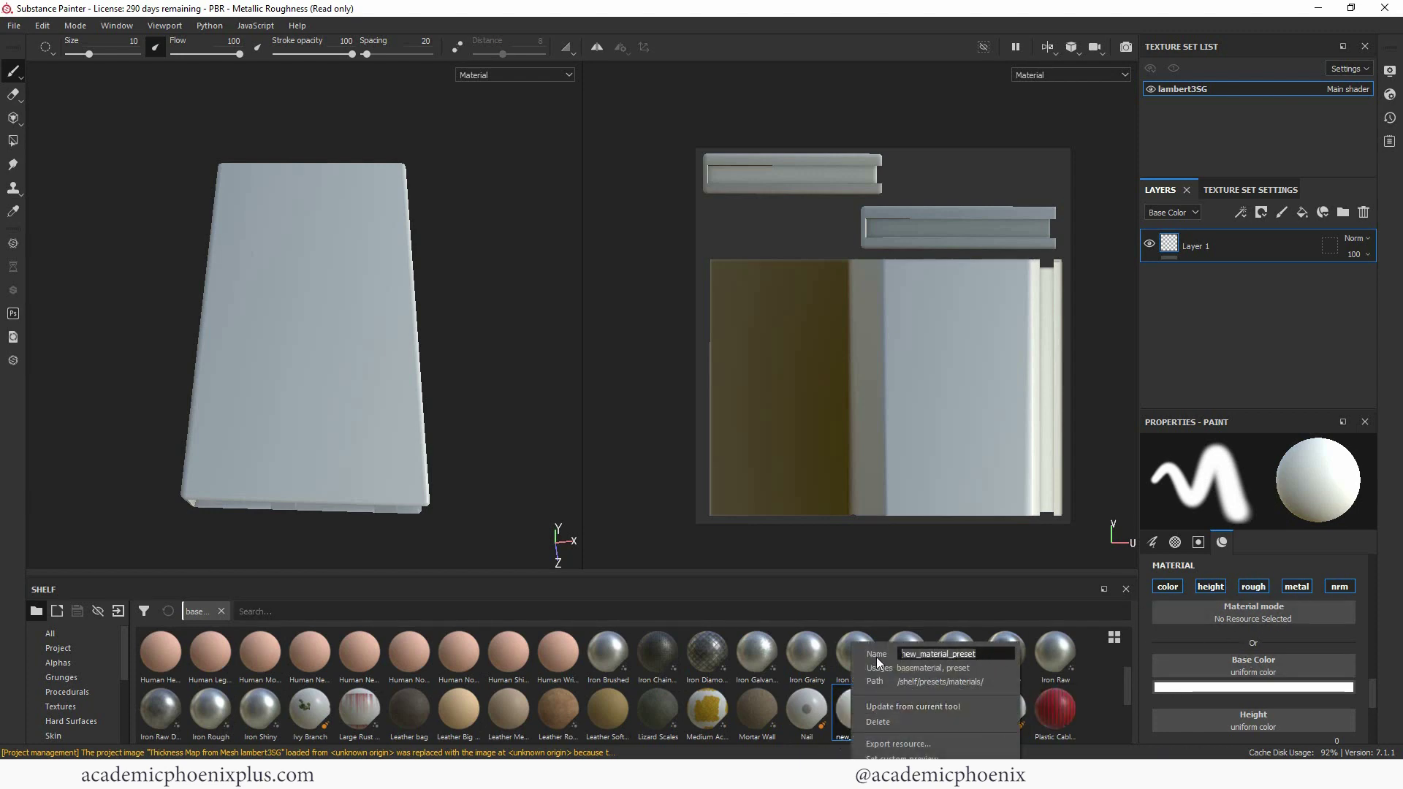
type("DefaultMaterial")
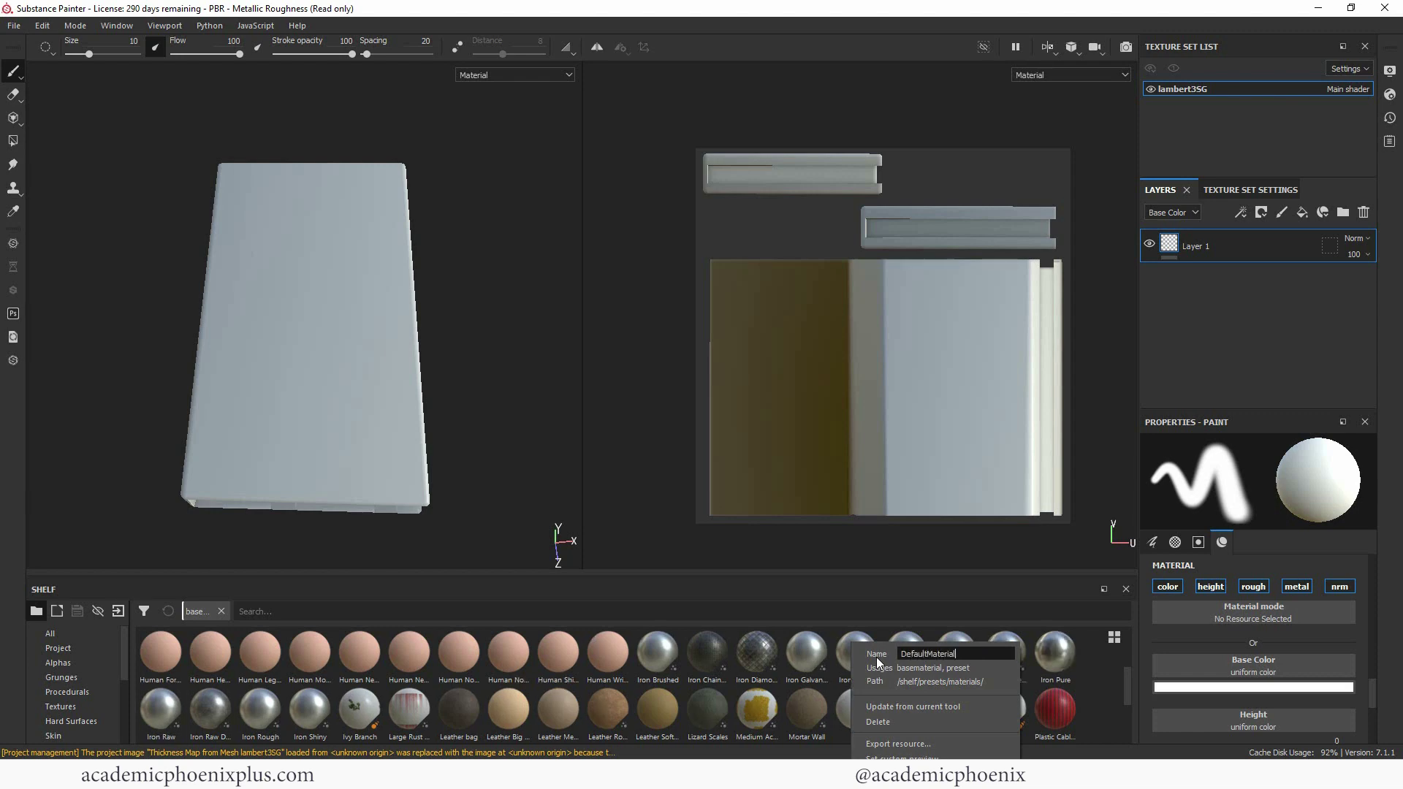
left_click(1261, 567)
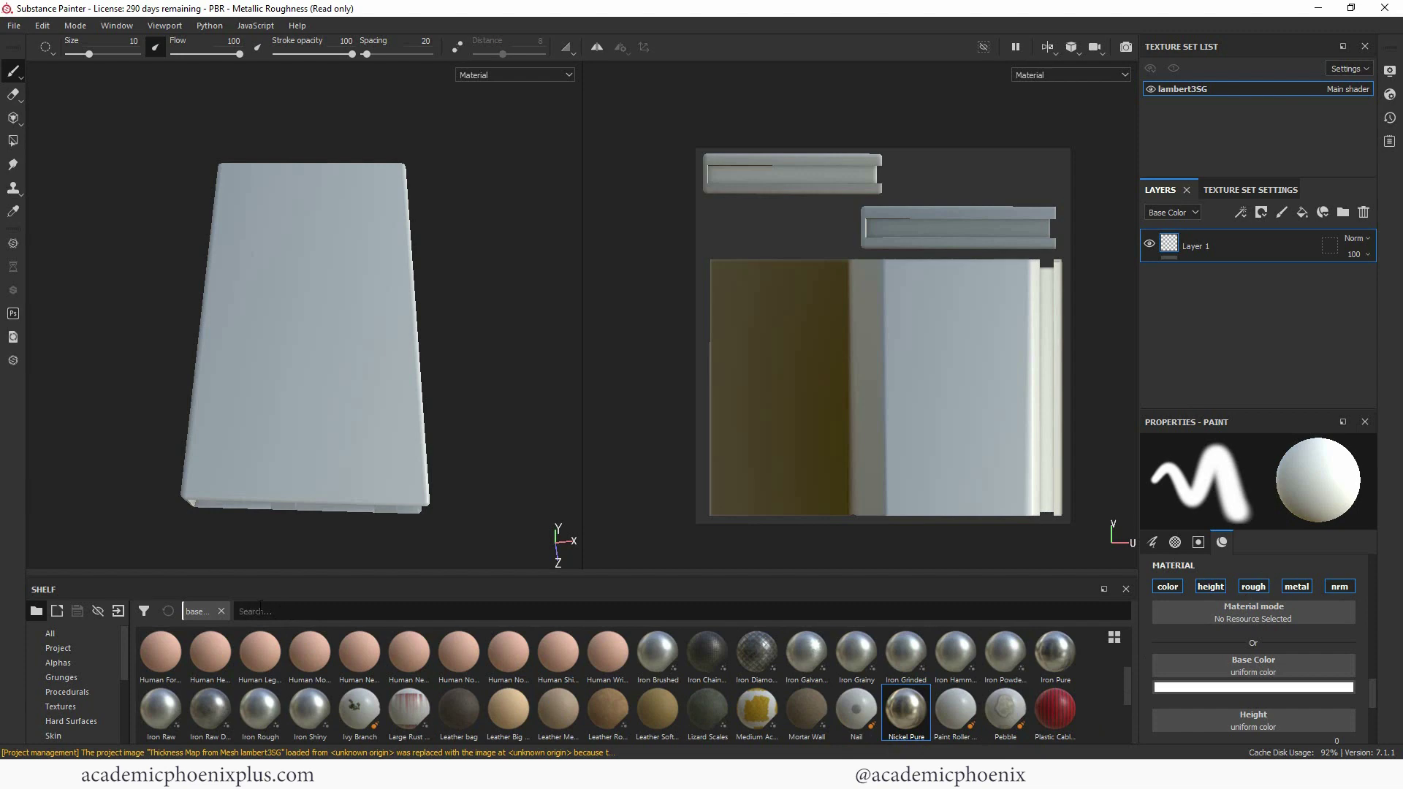
Step: Search the base materials for "defa" to locate the saved material preset, and reset the search
type("defa")
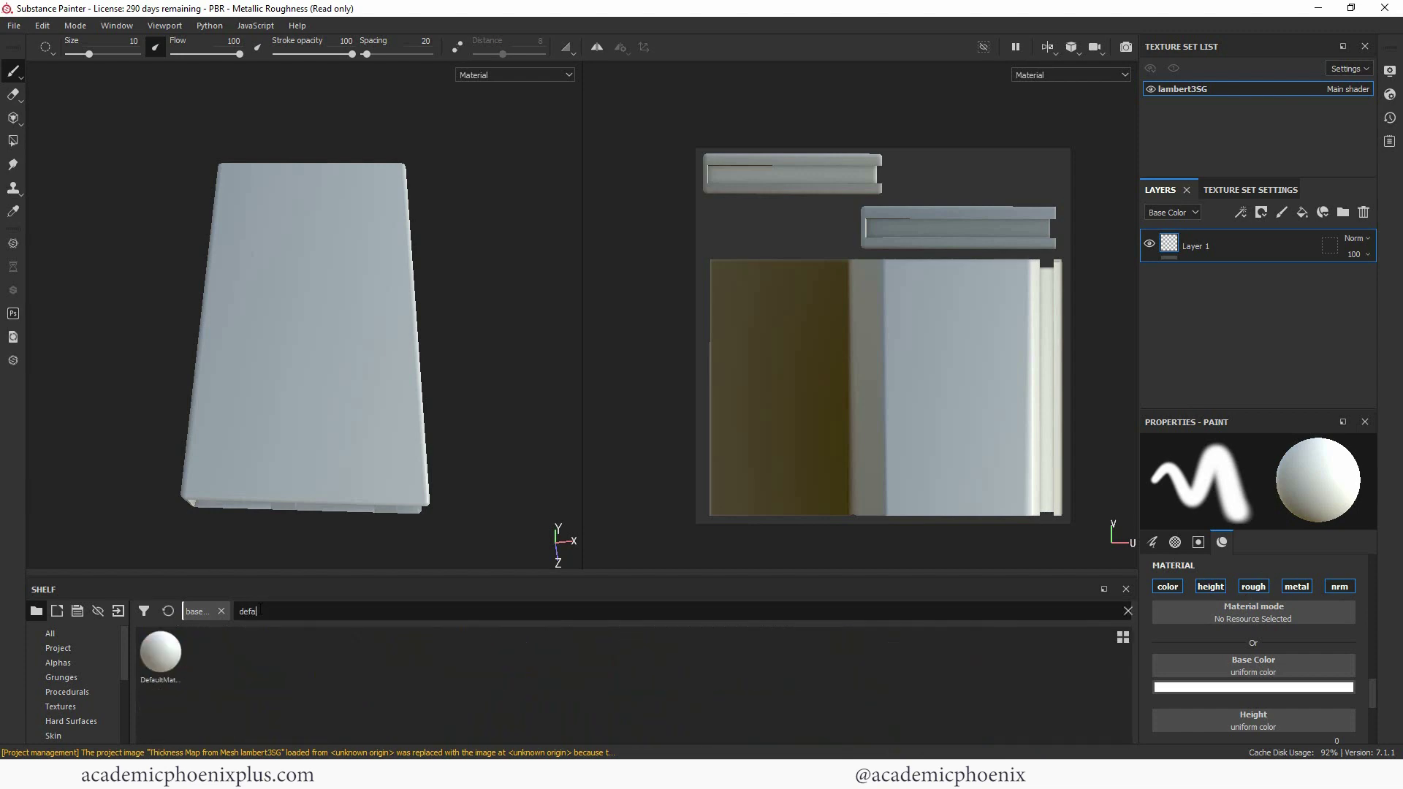
left_click(169, 661)
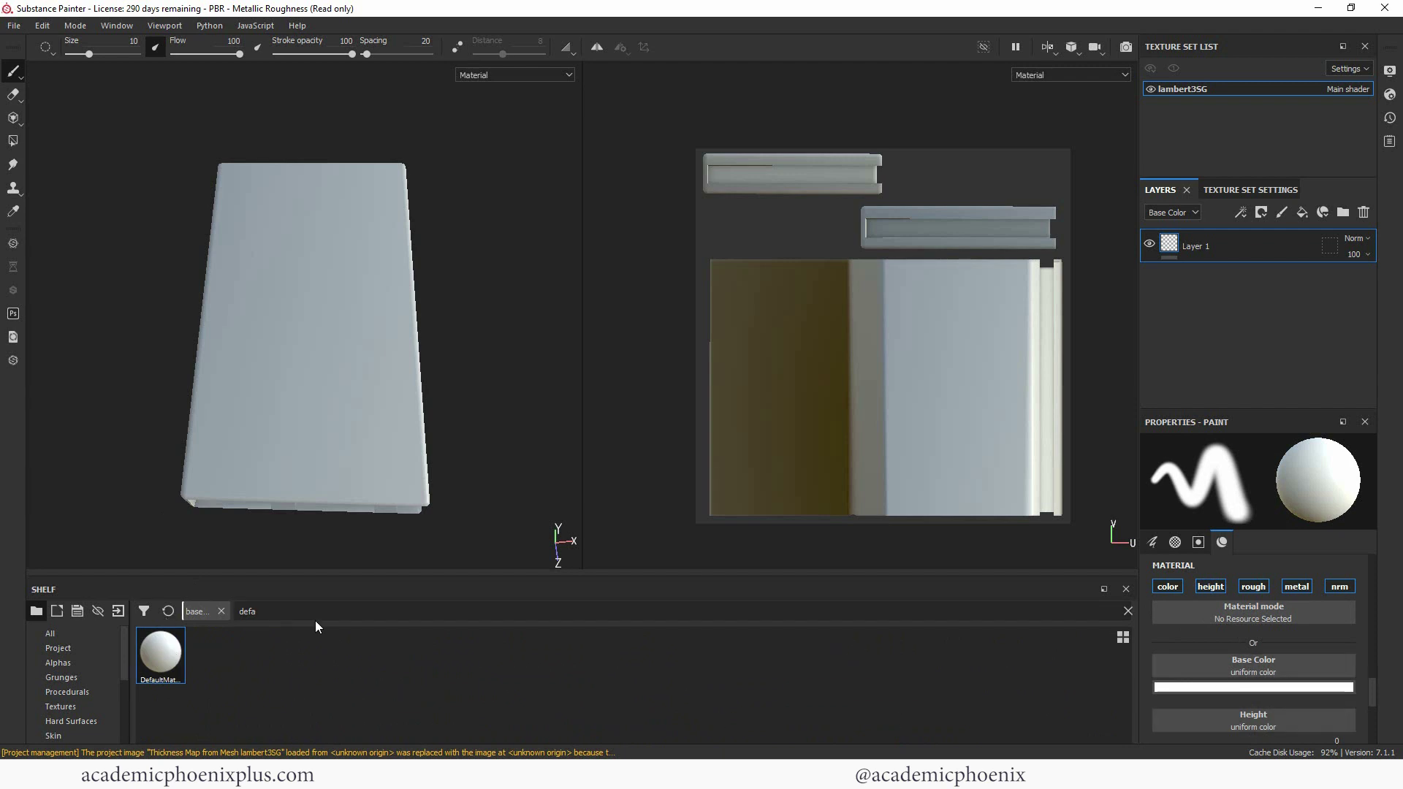
left_click(254, 612)
left_click(168, 613)
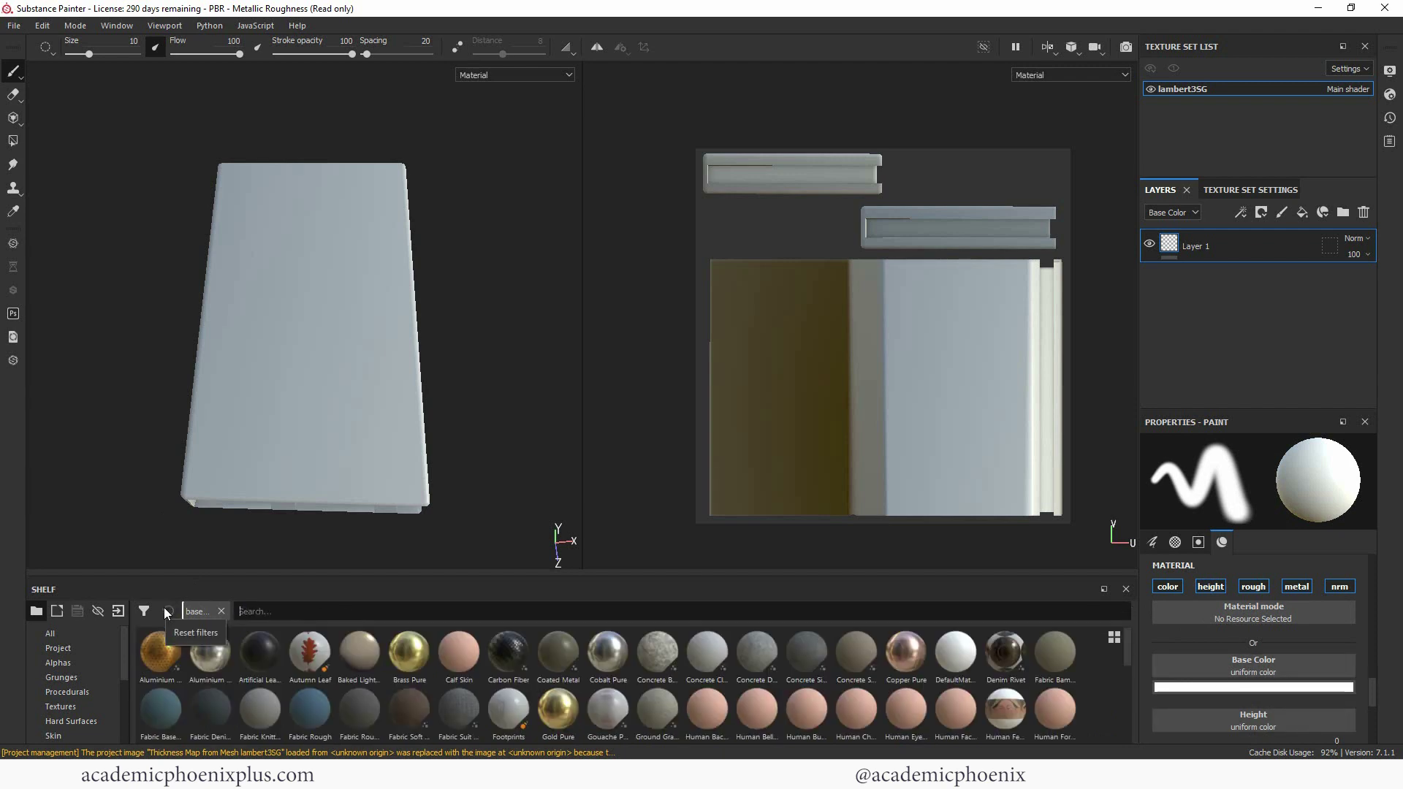
Step: Save the current paint tool as a tool preset and rename it default_tool_preset
left_click_drag(1372, 690, 1375, 639)
right_click(1202, 650)
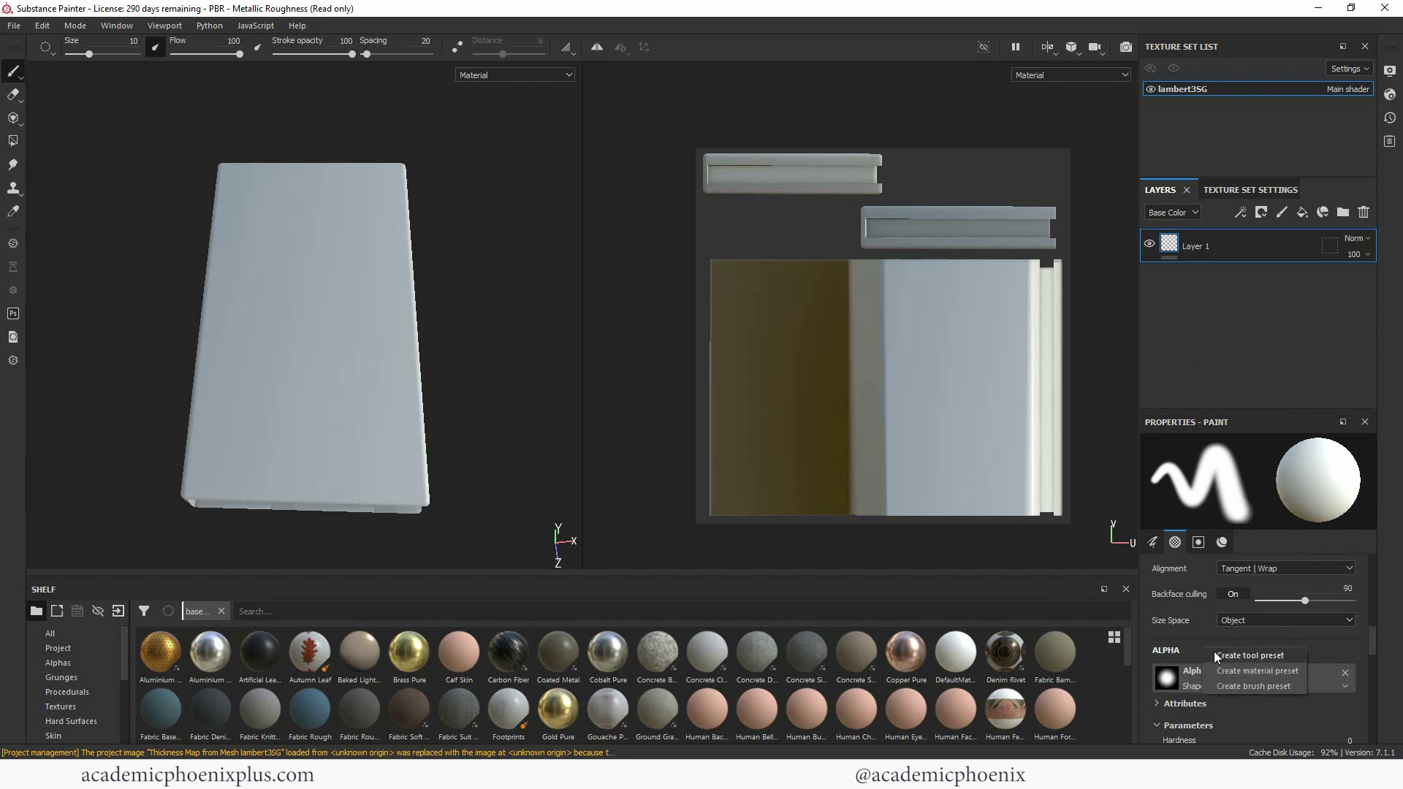
left_click(1213, 655)
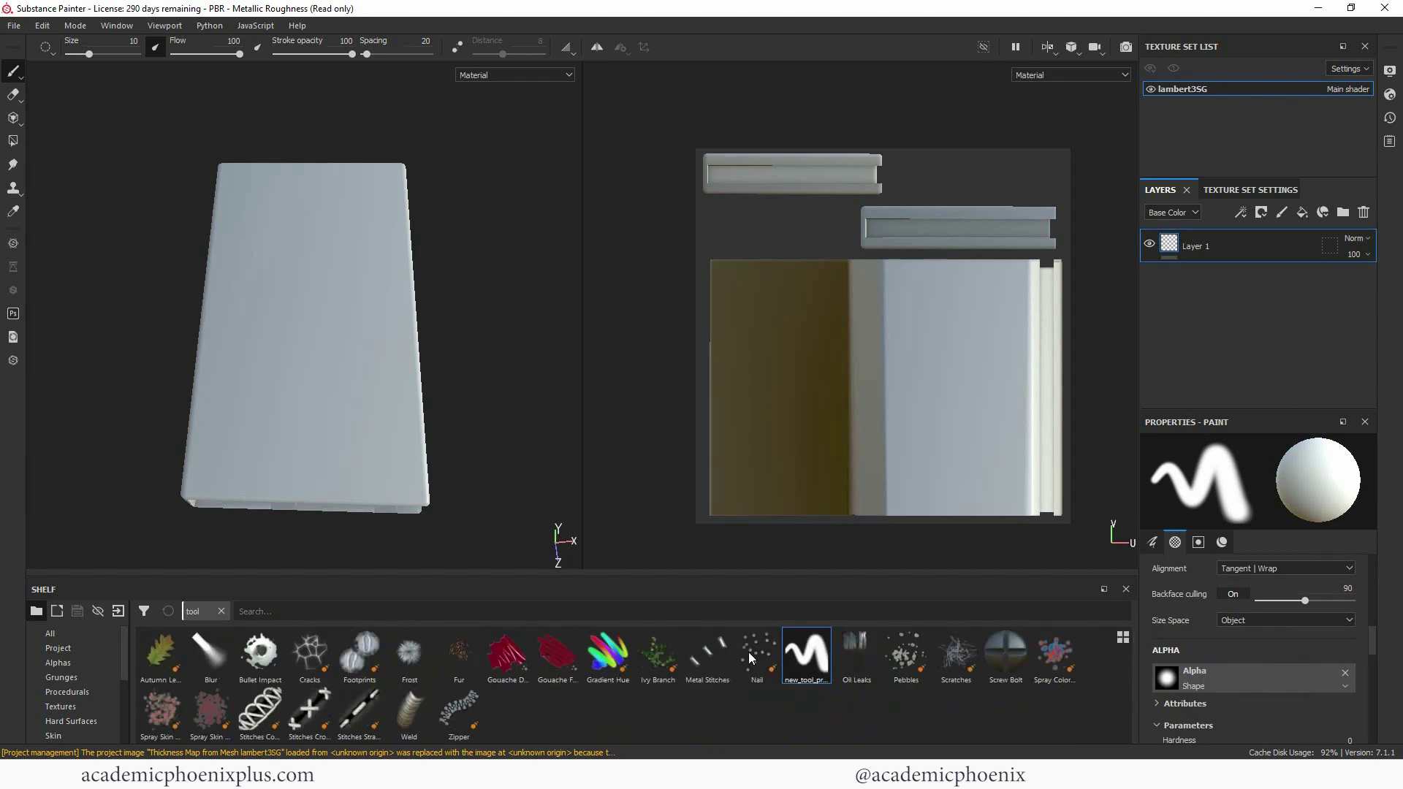
right_click(820, 662)
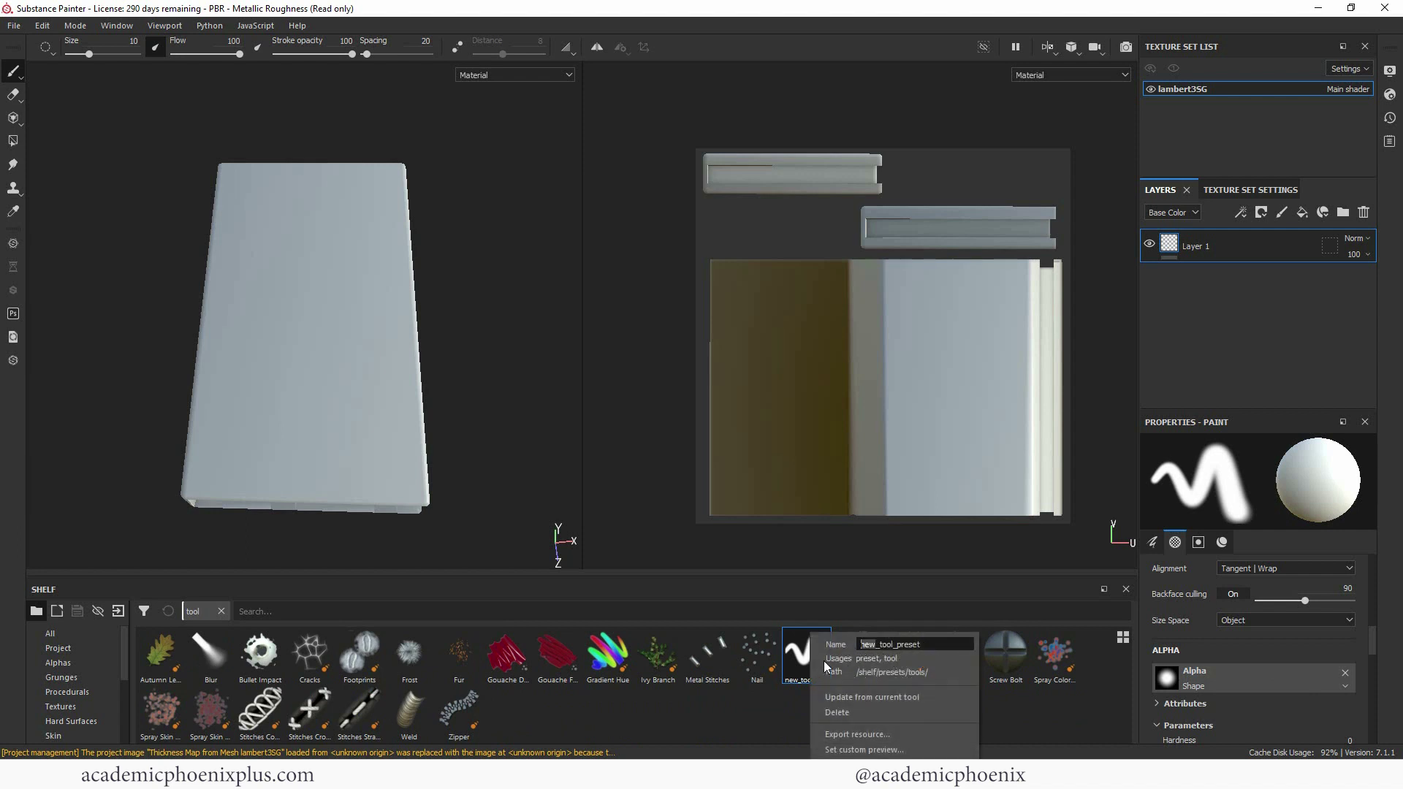
type("default")
left_click(1016, 545)
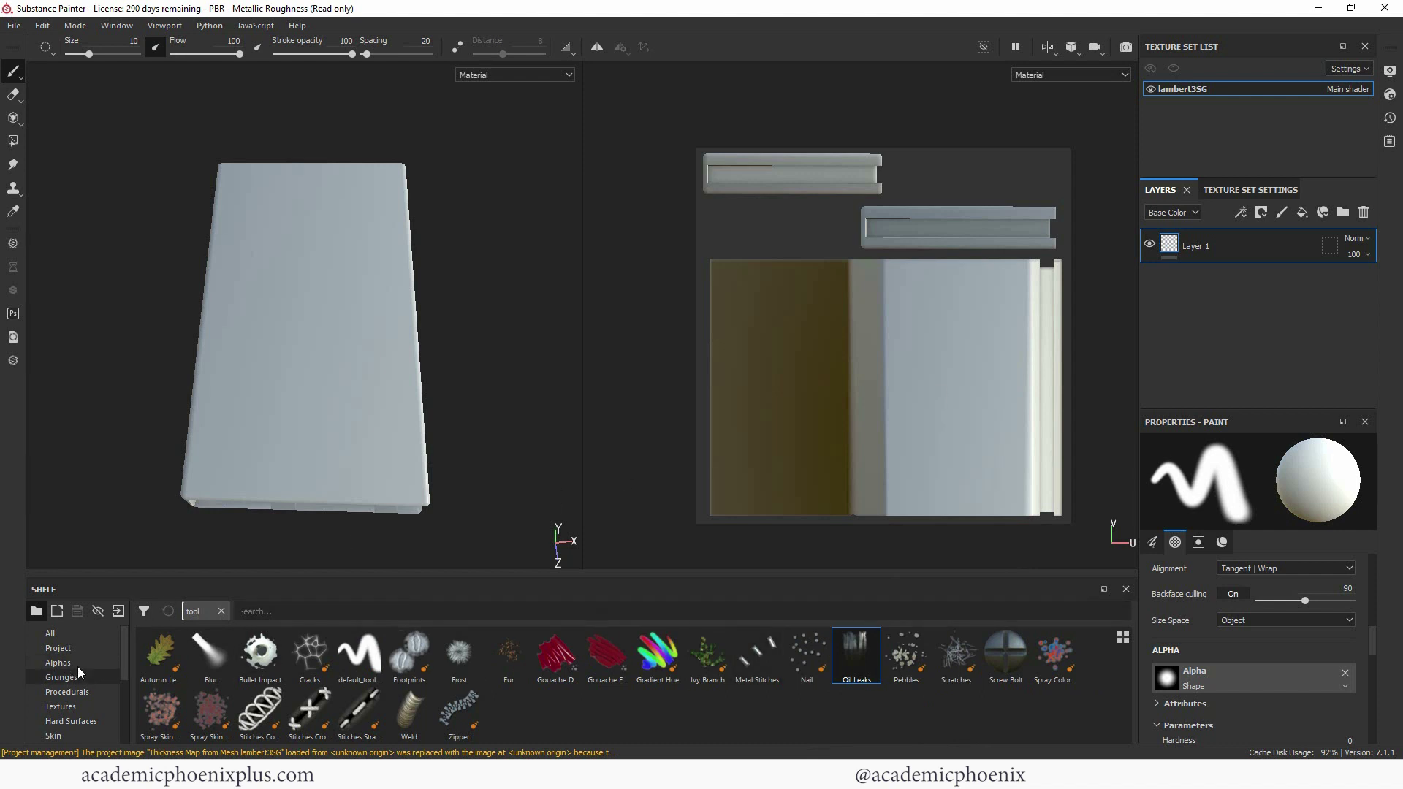
Step: Search all shelf resources for "leather"
left_click(84, 633)
left_click(254, 612)
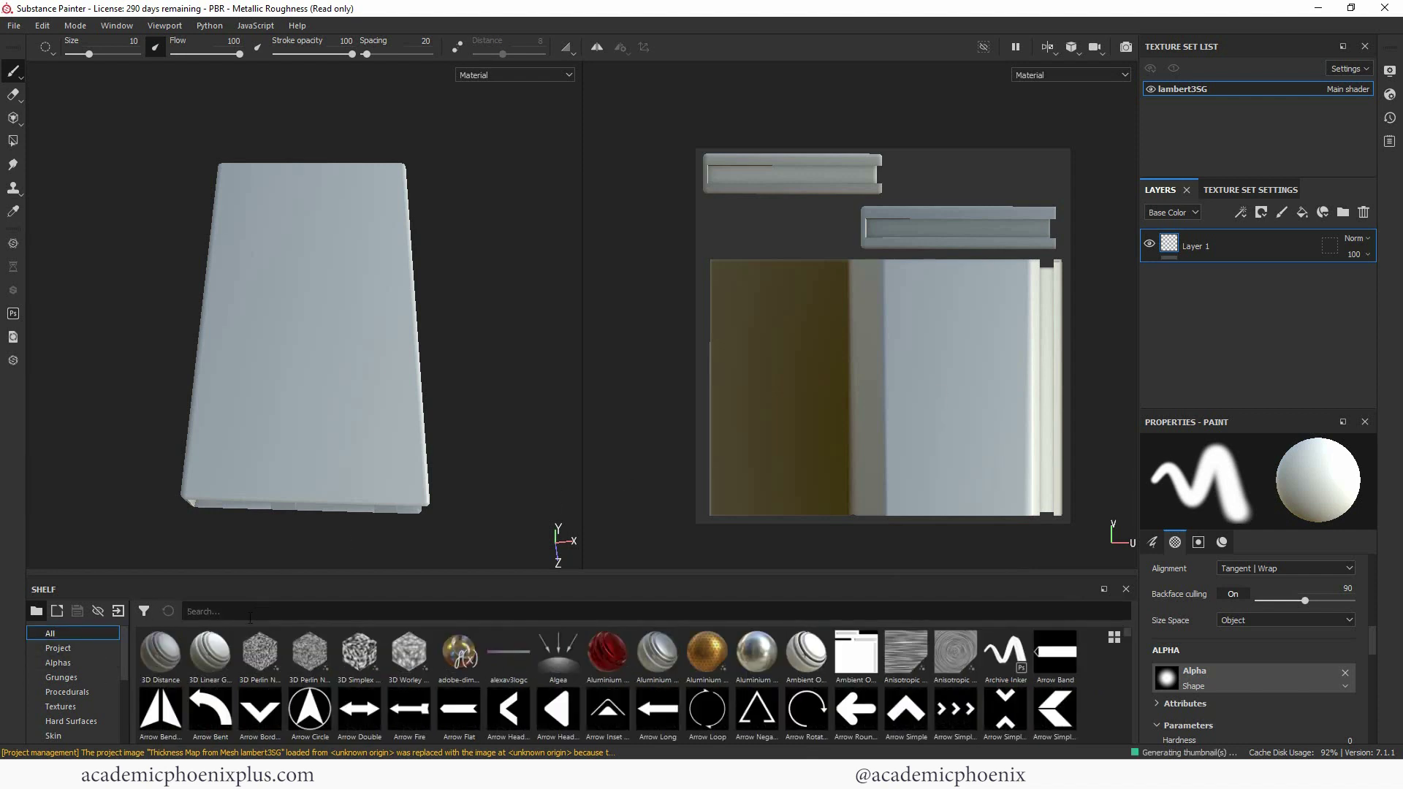
type("leather")
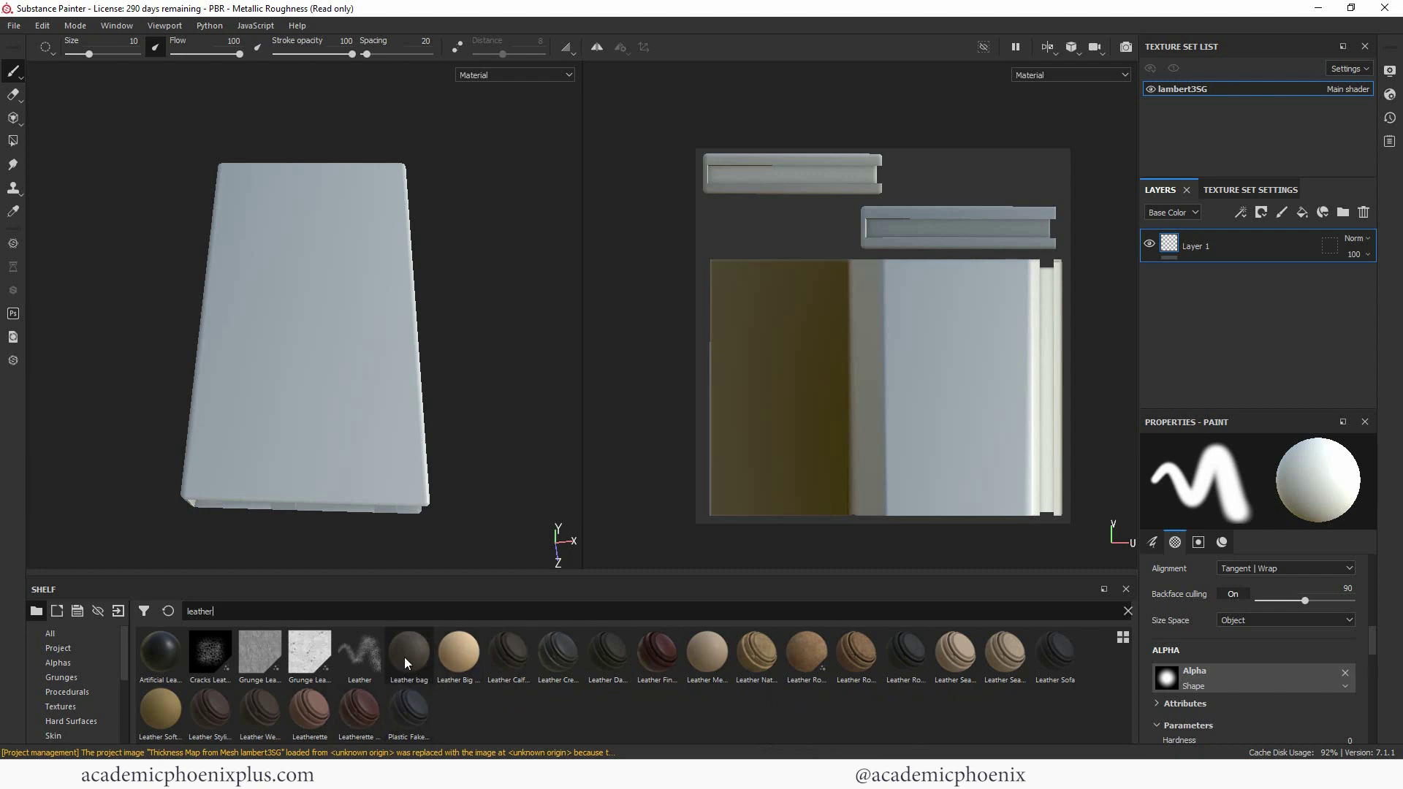
Step: Try the Leather bag, Leather Big Grain and Leather Rough materials on the book, and undo each trial
left_click_drag(405, 657, 363, 470)
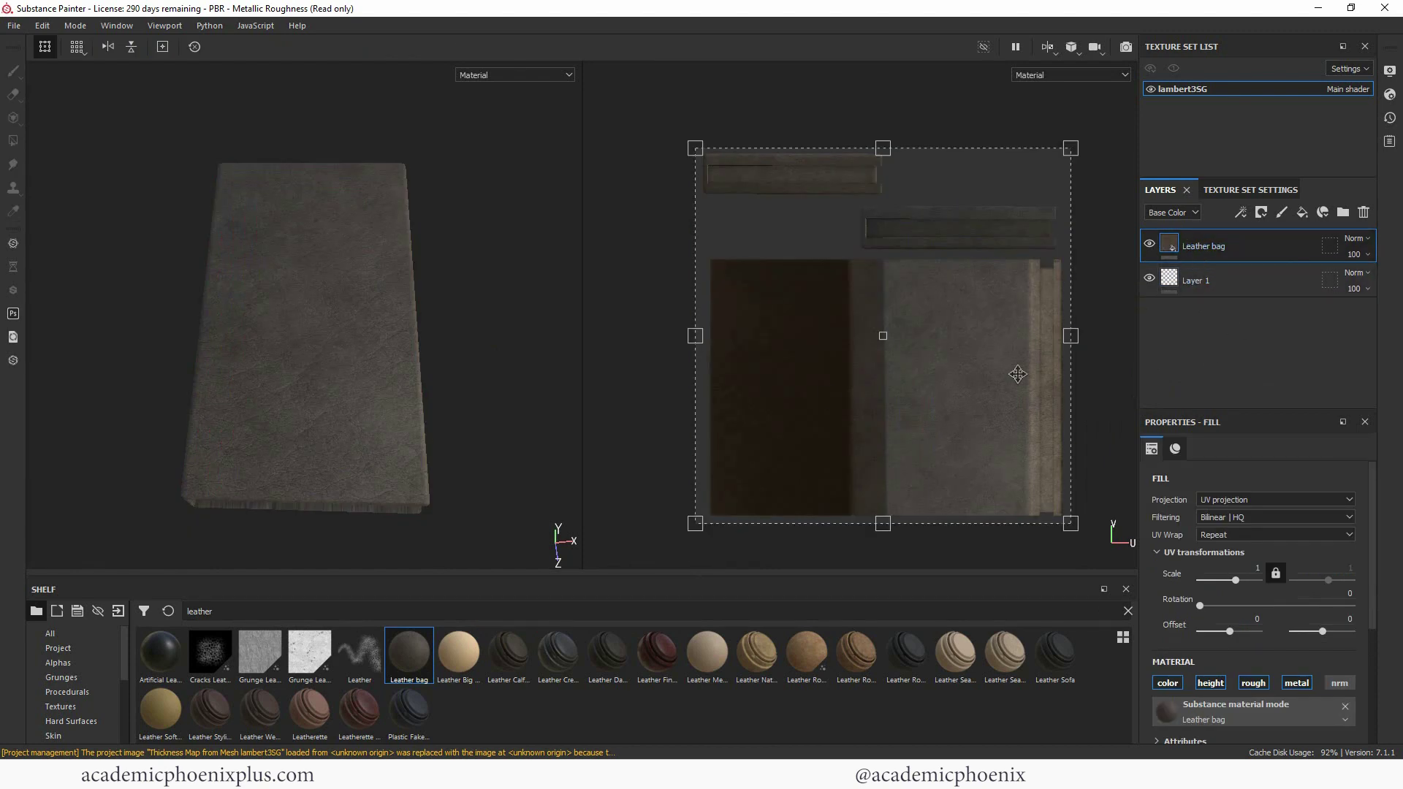
left_click_drag(459, 650, 1194, 261)
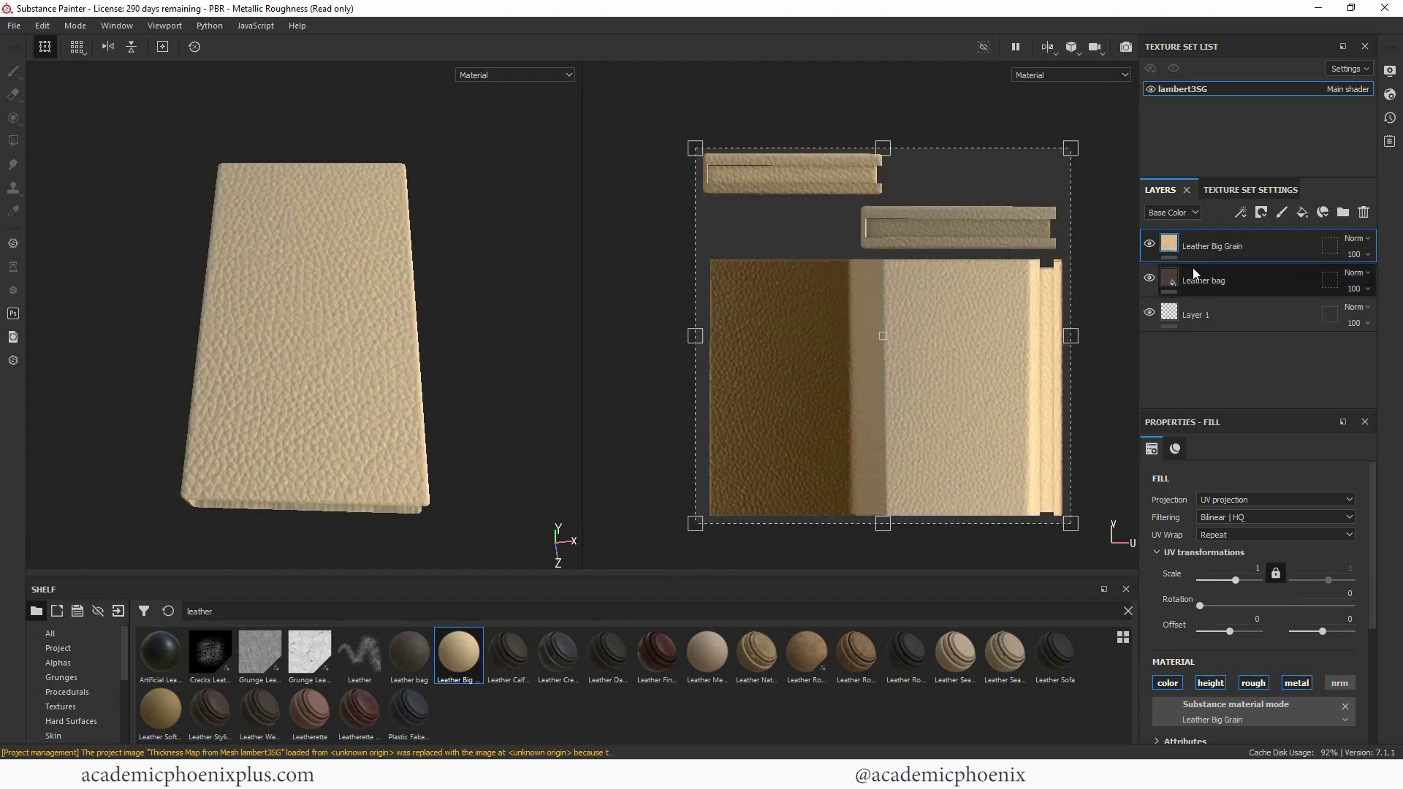
key("ctrl+z")
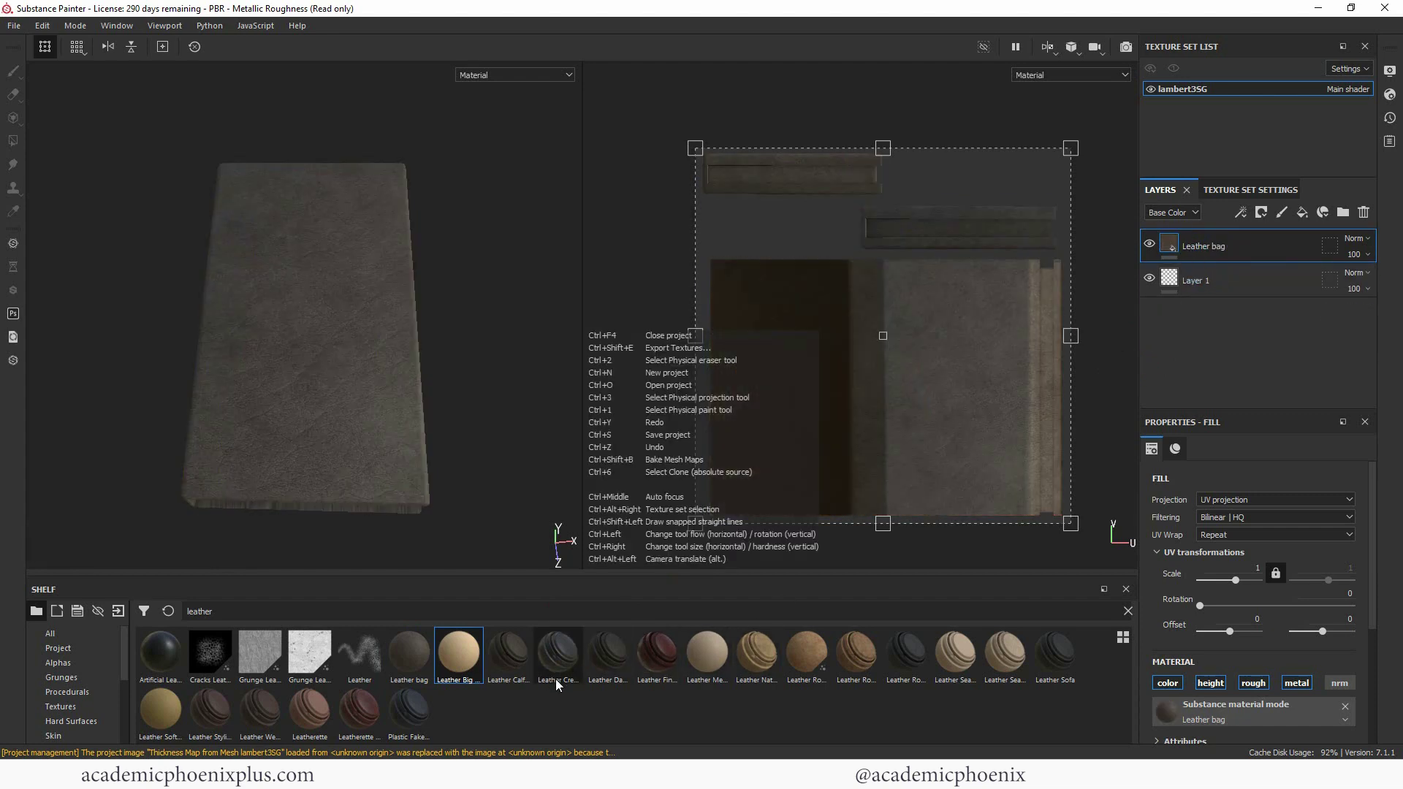
key("ctrl+z")
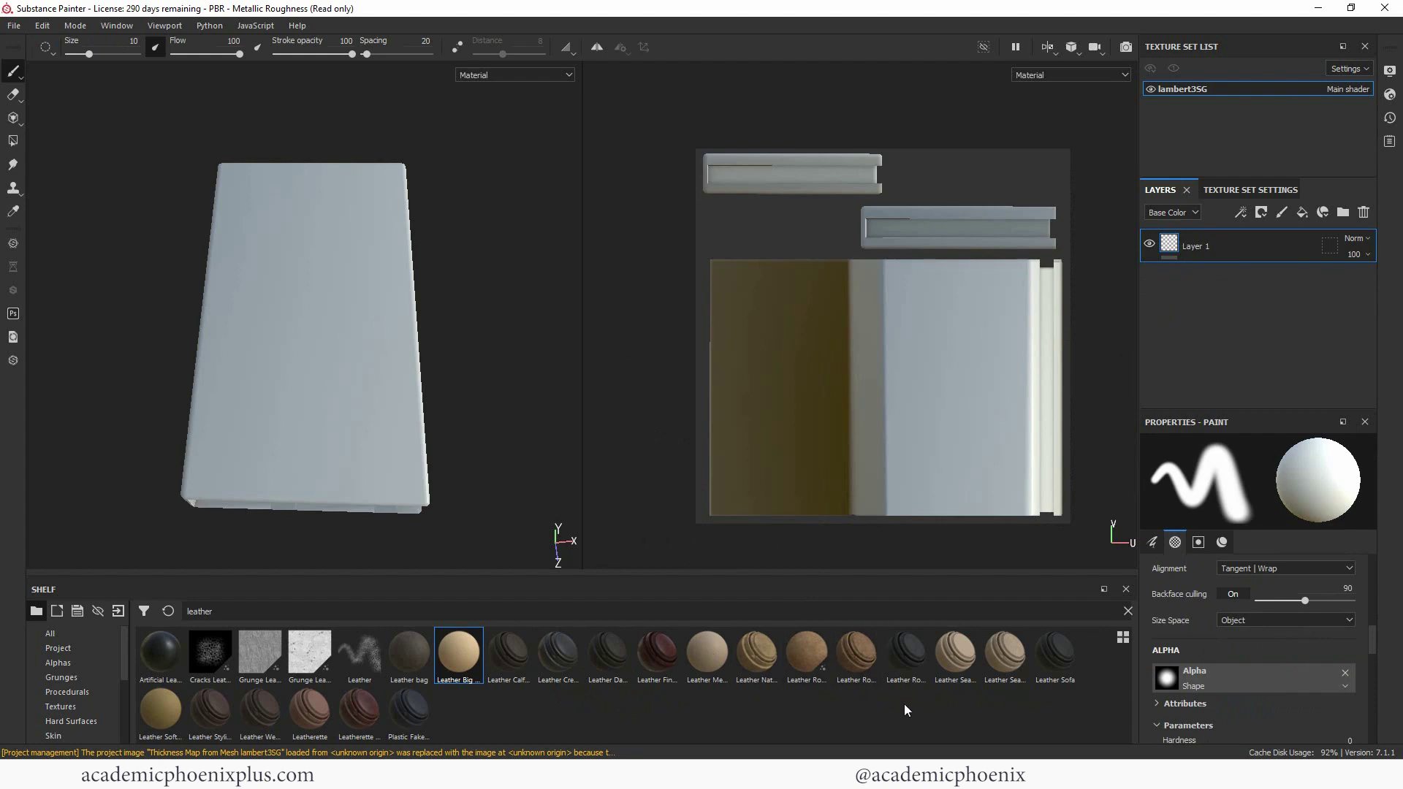
left_click_drag(807, 651, 1197, 252)
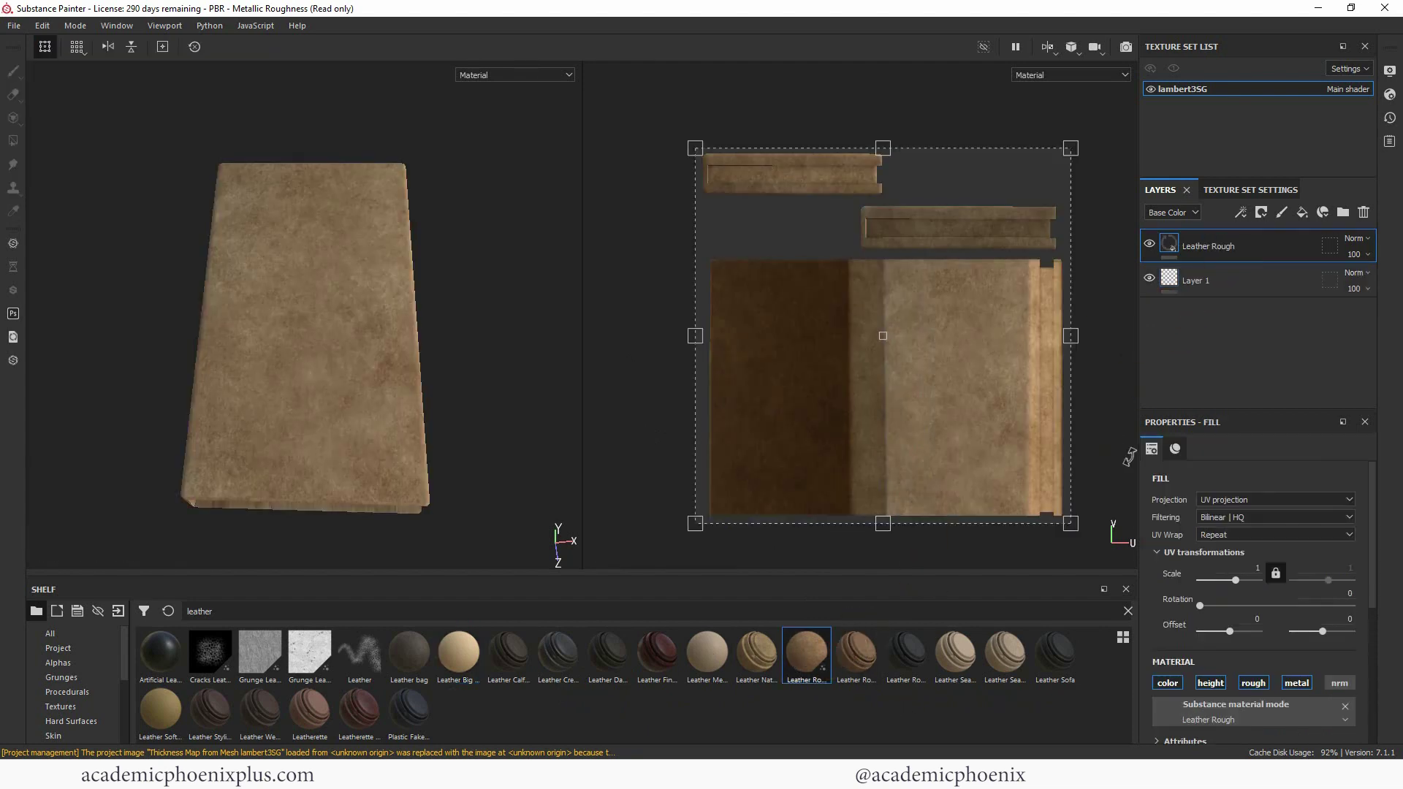
key("ctrl+z")
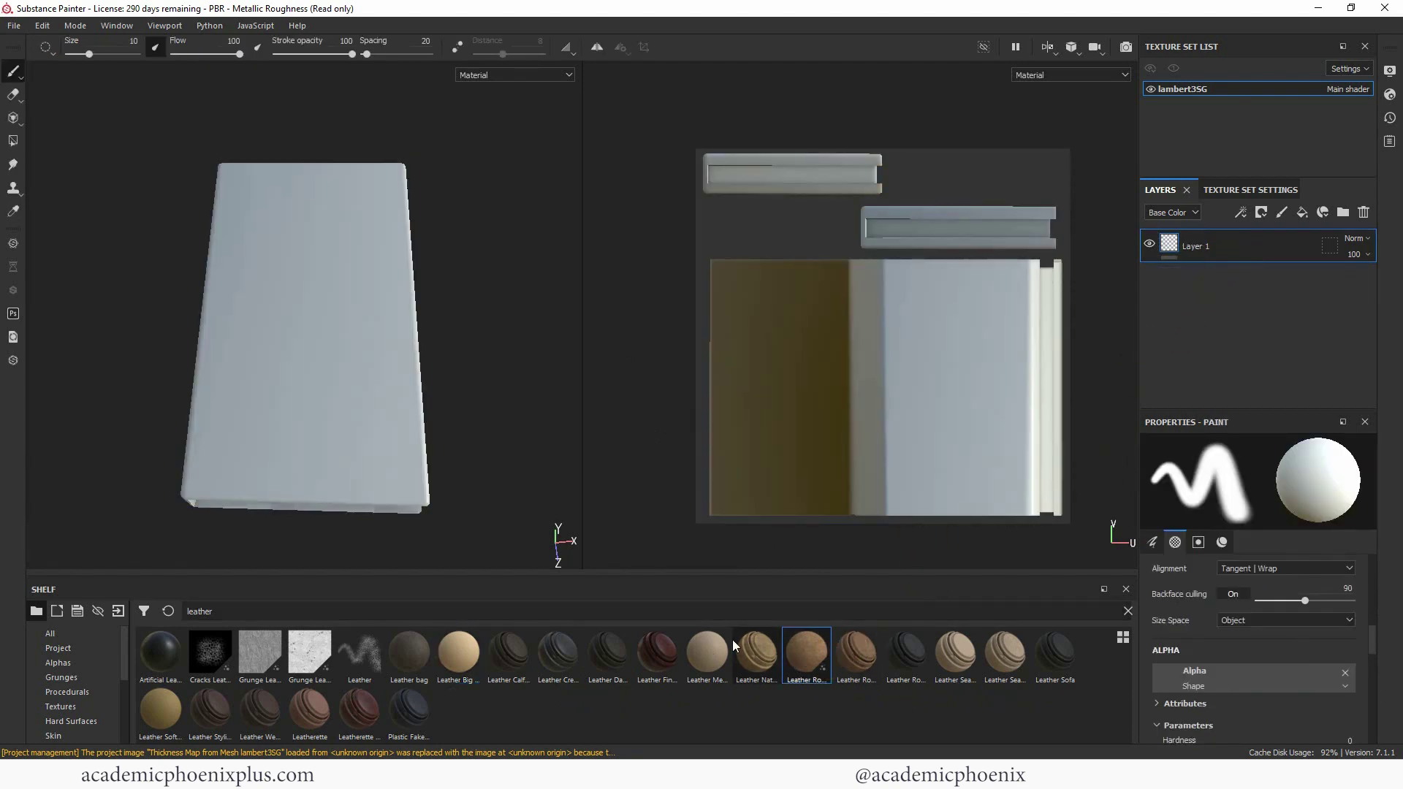
Step: Add the Leather Fine Aged smart material above Layer 1 and inspect it on the book's cover
left_click_drag(653, 656, 1249, 246)
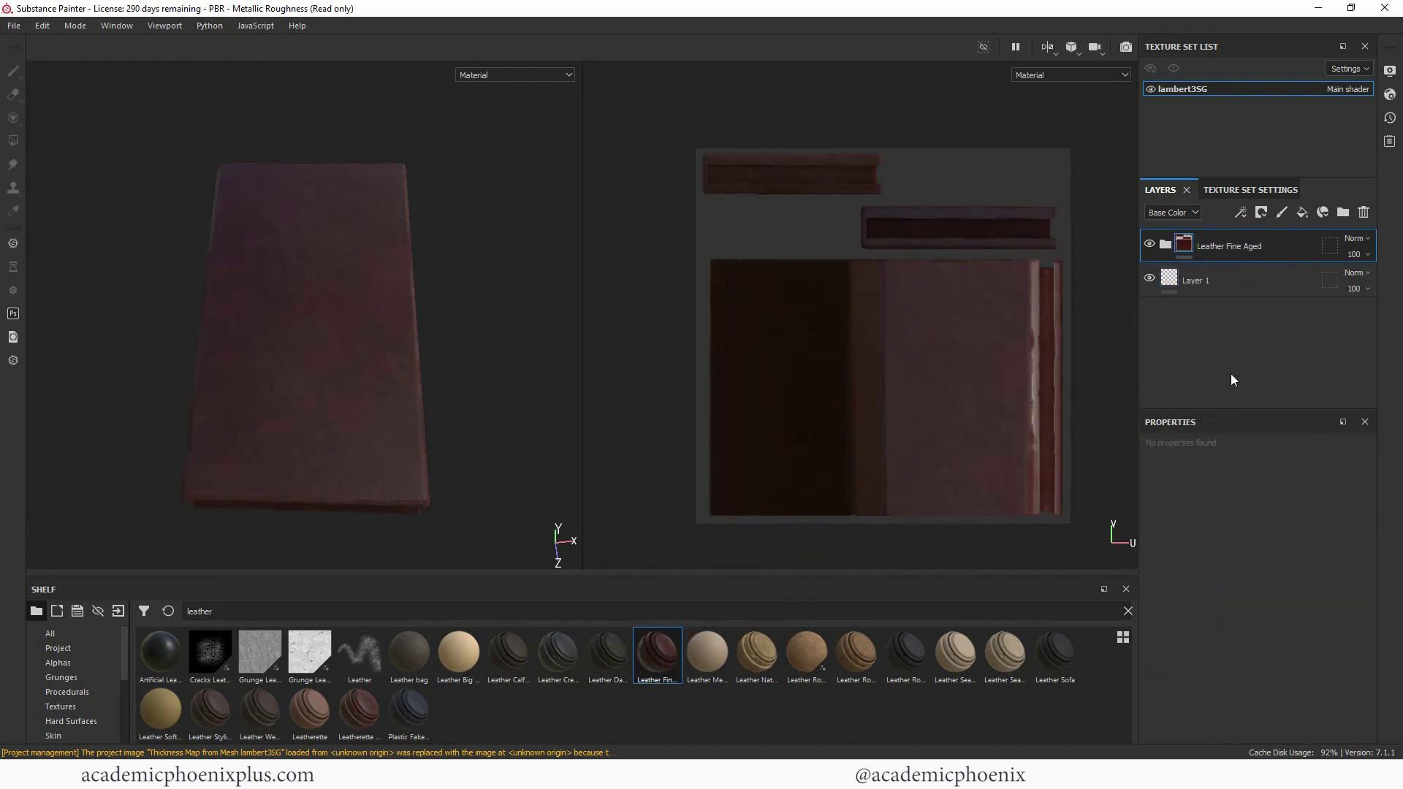
mouse_move(513, 436)
left_mouse_down("alt")
mouse_move(485, 376)
mouse_move(542, 417)
mouse_move(480, 448)
mouse_move(467, 347)
mouse_move(448, 388)
mouse_move(489, 448)
mouse_move(479, 353)
mouse_move(401, 314)
mouse_move(483, 327)
mouse_move(463, 344)
mouse_move(467, 310)
mouse_move(489, 294)
mouse_move(551, 297)
mouse_move(602, 270)
mouse_move(582, 317)
mouse_move(458, 361)
mouse_move(488, 389)
mouse_move(445, 358)
mouse_move(533, 391)
left_mouse_up("alt")
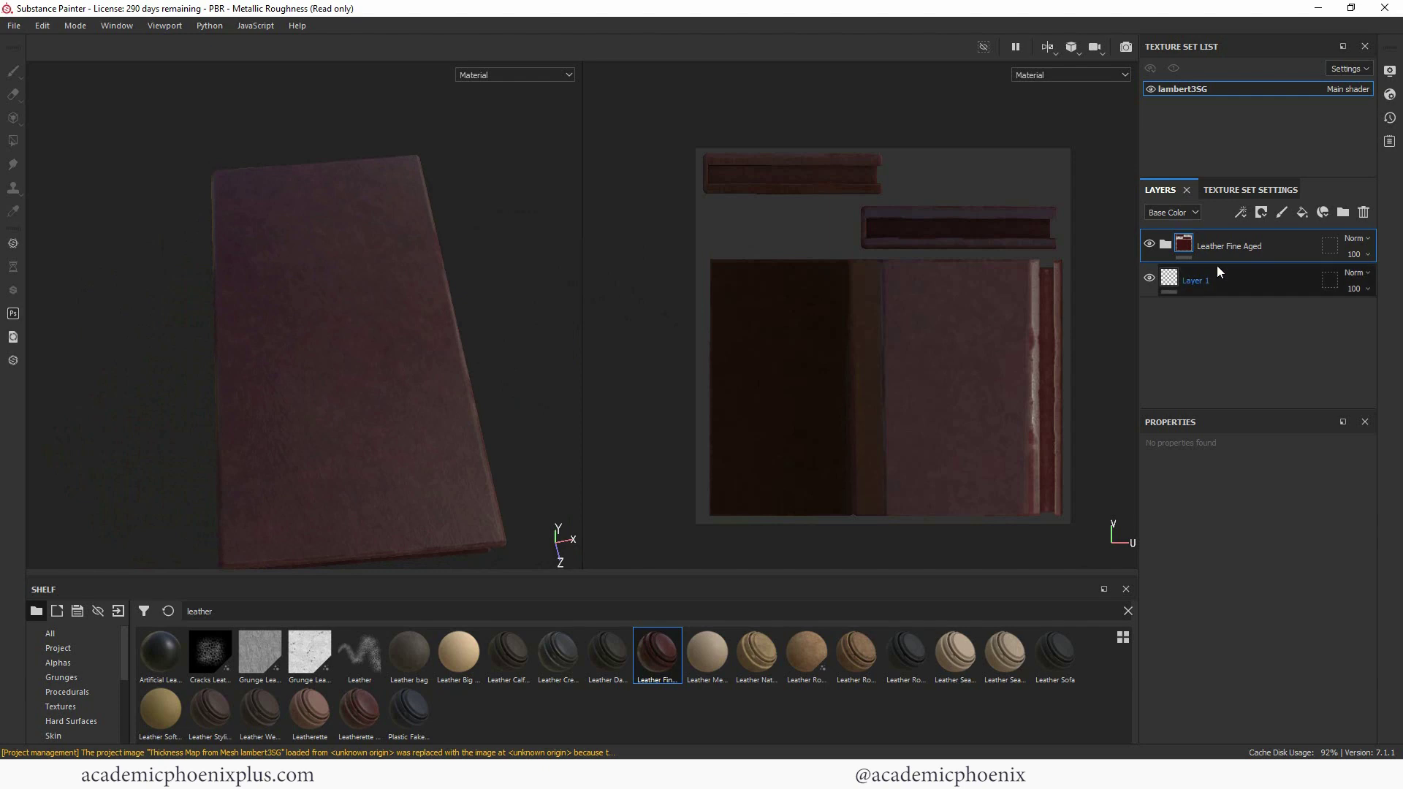
Step: Expand the Leather Fine Aged group and set its Leather Color layer's material color to a lighter reddish brown, 45201d
left_click(1165, 244)
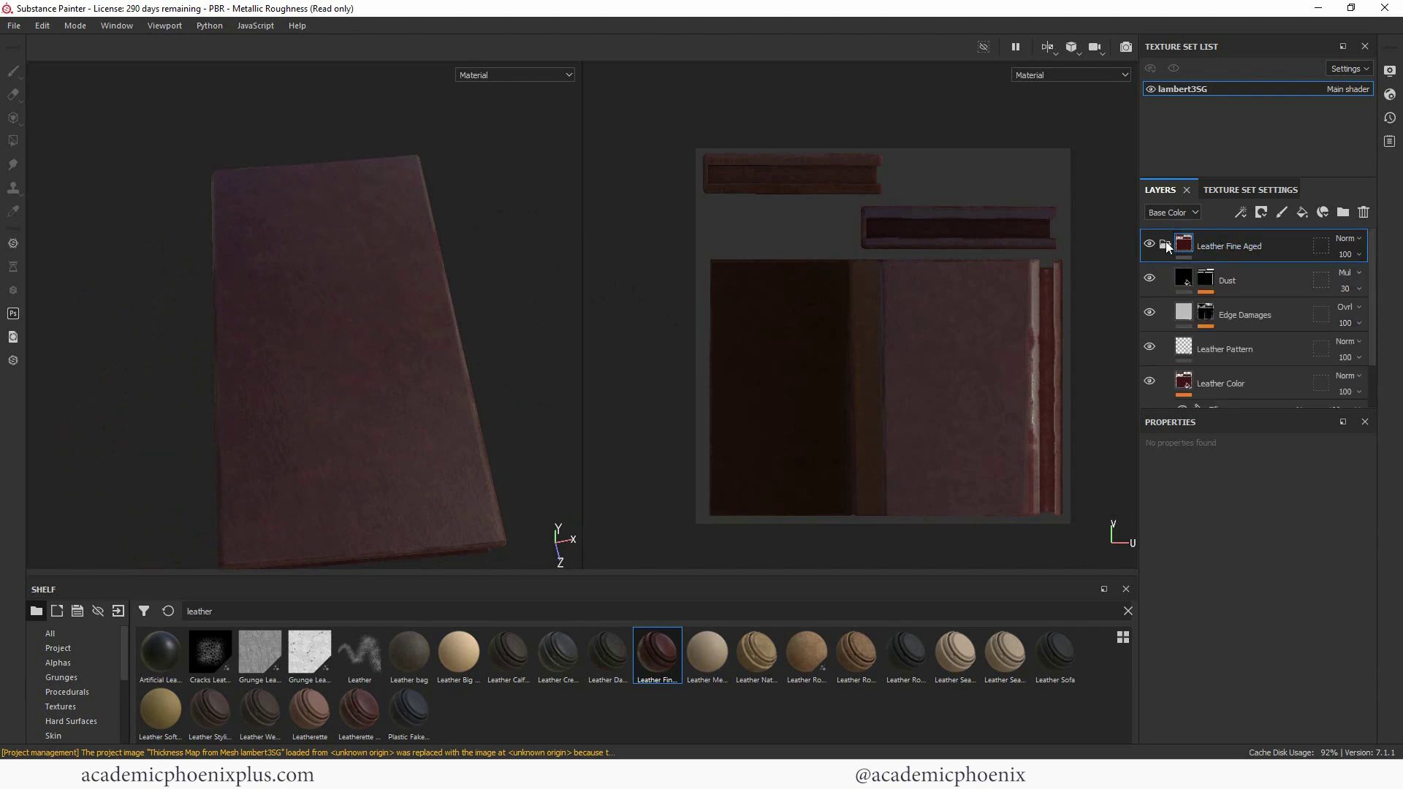
left_click(1252, 288)
left_click(1264, 318)
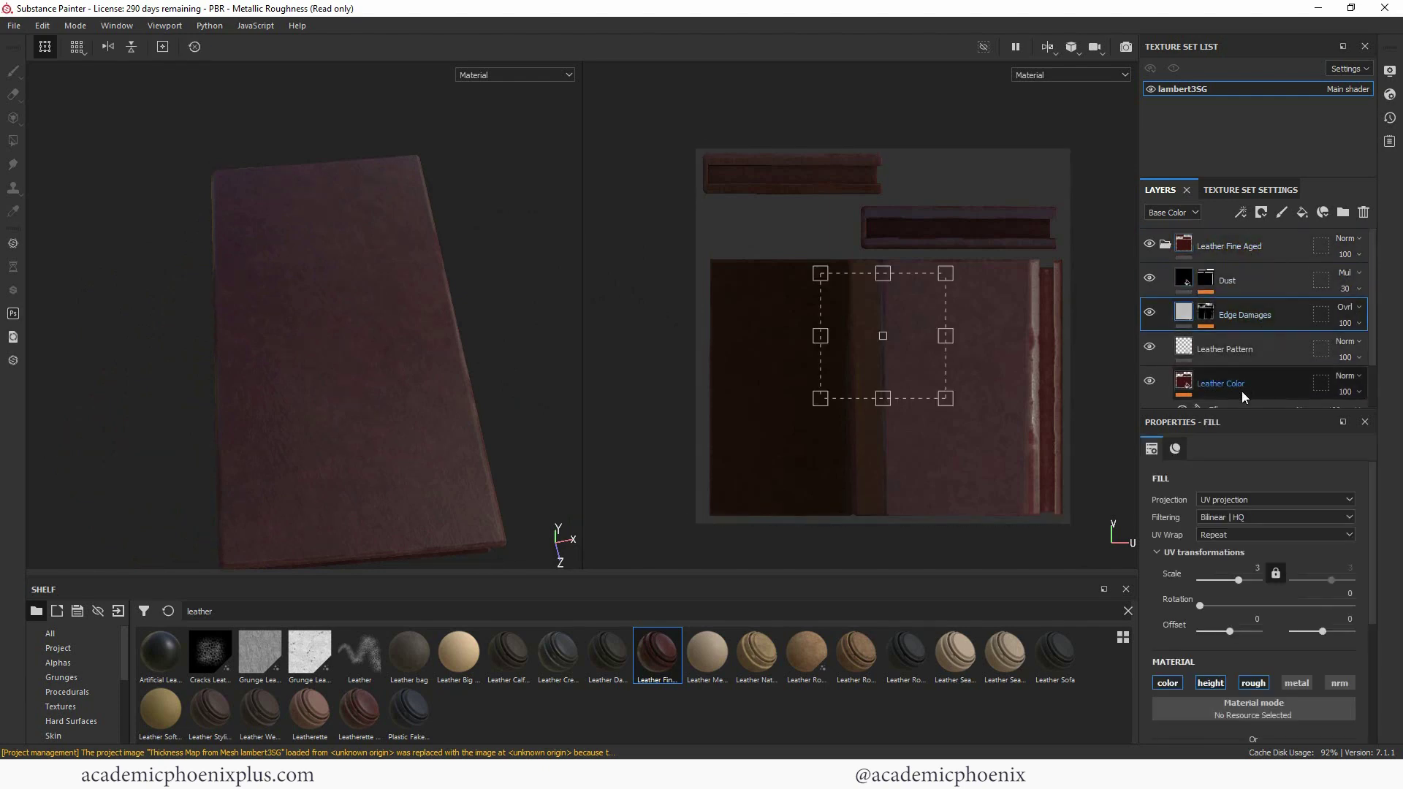
left_click(1242, 383)
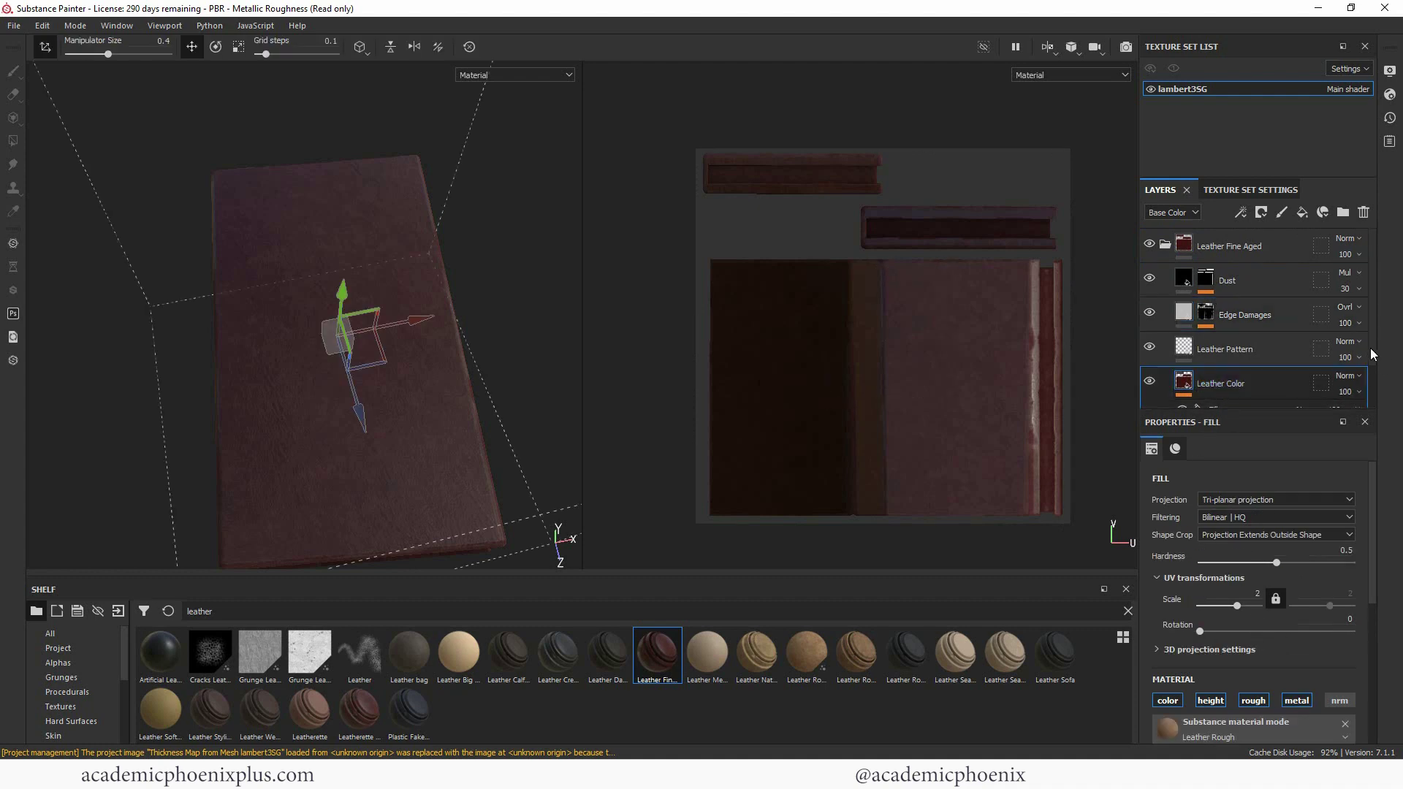
scroll(1377, 385, "down", 2)
scroll(1326, 643, "down", 5)
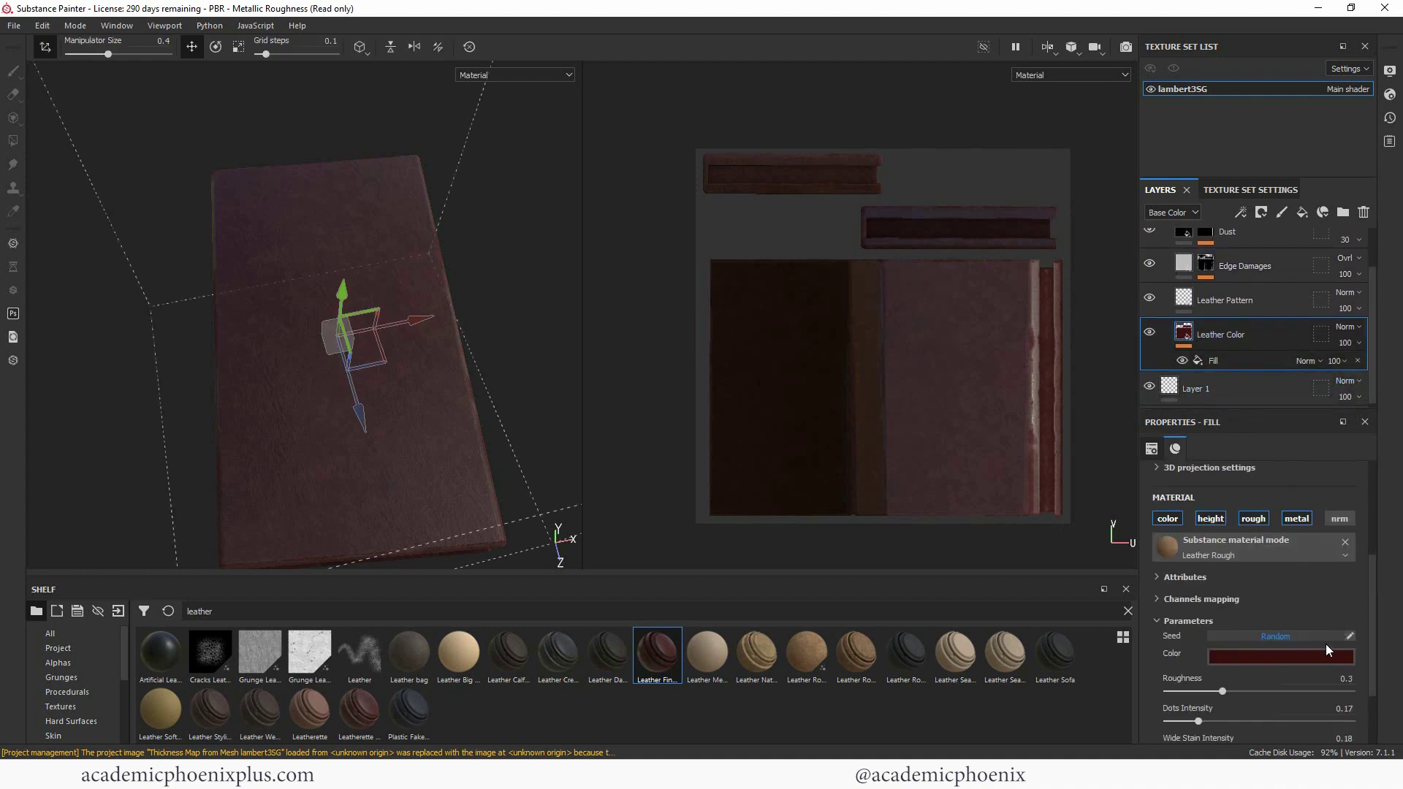
left_click(1295, 651)
left_click_drag(1281, 589, 1269, 585)
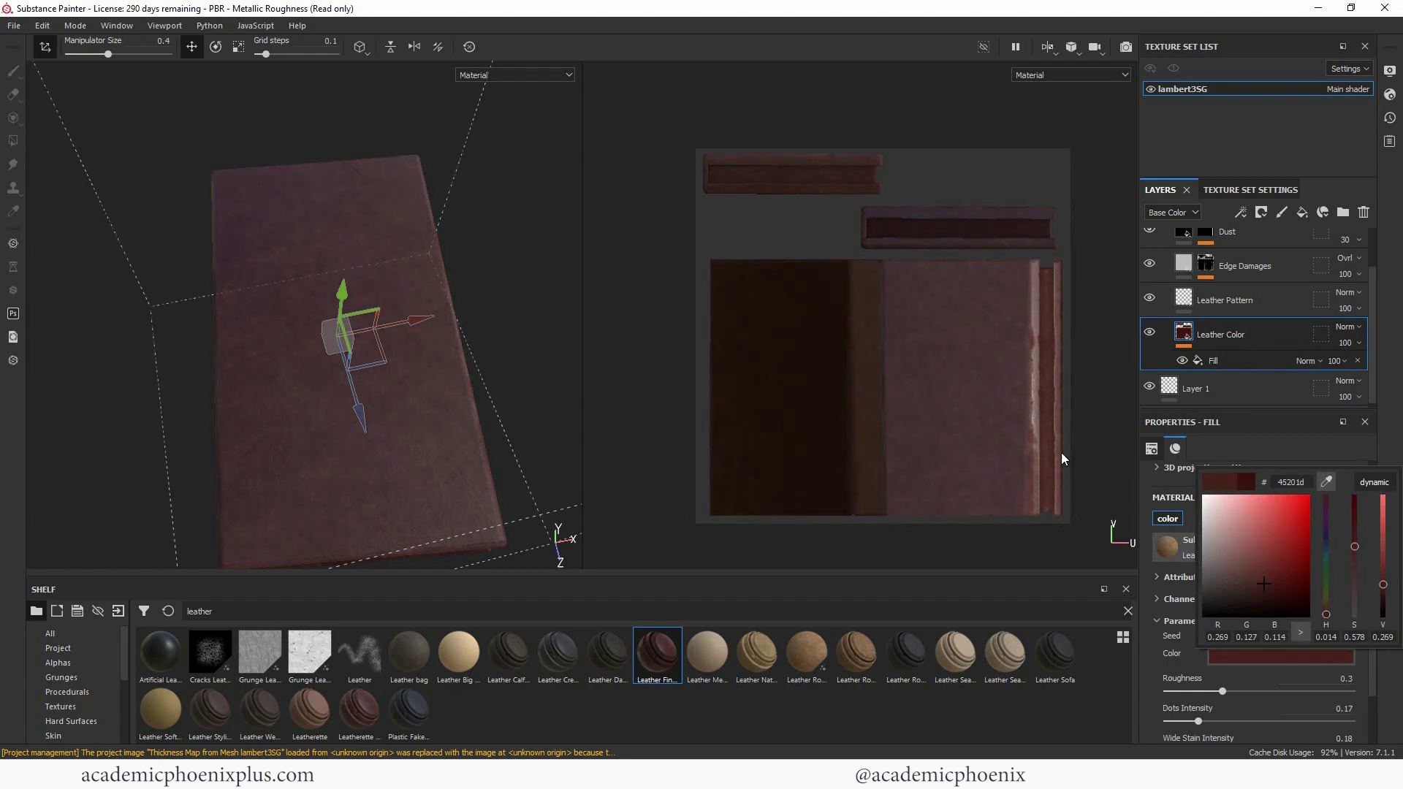
left_click_drag(541, 300, 511, 272, "alt")
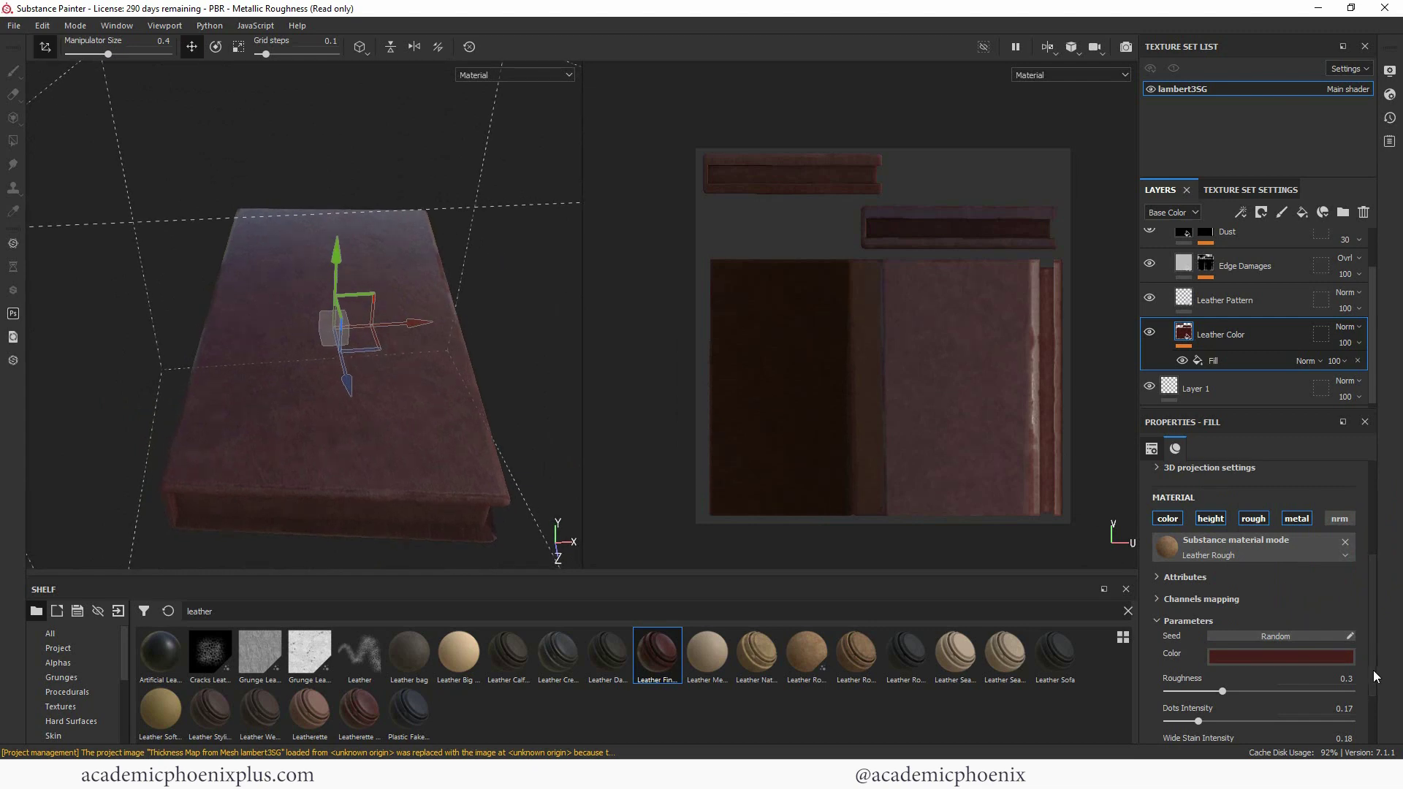
Step: Raise the Leather Color layer's roughness to 0.43 and check how the cover reflects light from several angles
scroll(1374, 629, "down", 2)
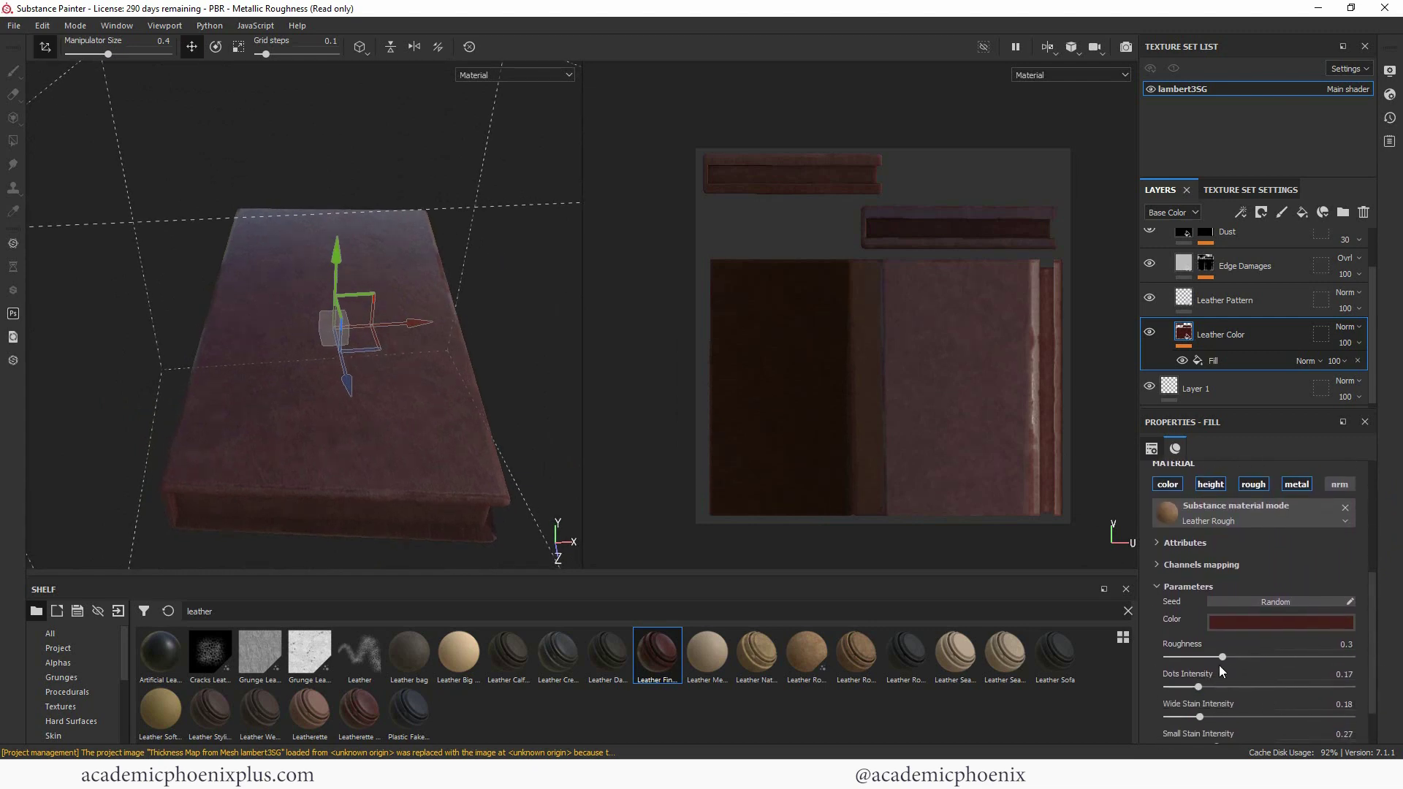
left_click_drag(1220, 659, 1247, 657)
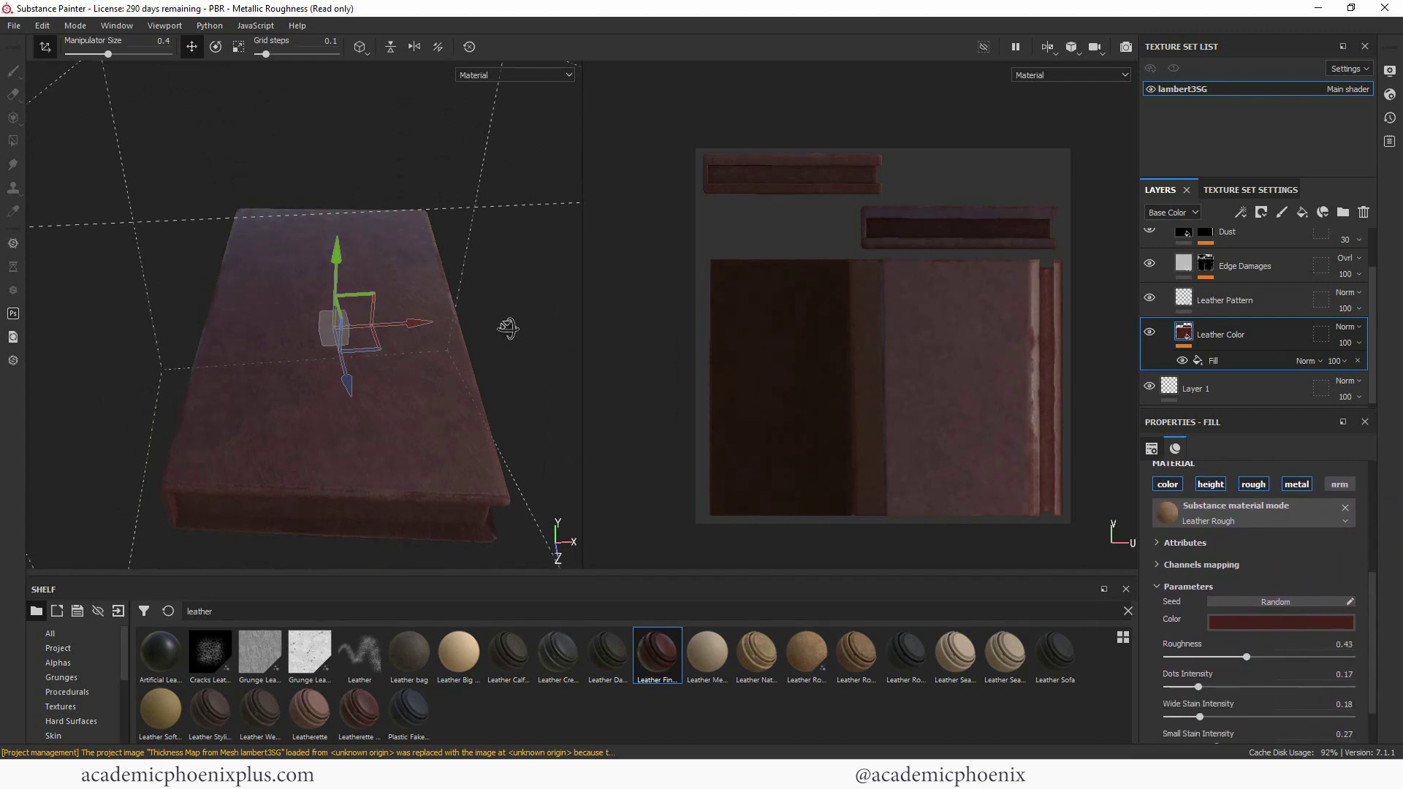
left_click_drag(507, 328, 603, 336, "alt")
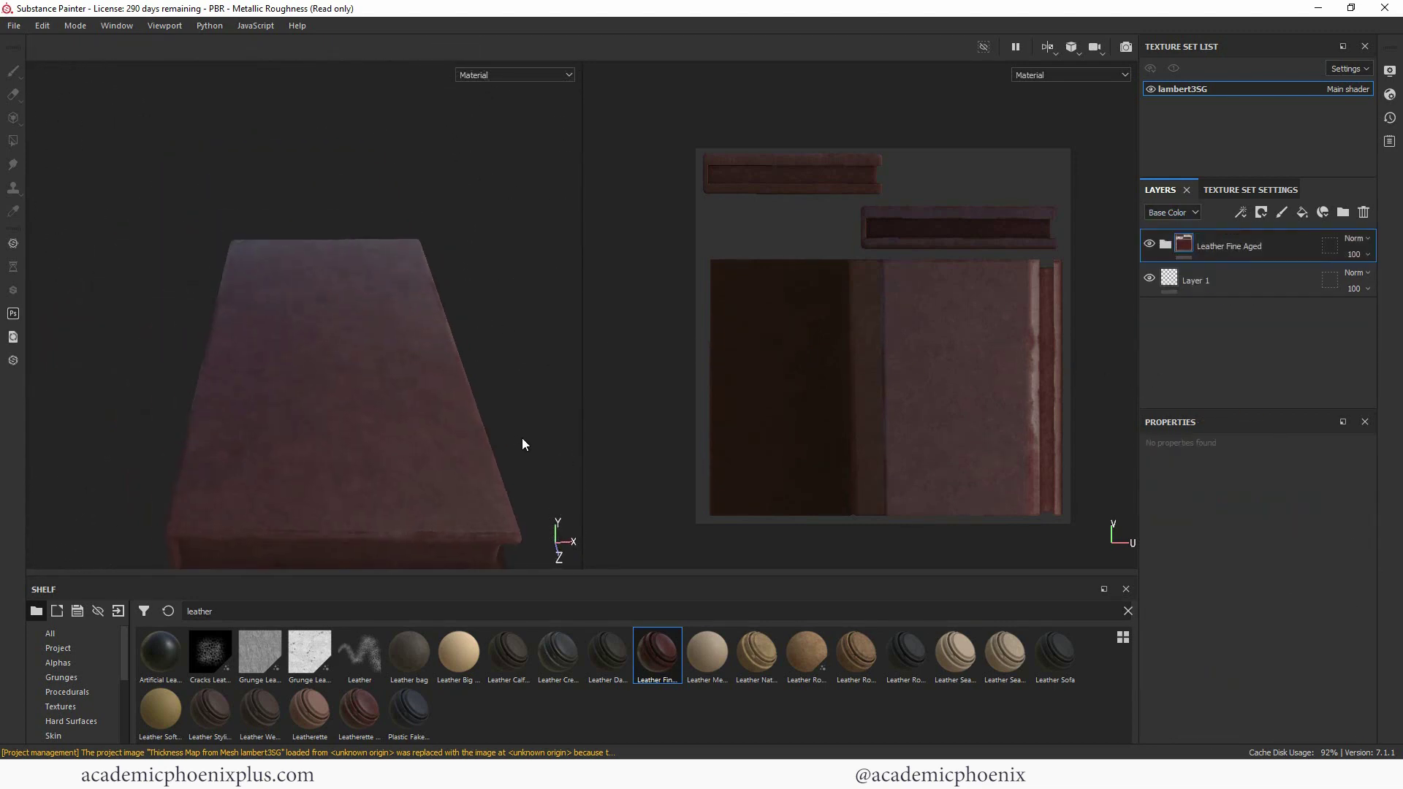
left_click_drag(524, 445, 390, 292, "alt")
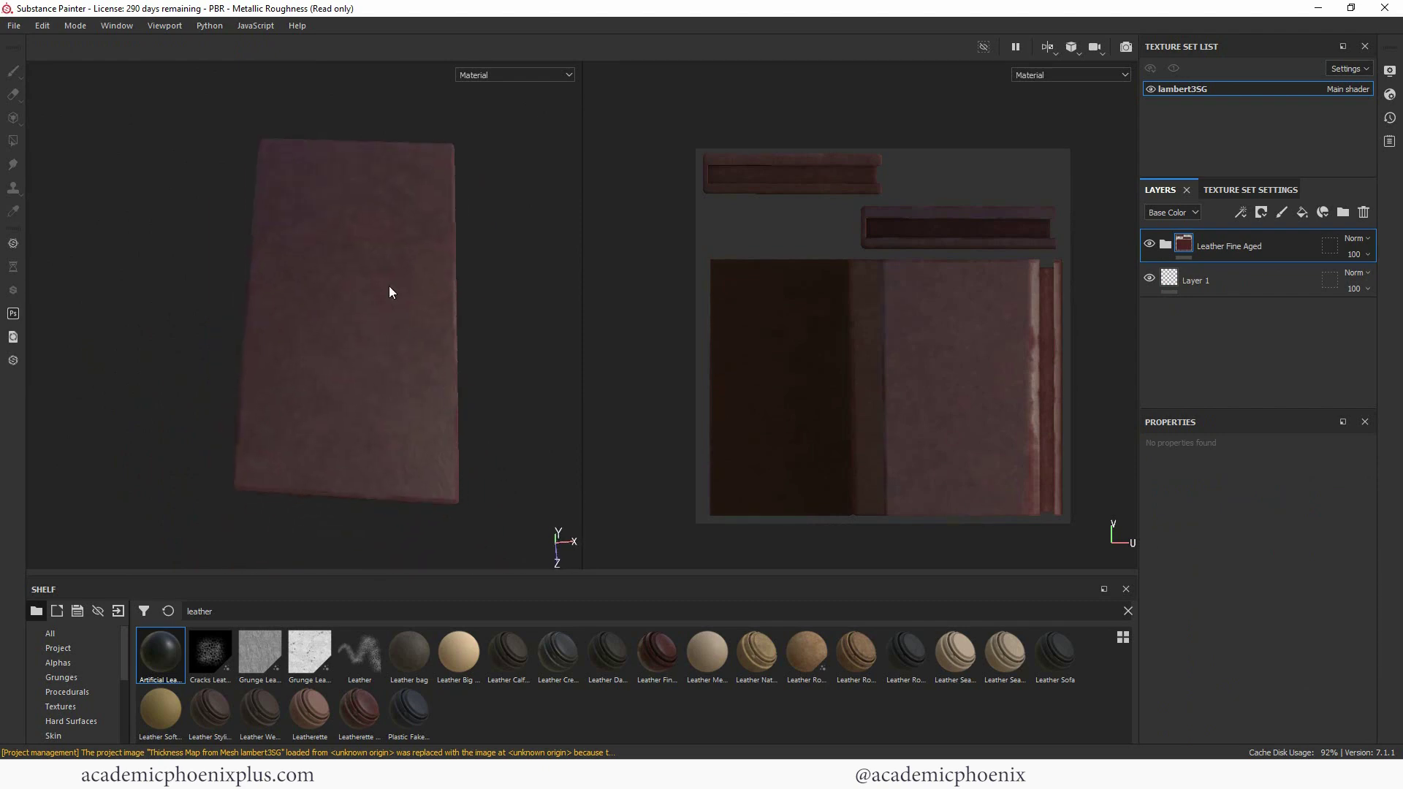
right_click_drag(434, 357, 519, 386, "alt")
left_click_drag(519, 386, 533, 430, "alt")
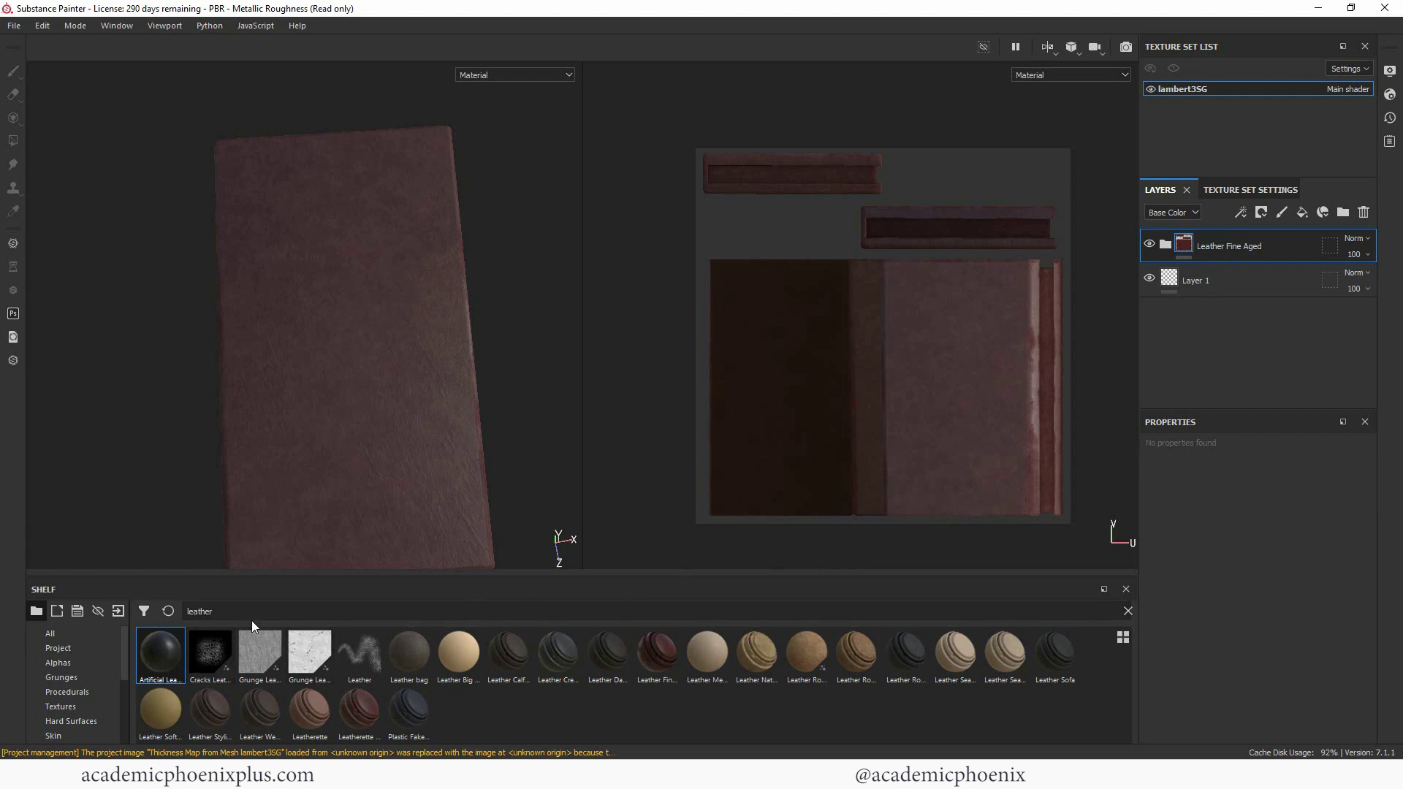
Step: Search the shelf for "font" and load Font Libre Baskerville as the brush alpha on a new paint layer above Leather Fine Aged
left_click_drag(245, 614, 184, 617)
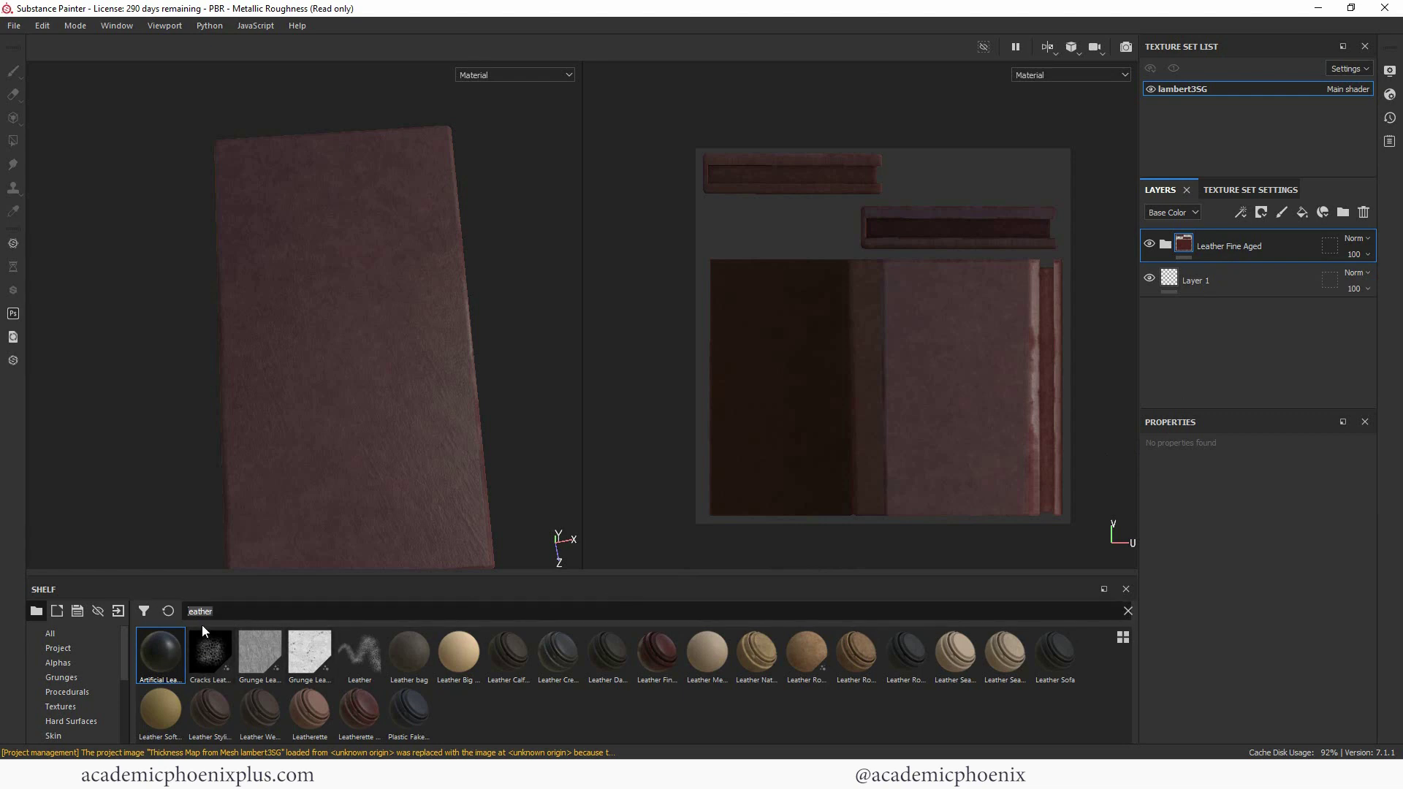
type("font")
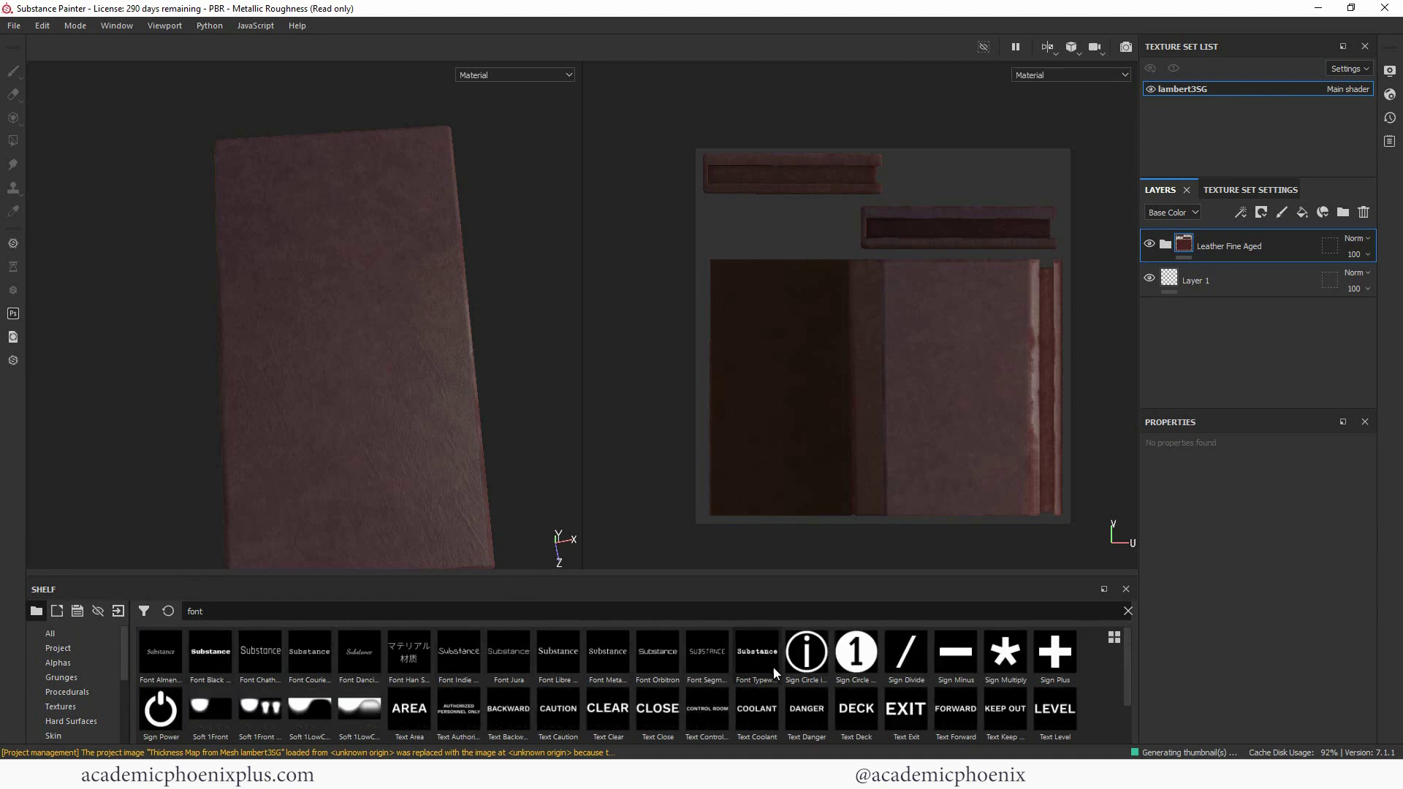
left_click(1283, 212)
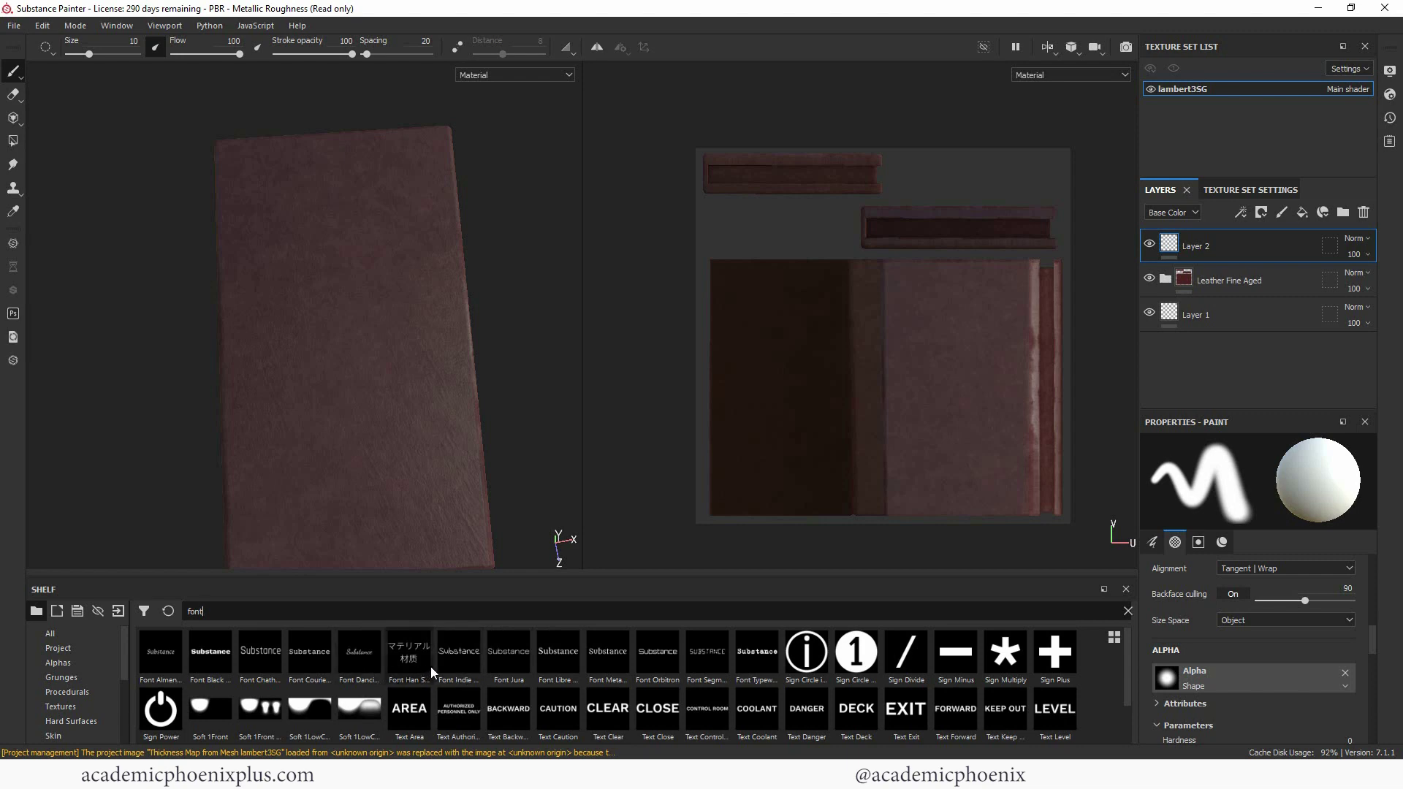
mouse_move(507, 656)
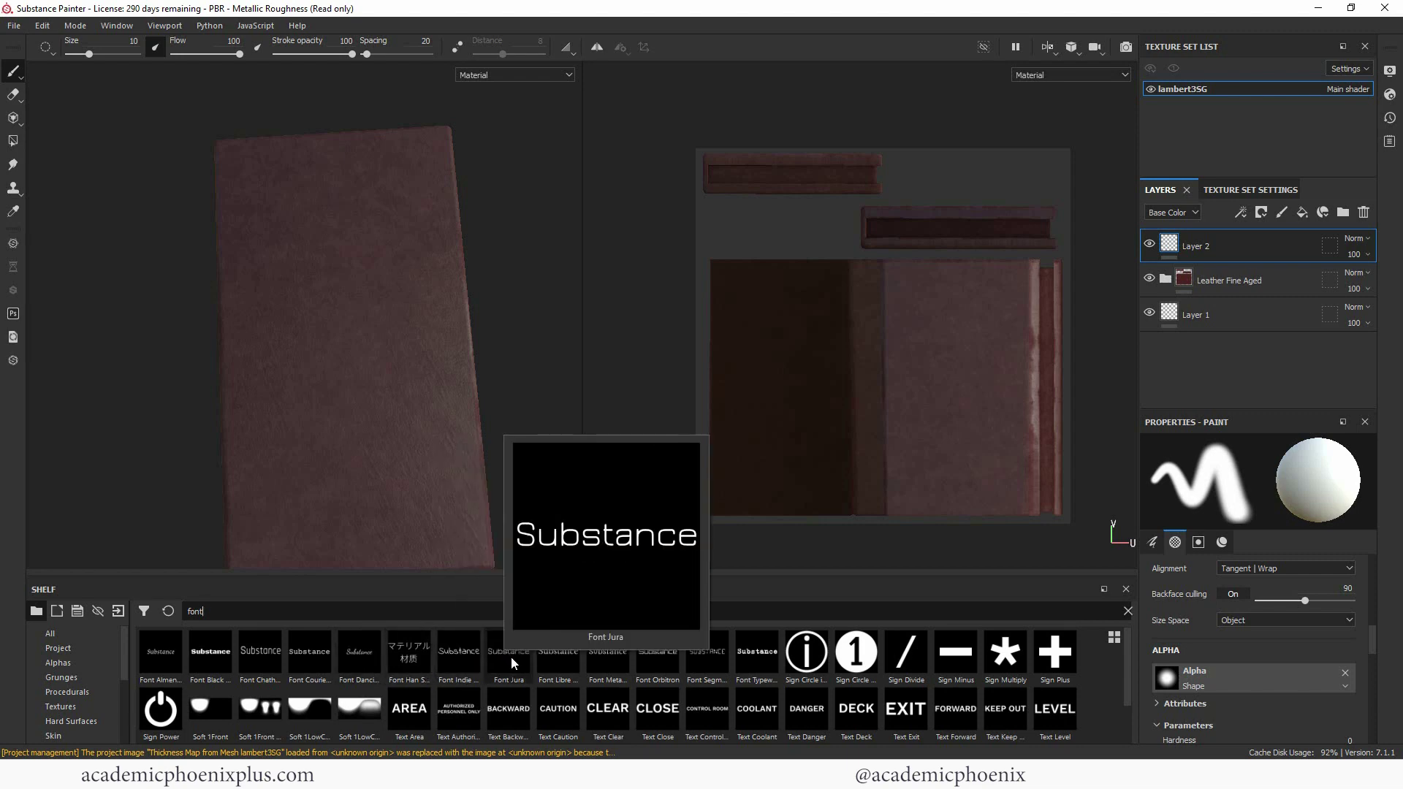
left_click(563, 659)
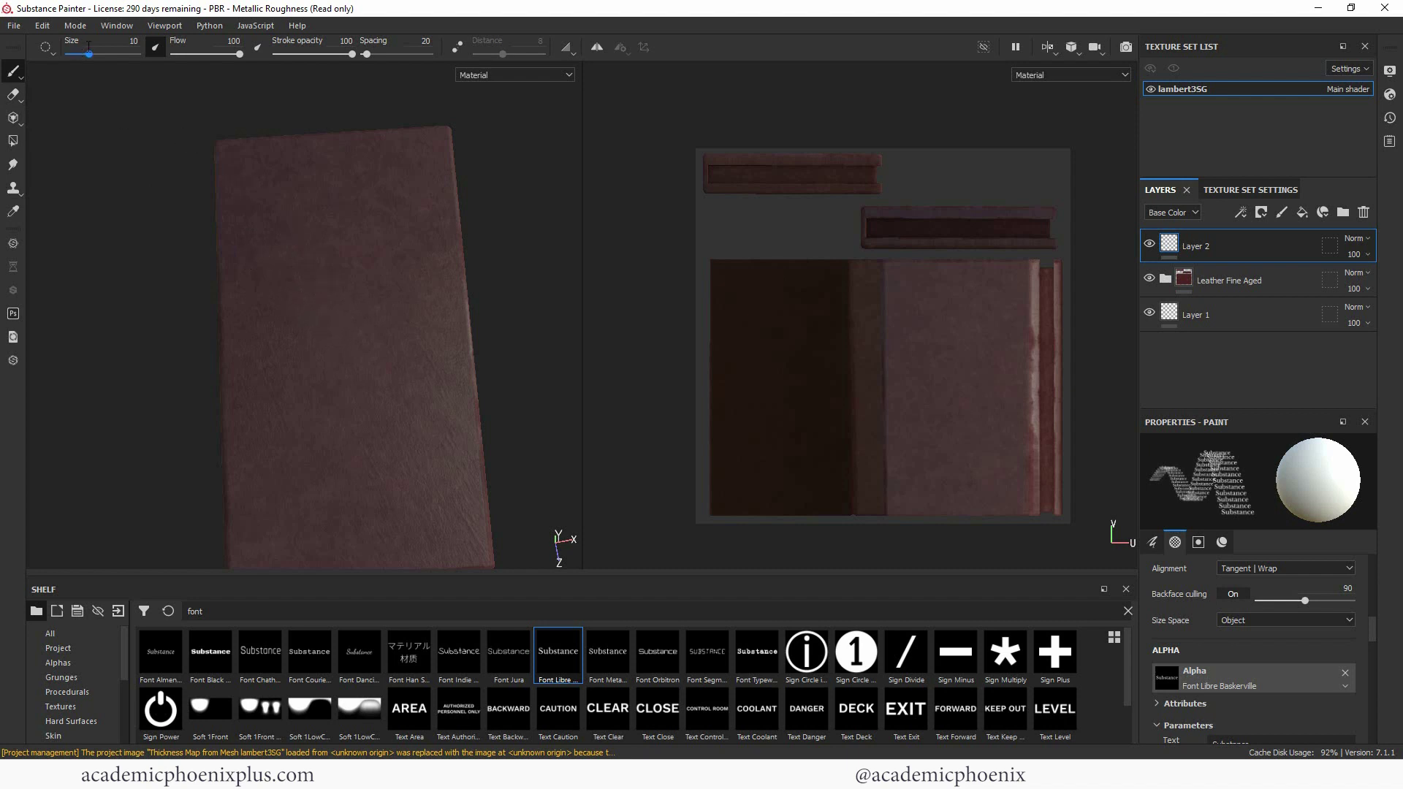
Step: Enlarge the text brush to a size of 70.56 so the lettering spans most of the book cover's width
left_click_drag(89, 46, 96, 47)
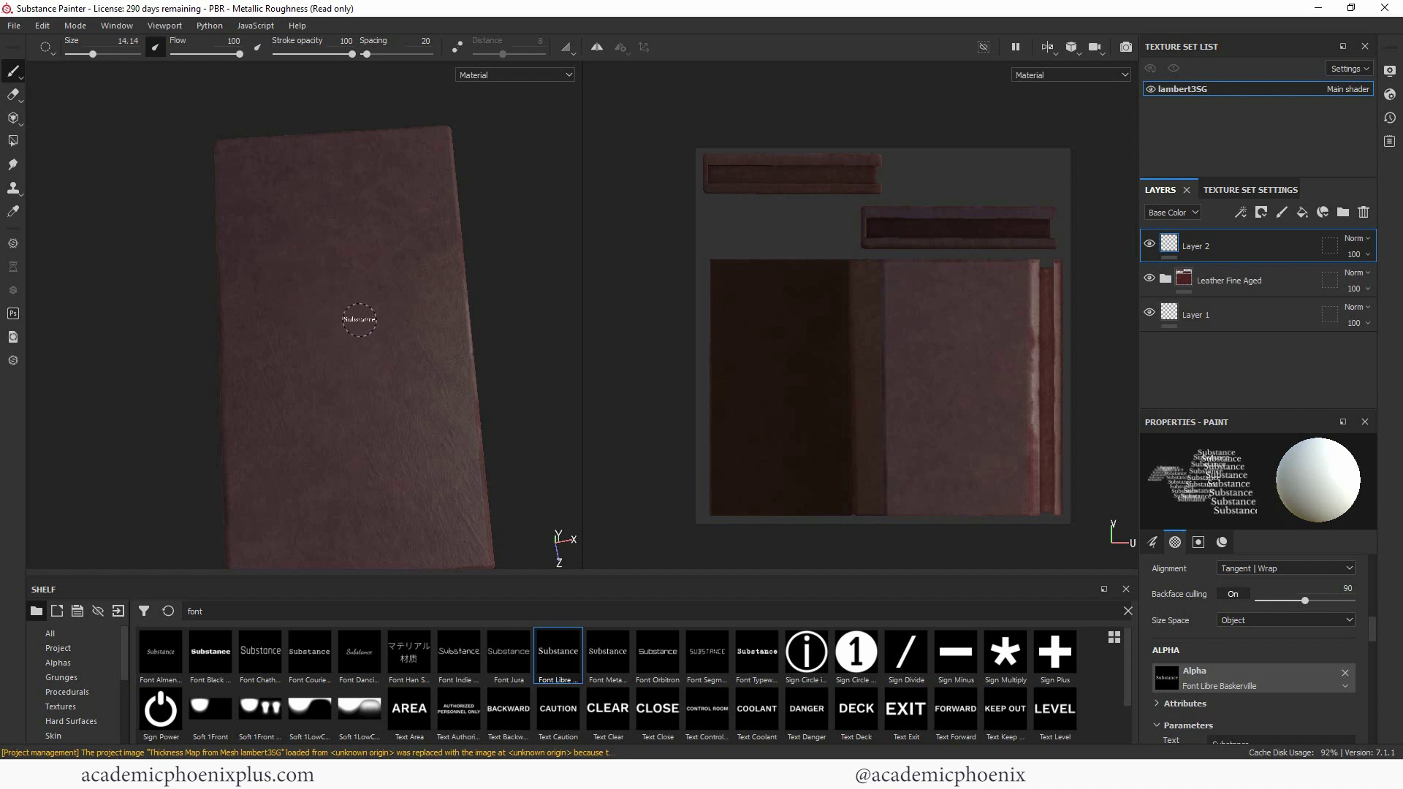
key("bracketright")
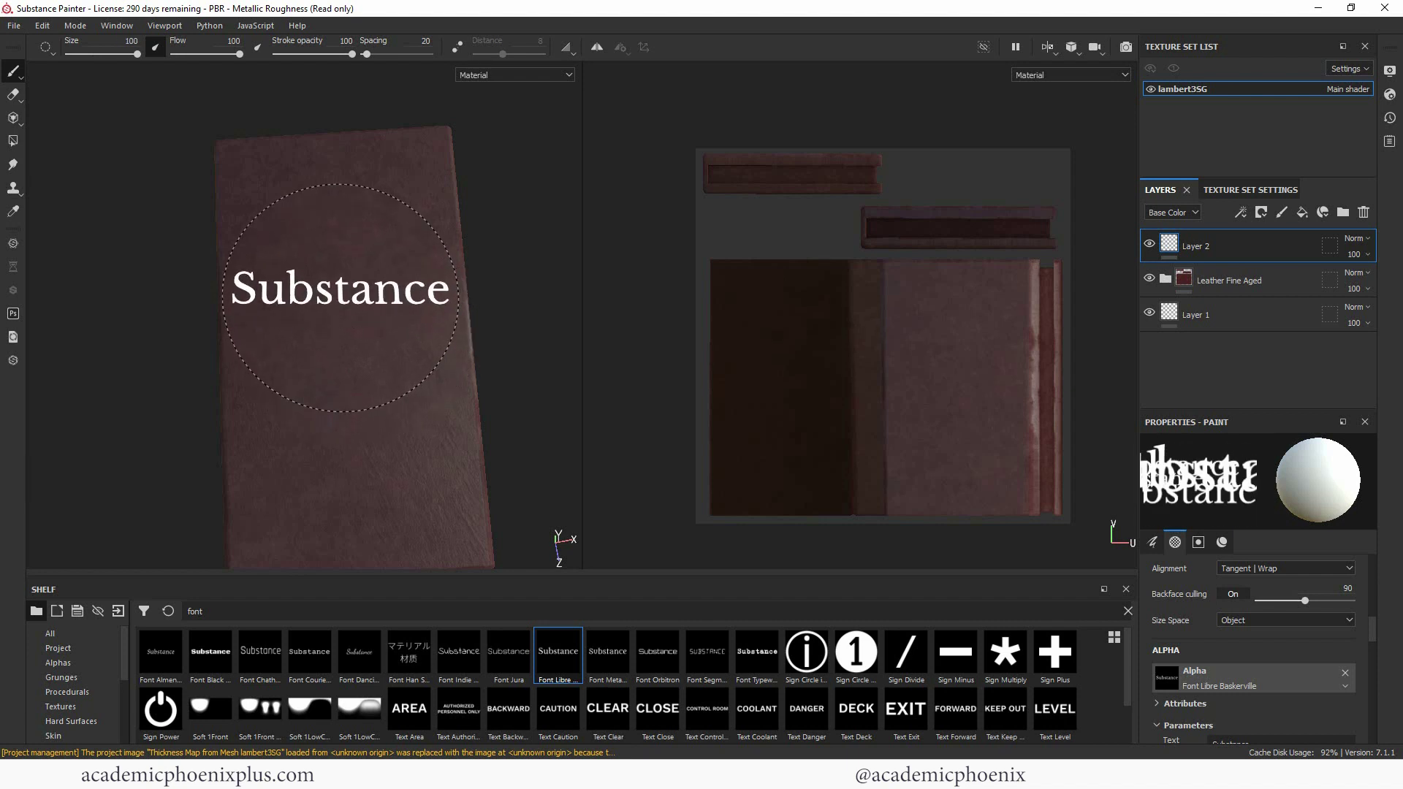
key("bracketleft")
key("bracketleft")
key("bracketleft")
key("bracketleft")
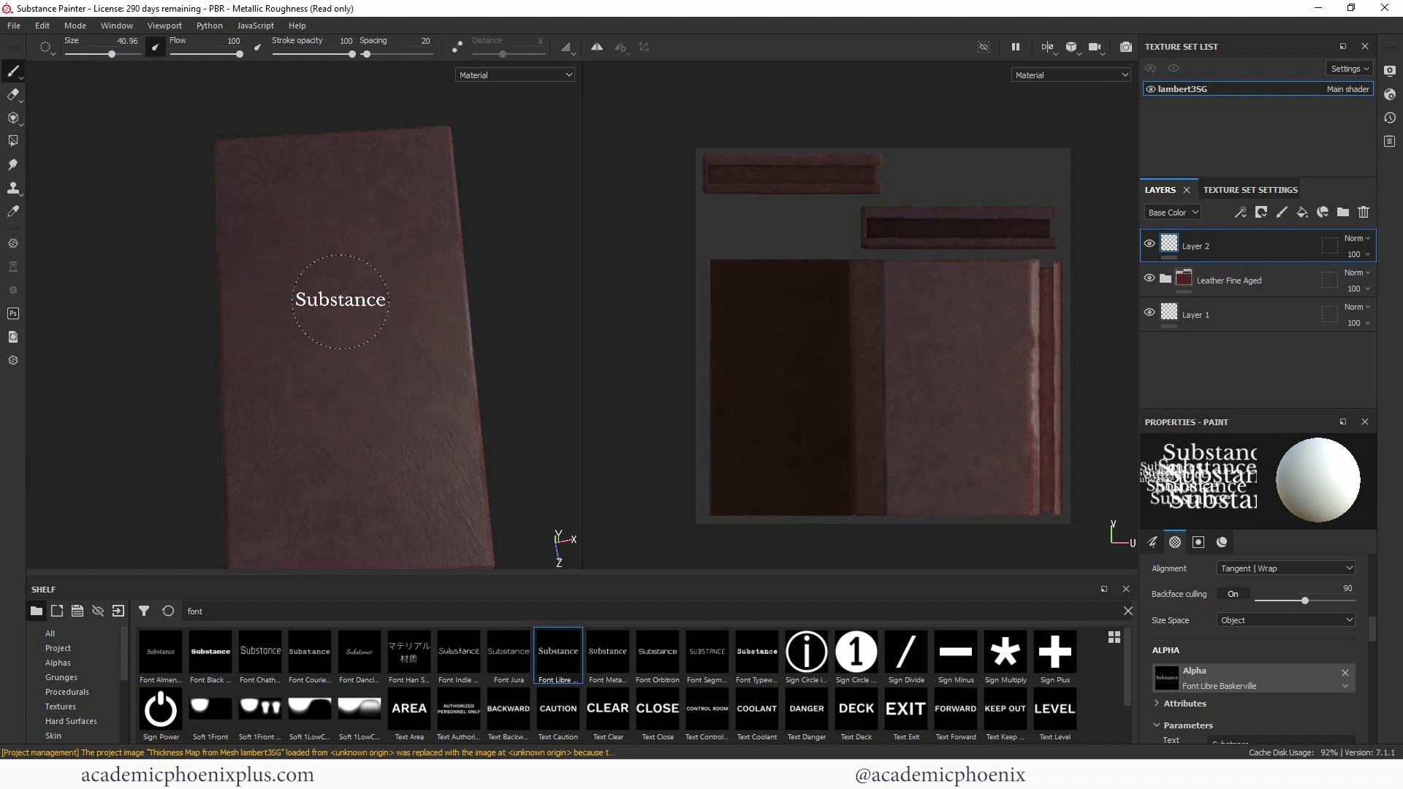
key("bracketright")
key("bracketright")
key("bracketright")
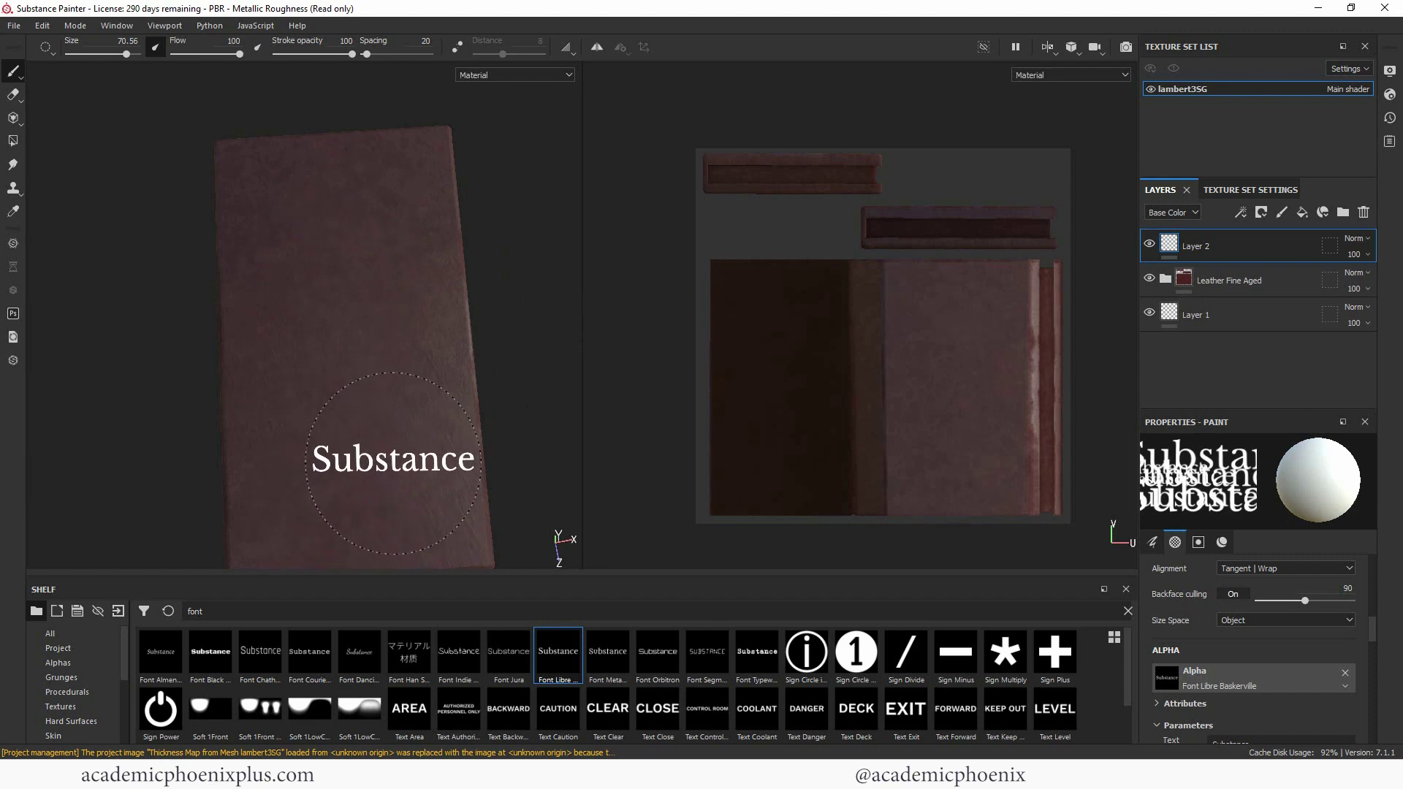
mouse_move(533, 252)
left_mouse_down("alt")
mouse_move(517, 298)
mouse_move(533, 280)
left_mouse_up("alt")
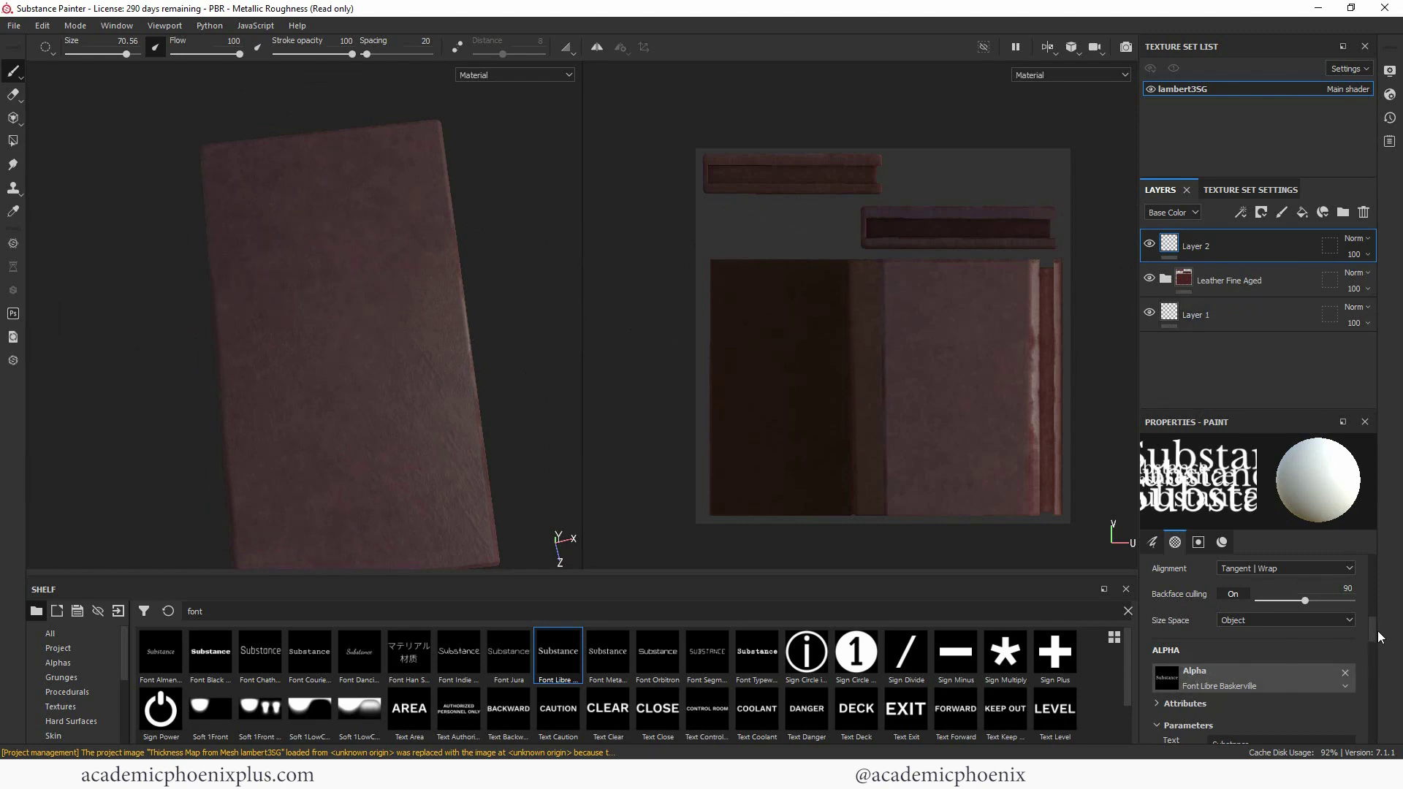
Step: Change the text of the font alpha to "How To"
left_click_drag(1374, 635, 1376, 642)
left_click(1280, 671)
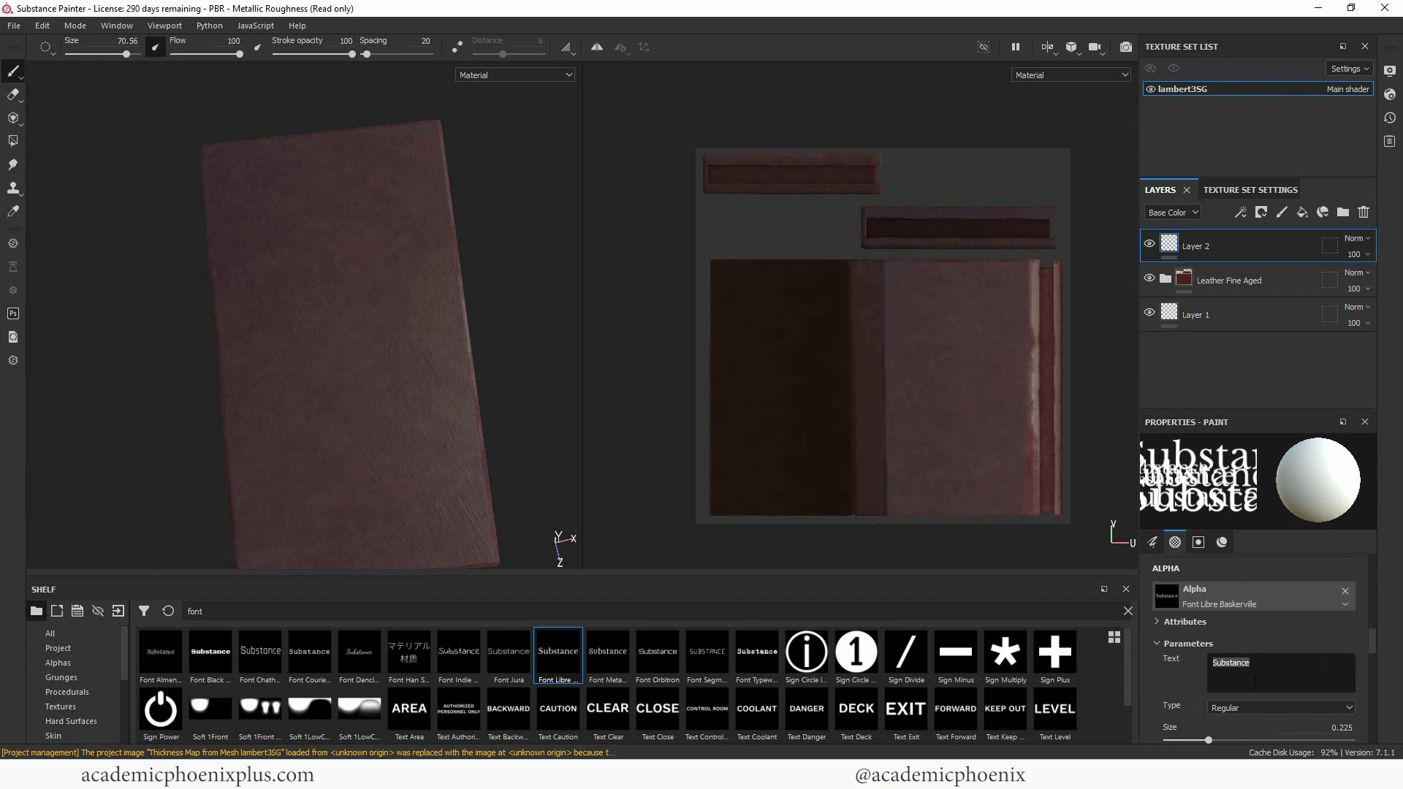
type("How To")
Step: Set the paint brush's base color to a light yellowish gold
left_click_drag(1374, 647, 1380, 703)
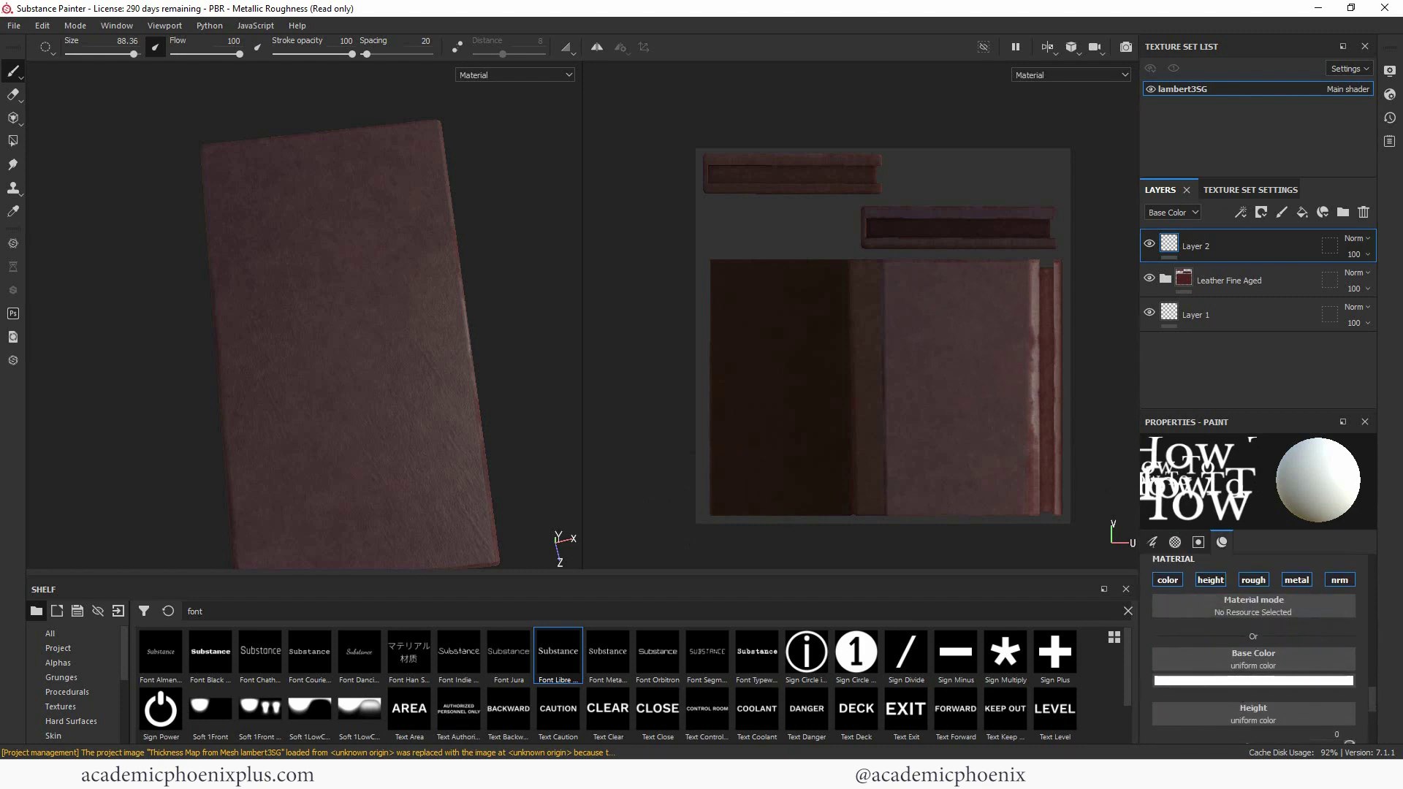
left_click(1264, 682)
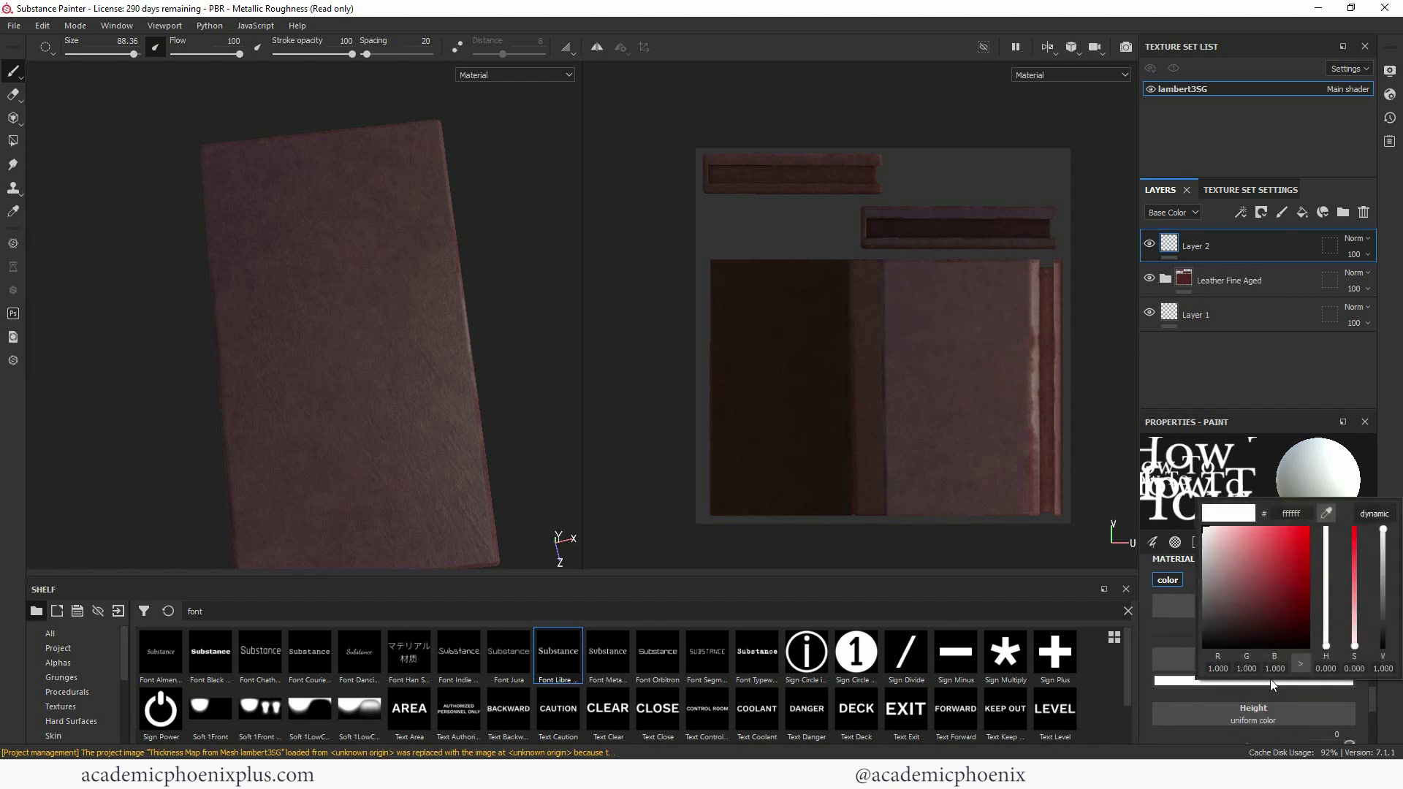
left_click_drag(1239, 552, 1243, 585)
left_click_drag(1325, 639, 1324, 629)
mouse_move(1242, 586)
left_mouse_down()
mouse_move(1254, 571)
mouse_move(1248, 590)
mouse_move(1265, 586)
mouse_move(1248, 590)
mouse_move(1251, 575)
left_mouse_up()
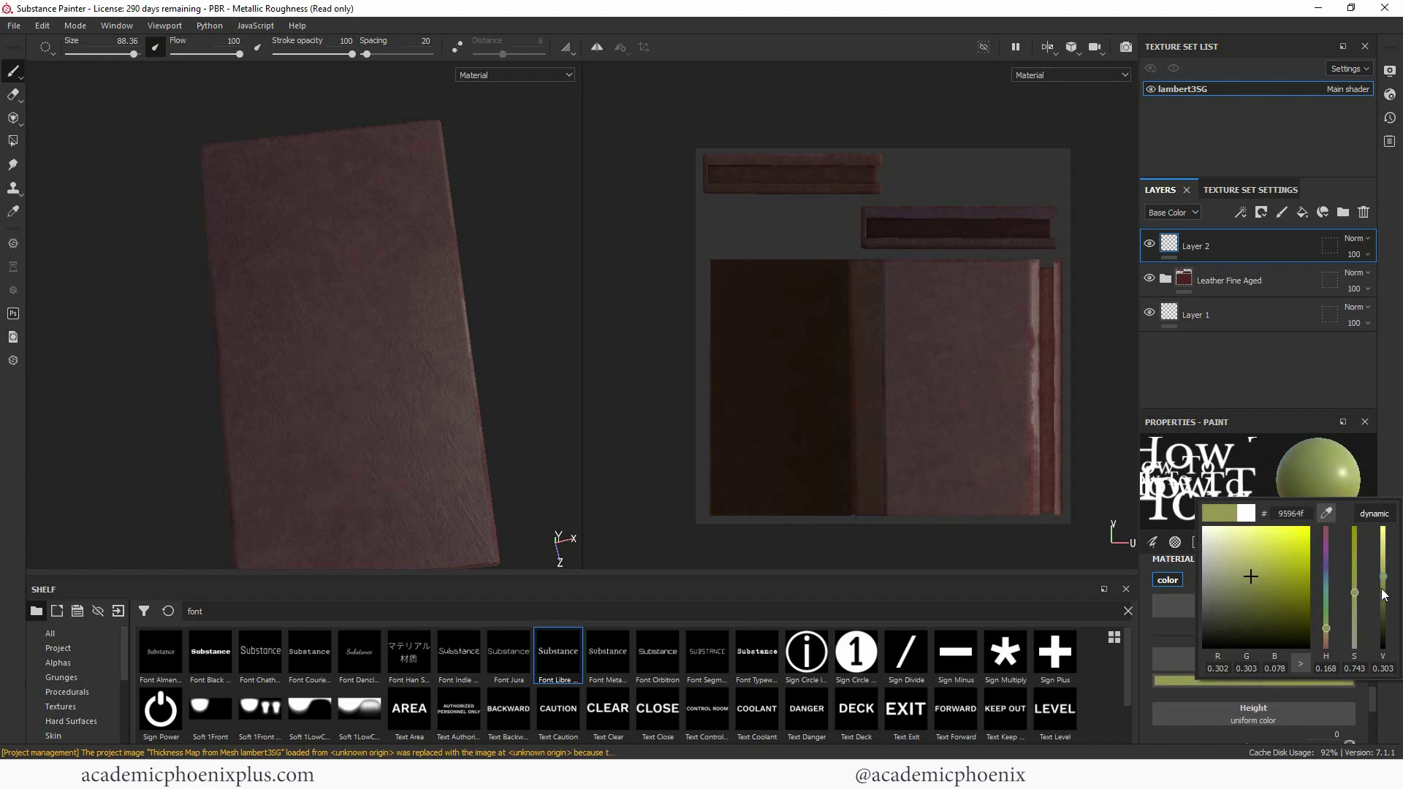
left_click_drag(1381, 589, 1382, 556)
left_click(1359, 374)
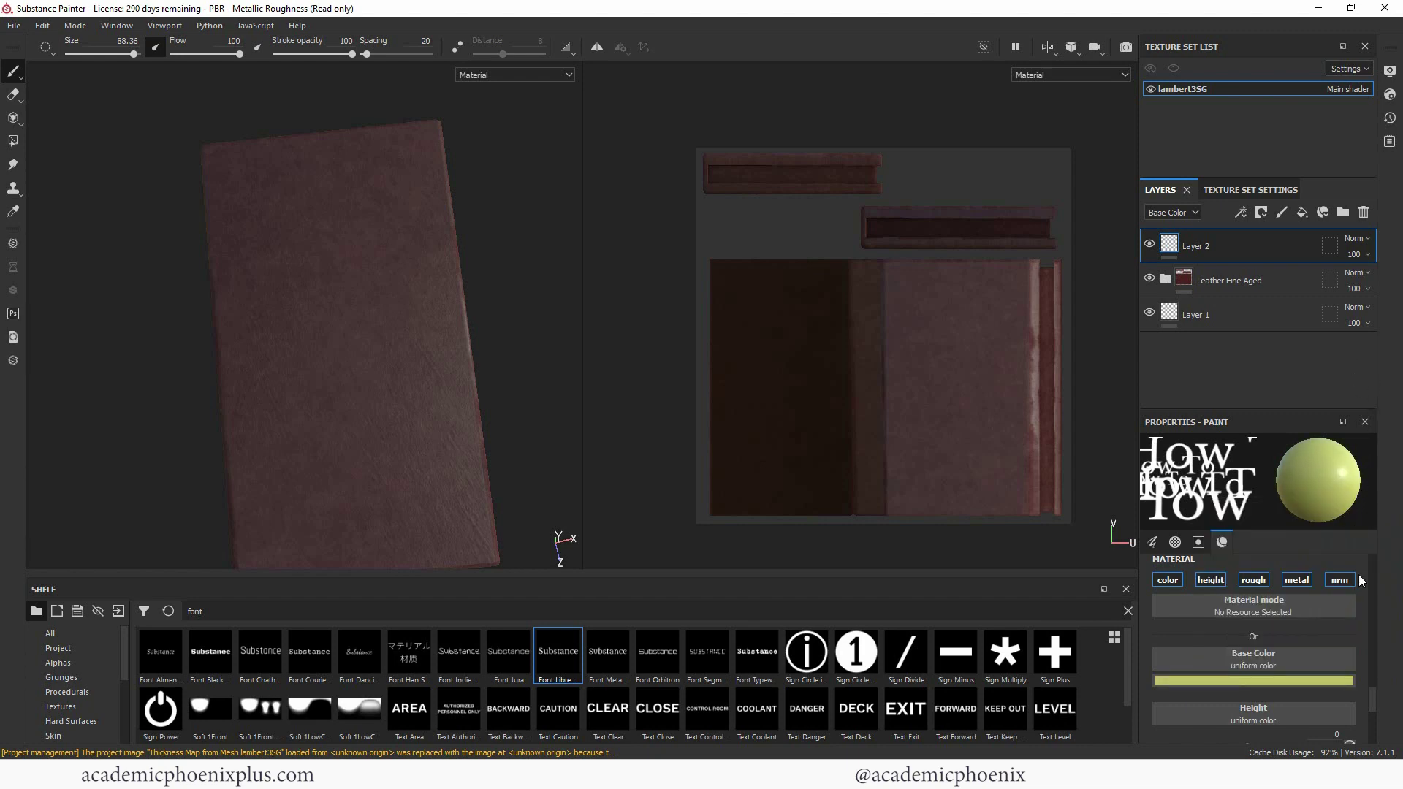
Step: Give the brush material a negative height, a roughness of 0.1245 and a metallic value of 0.7432
scroll(1374, 698, "down", 3)
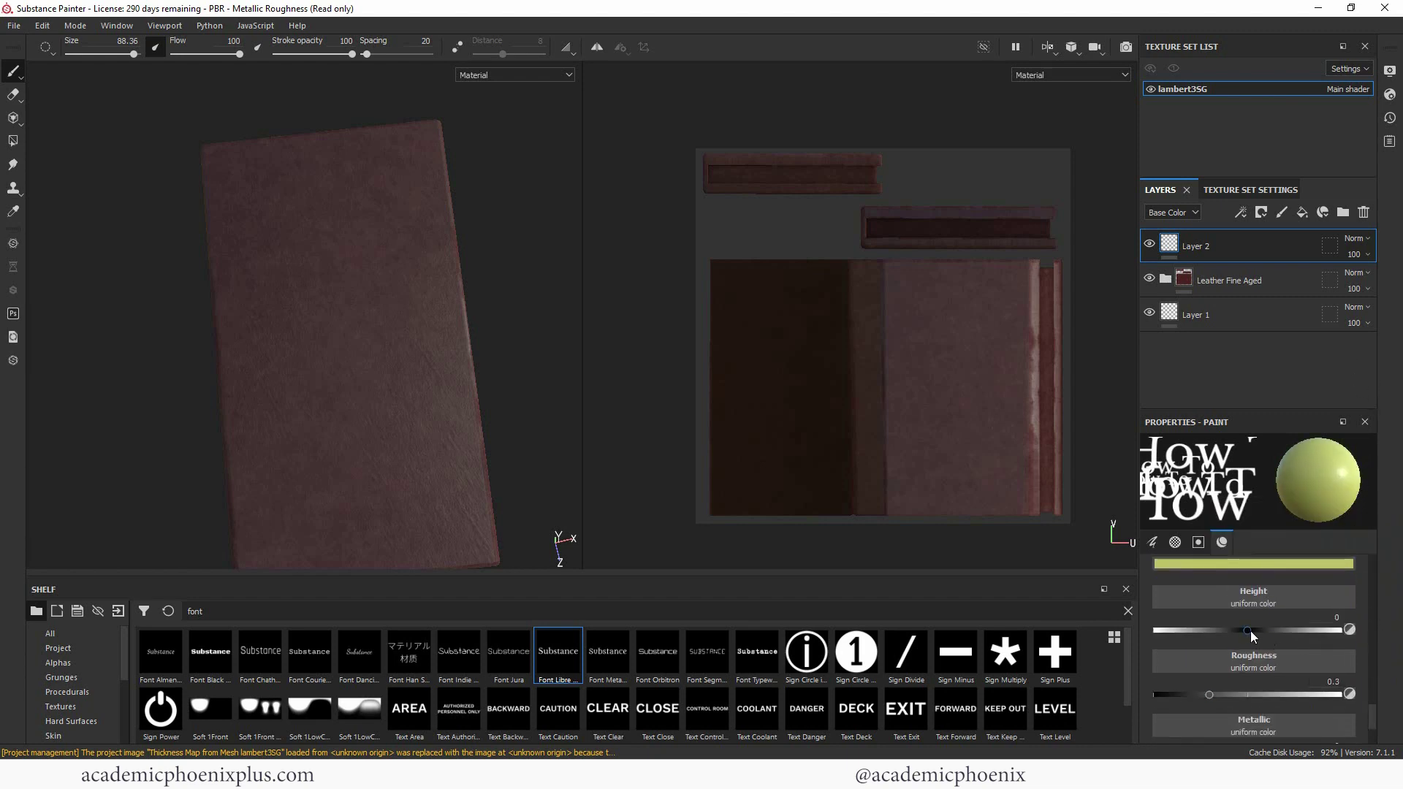
left_click_drag(1250, 630, 1199, 630)
left_click_drag(1216, 696, 1177, 691)
left_click_drag(1369, 711, 1293, 725)
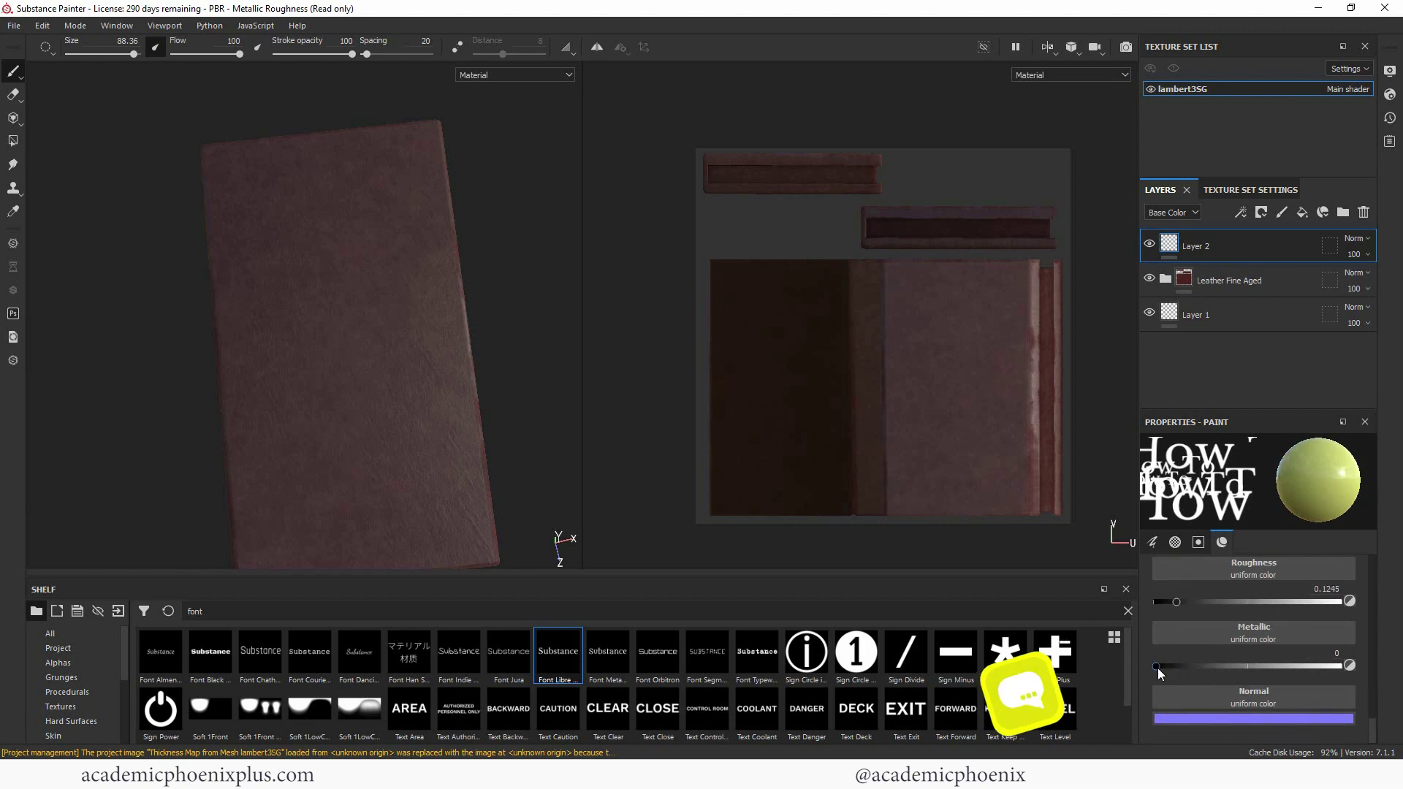
left_click_drag(1157, 666, 1292, 666)
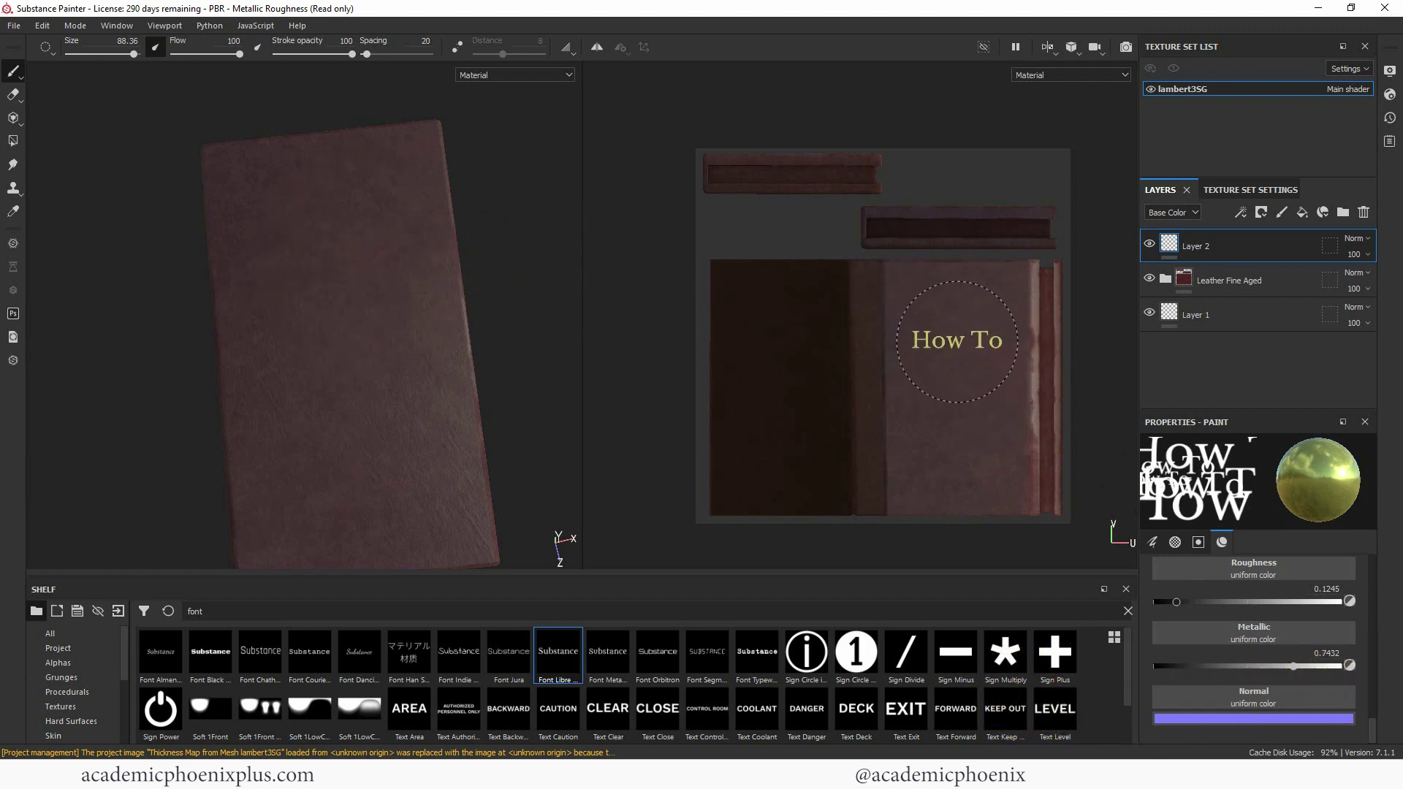
Step: Try stamping "How To" on the upper front cover in the UV layout, check it on the book, and undo it
right_click_drag(977, 340, 1085, 388, "alt")
middle_click_drag(942, 372, 906, 355, "alt")
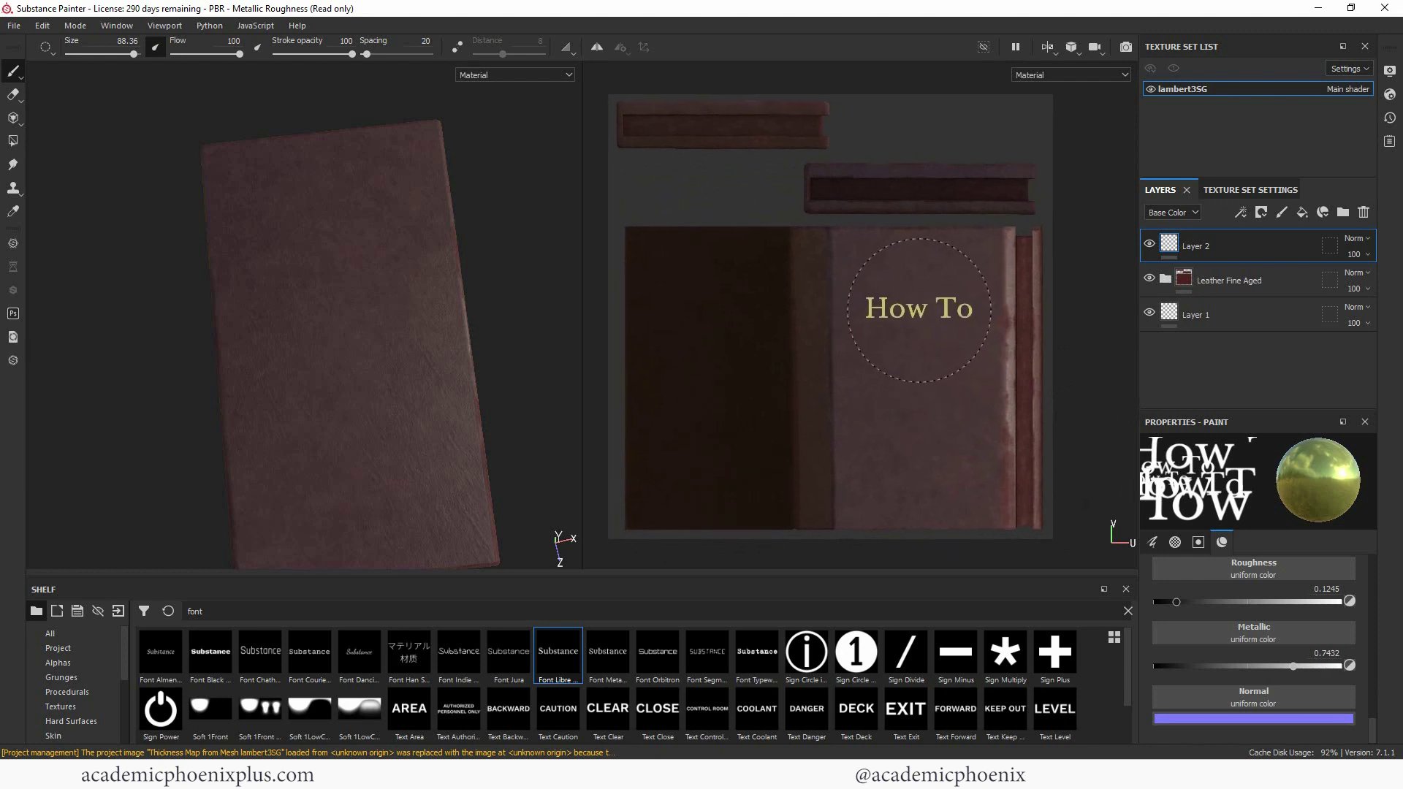
left_click(922, 314)
mouse_move(557, 358)
left_mouse_down("alt")
mouse_move(538, 251)
mouse_move(627, 187)
mouse_move(509, 311)
mouse_move(501, 343)
left_mouse_up("alt")
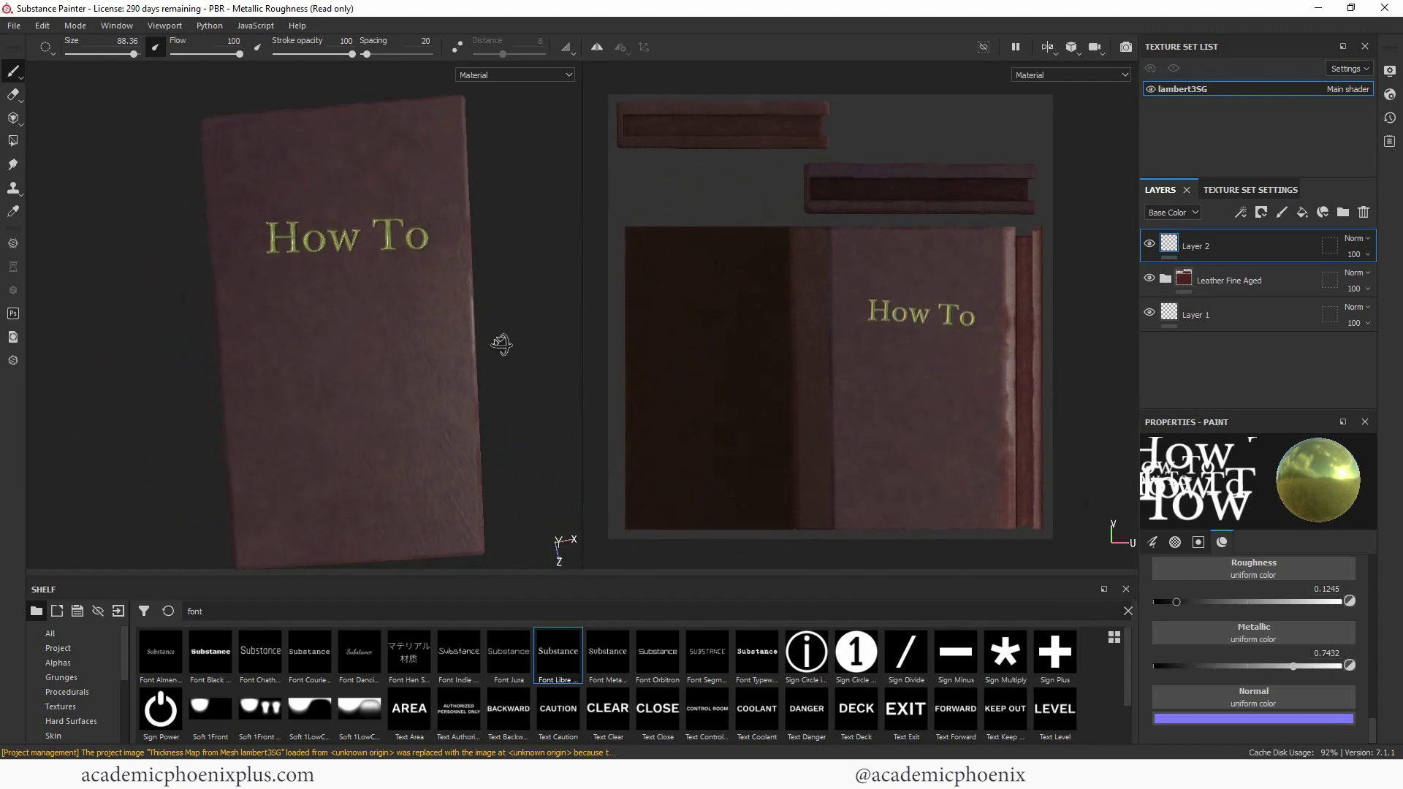
key("ctrl+z")
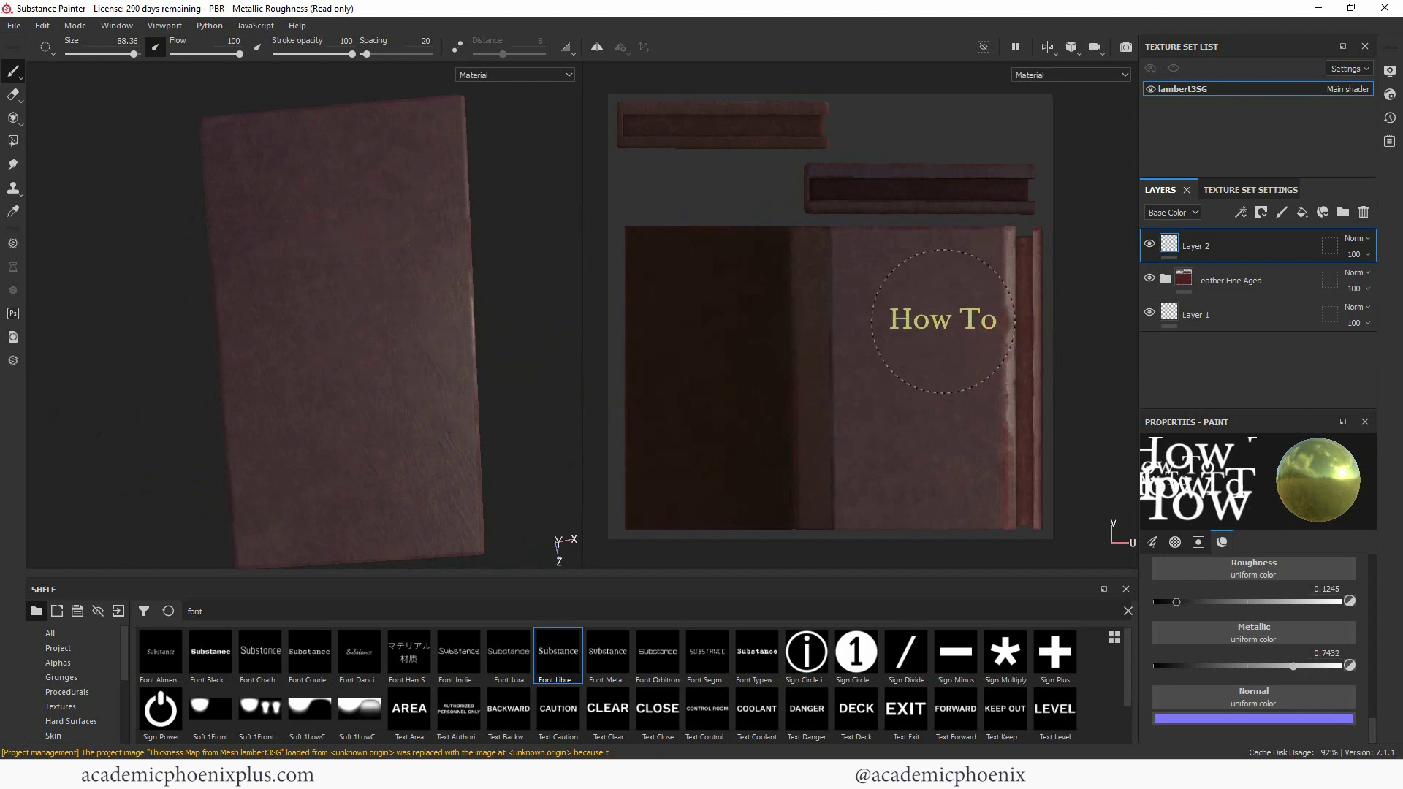
Step: Stamp "How To" centered on the upper part of the front cover in the UV layout and inspect the whole book
left_click(916, 315)
left_click_drag(533, 384, 519, 332, "alt")
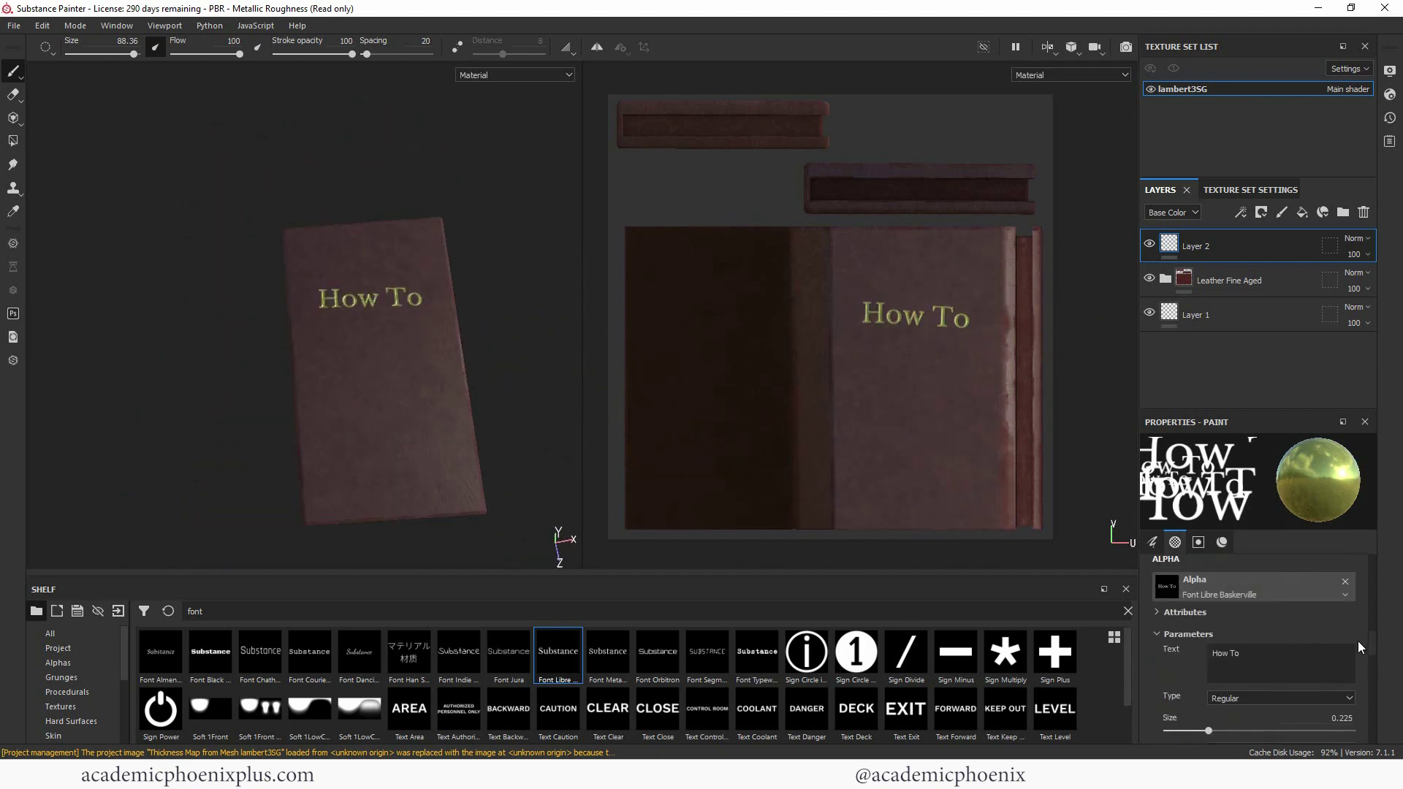
Step: Replace the font alpha's wording with "Text"
left_click_drag(1357, 642, 1357, 645)
left_click_drag(1266, 637, 1202, 632)
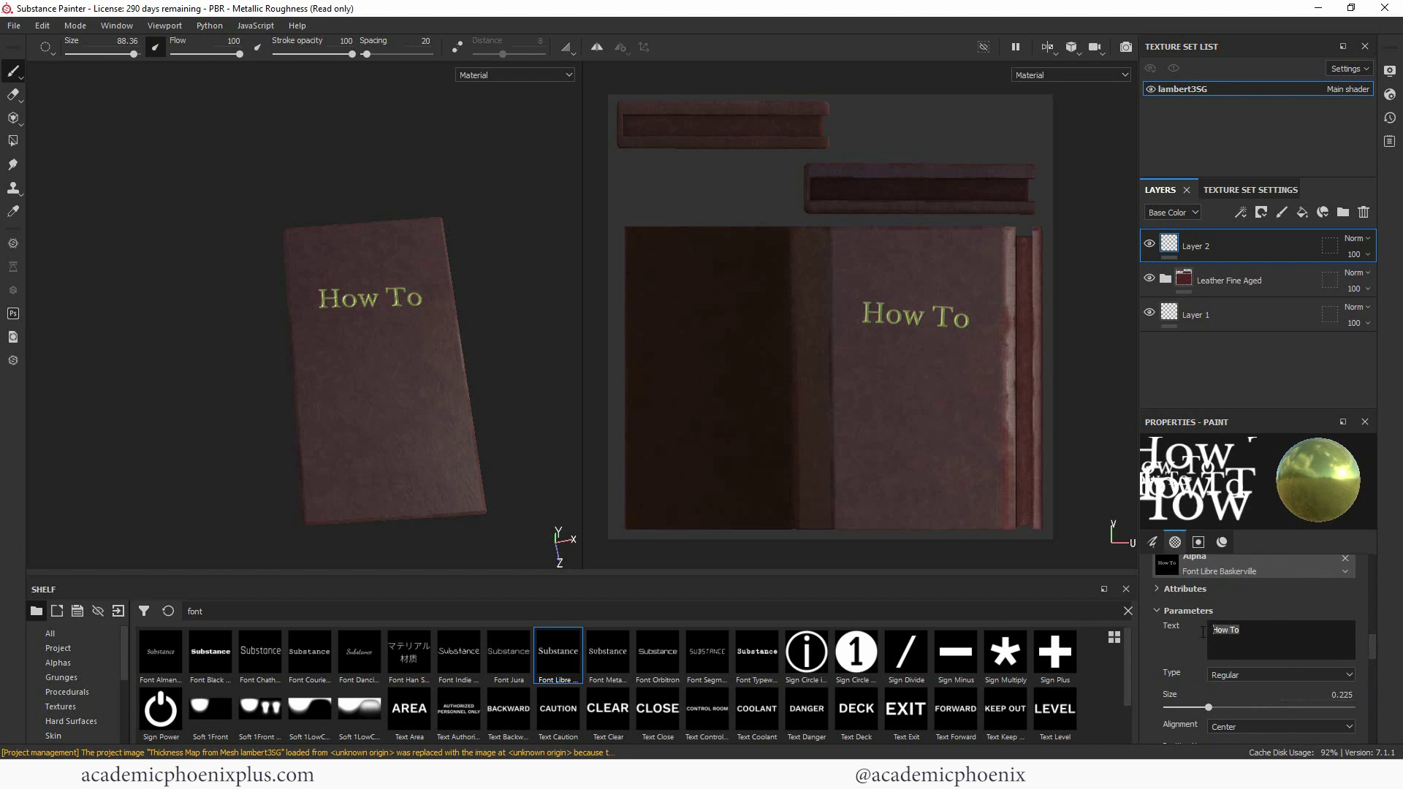
type("Text")
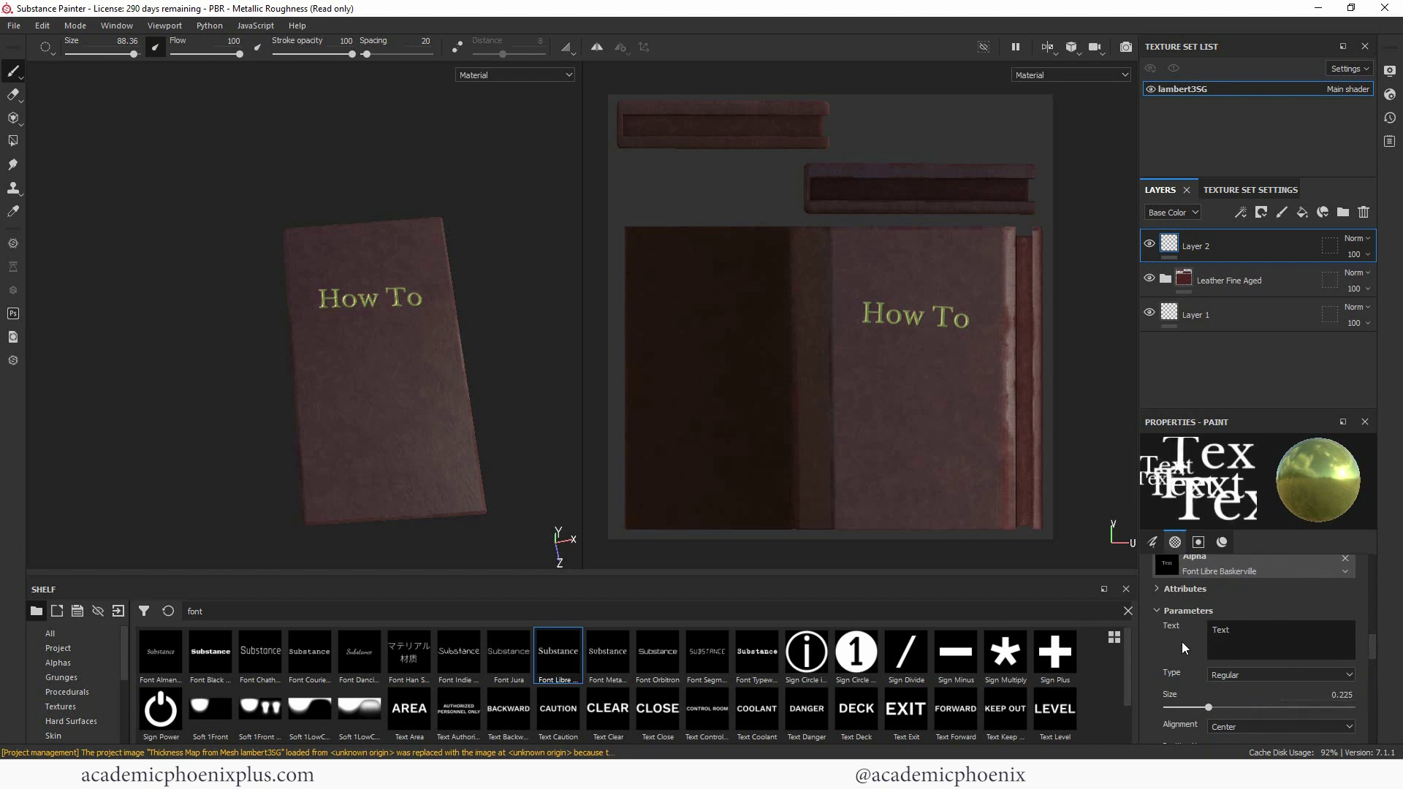
Step: Try stamping "Texture in" across the middle of the front cover in the UV layout, check it on the book, and undo it
type("ure in")
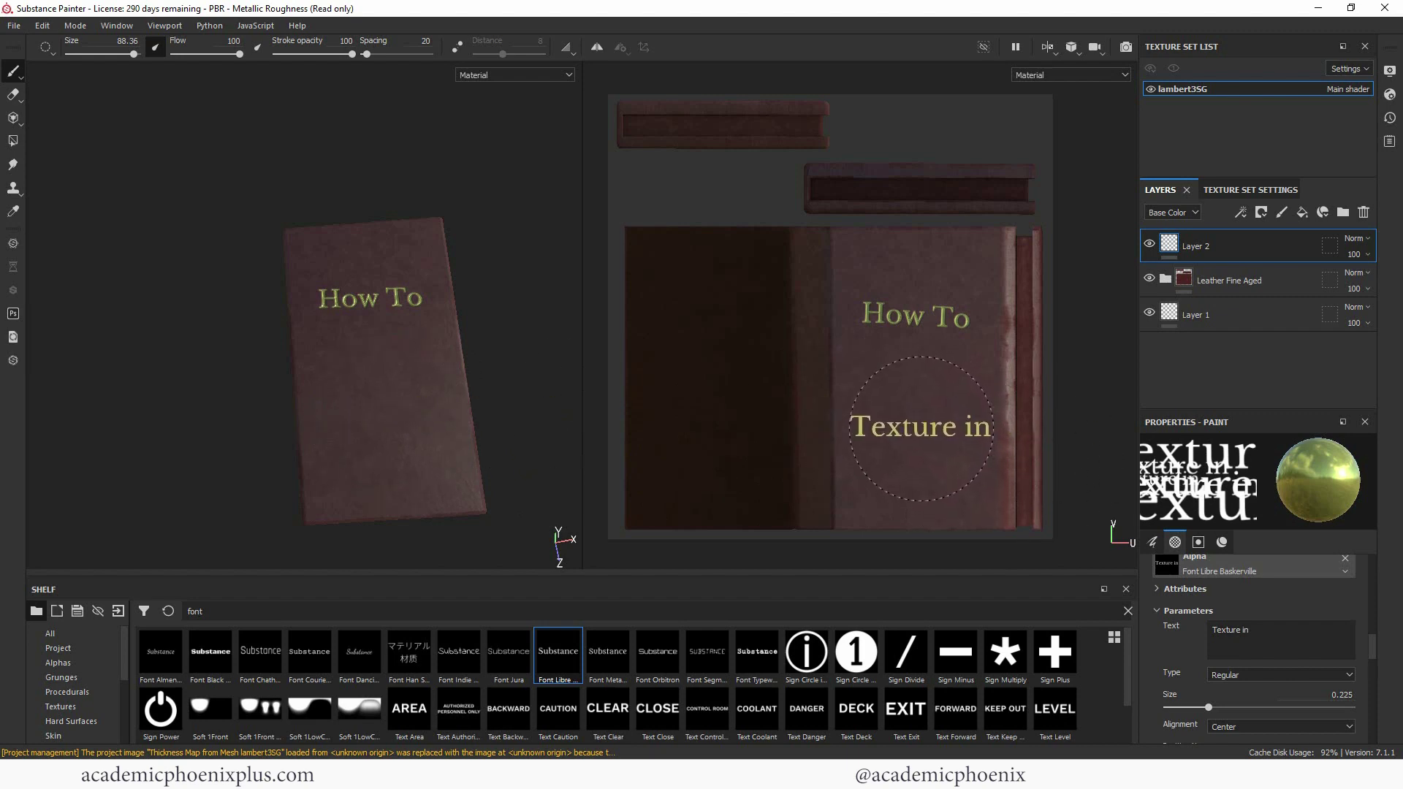
left_click(920, 425)
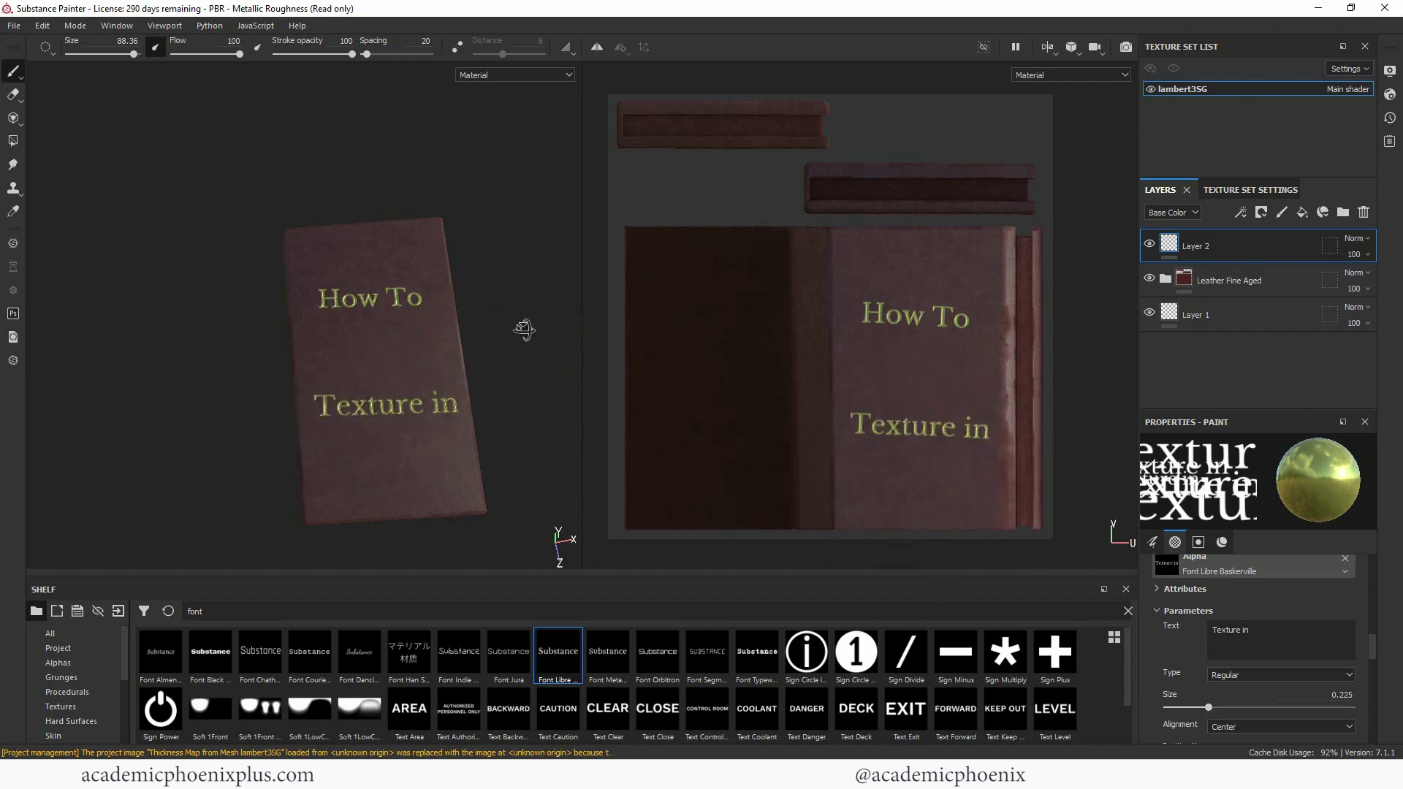
mouse_move(523, 326)
left_mouse_down("alt")
mouse_move(496, 367)
mouse_move(520, 348)
left_mouse_up("alt")
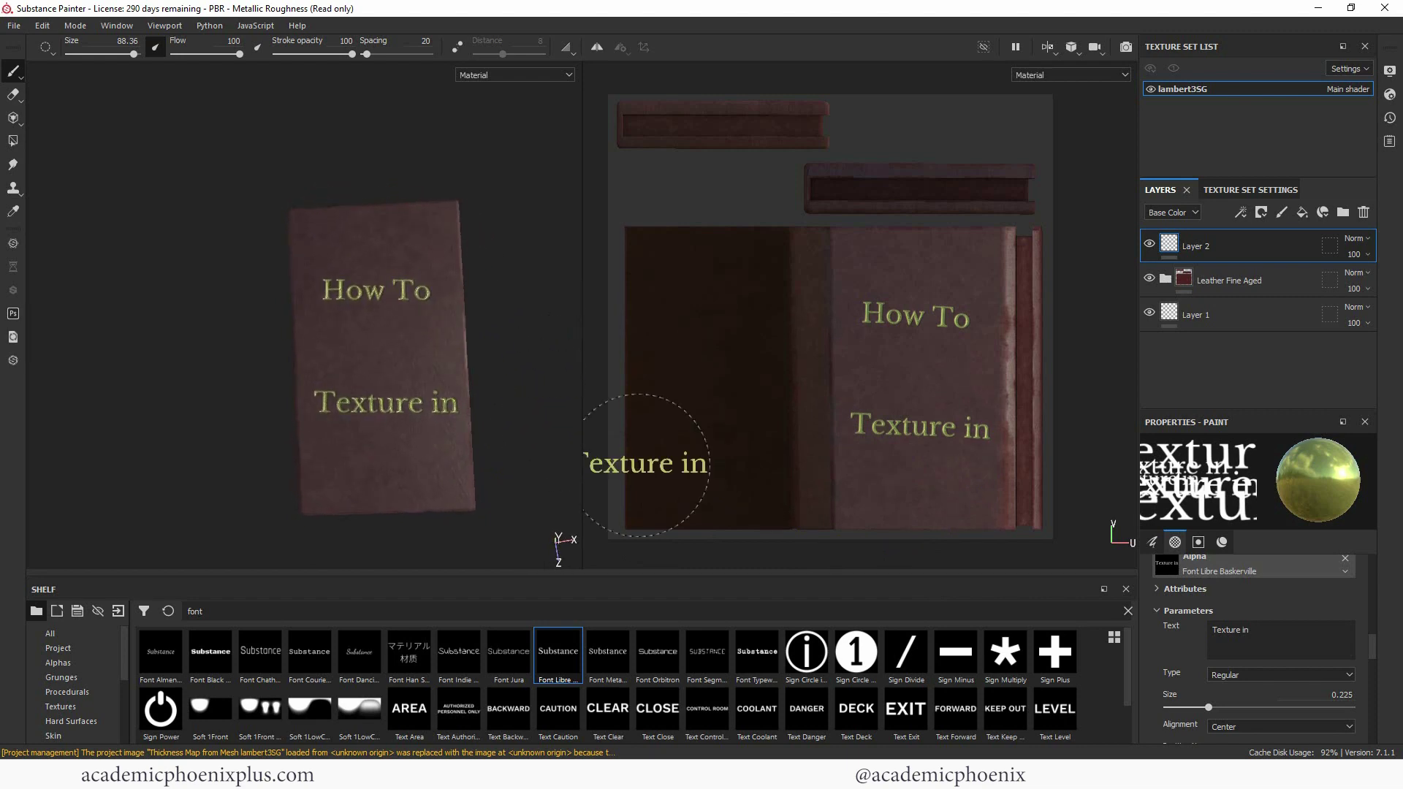
key("ctrl+z")
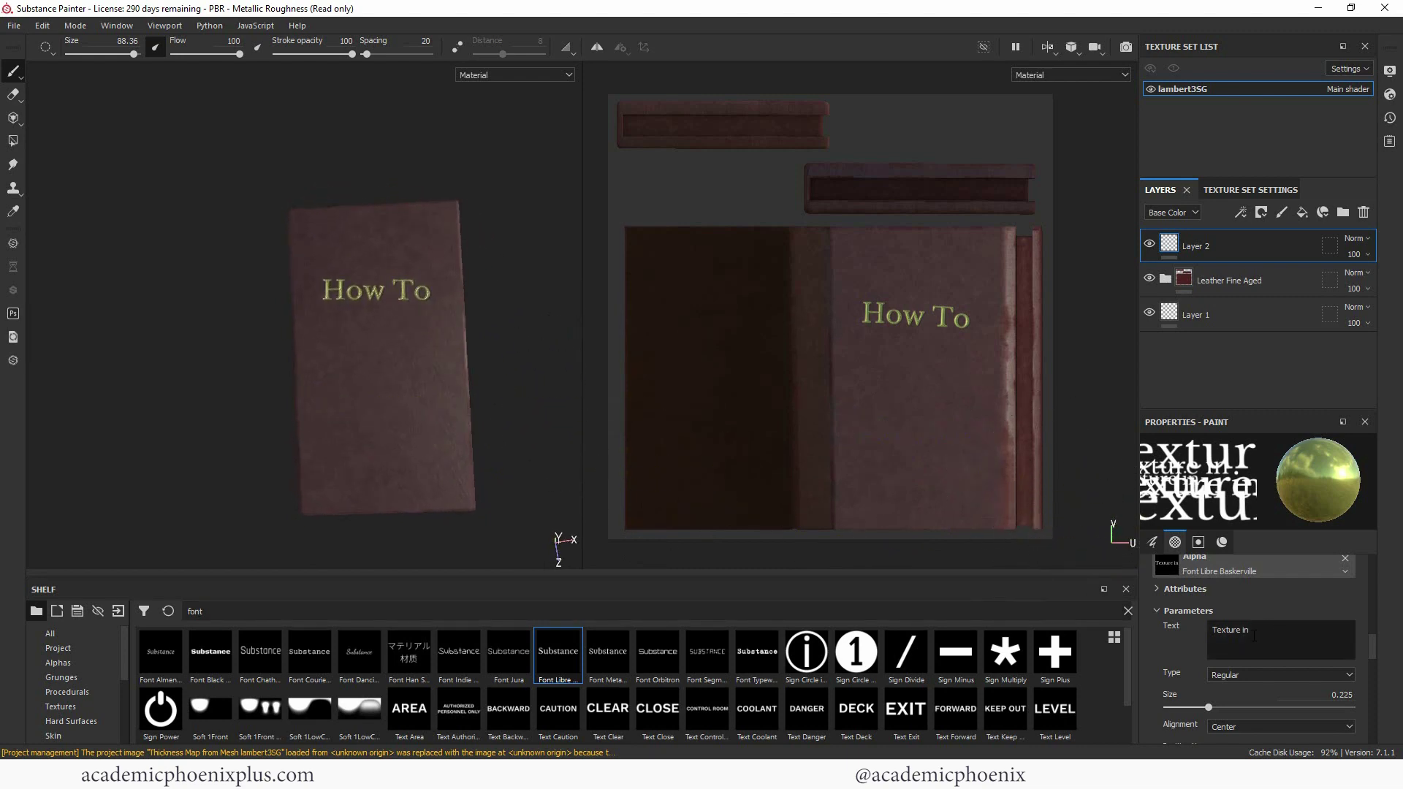
Step: Capitalize the font alpha's wording to "Texture In" and try stamping it across the middle of the front cover
type("I")
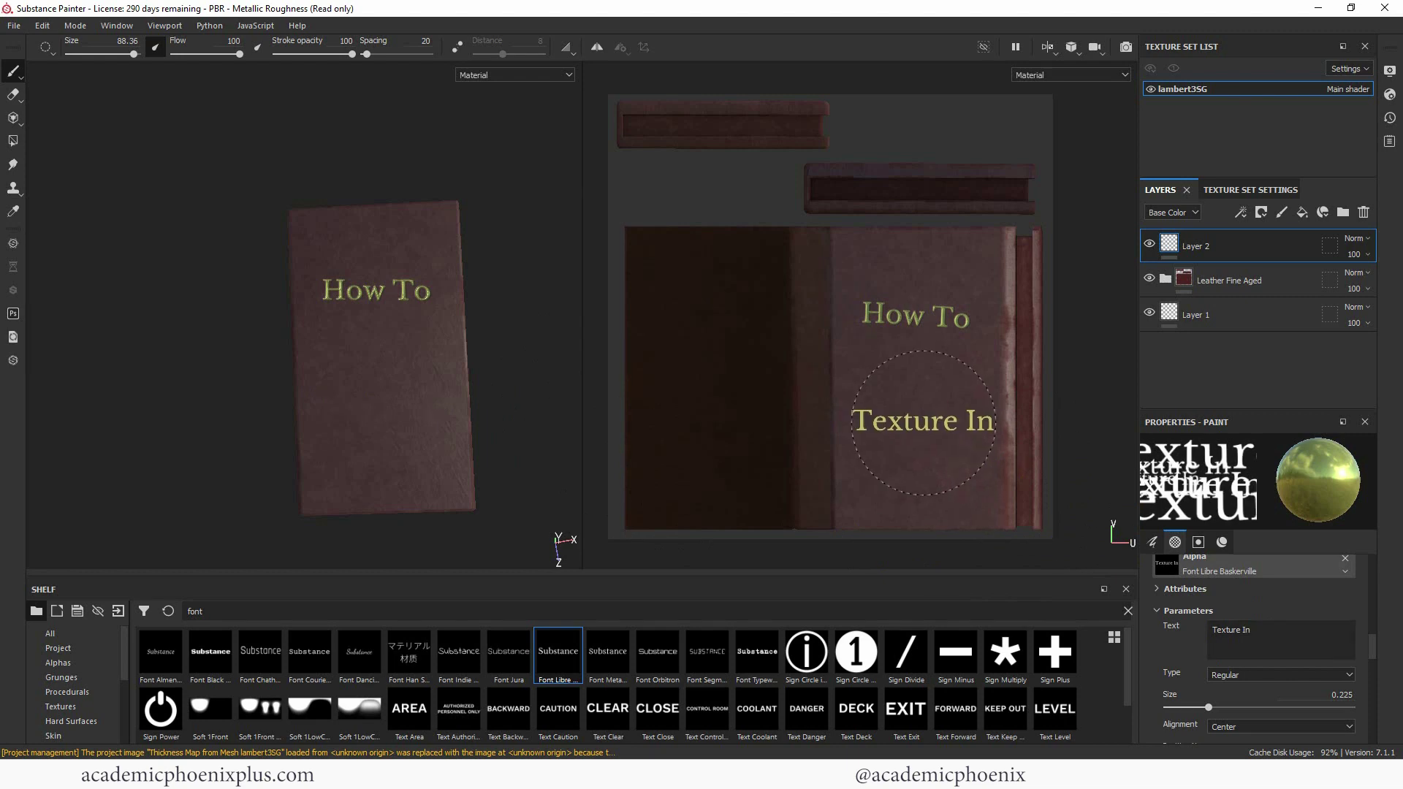
left_click(916, 426)
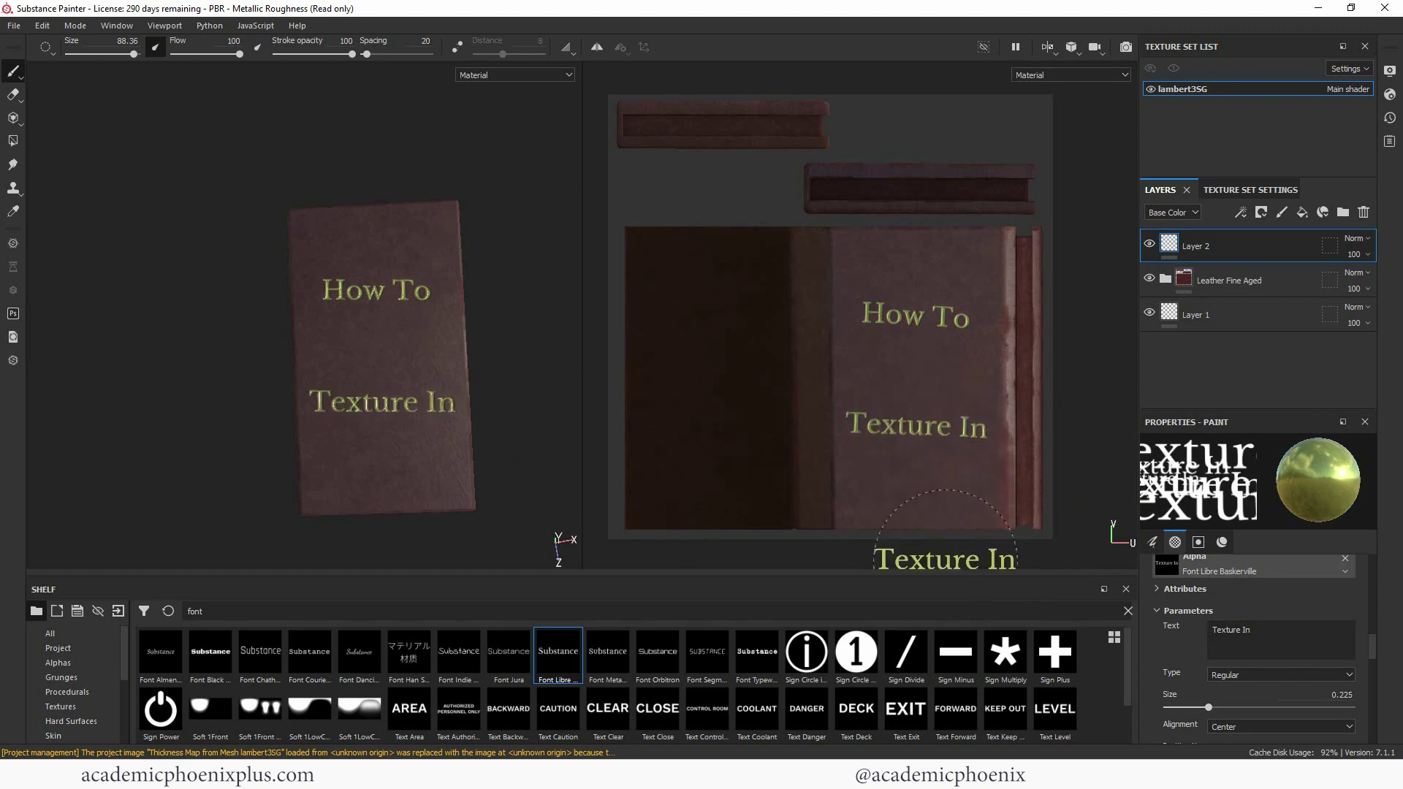
left_click_drag(506, 383, 495, 388, "alt")
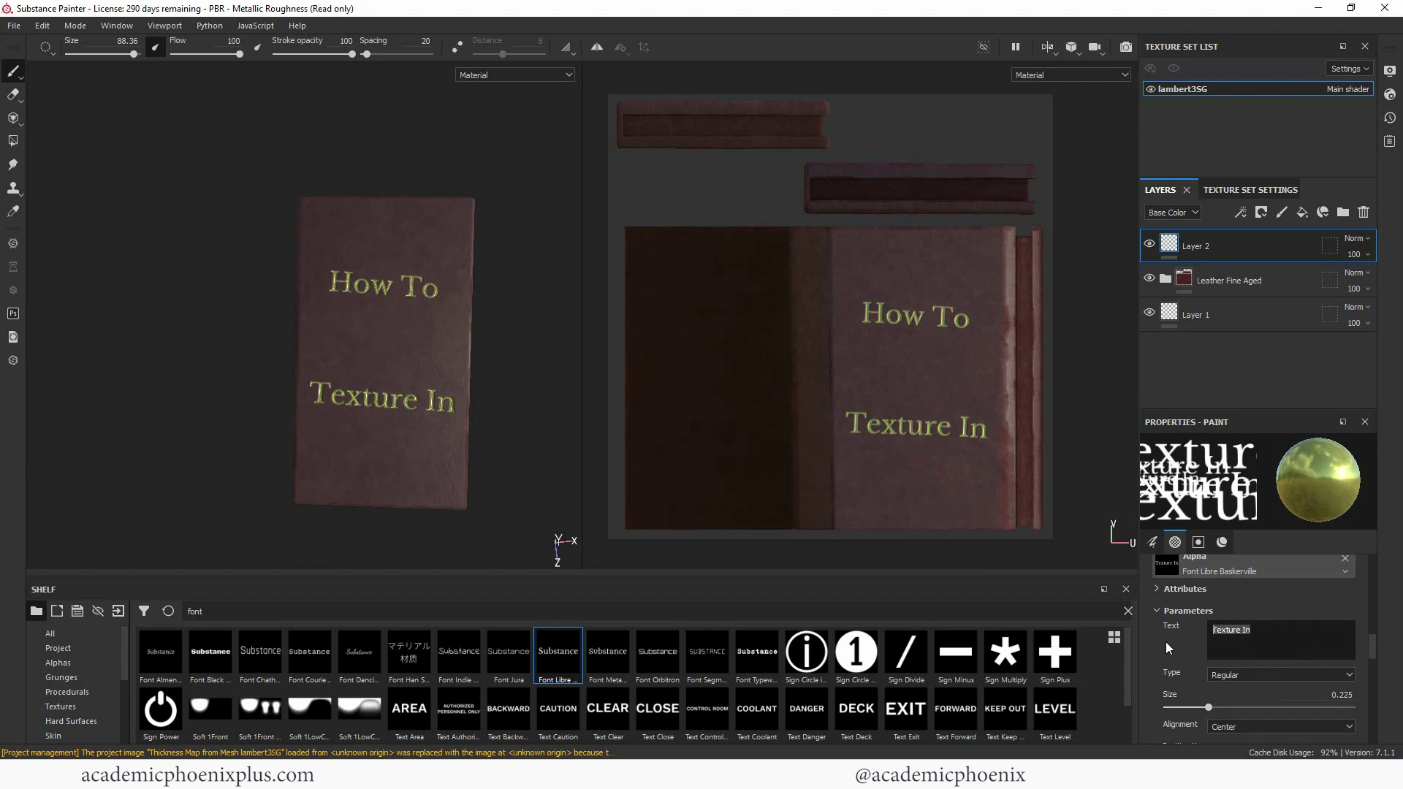
Step: Undo the "Texture In" stamp and stamp "Substance" on the lower front cover in the UV layout at brush size 92.16
type("Substance")
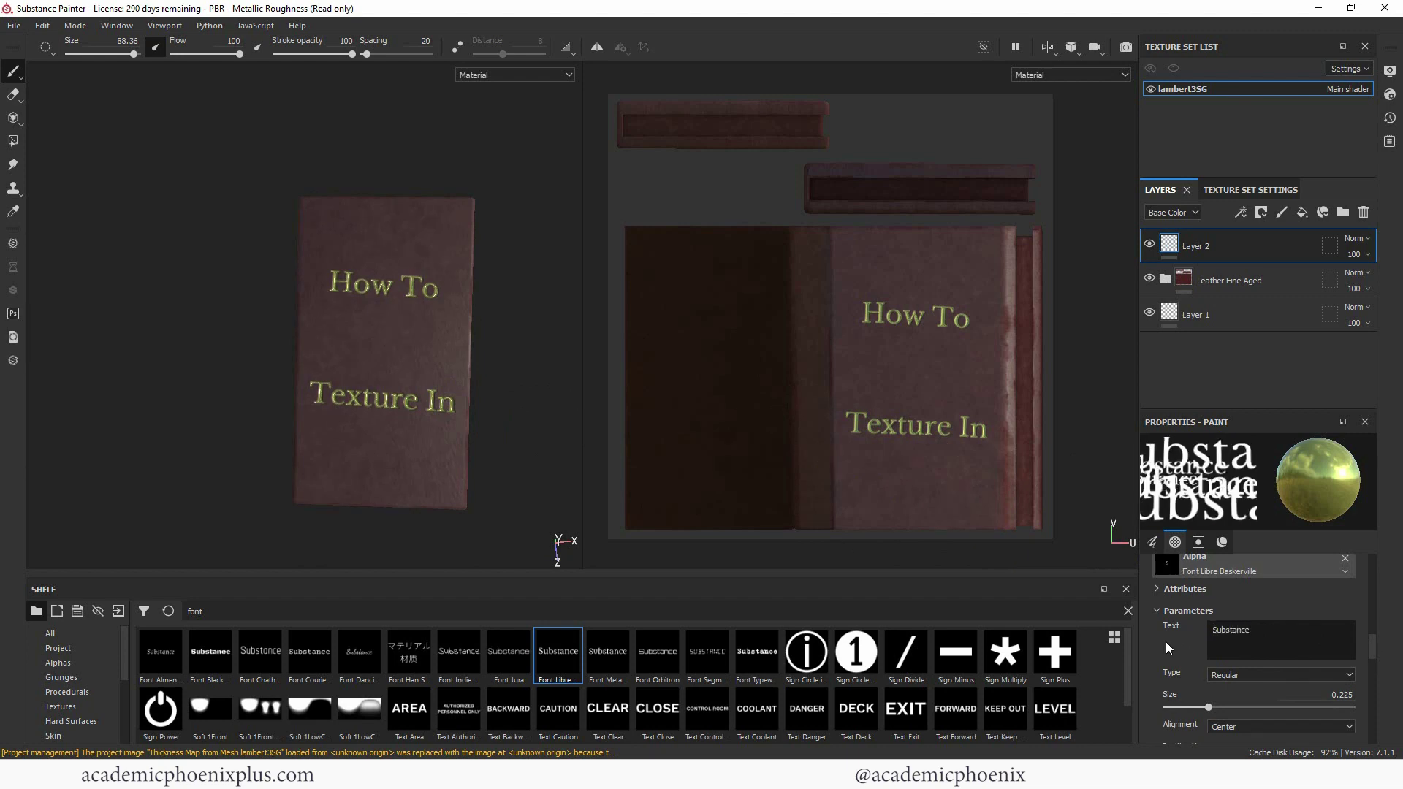
key("ctrl+z")
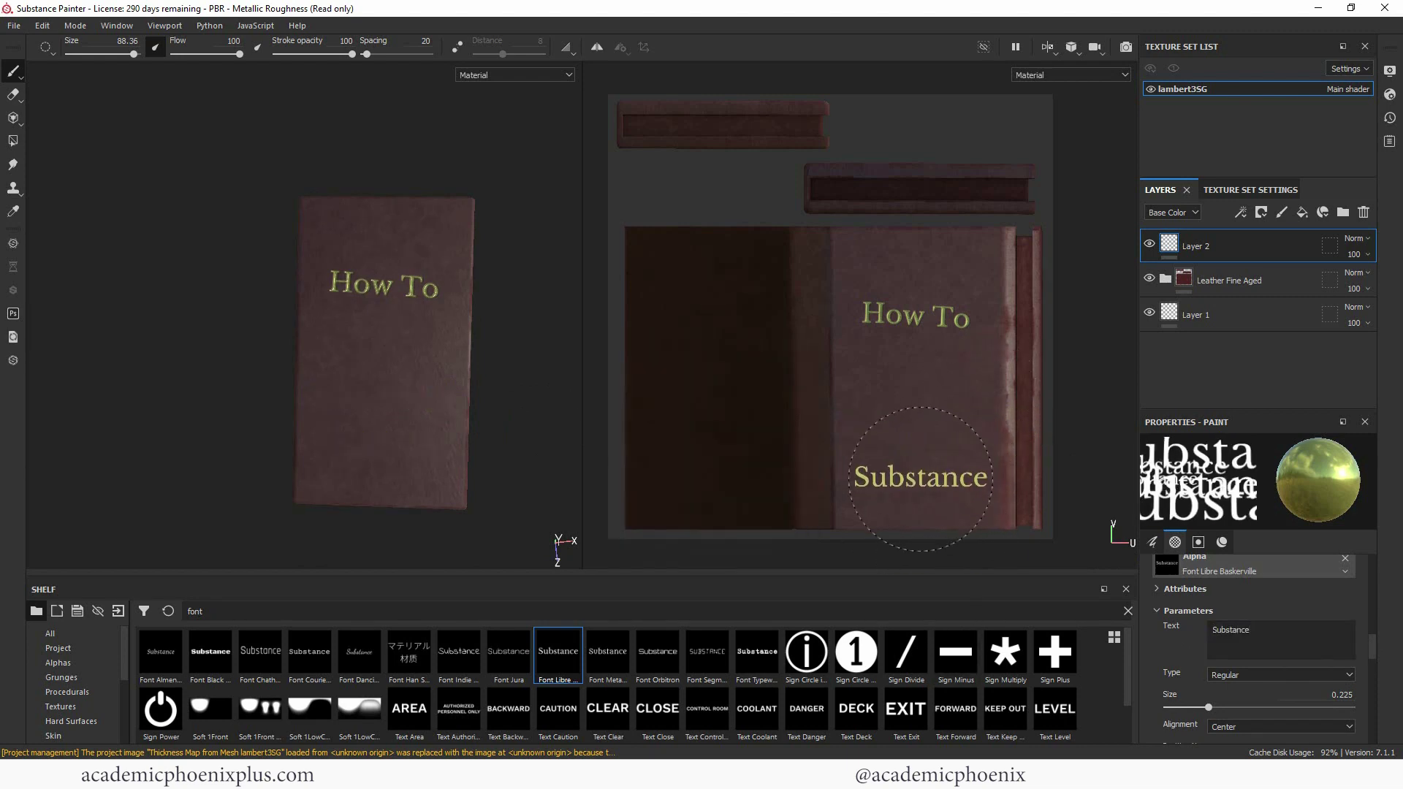
key("bracketright")
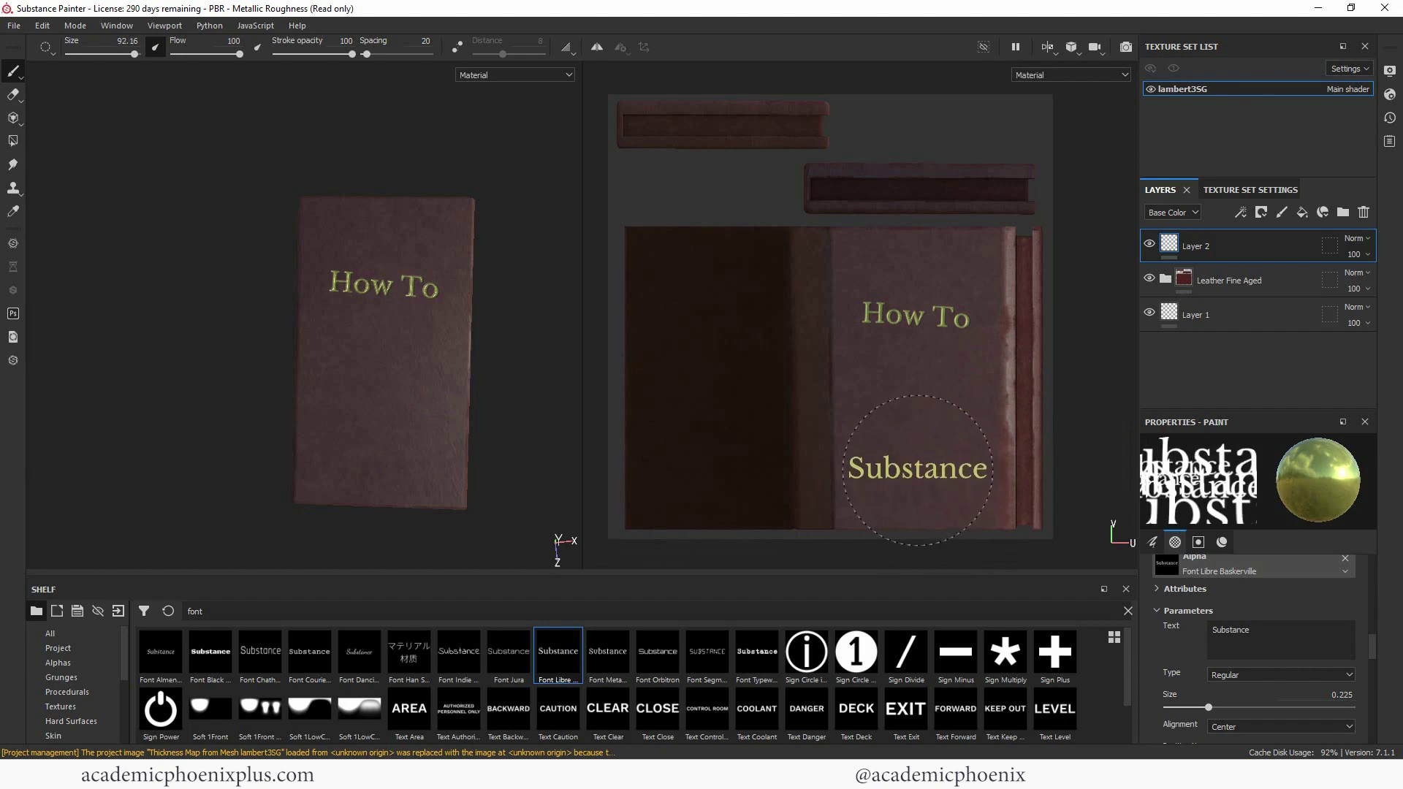
left_click(918, 468)
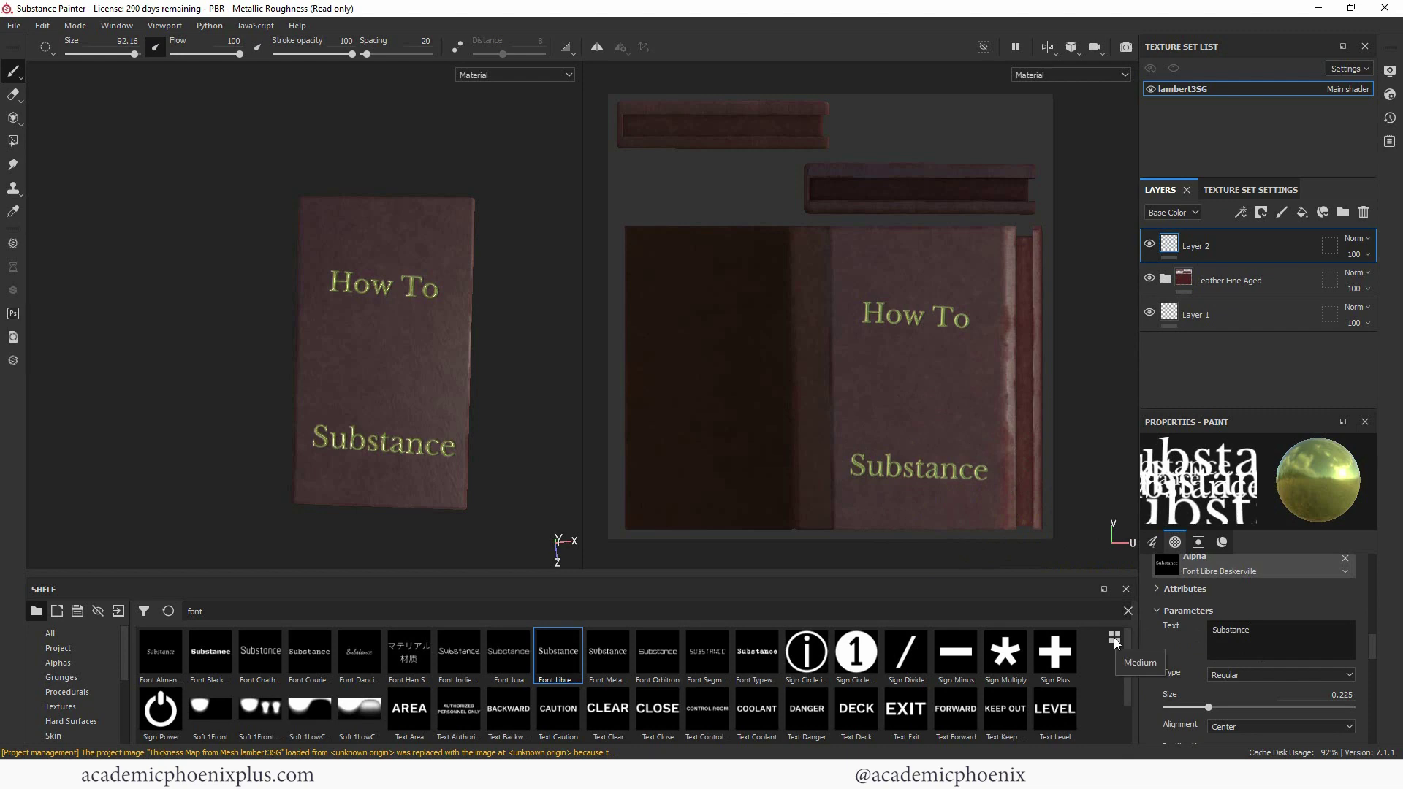
Step: Stamp "Texture In" at brush size 64 directly beneath "How To" in the UV layout and check it on the book
type("Texture In")
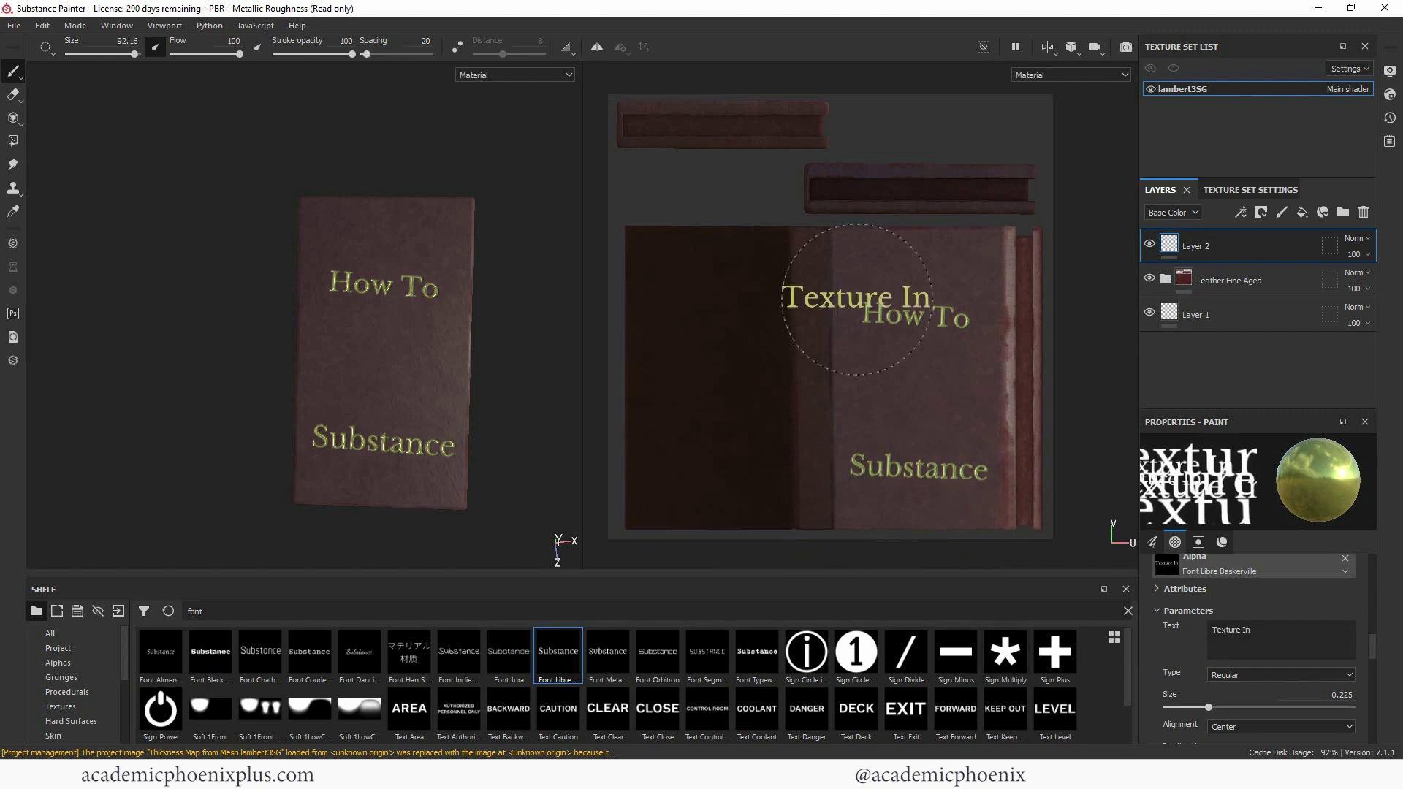
right_click_drag(917, 360, 877, 360, "ctrl")
left_click(914, 344)
left_click_drag(278, 351, 226, 363, "alt")
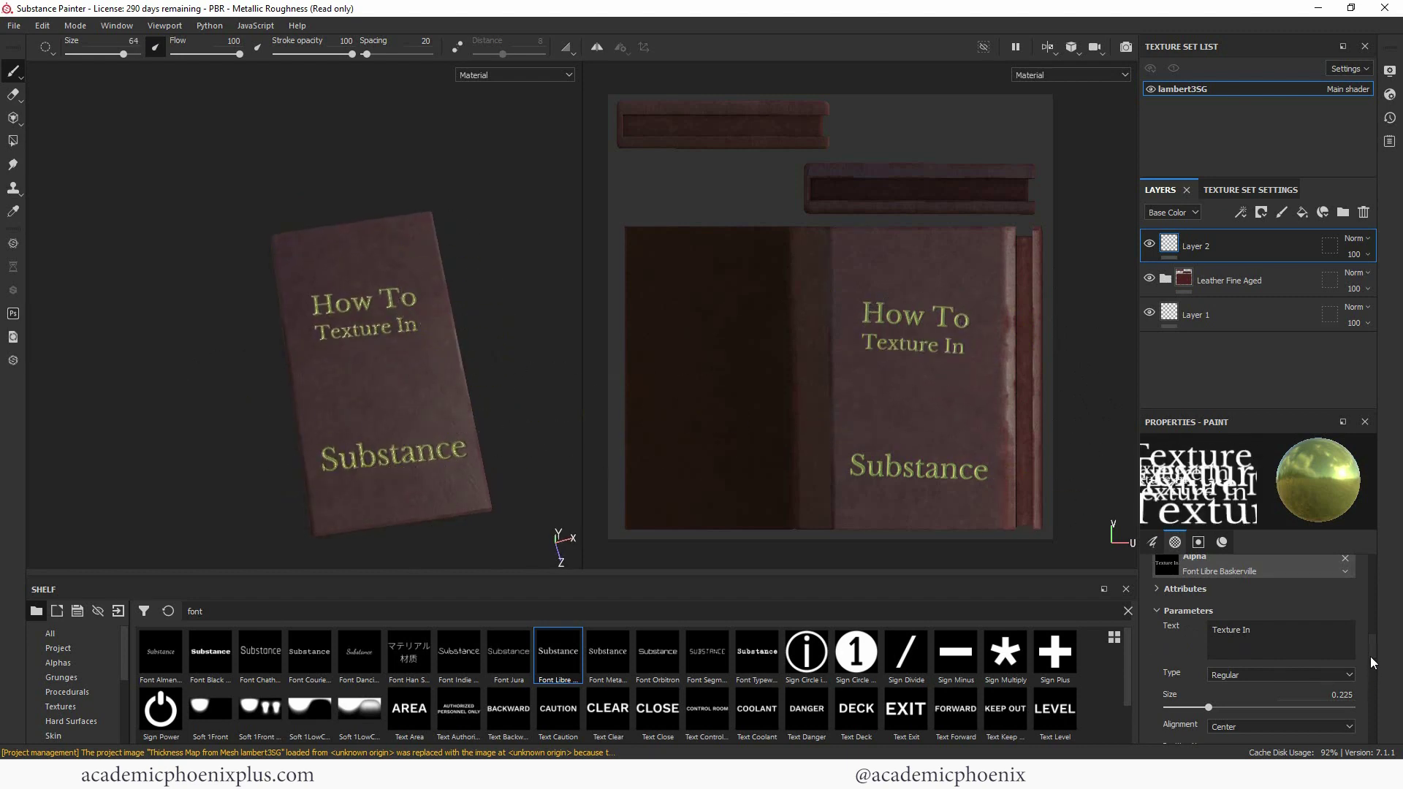
Step: Change the brush material's base color to a pale, light yellow
left_click_drag(1374, 649, 1379, 679)
scroll(1378, 678, "down", 5)
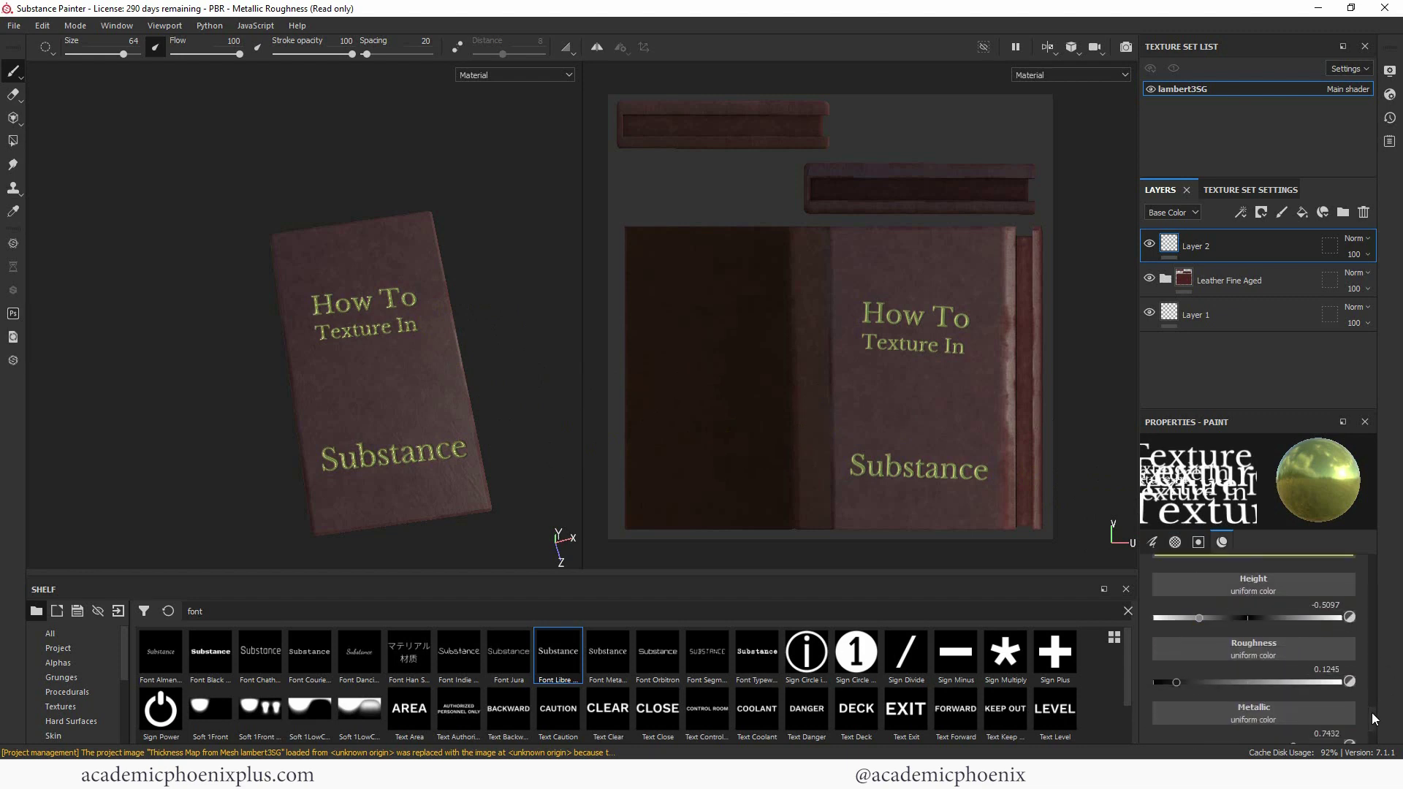
left_click_drag(1371, 713, 1375, 691)
left_click(1281, 628)
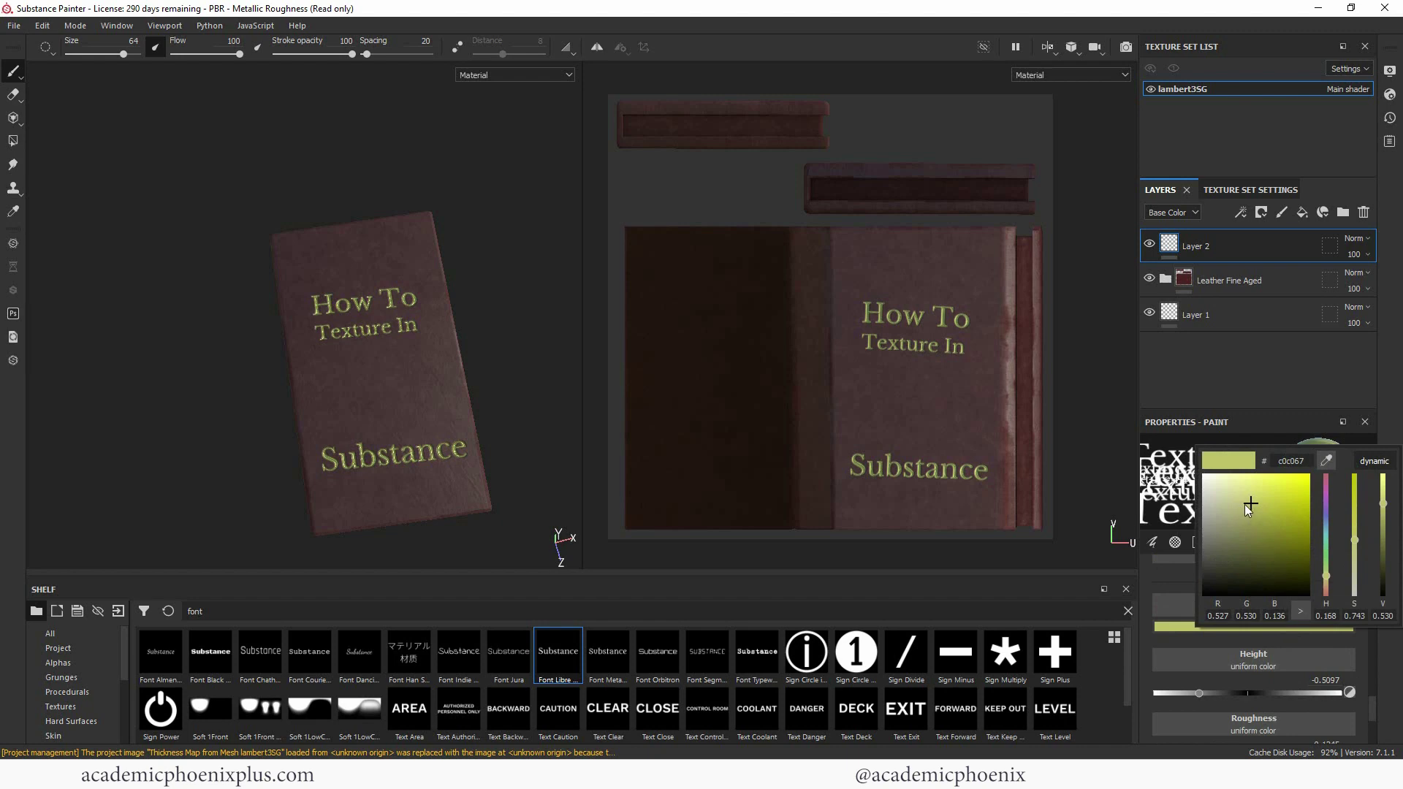
left_click_drag(1247, 506, 1227, 477)
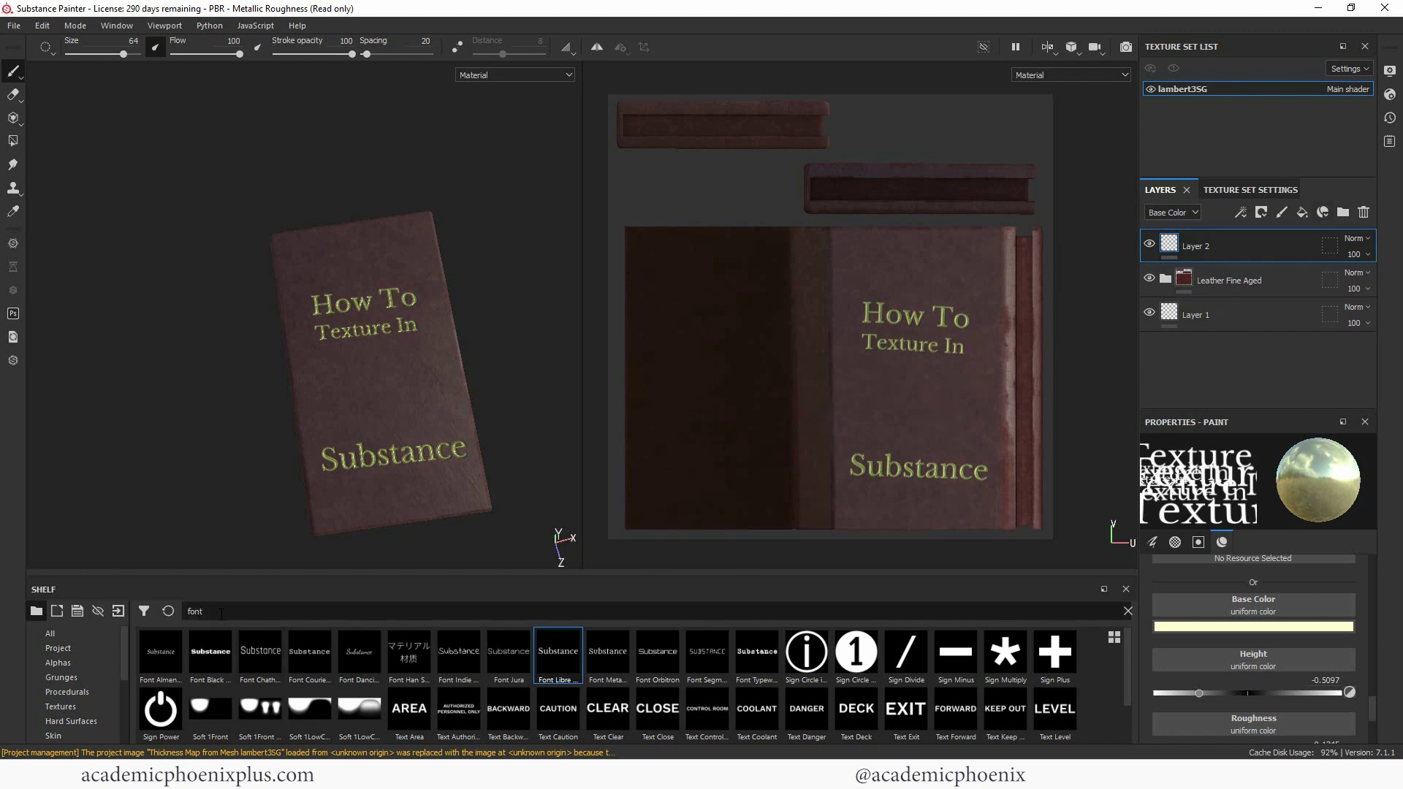
Step: Find the Gold Pure material by searching "gold", add it as the top layer, and hide Layer 2
type("gold")
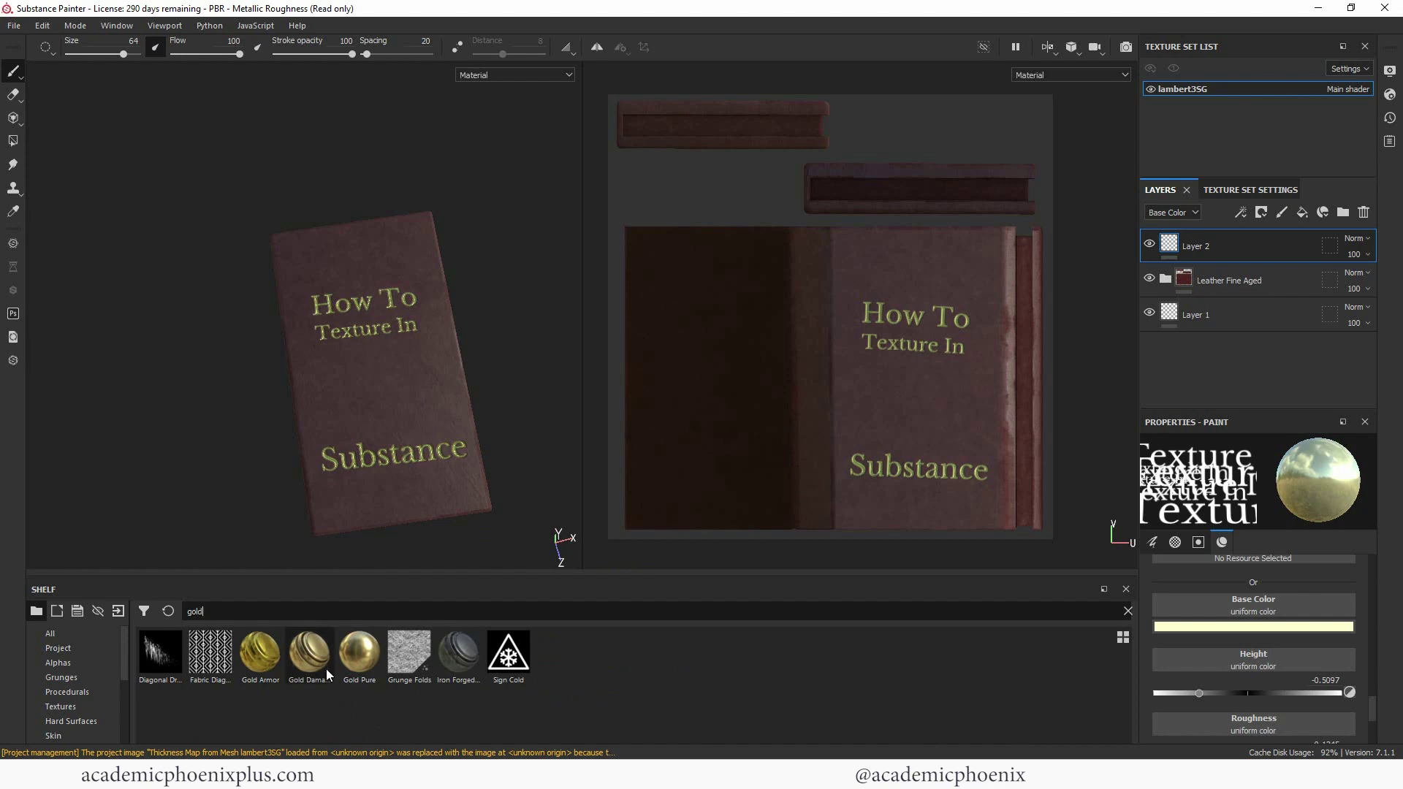
left_click_drag(355, 655, 1182, 248)
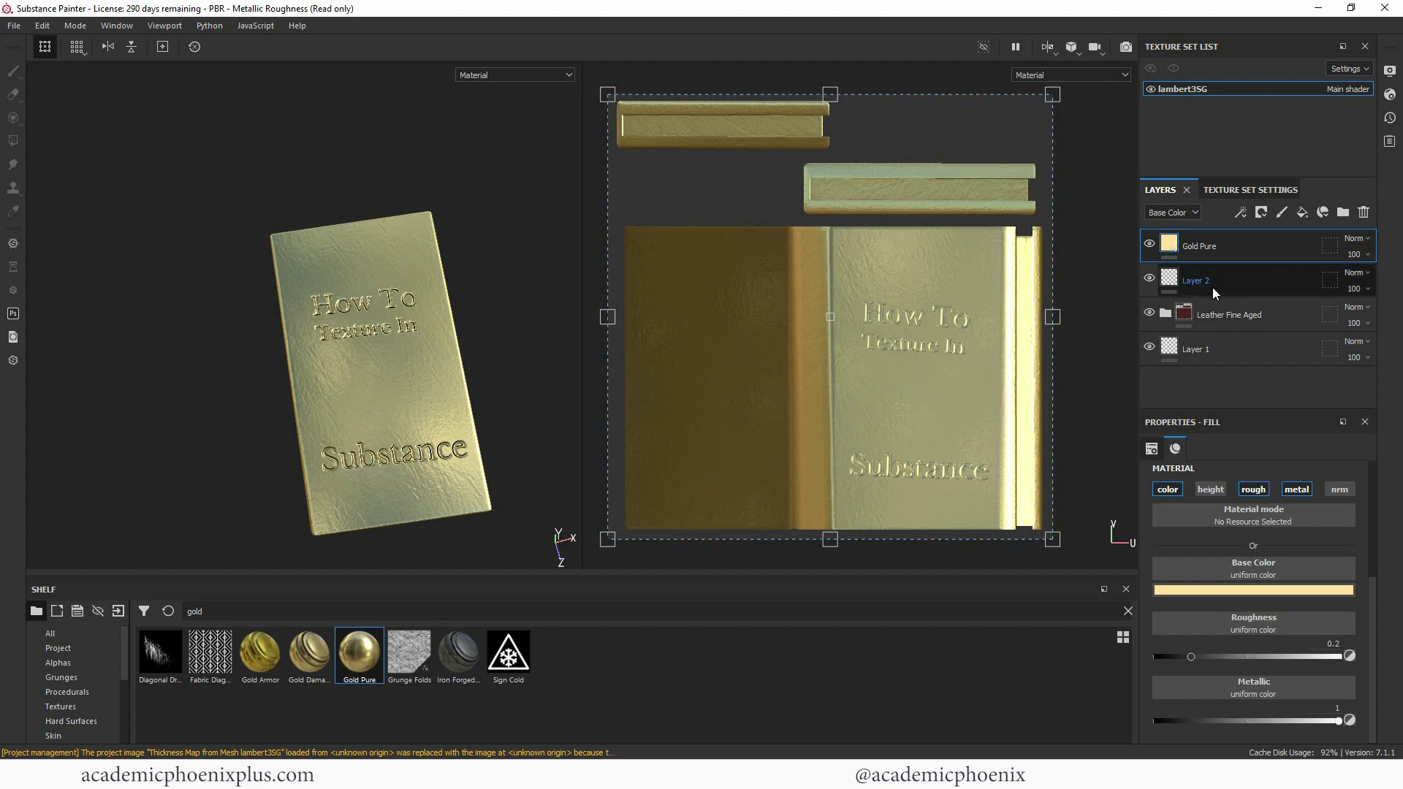
left_click(1241, 281)
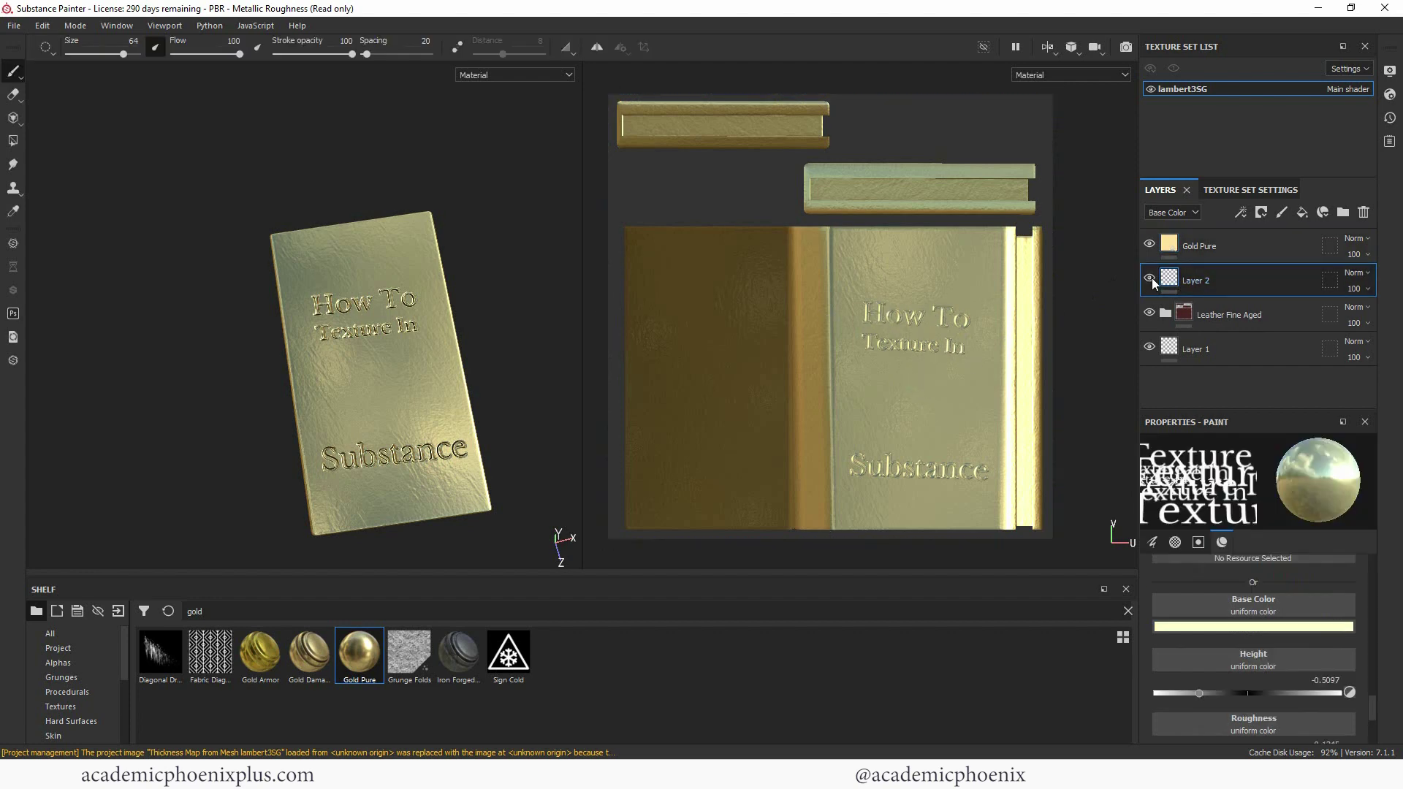
left_click(1152, 281)
left_click(1222, 247)
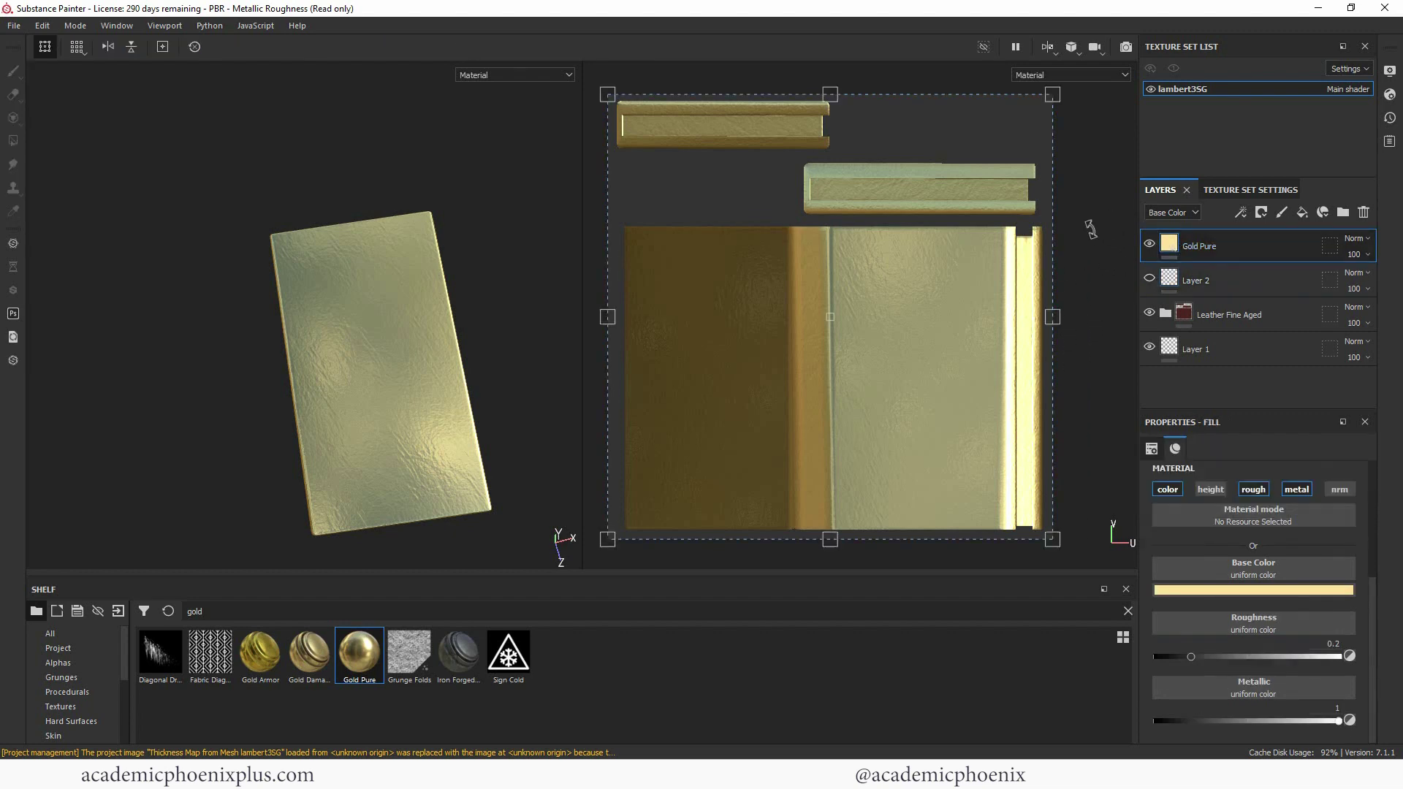
Step: Add a black mask to the Gold Pure layer, with the mask brush's grayscale value at 1
right_click(1167, 245)
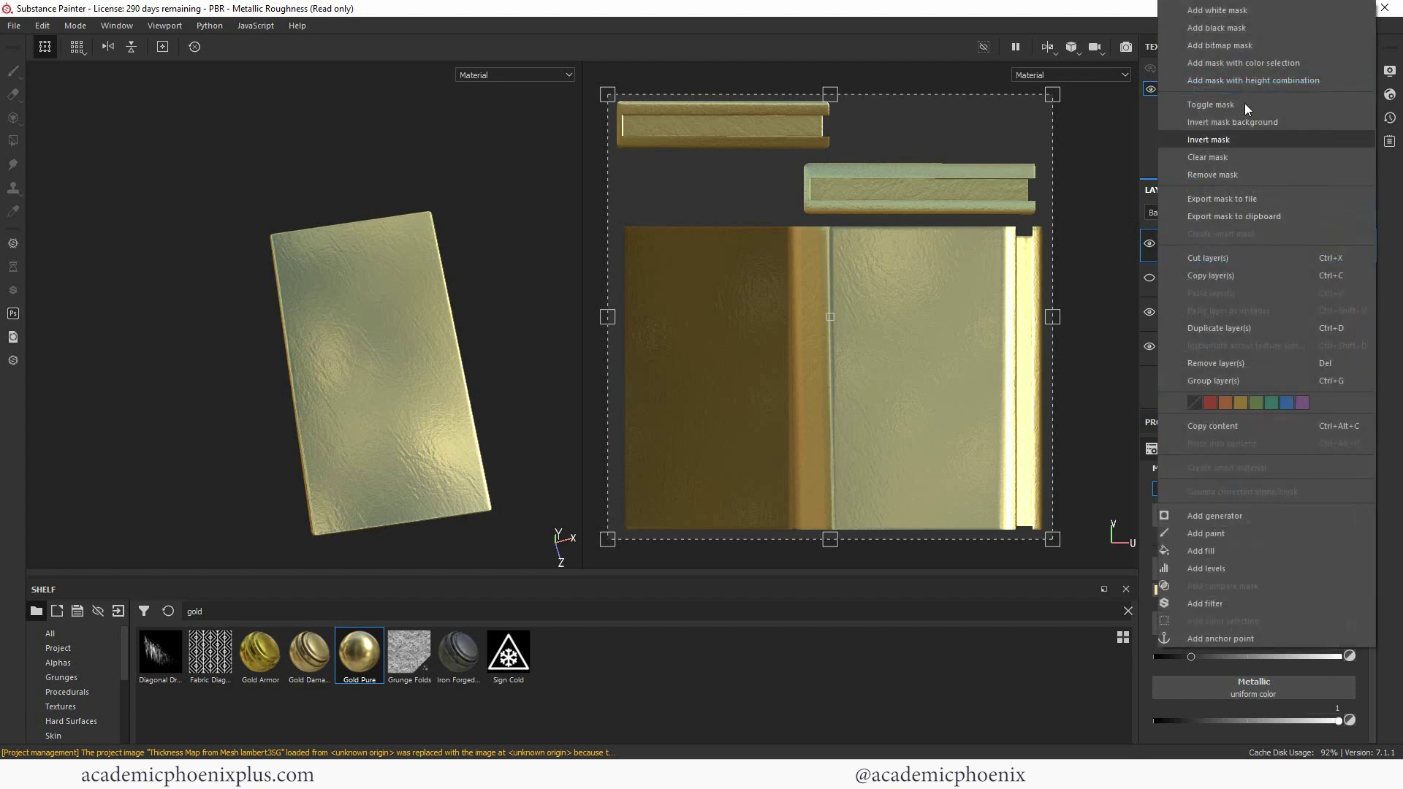
left_click(1216, 27)
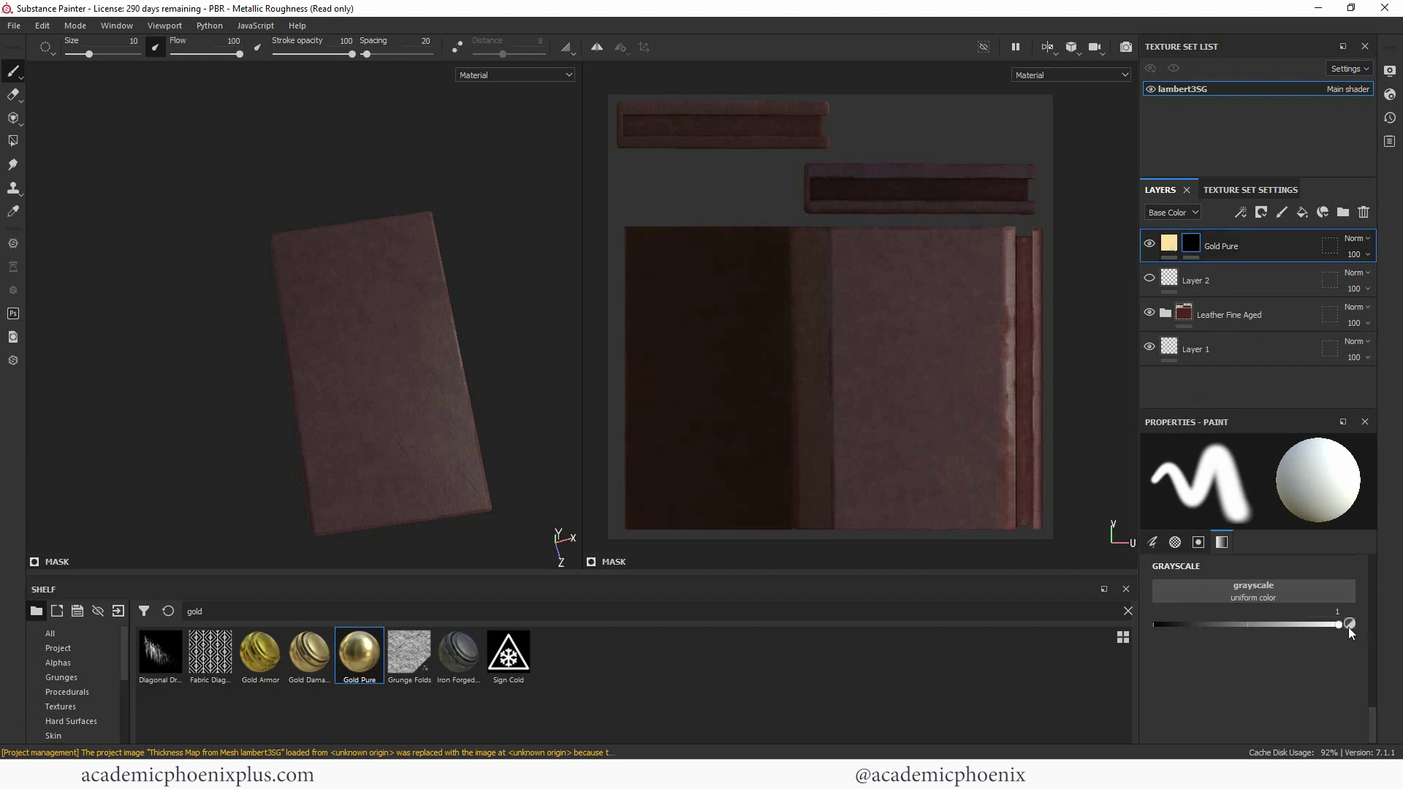
left_click_drag(1340, 624, 1348, 625)
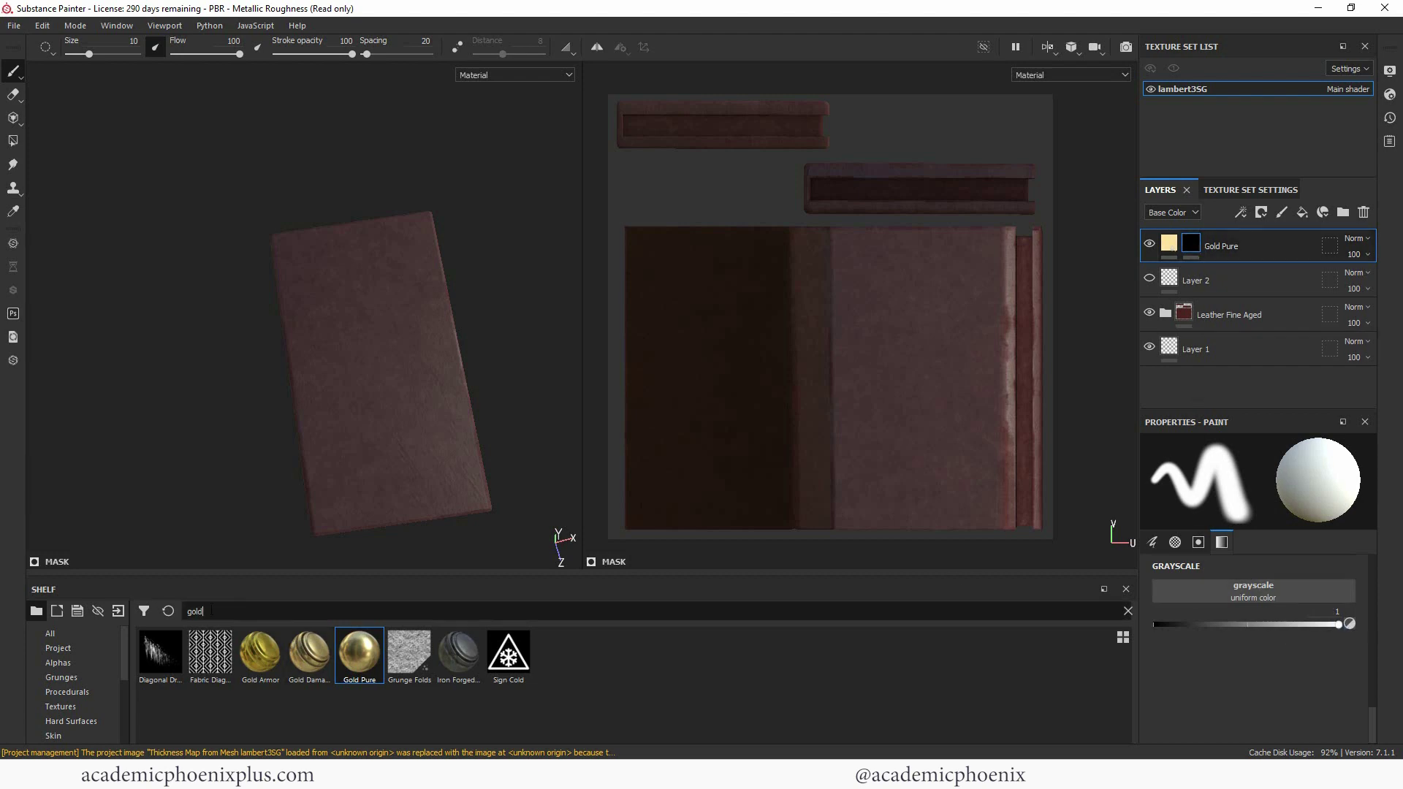
Step: Search the shelf for "font", use the Font Libre Baskerville alpha for the mask brush, and enlarge the brush to 87.5
key("BackSpace")
key("BackSpace")
key("BackSpace")
key("BackSpace")
type("font")
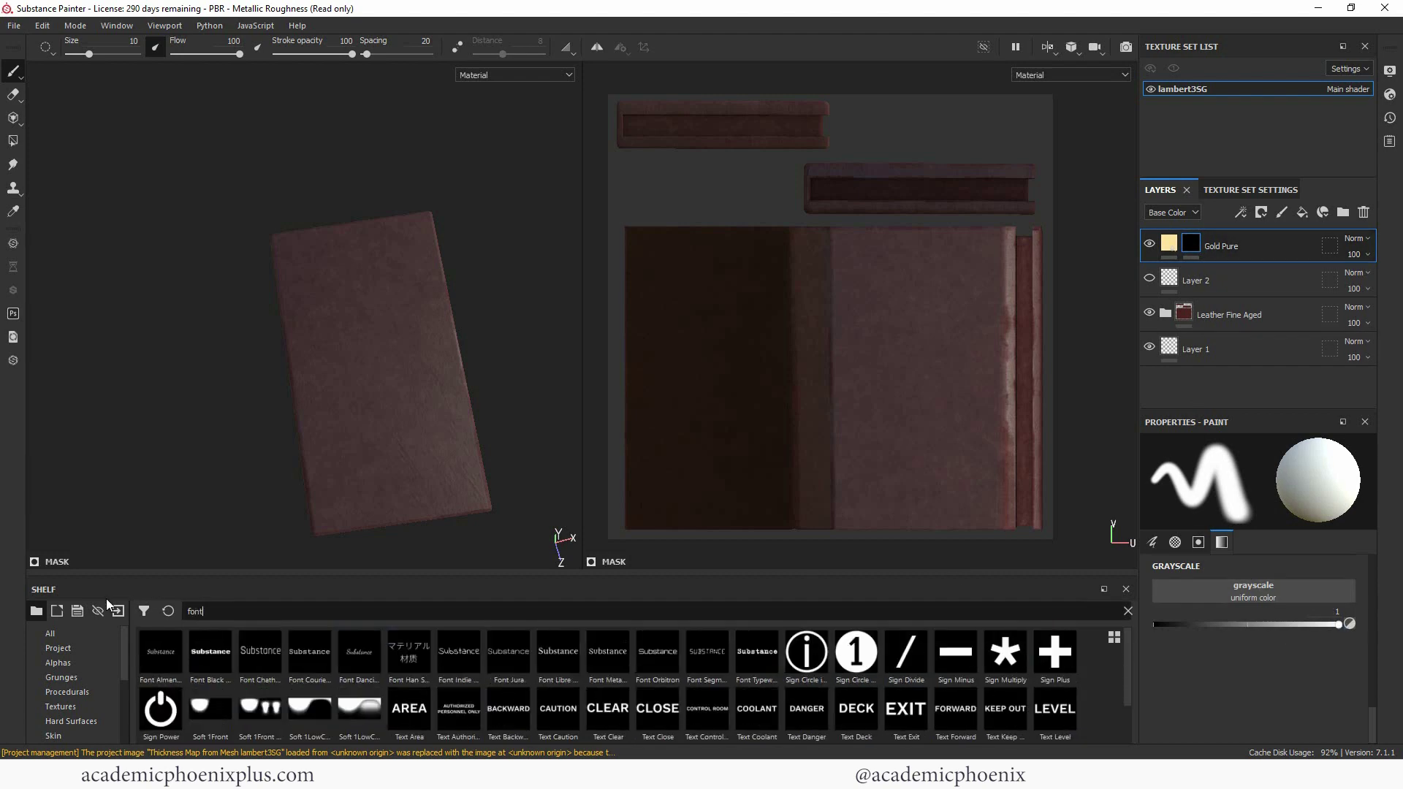
left_click(550, 658)
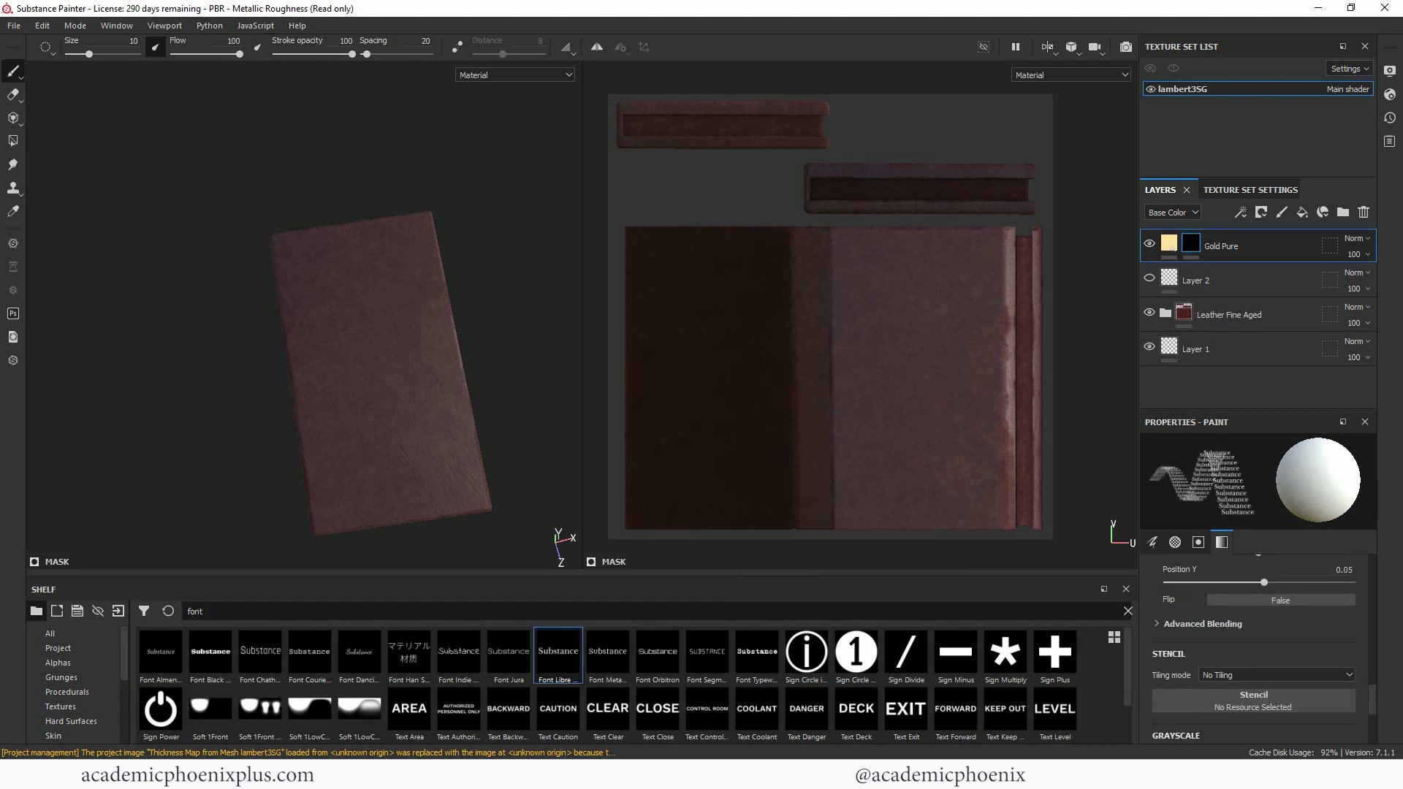
right_click_drag(879, 329, 910, 319, "ctrl")
mouse_move(1373, 687)
left_mouse_down()
mouse_move(1386, 694)
mouse_move(1378, 710)
left_mouse_up()
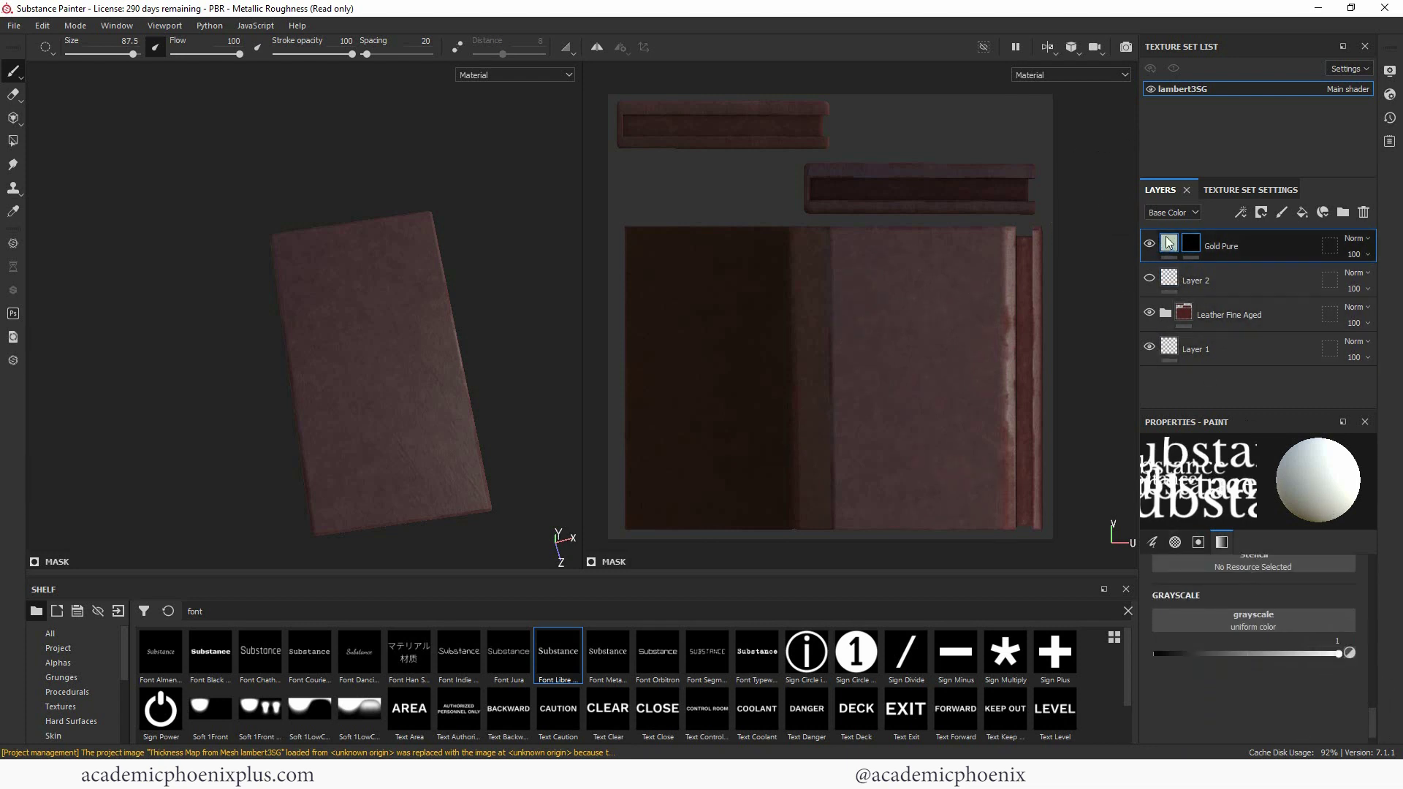
Step: Stamp "Substance" into the Gold Pure mask on the lower front cover and inspect the gold lettering at an angle
left_click(1192, 243)
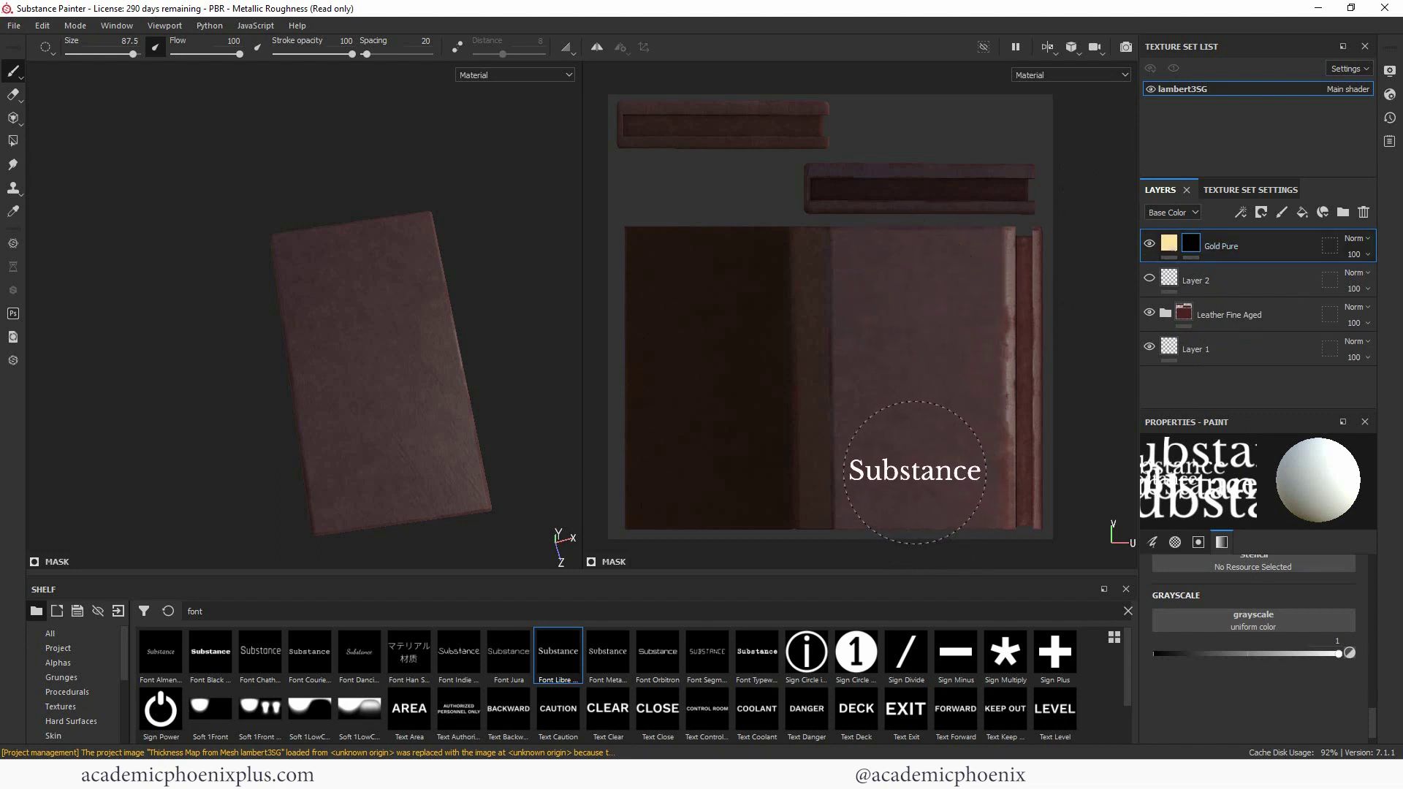
left_click(914, 470)
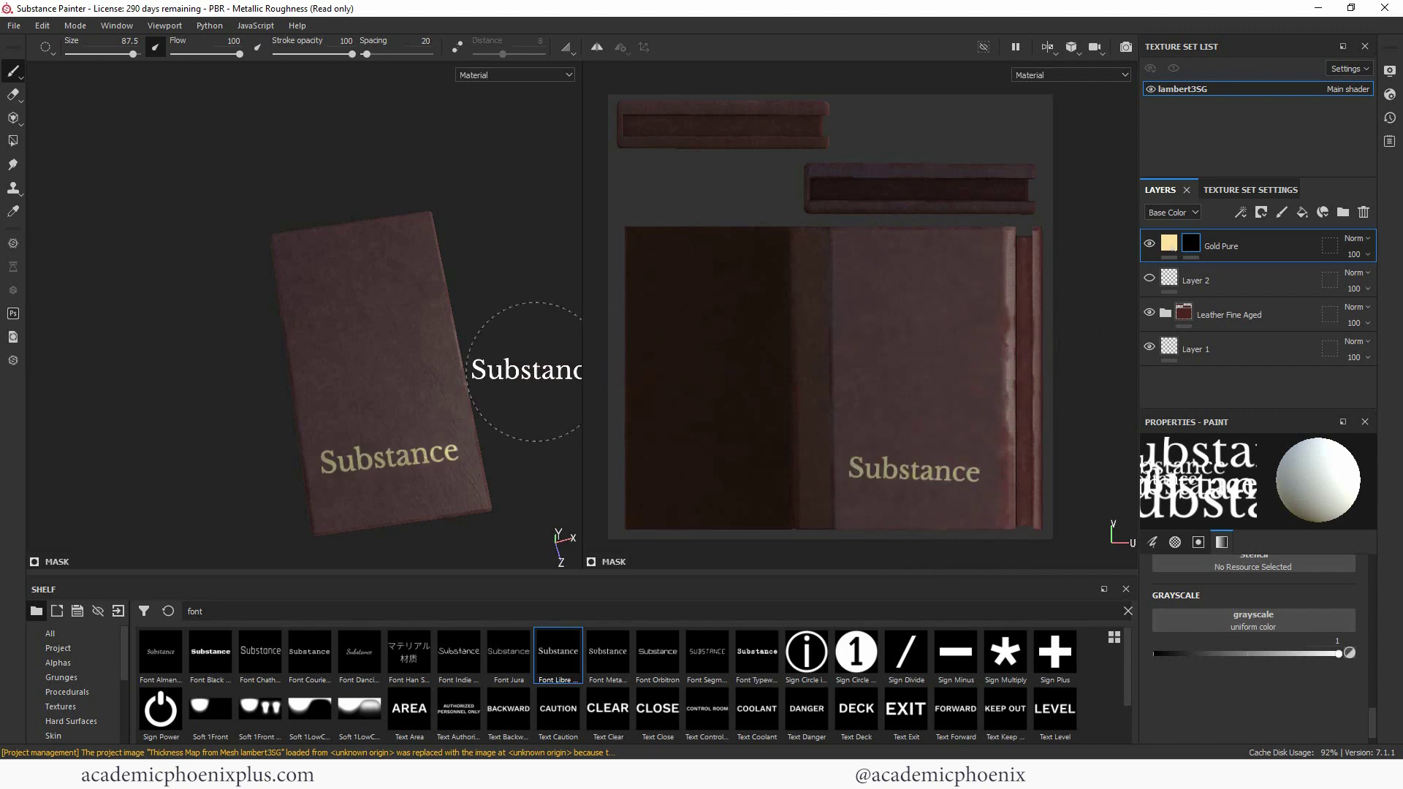
mouse_move(470, 369)
left_mouse_down("alt")
mouse_move(558, 304)
mouse_move(614, 219)
mouse_move(572, 214)
mouse_move(595, 203)
left_mouse_up("alt")
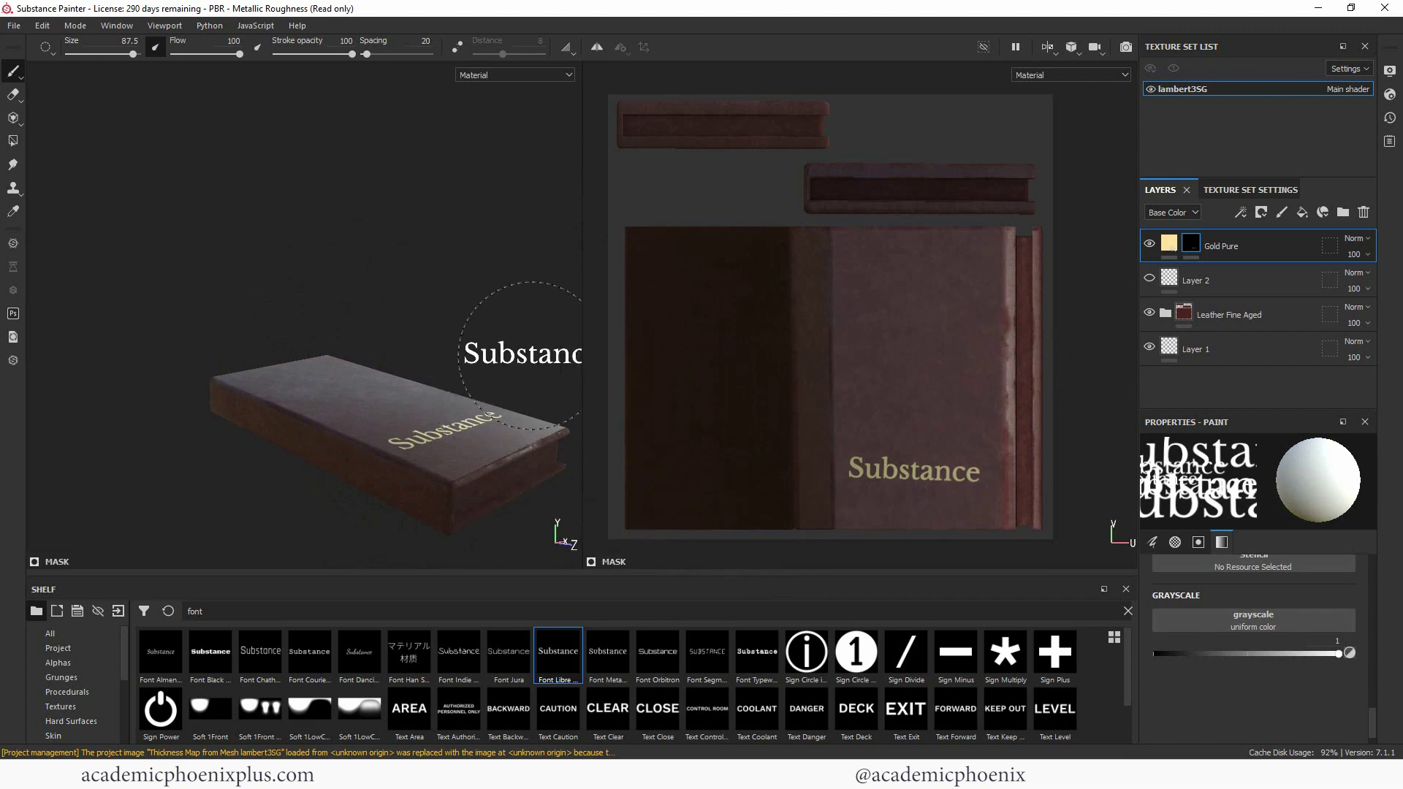
right_click_drag(440, 278, 586, 297, "alt")
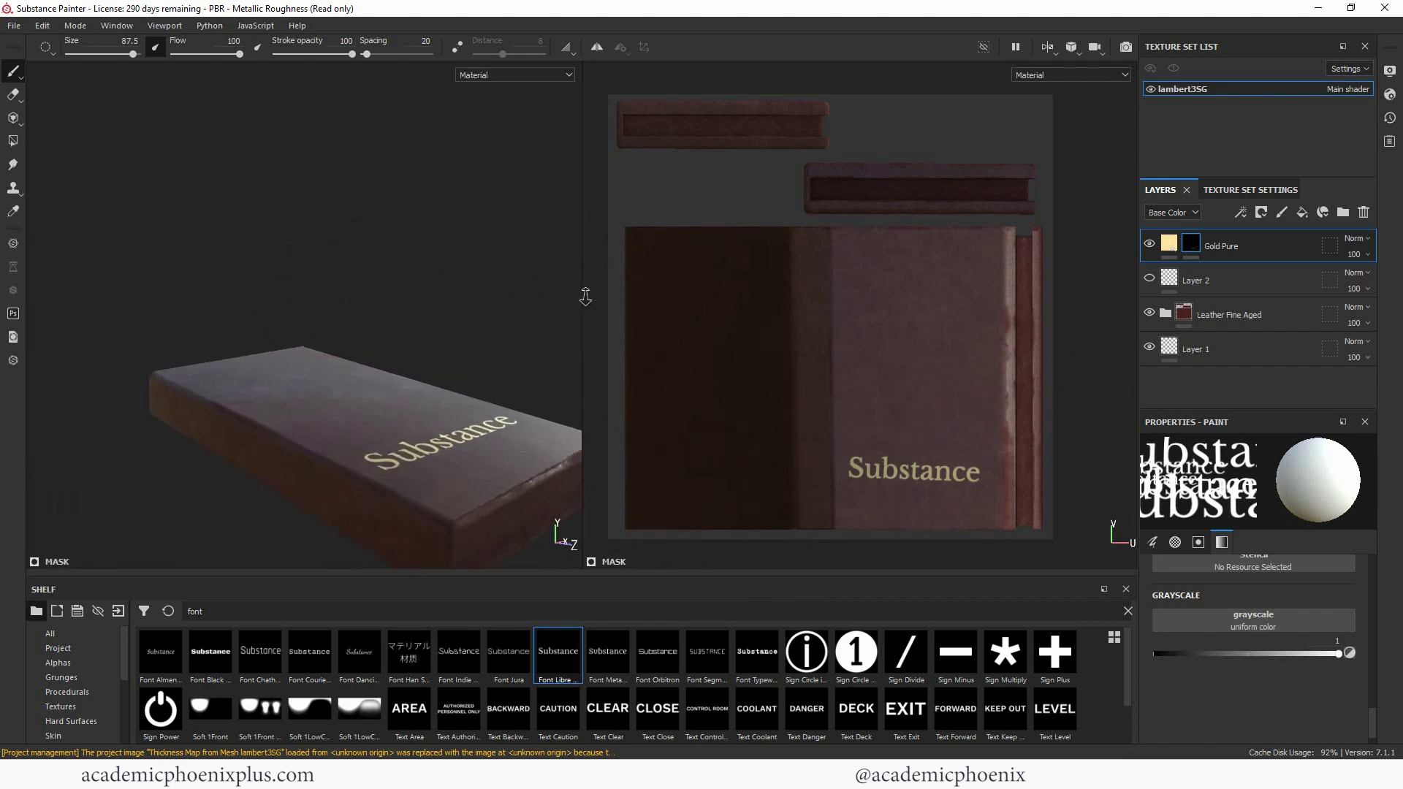
middle_click_drag(604, 319, 552, 287, "alt")
mouse_move(548, 280)
left_mouse_down("alt")
mouse_move(470, 285)
mouse_move(556, 293)
left_mouse_up("alt")
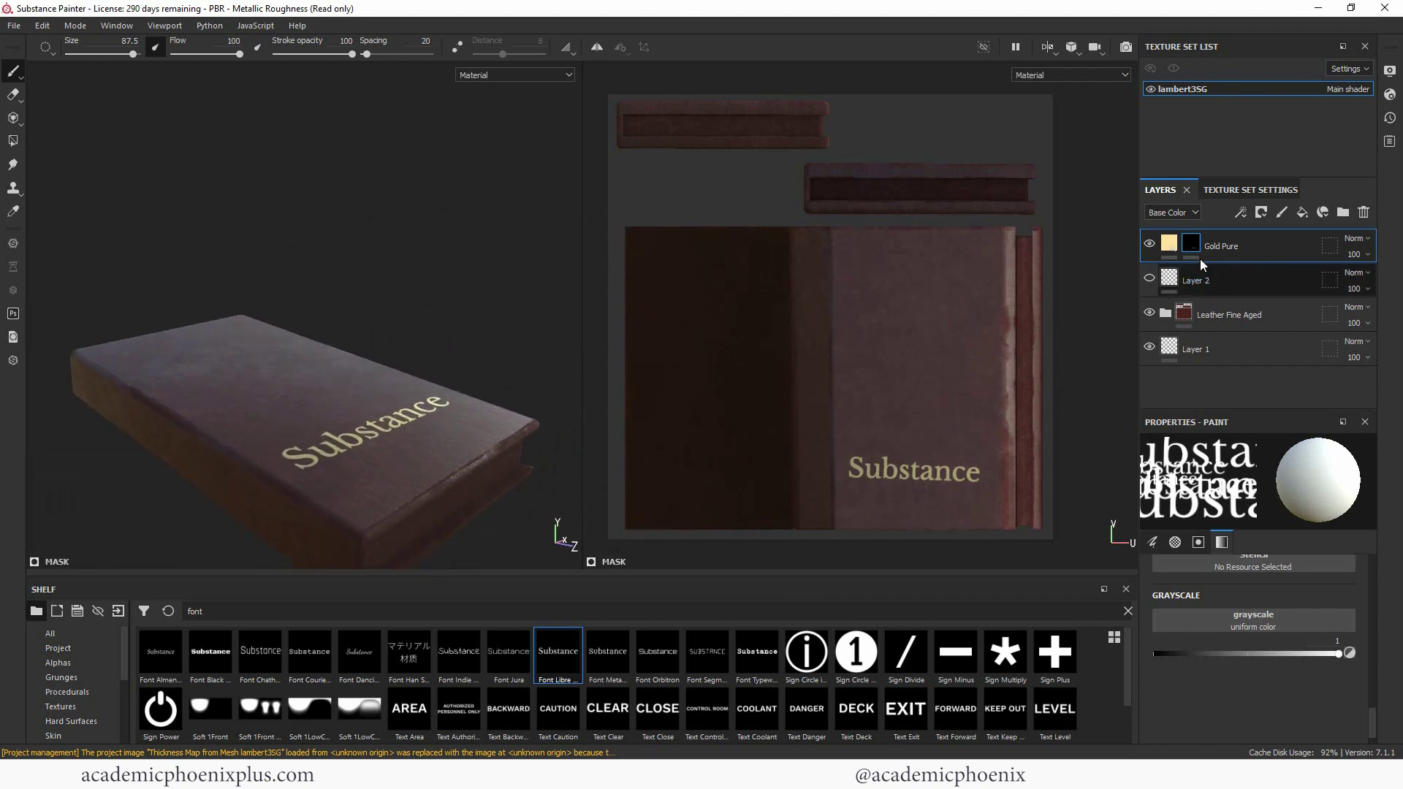
Step: Set the Gold Pure fill's roughness to 0.1167 and enable its height channel
left_click(1170, 245)
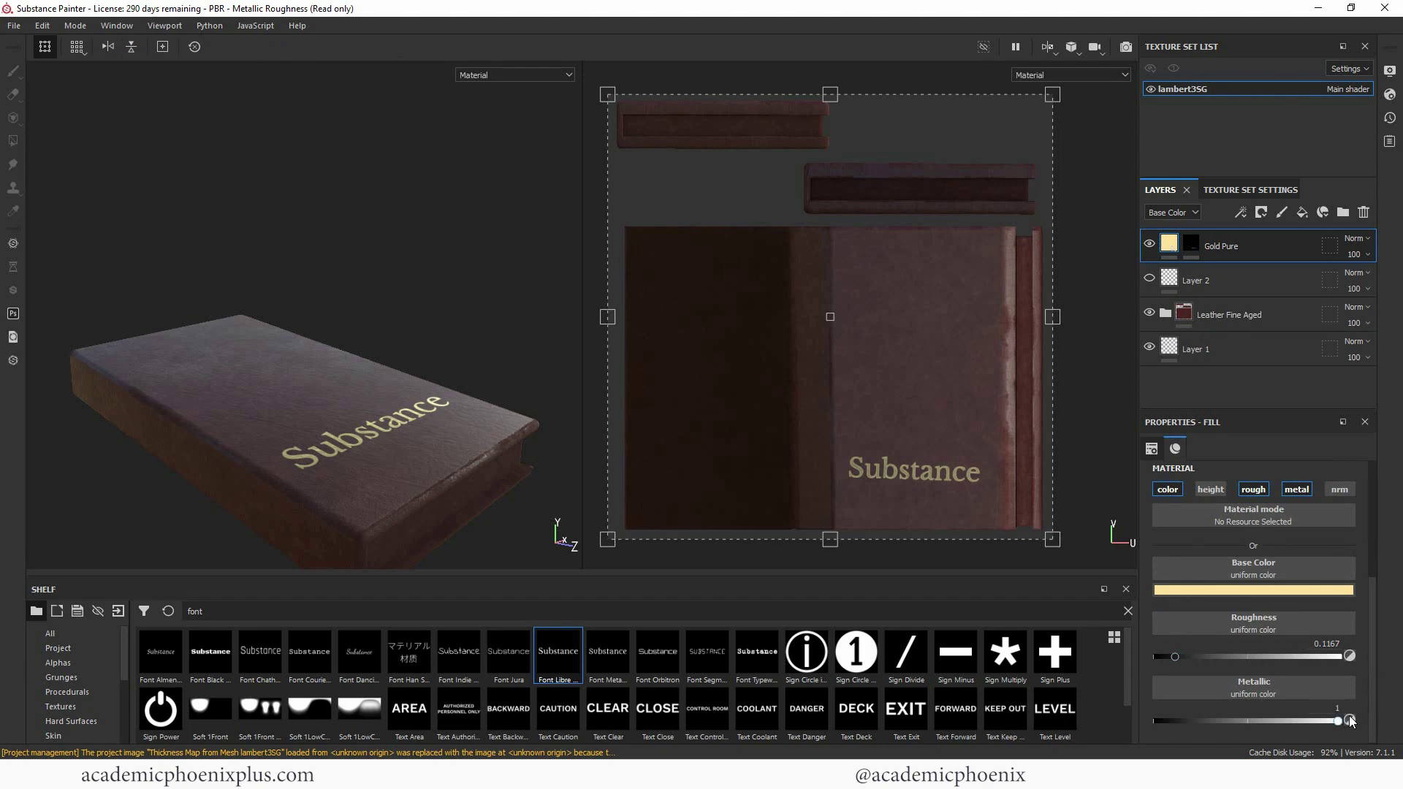
left_click_drag(1371, 700, 1370, 662)
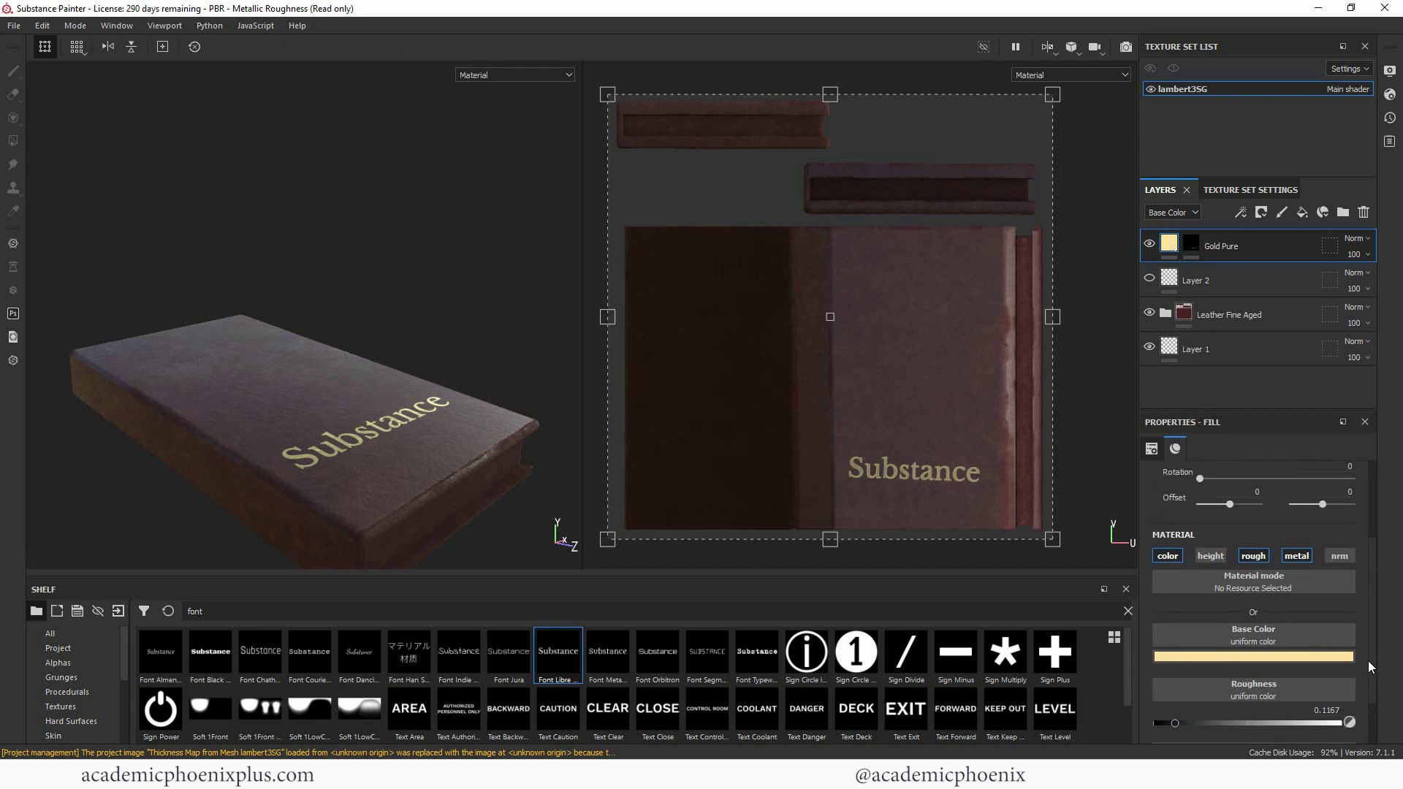
scroll(1368, 661, "down", 2)
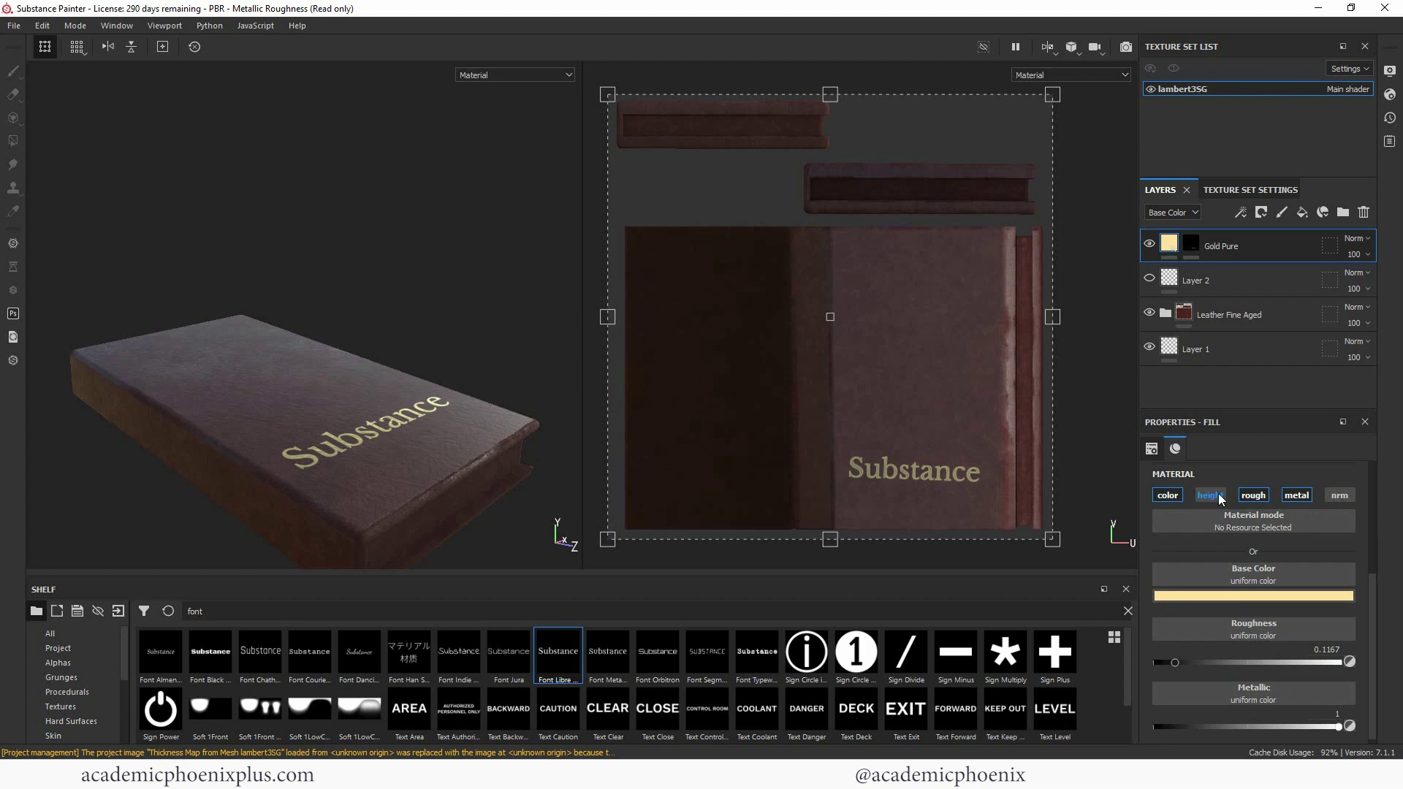
left_click(1212, 497)
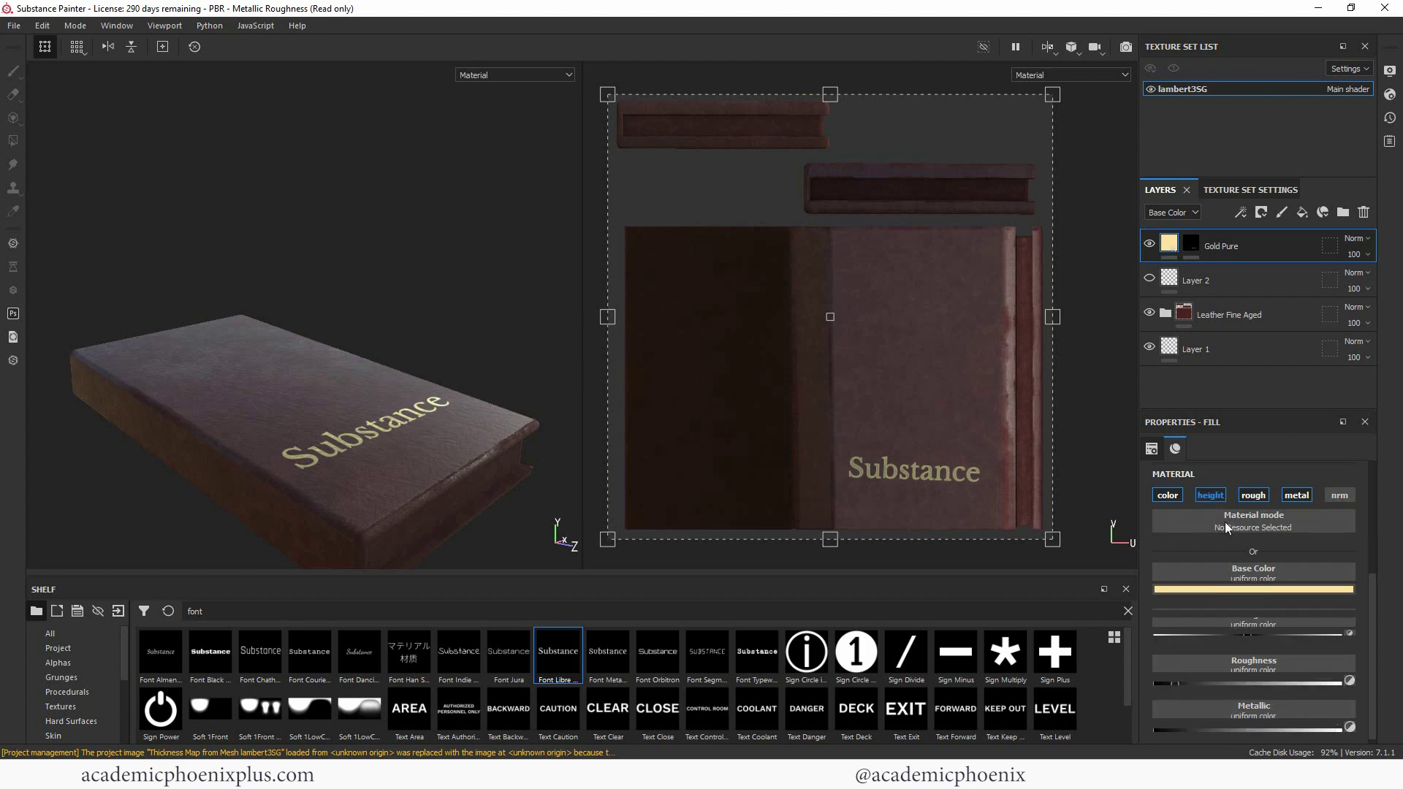
Step: Set the Gold Pure fill's height to -0.3074 and inspect the engraved lettering from different angles
left_click_drag(1250, 660, 1203, 663)
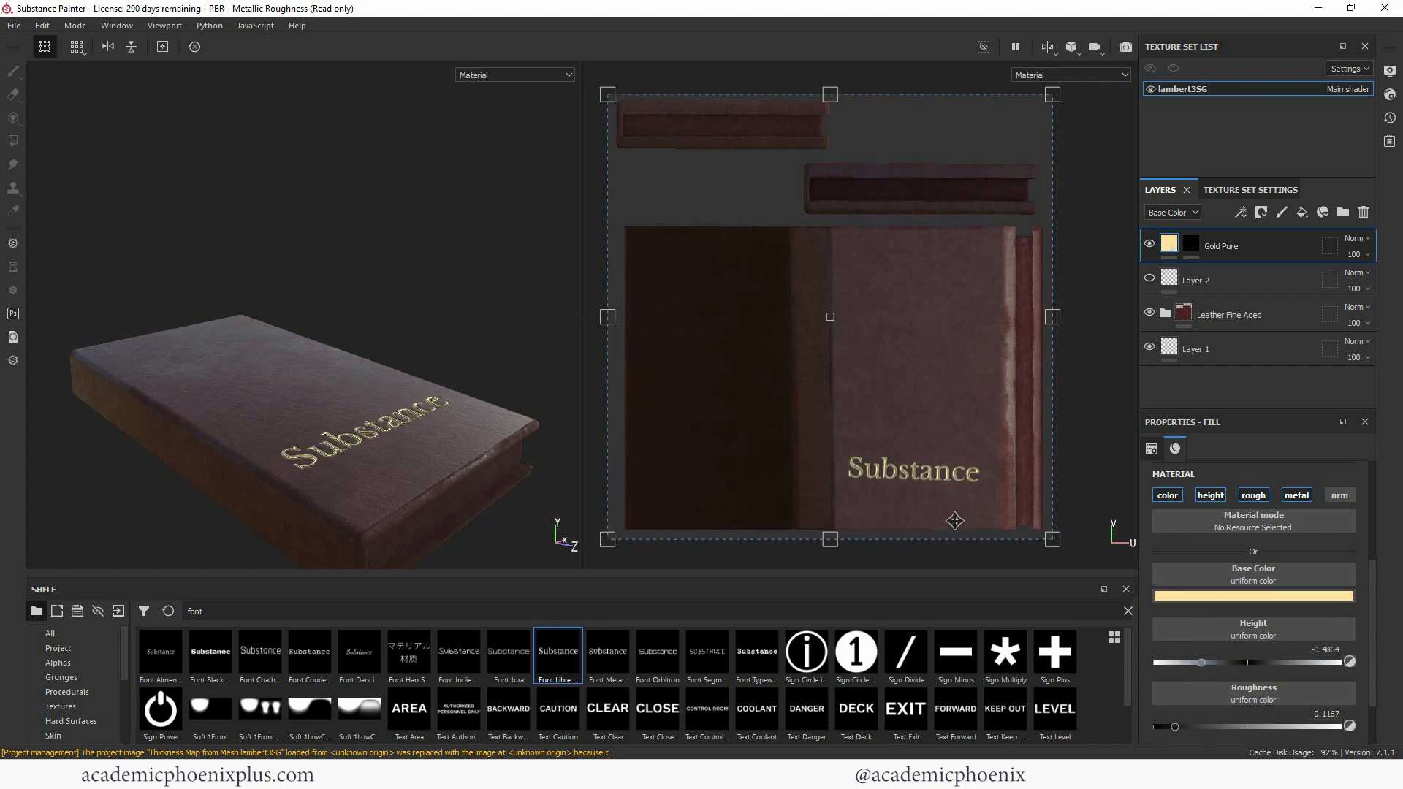
left_click_drag(429, 264, 323, 359, "alt")
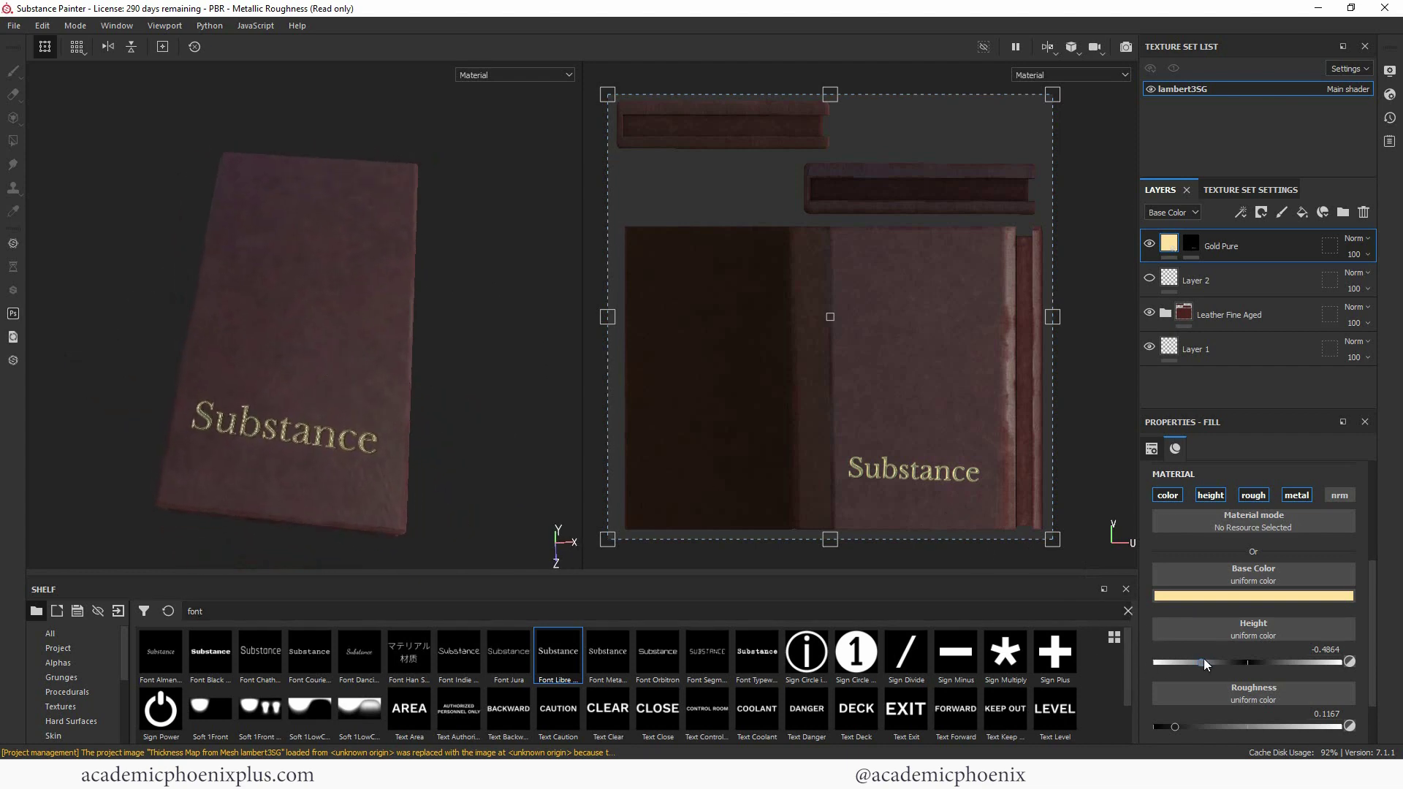
left_click_drag(1205, 663, 1217, 662)
left_click_drag(478, 445, 312, 476, "alt")
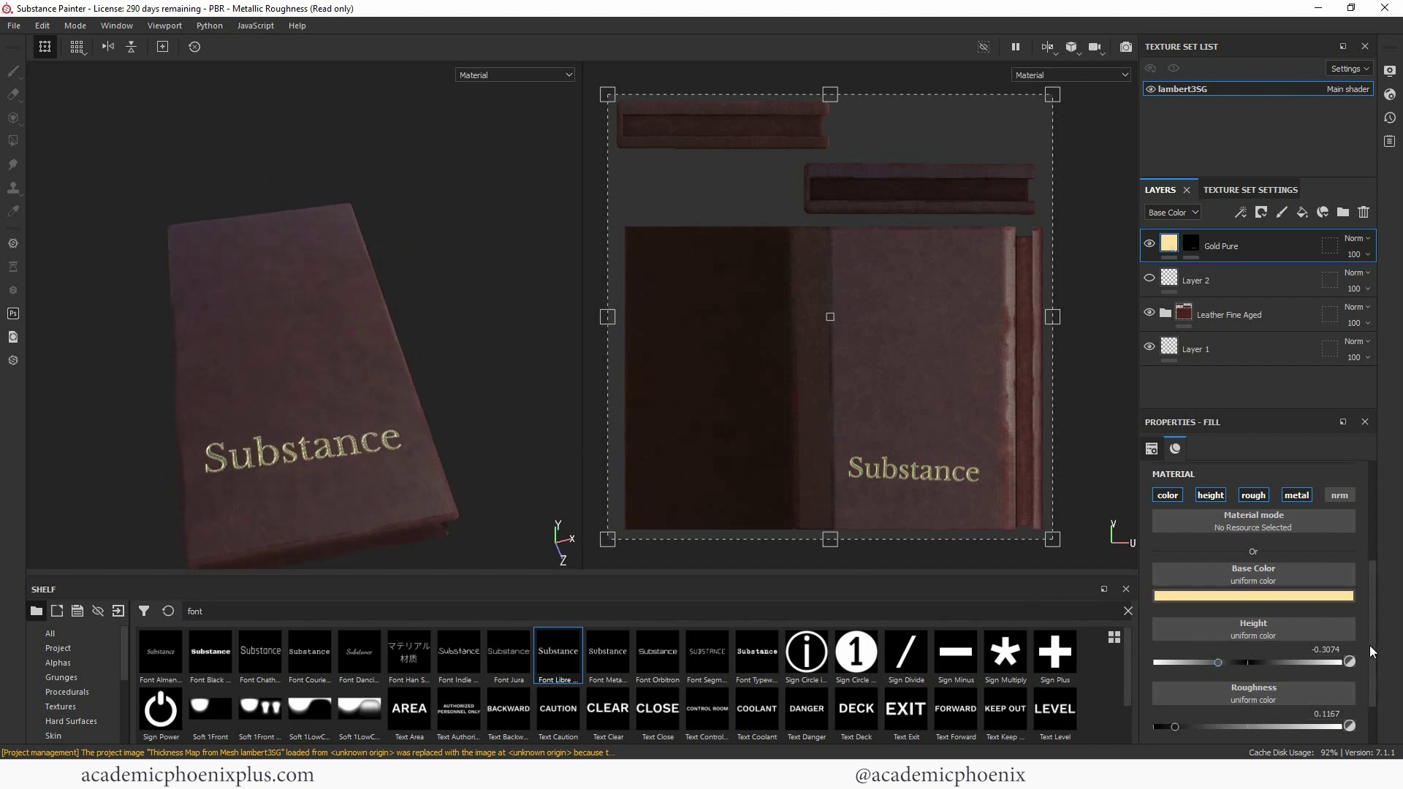
Step: Change the Gold Pure fill's base color to the more saturated gold eeca61
left_click(1314, 596)
left_click_drag(1252, 638, 1265, 632)
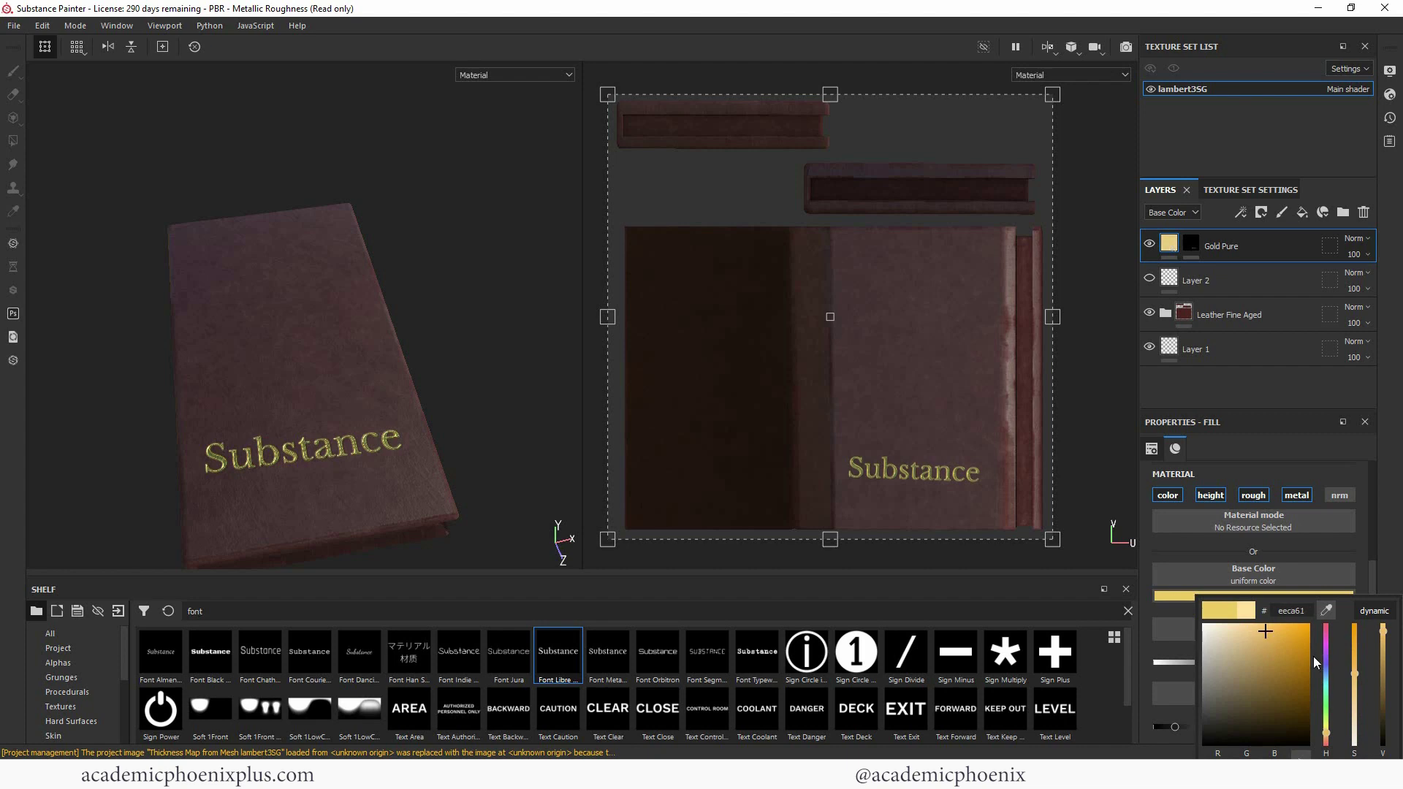
left_click(1173, 252)
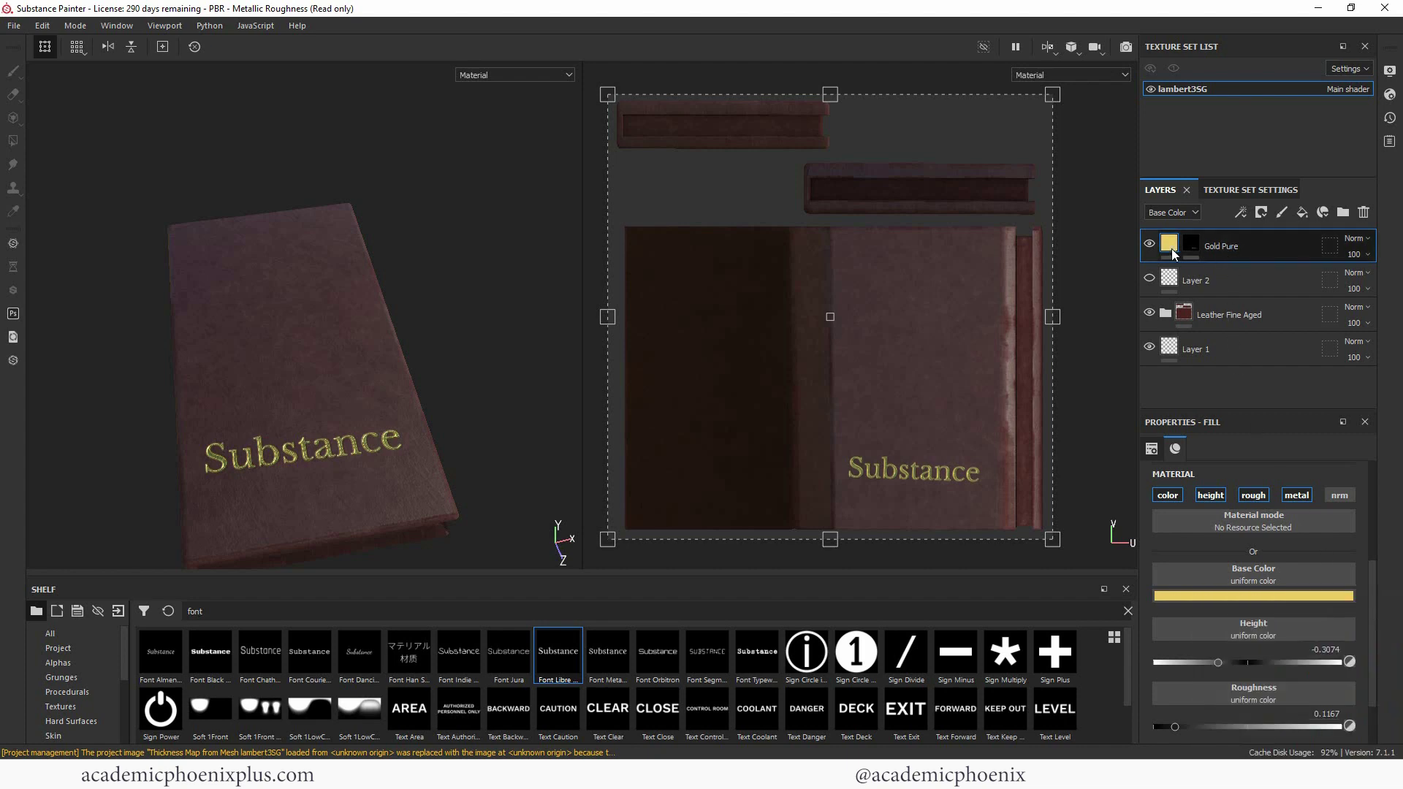
Step: Set the mask brush's font text to "How To" and stamp it into the Gold Pure mask on the upper front cover
left_click(1191, 245)
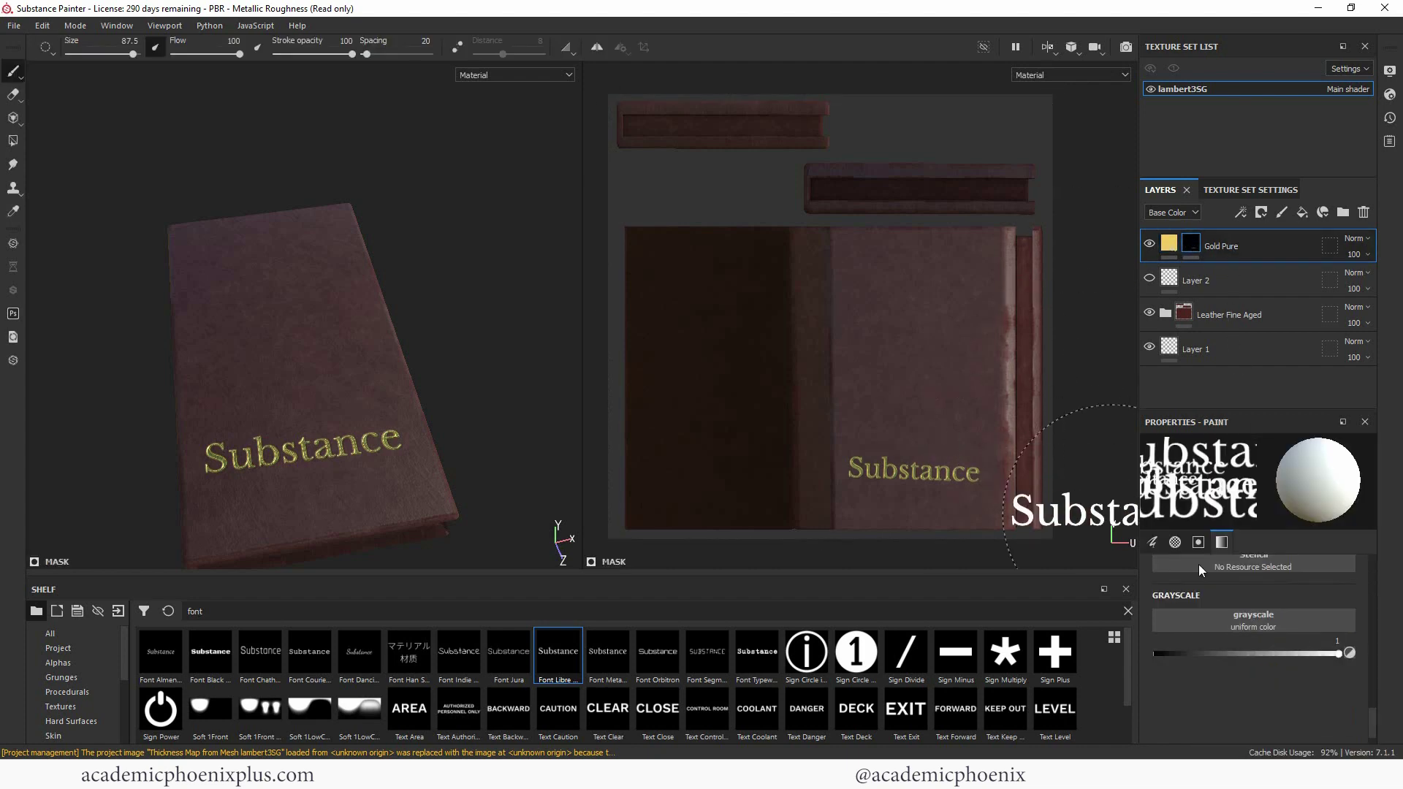
left_click_drag(1374, 709, 1374, 652)
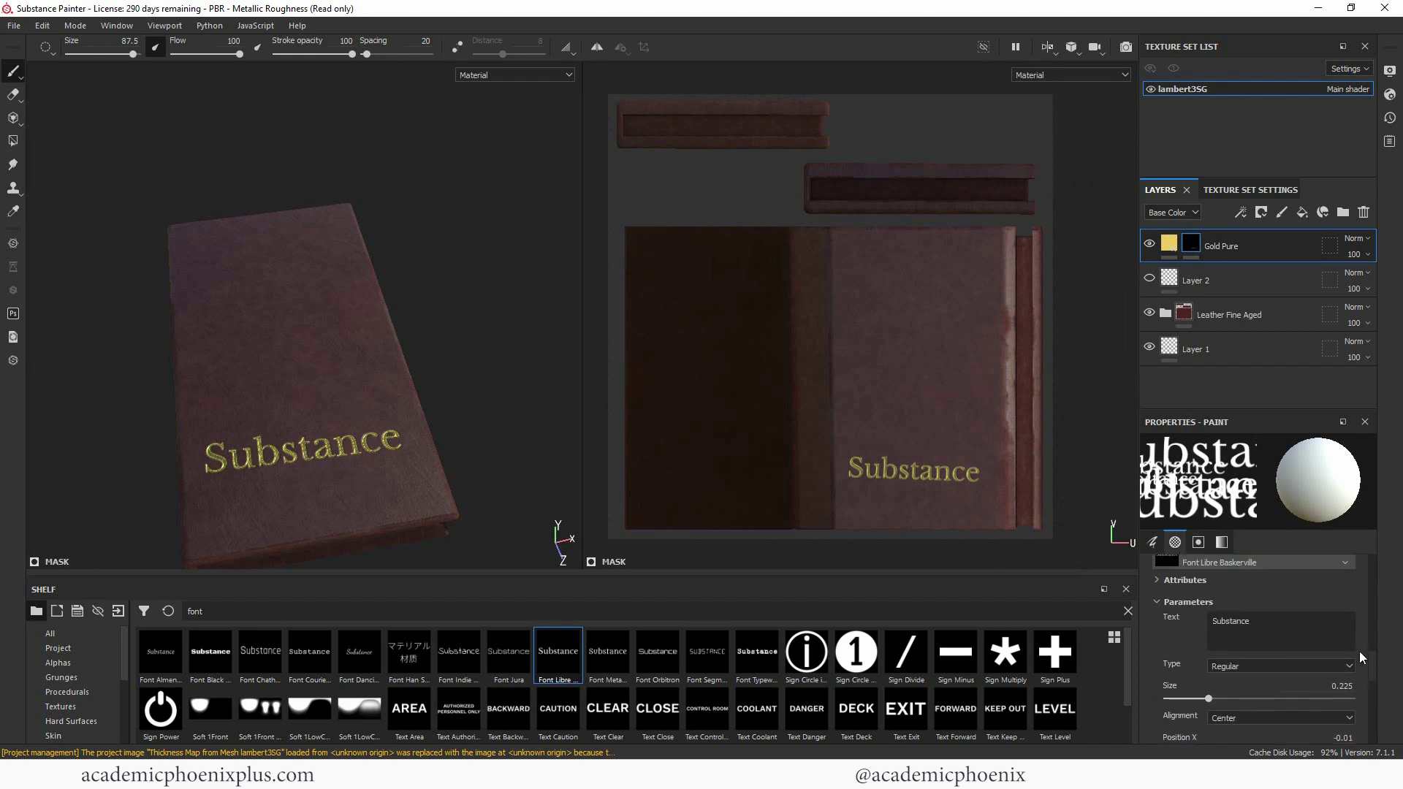
left_click(1259, 622)
type("Ho")
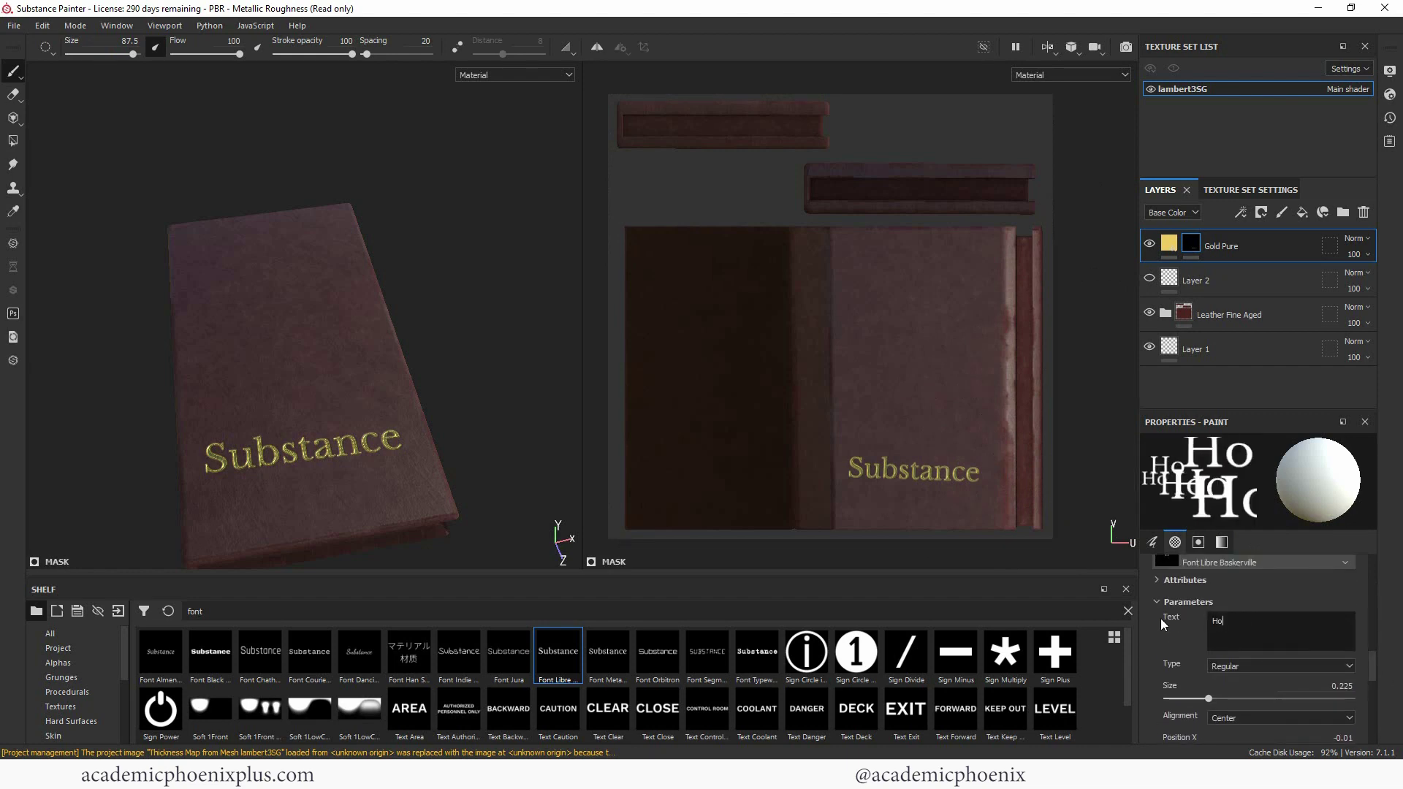
type("w To")
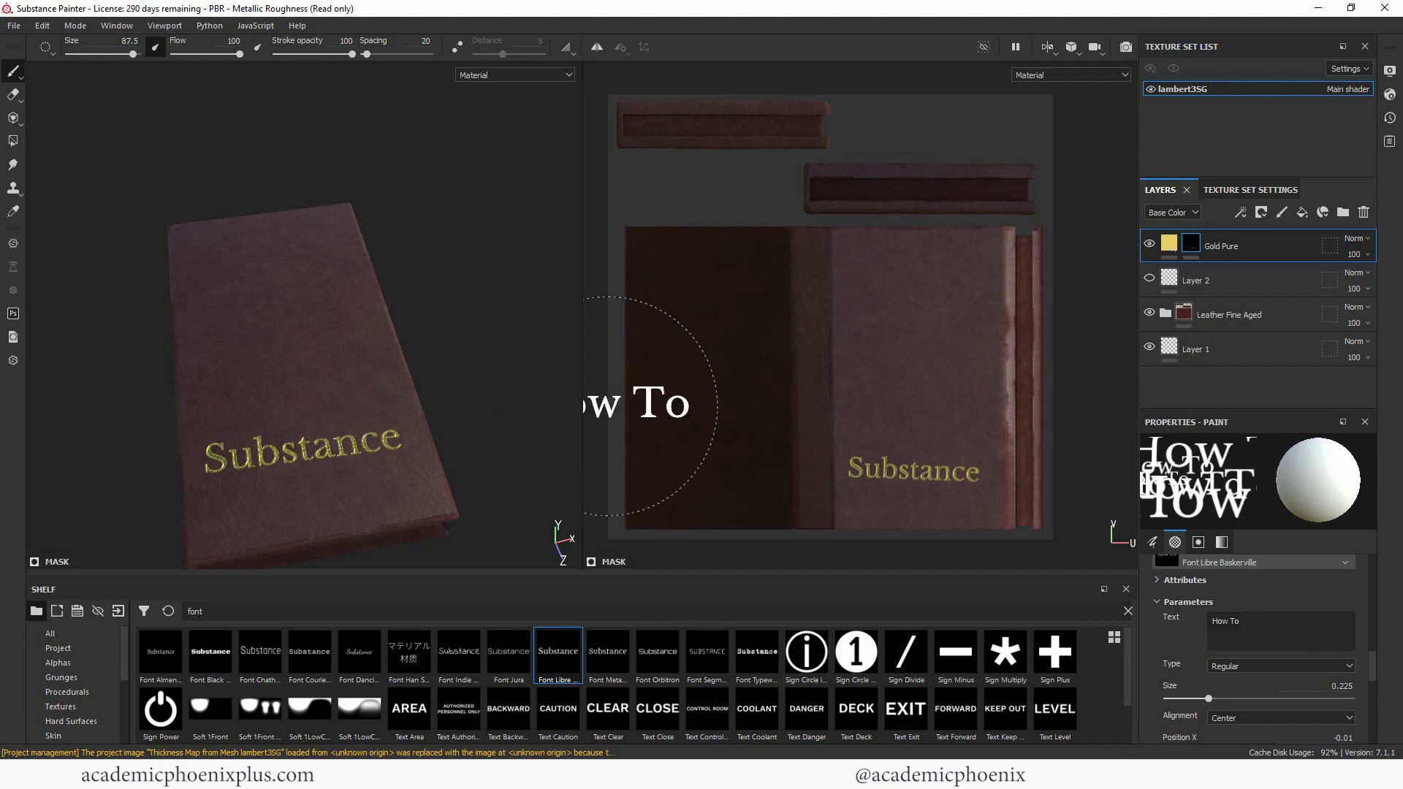
left_click(920, 298)
Step: Change the font text to "Texture In", reduce the brush size to 60.14, and stamp it just below "How To"
left_click_drag(1251, 623, 1082, 604)
key("BackSpace")
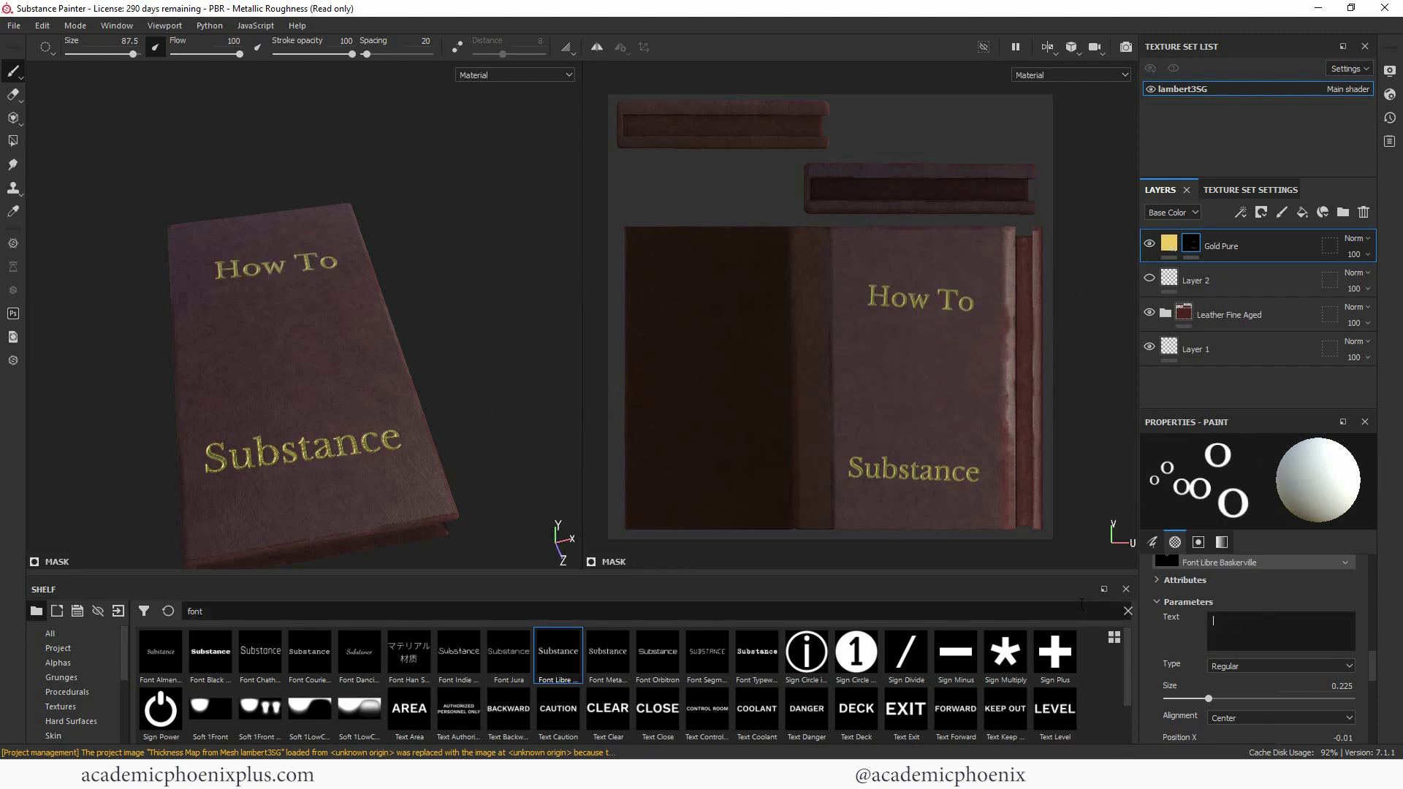
type("Texture In")
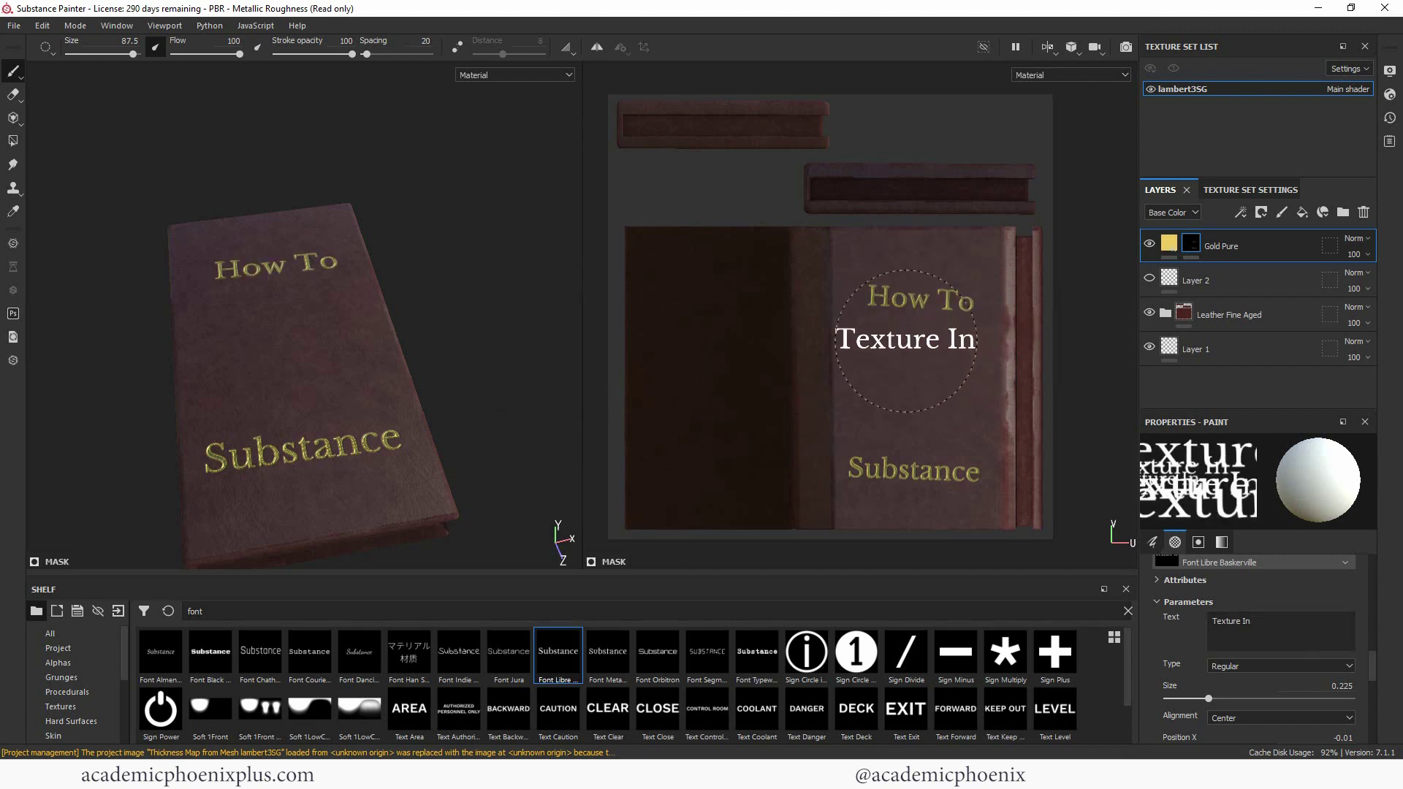
key("bracketleft")
key("bracketleft")
key("bracketleft")
key("bracketleft")
key("bracketleft")
key("bracketleft")
key("bracketleft")
key("bracketleft")
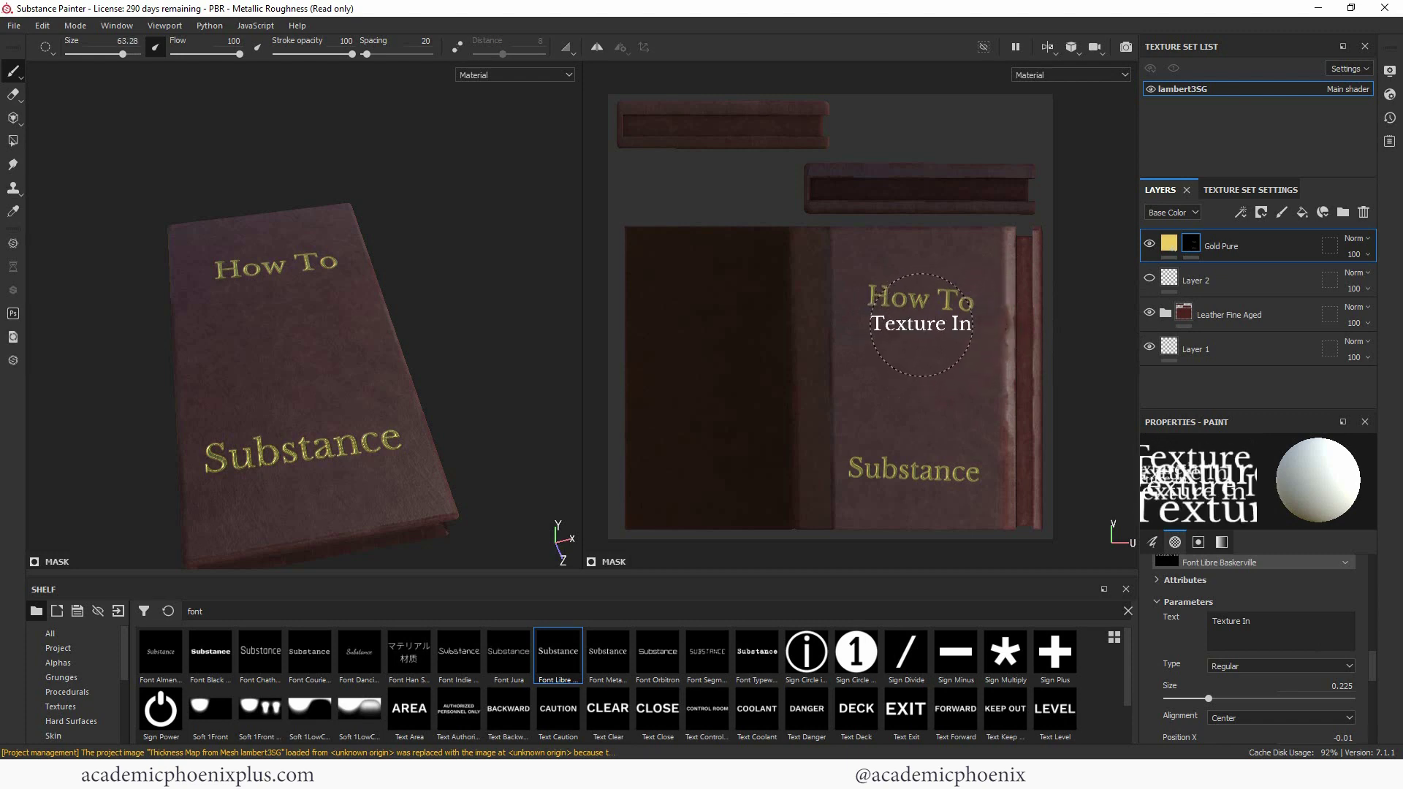
left_click(921, 324)
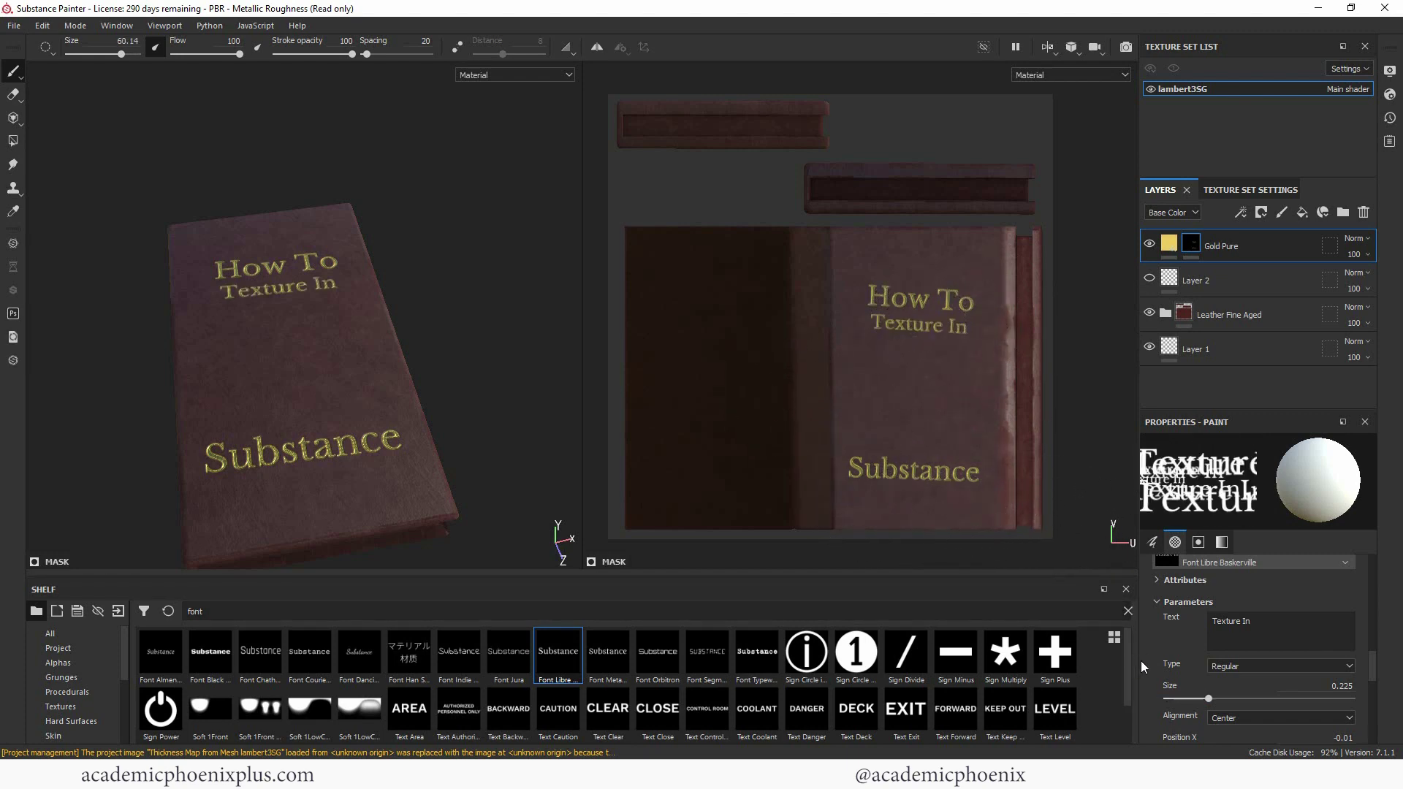
Step: Clear the shelf search, browse the alphas, and choose Circular Spiral Double for the mask brush
left_click_drag(1129, 686, 1124, 639)
left_click_drag(216, 613, 162, 610)
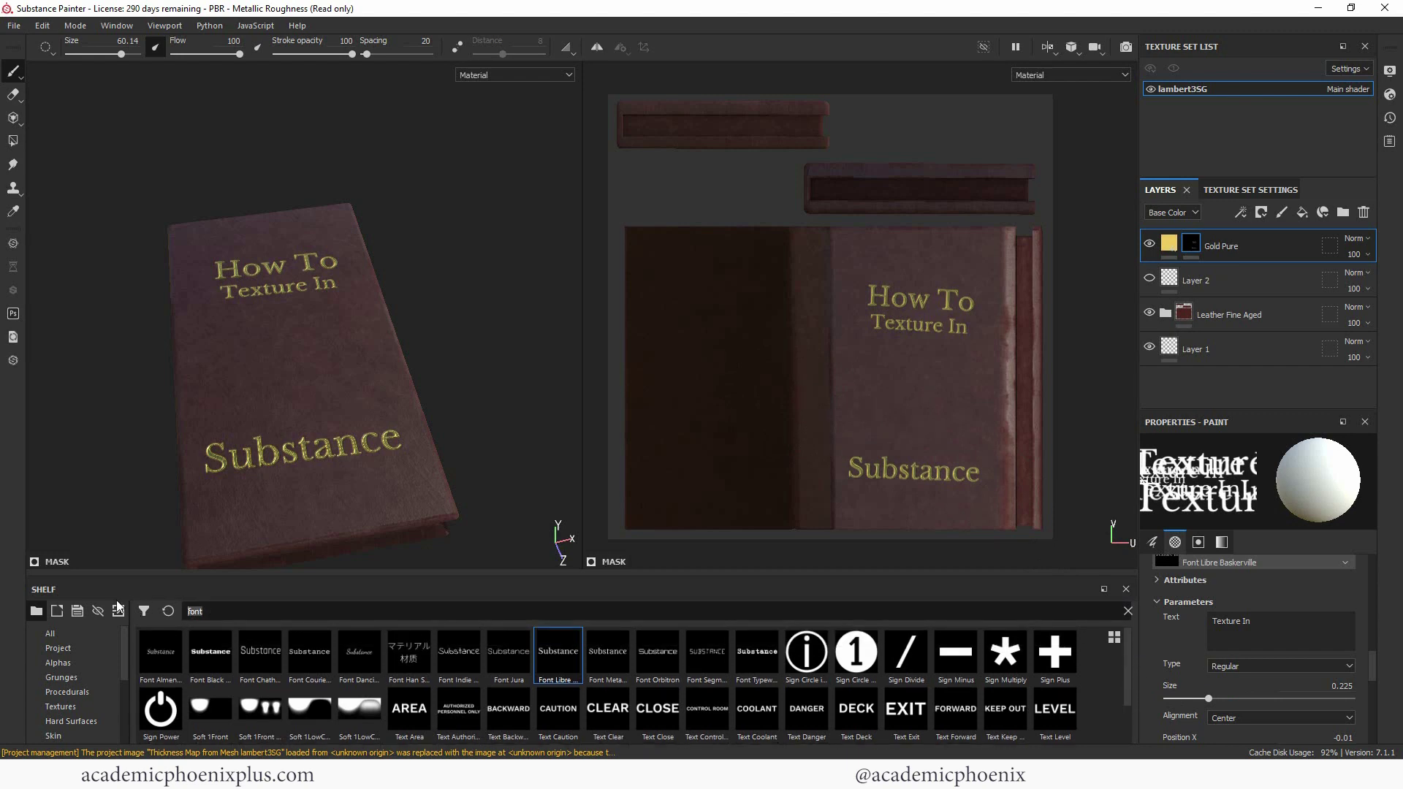
key("BackSpace")
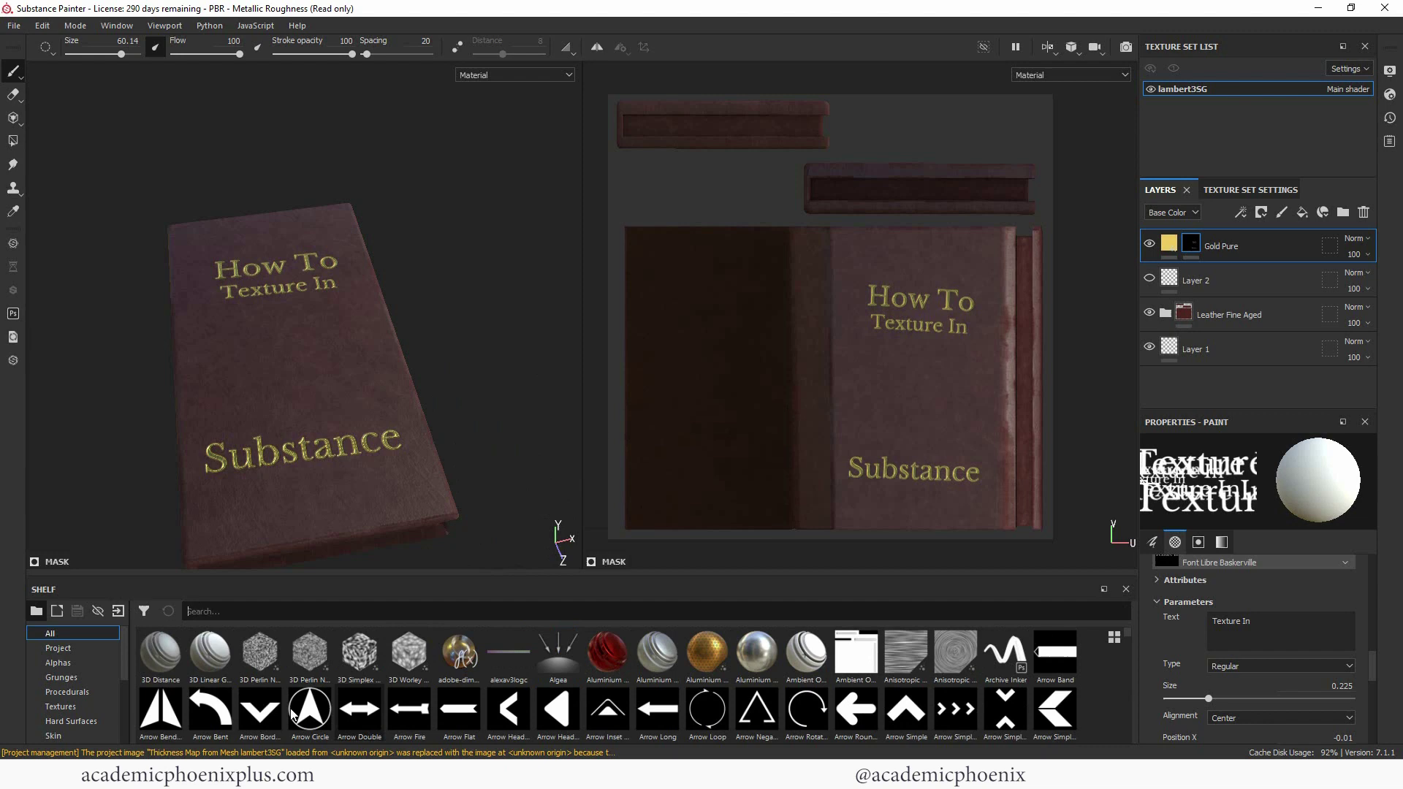
left_click(76, 660)
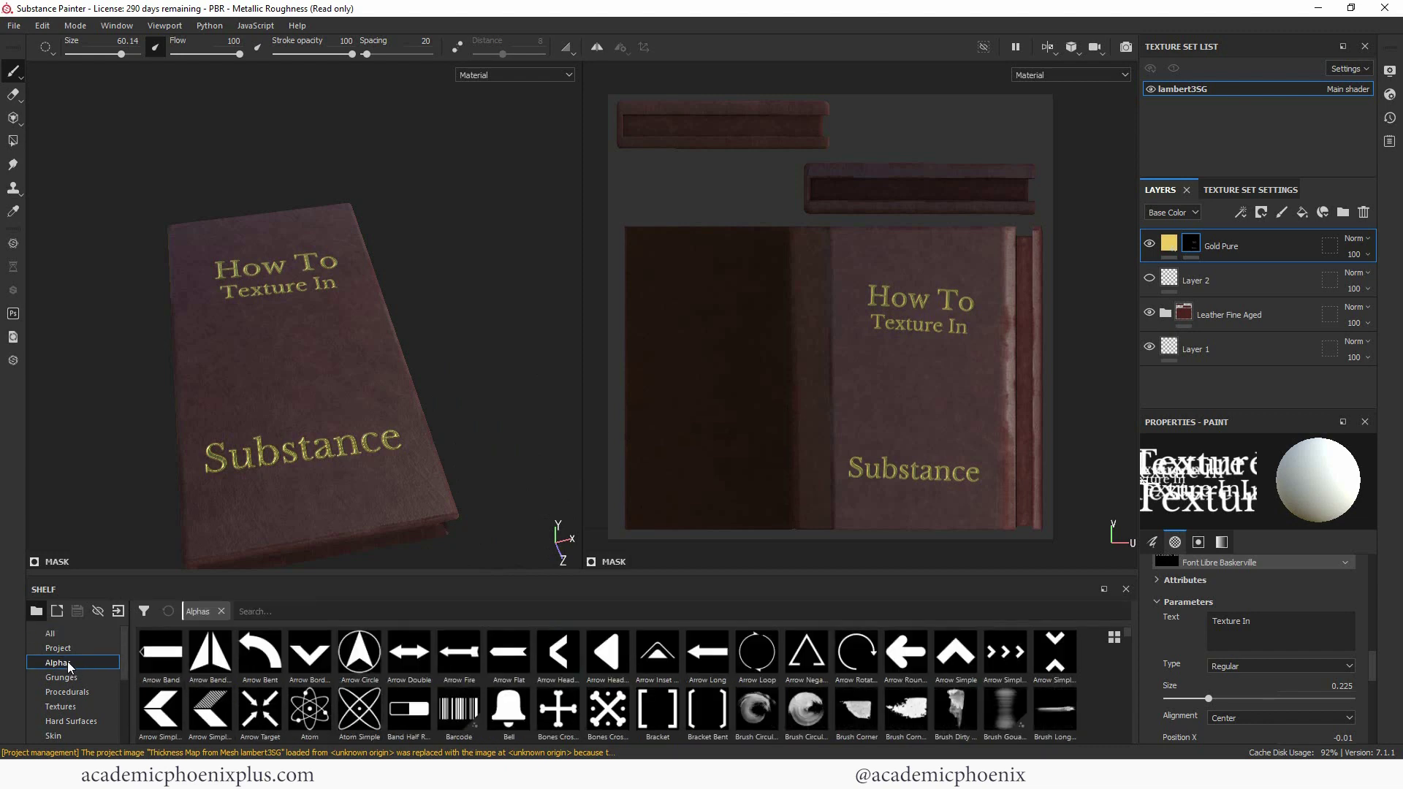
left_click(57, 635)
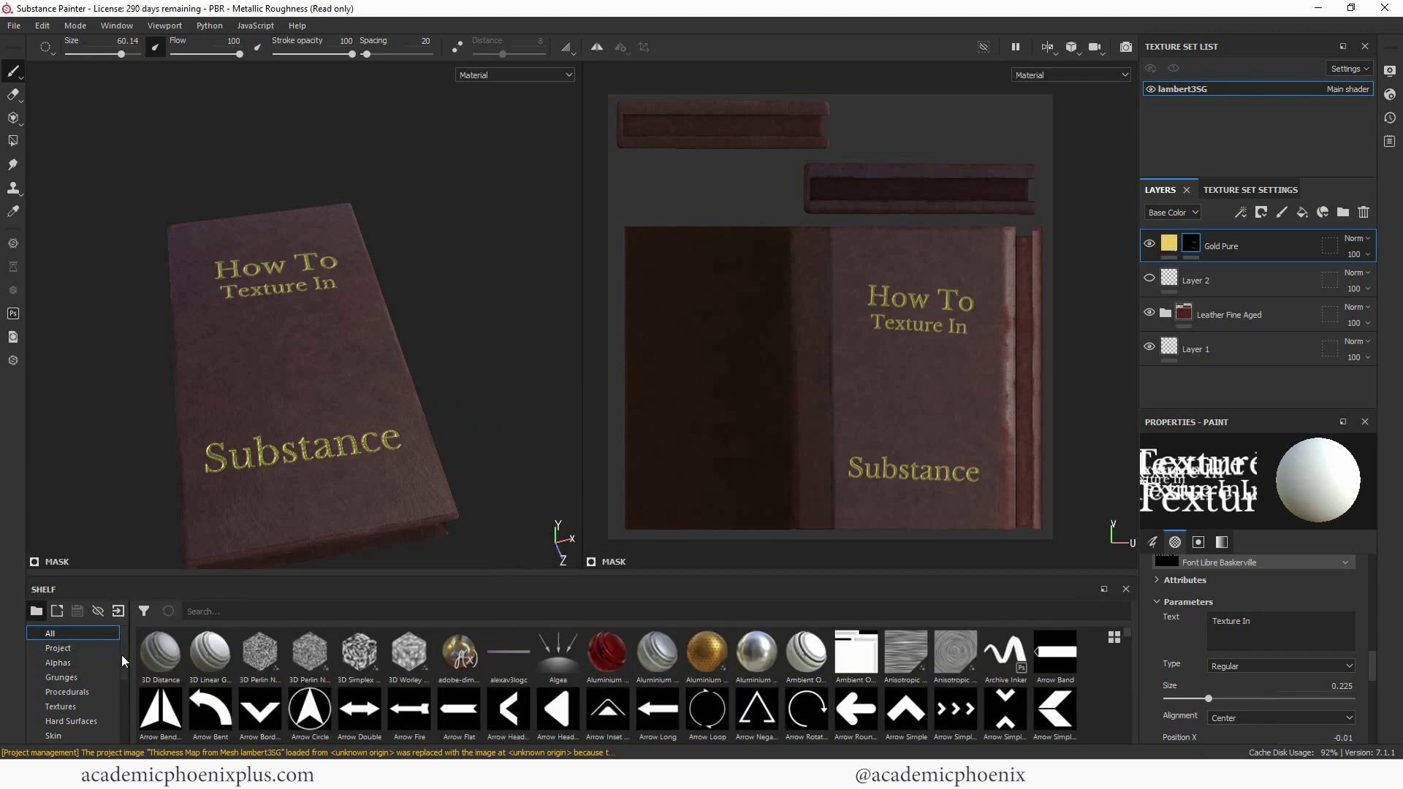
mouse_move(121, 655)
left_mouse_down()
mouse_move(125, 722)
mouse_move(123, 641)
left_mouse_up()
left_click(73, 661)
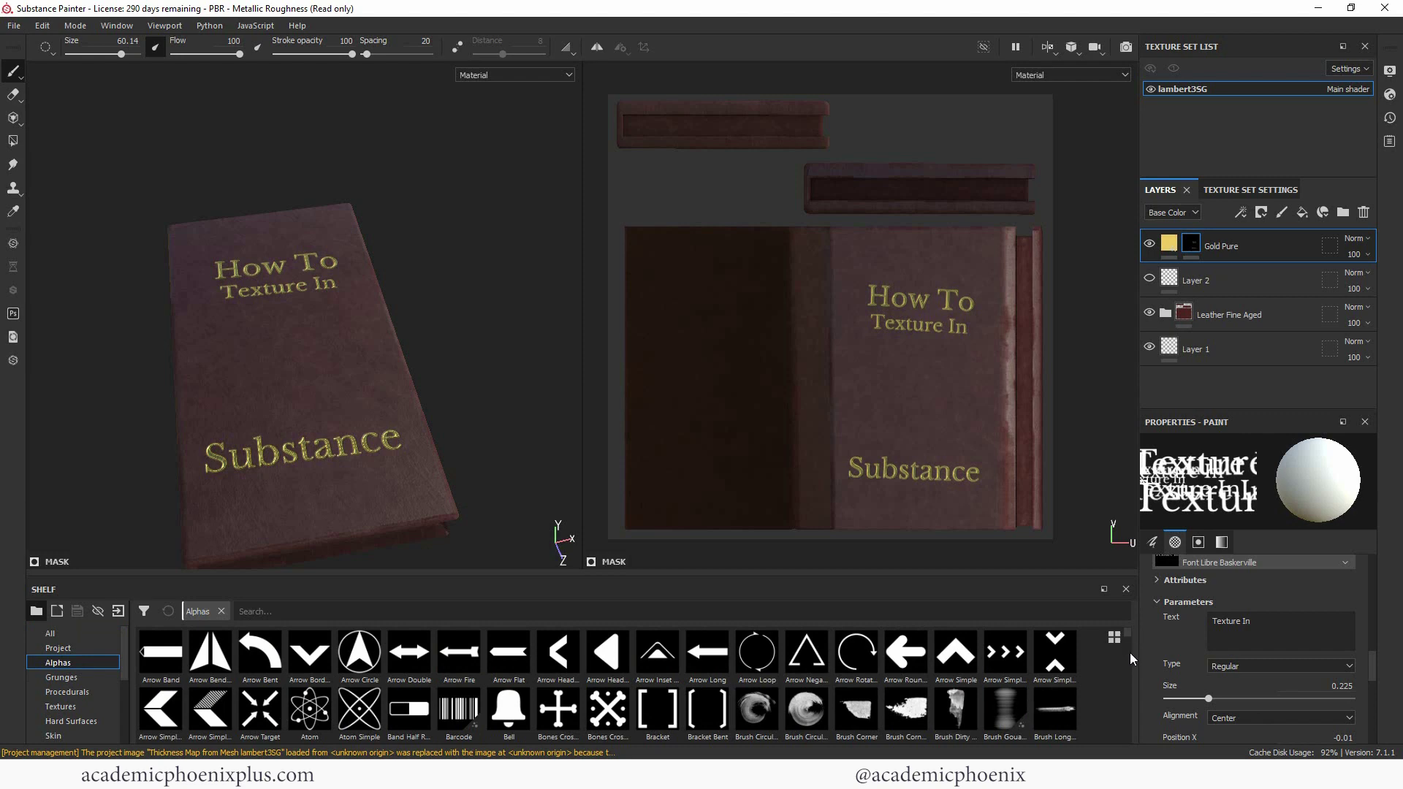
scroll(1130, 654, "down", 1)
scroll(1128, 661, "down", 1)
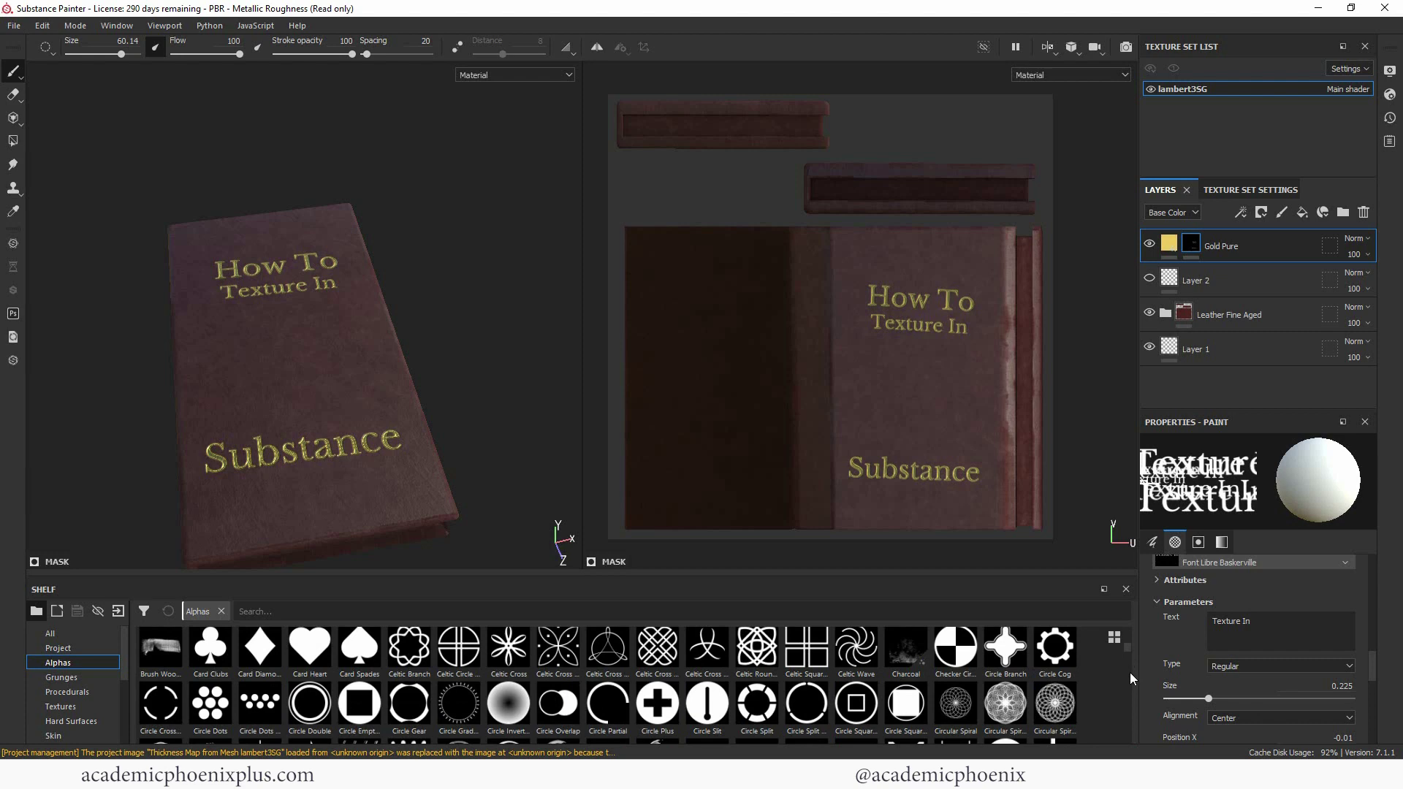
left_click(1055, 703)
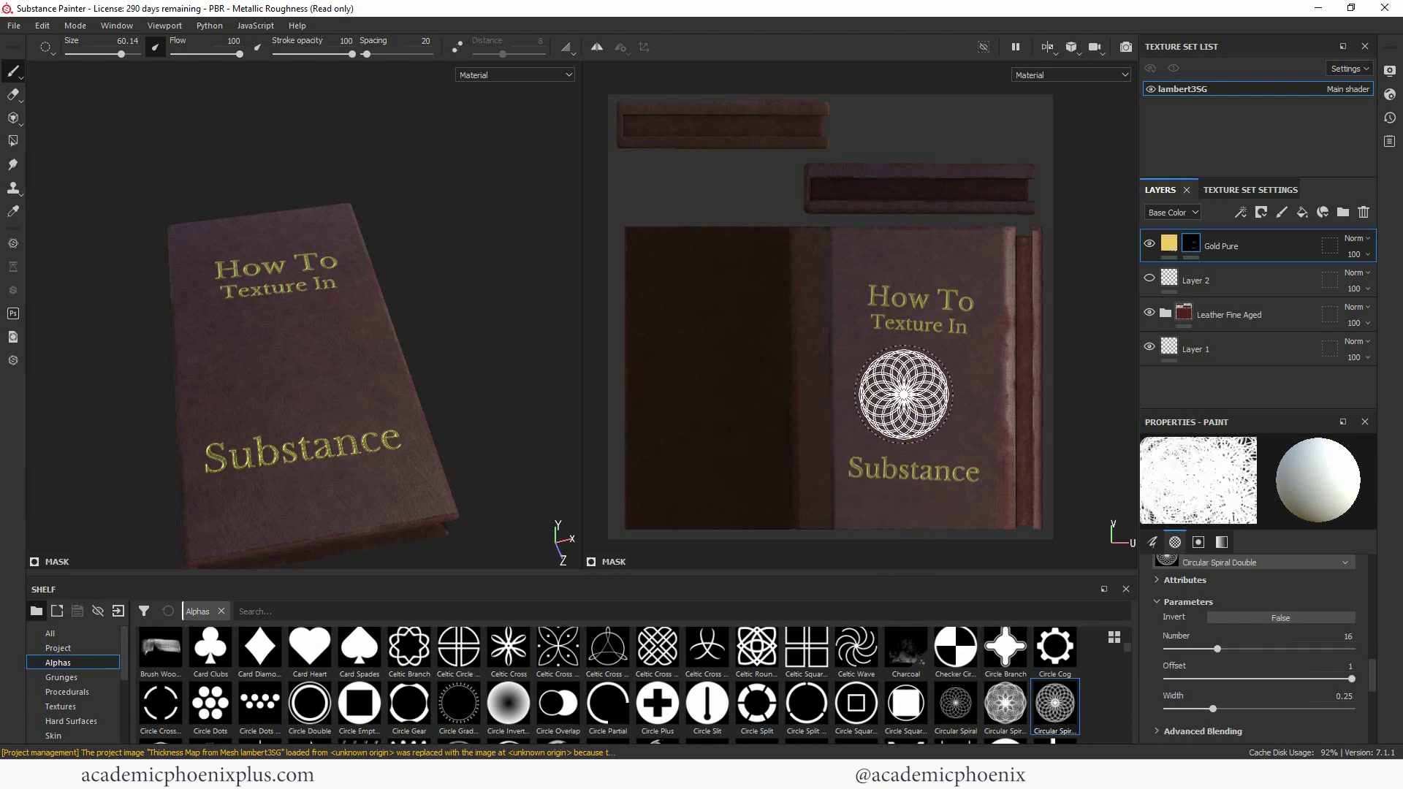
Step: Stamp the circular spiral emblem centered between "Texture In" and "Substance", undoing the first misplaced stamp
left_click(904, 395)
key("ctrl+z")
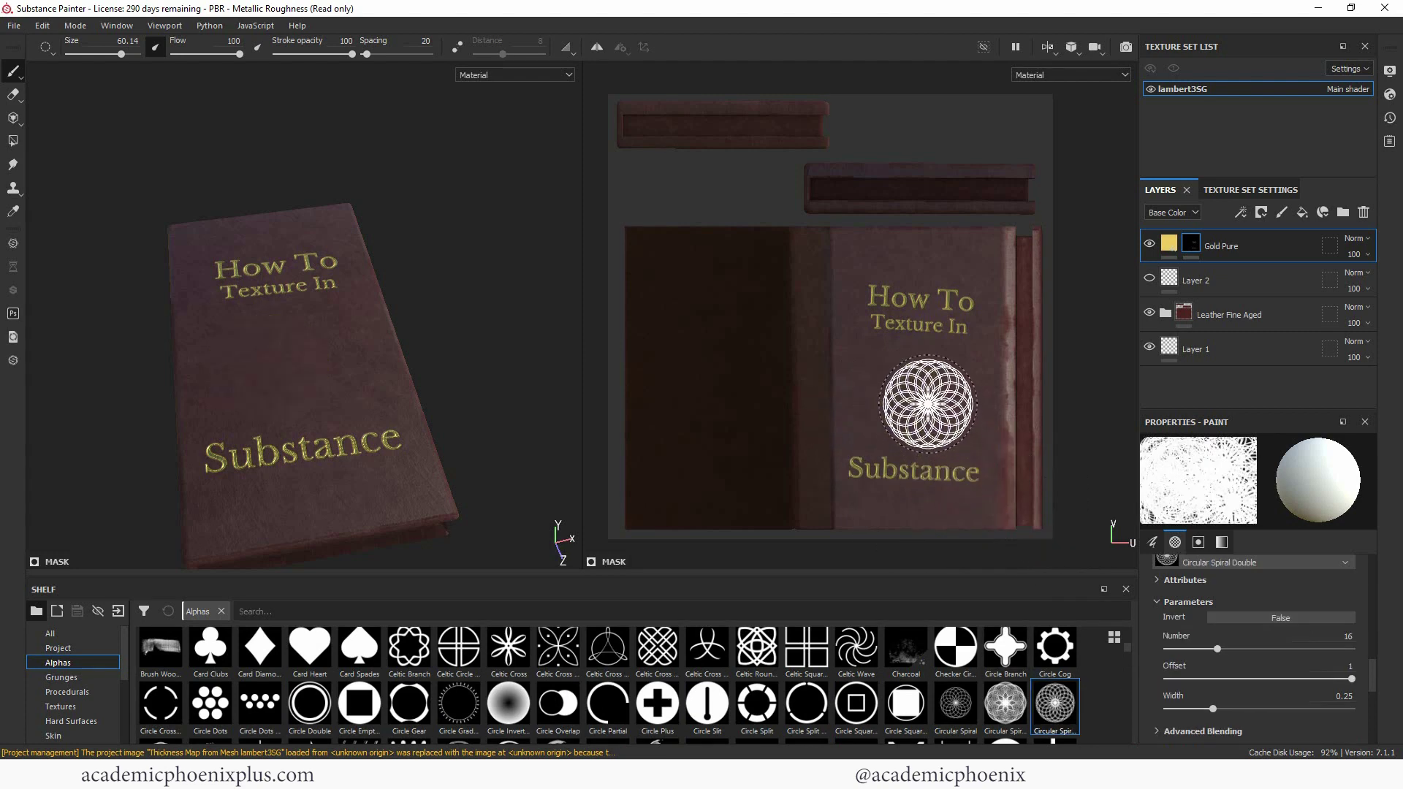
left_click(923, 399)
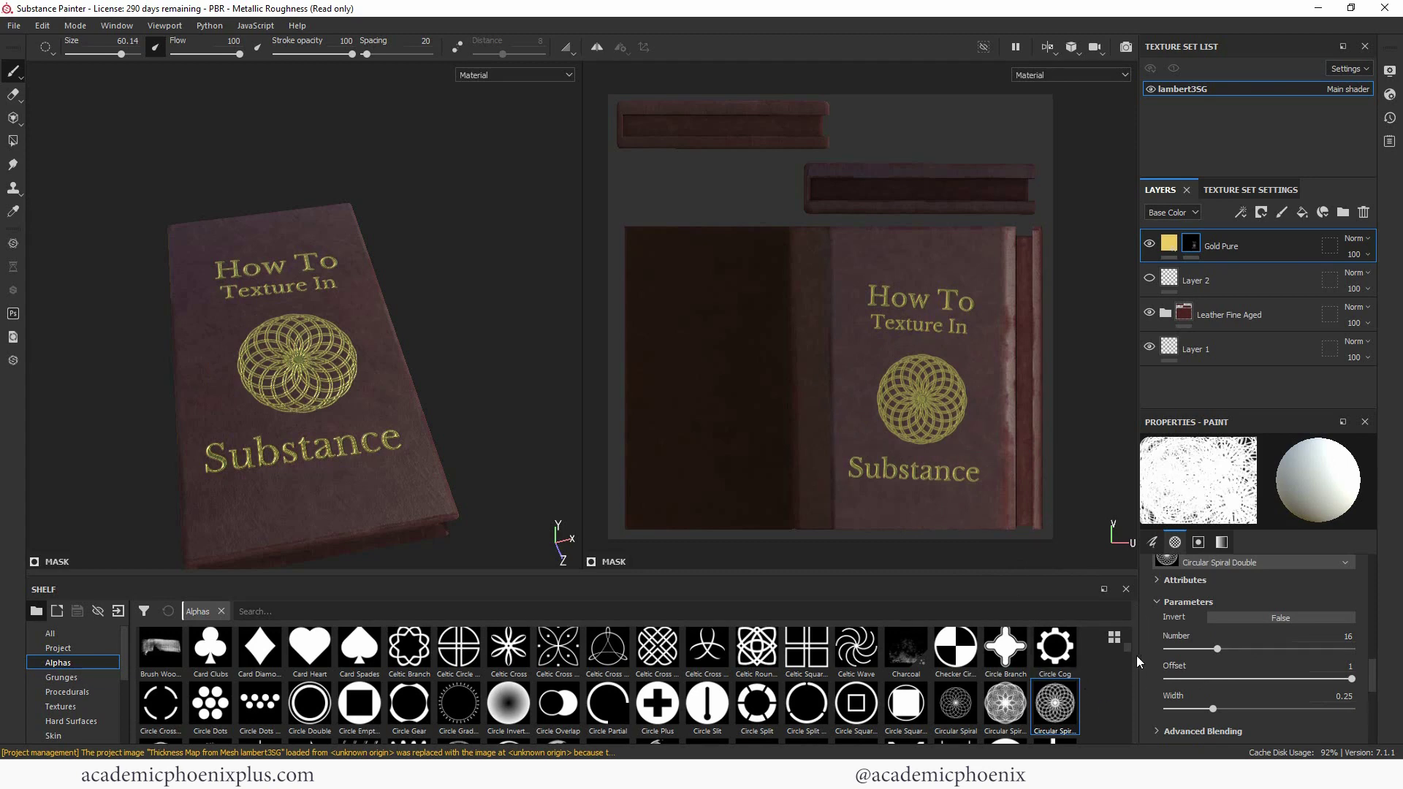
Step: Stamp the Fleur De Lis alpha at brush size 15.68 in all four corners of the front cover
scroll(1125, 652, "down", 2)
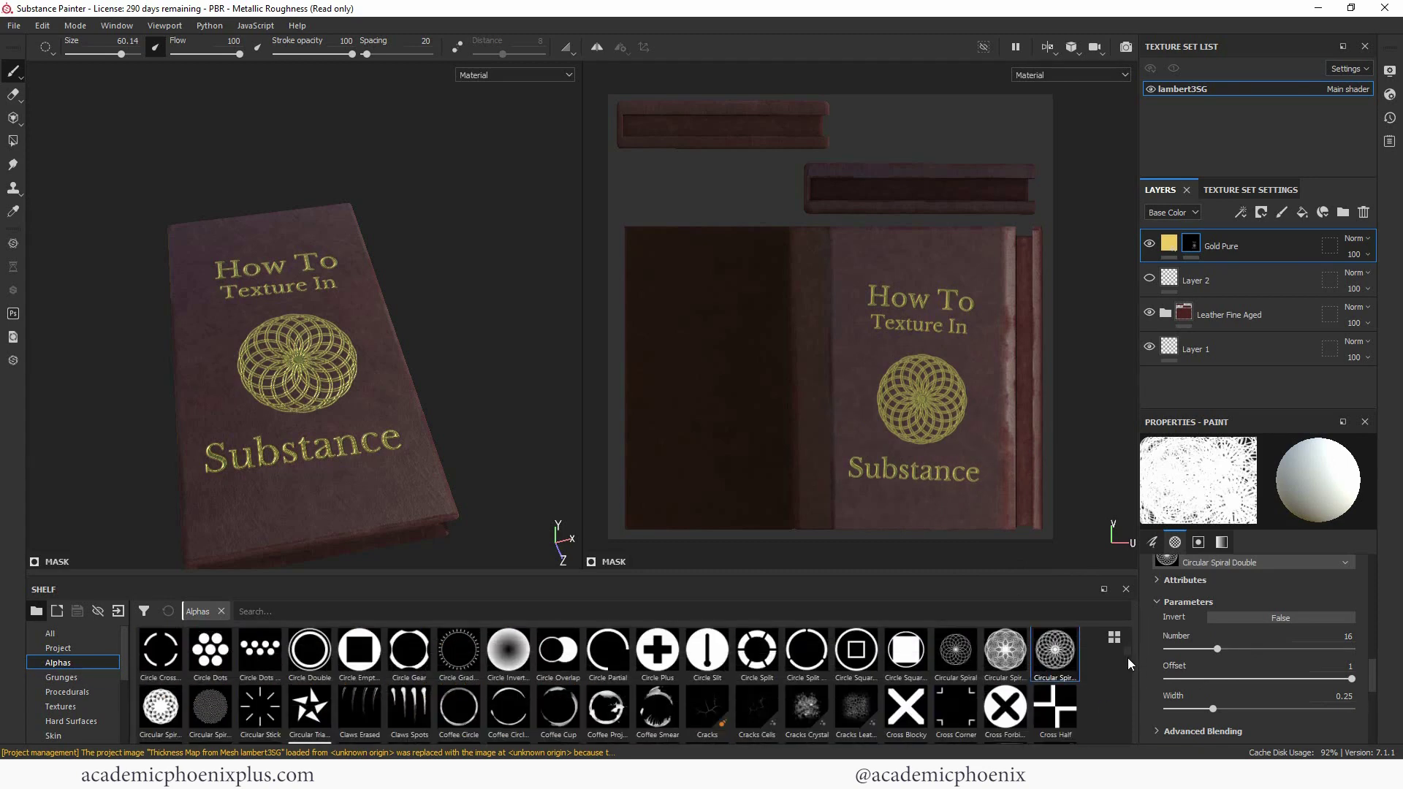
scroll(1129, 661, "down", 5)
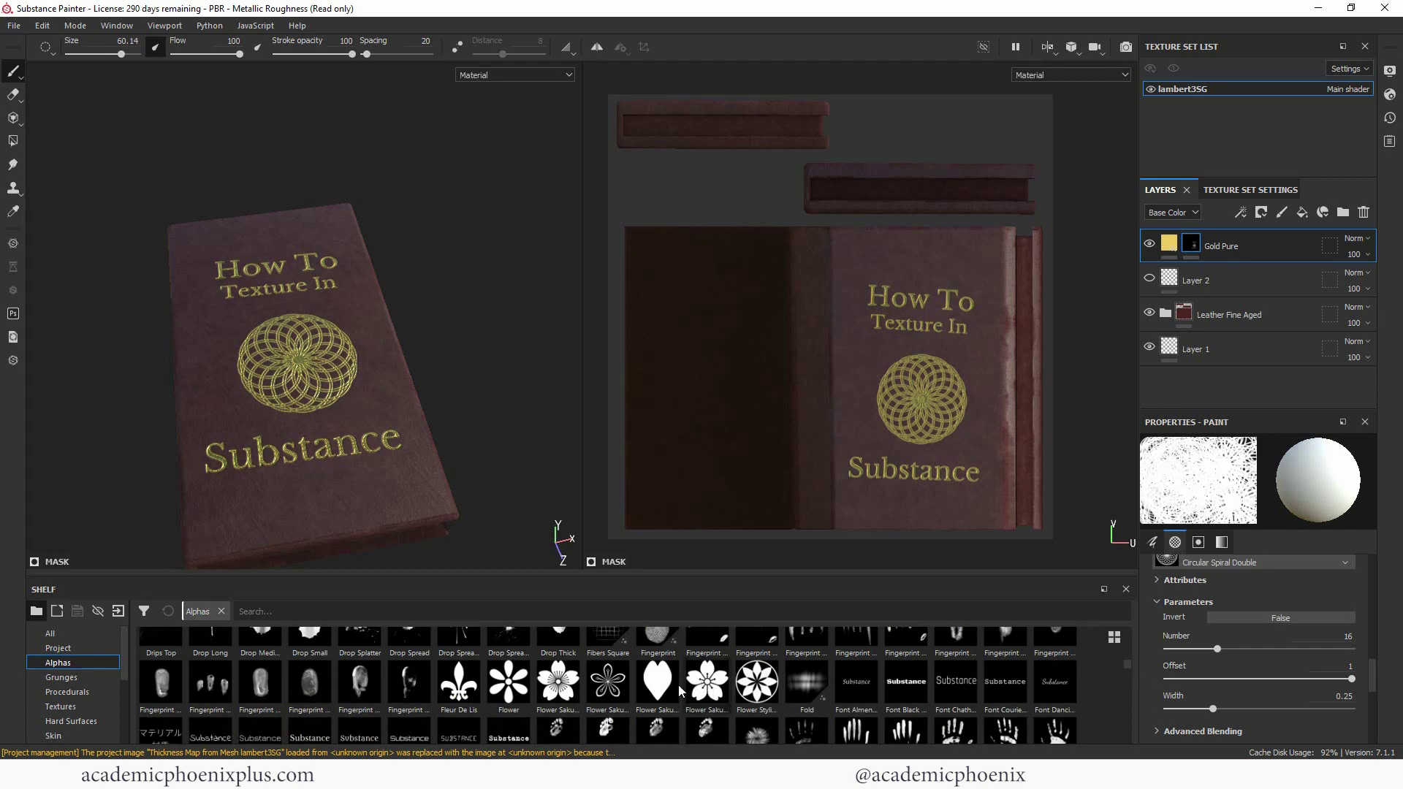
left_click(470, 687)
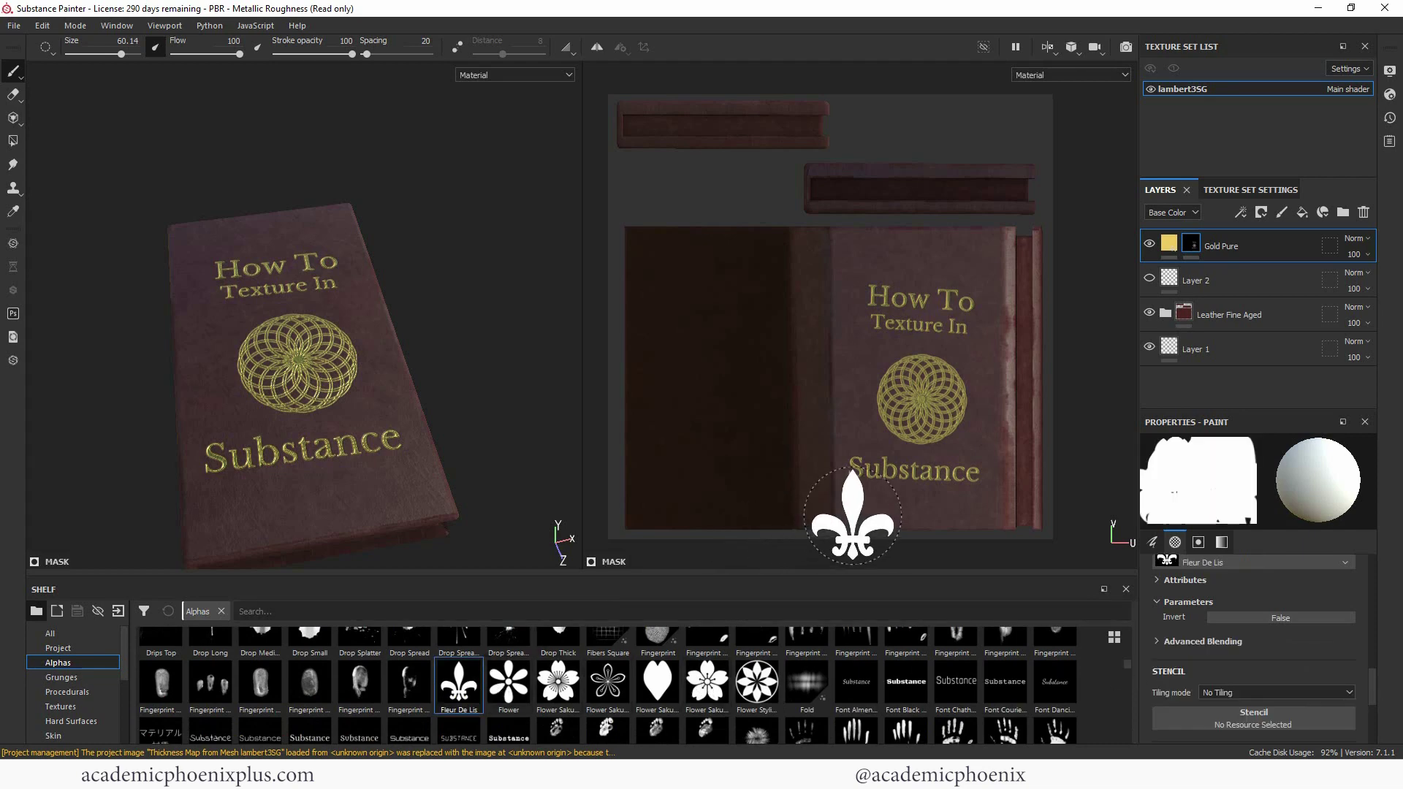
right_click_drag(851, 510, 868, 508, "ctrl")
right_click_drag(862, 245, 852, 244, "ctrl")
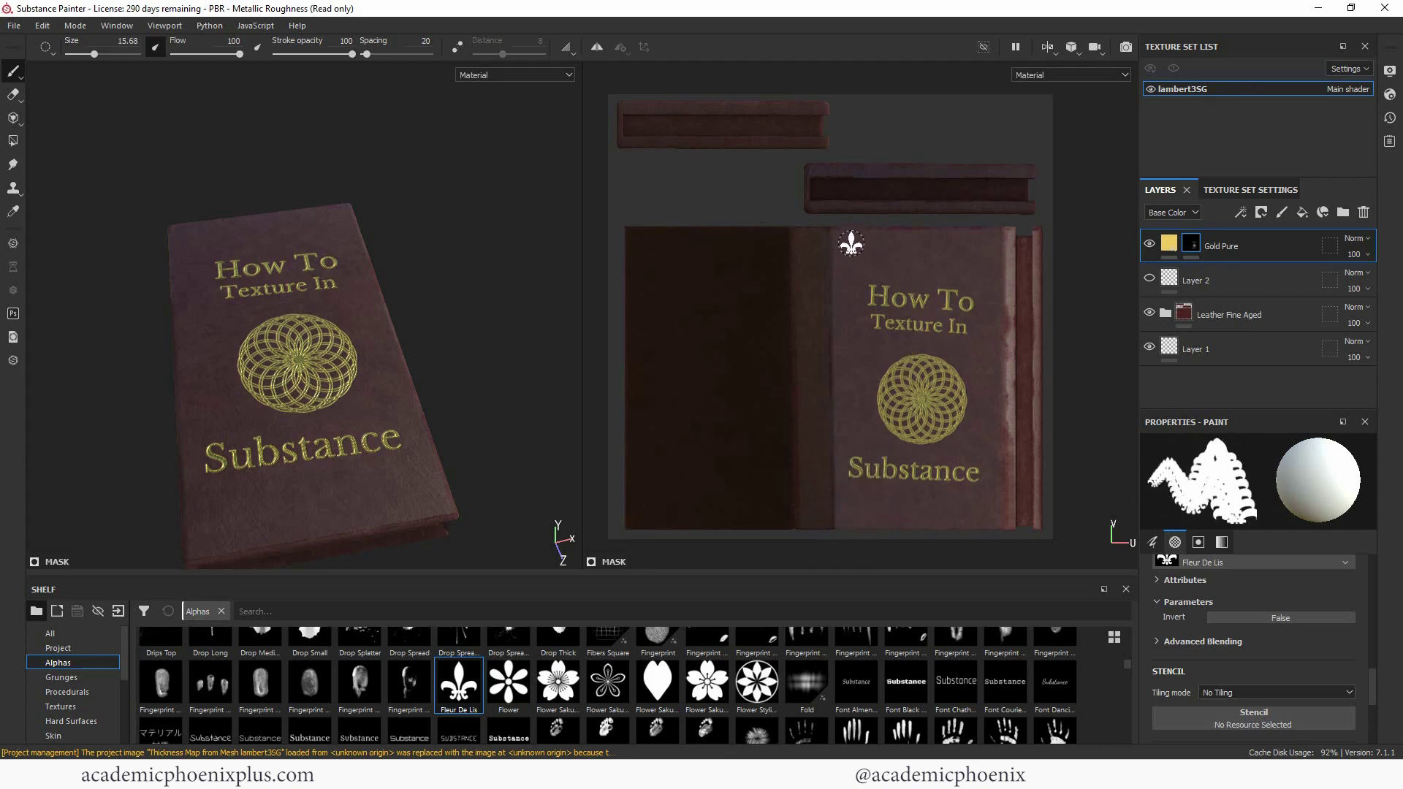
left_click(987, 242)
left_click(856, 513)
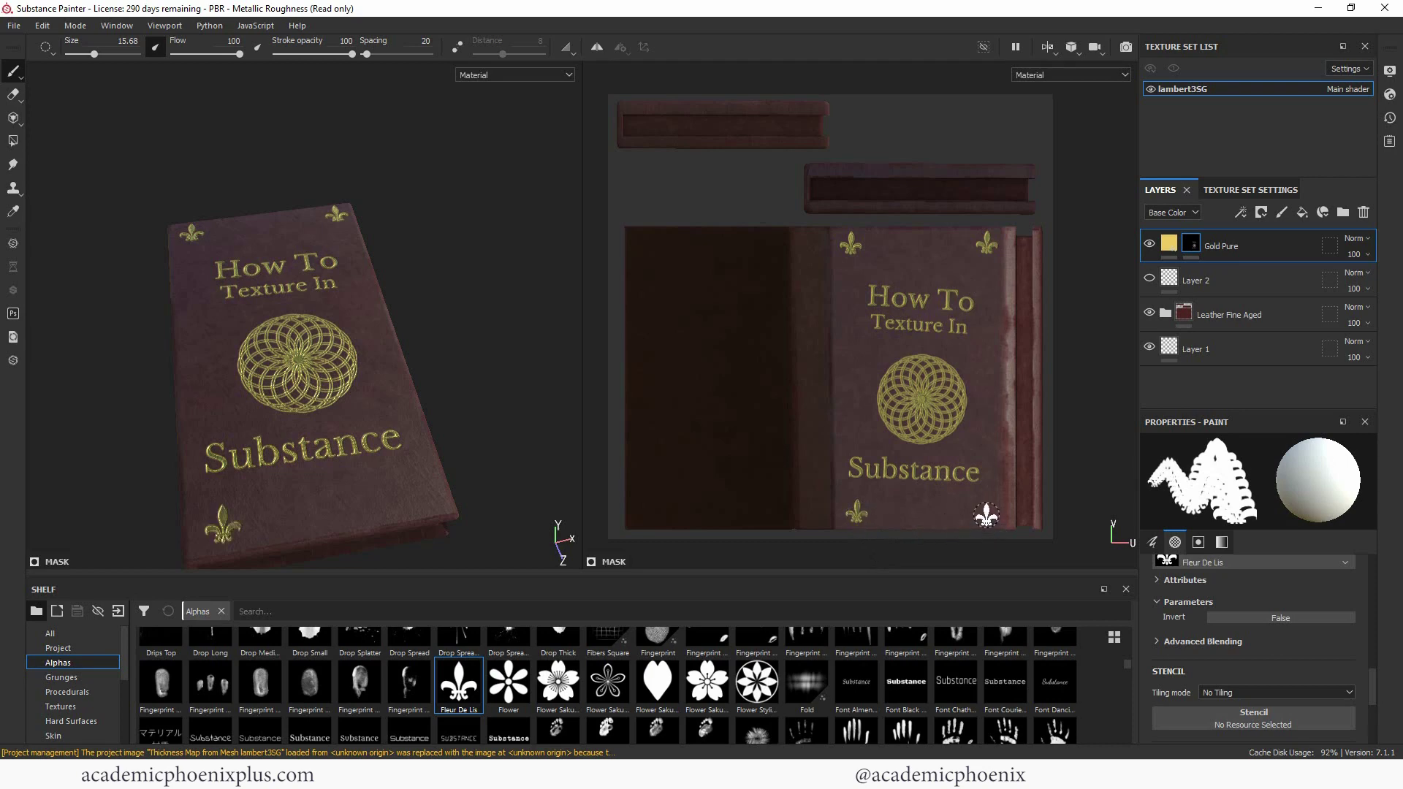
left_click(988, 517)
mouse_move(469, 251)
left_mouse_down("alt")
mouse_move(470, 304)
mouse_move(449, 328)
left_mouse_up("alt")
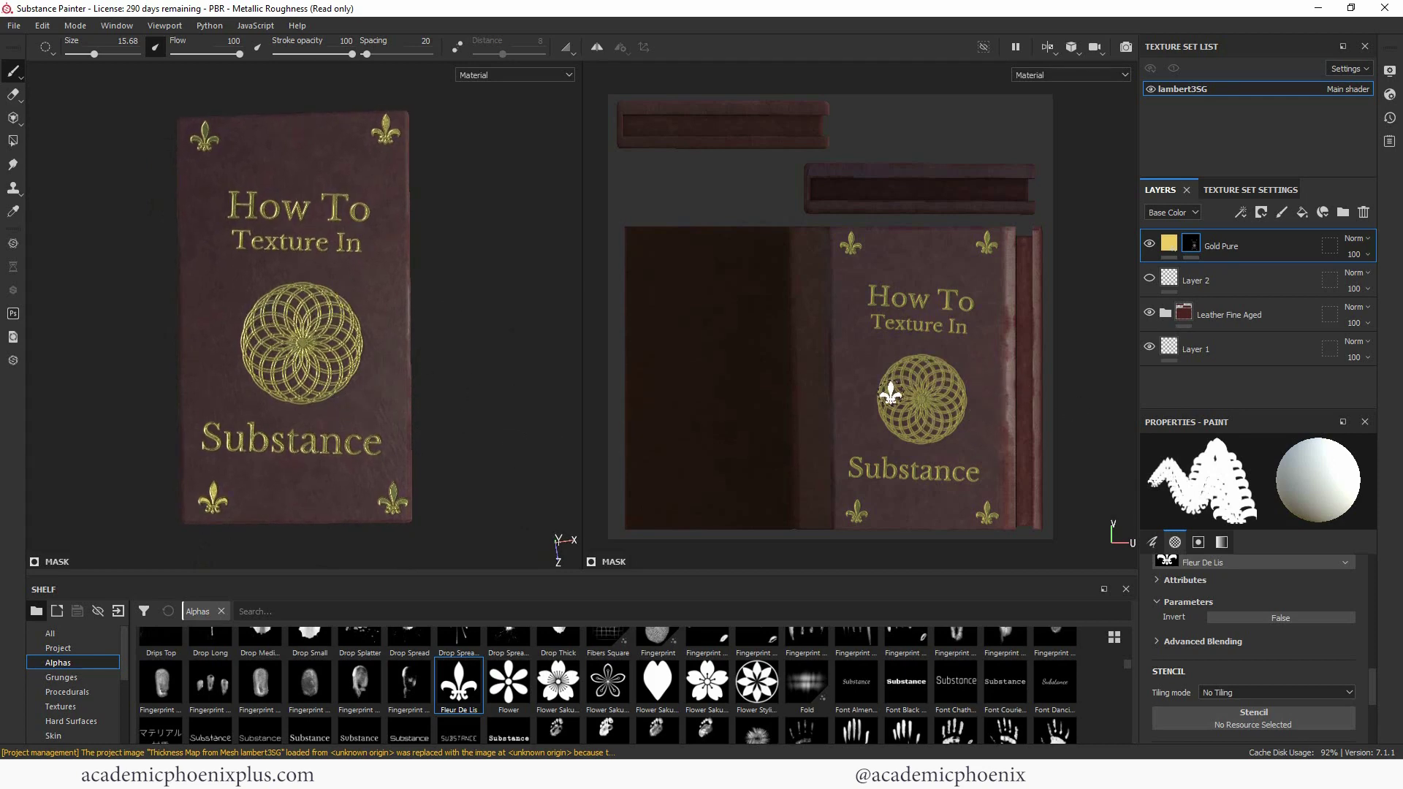
Step: Search the brush's alphas for "shape" and replace Fleur De Lis with the soft round Shape alpha
left_click(12, 78)
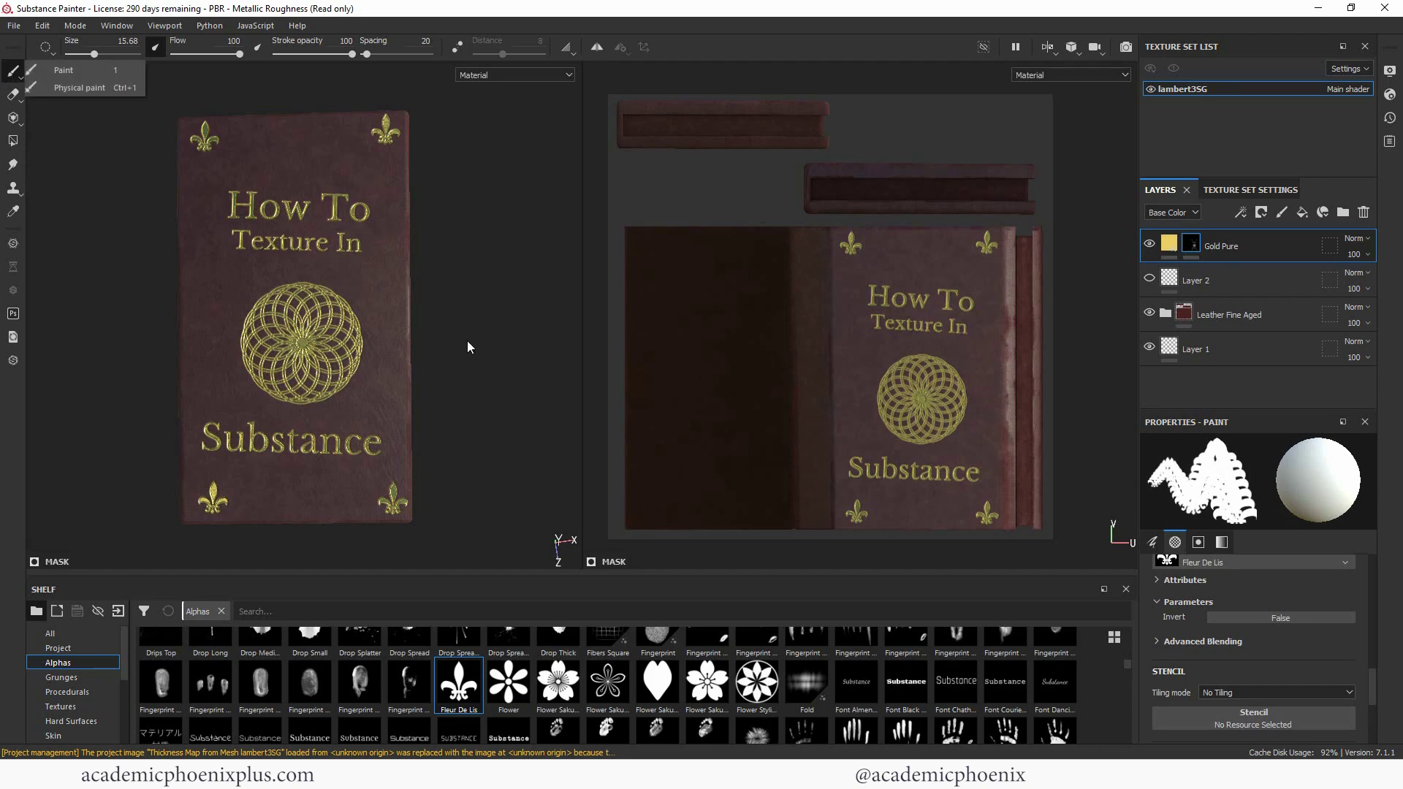
mouse_move(1369, 691)
left_mouse_down()
mouse_move(1365, 575)
mouse_move(1372, 673)
left_mouse_up()
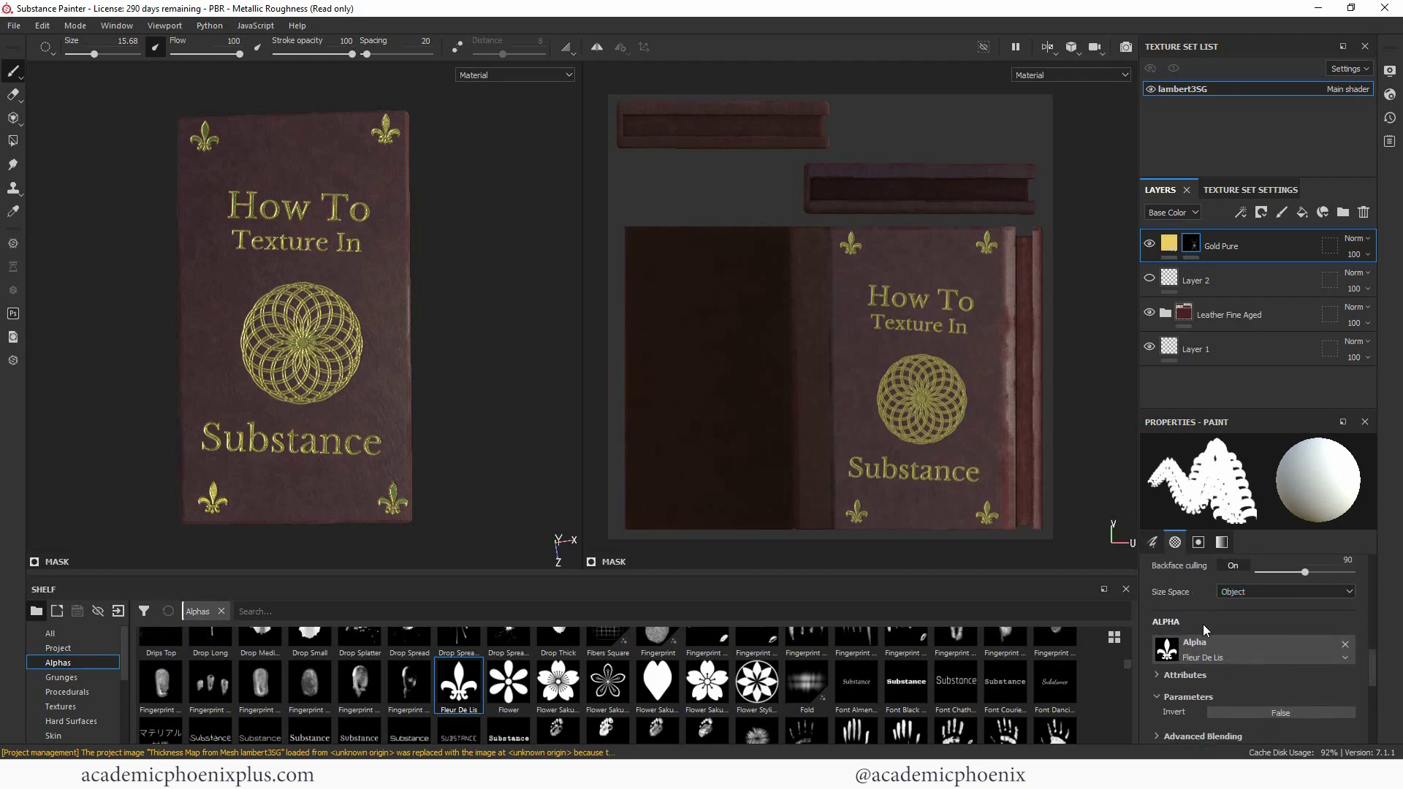
left_click(1345, 658)
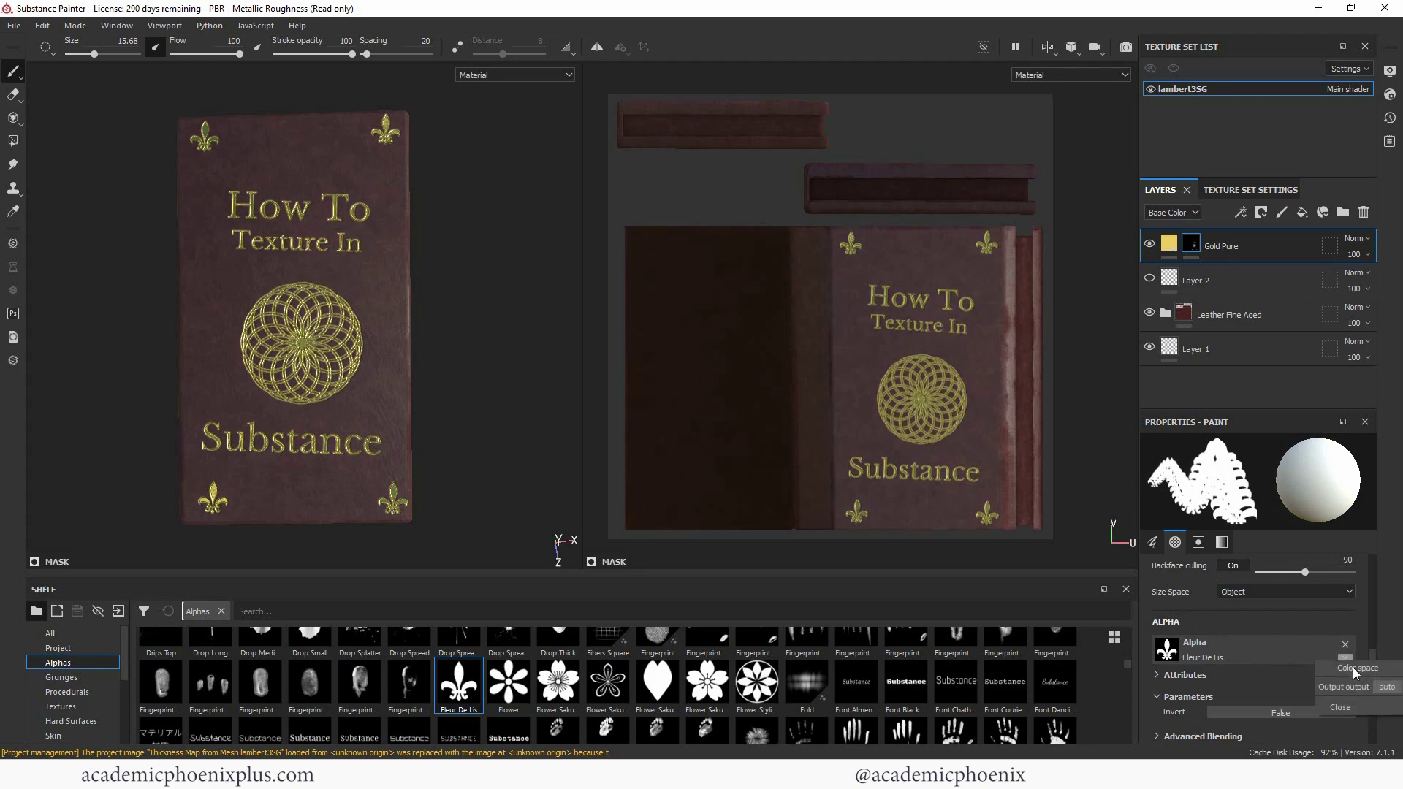
left_click(1224, 635)
left_click(1235, 649)
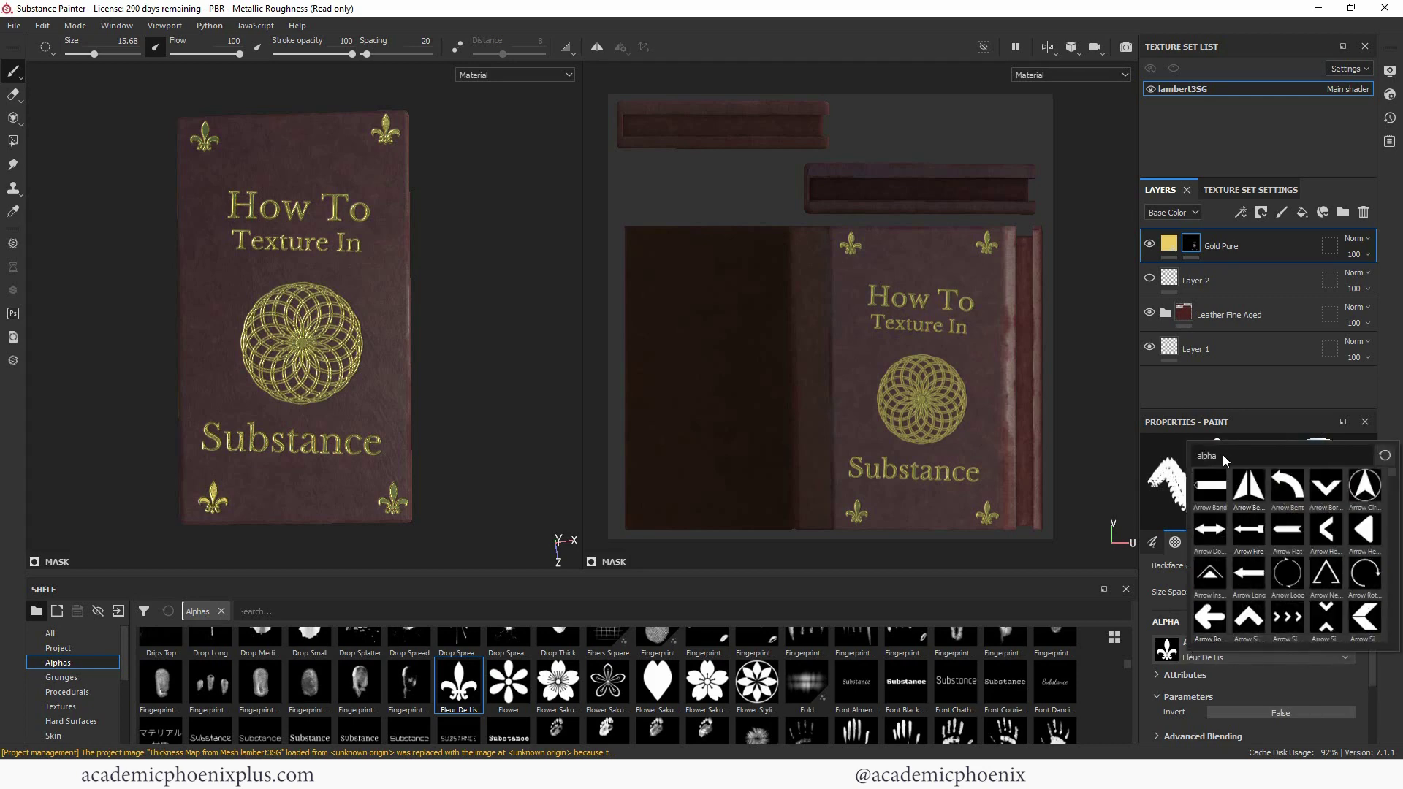
type("shape")
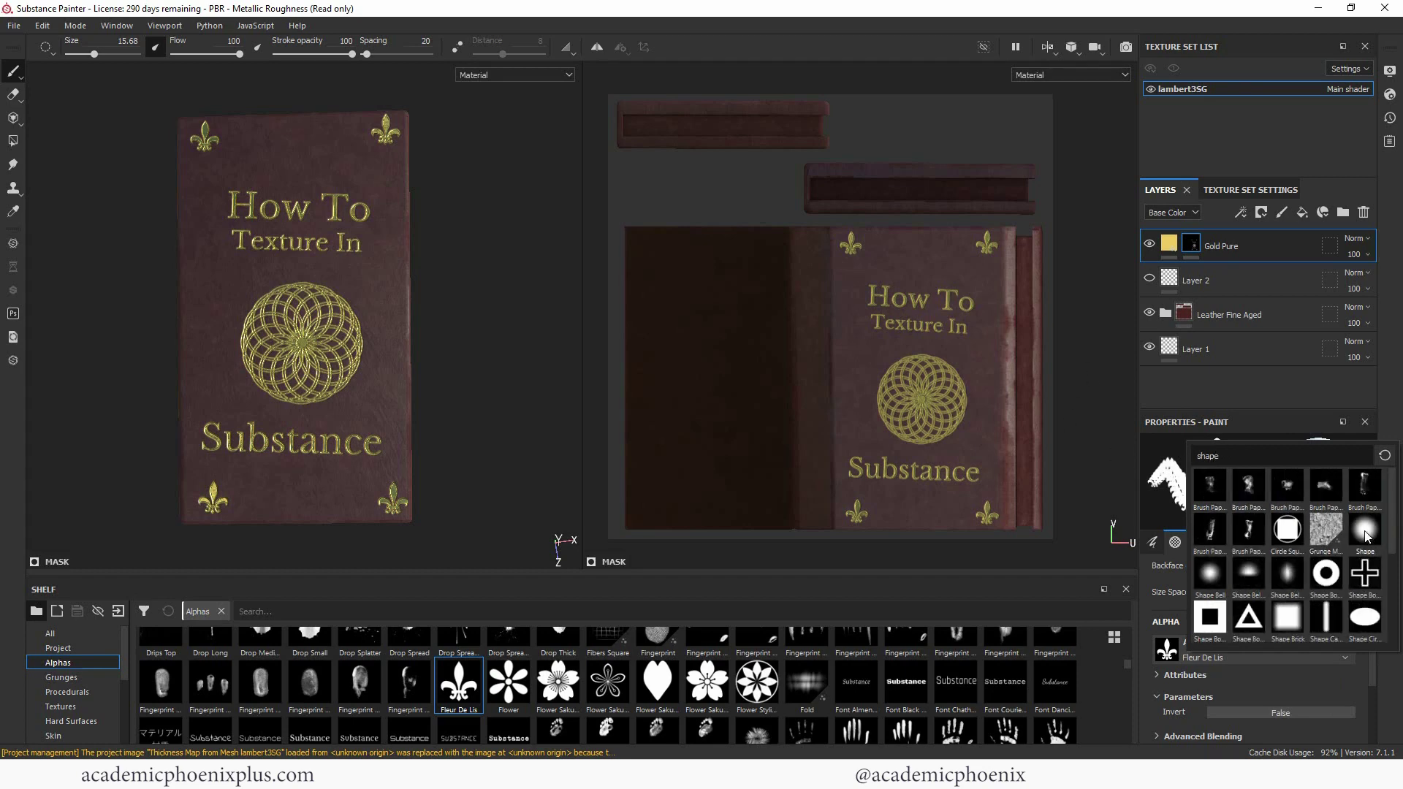
left_click(1363, 533)
Step: Paint a test stroke over the spiral emblem with the soft round brush and undo it
mouse_move(867, 398)
left_mouse_down()
mouse_move(899, 369)
mouse_move(939, 388)
mouse_move(895, 420)
mouse_move(961, 416)
left_mouse_up()
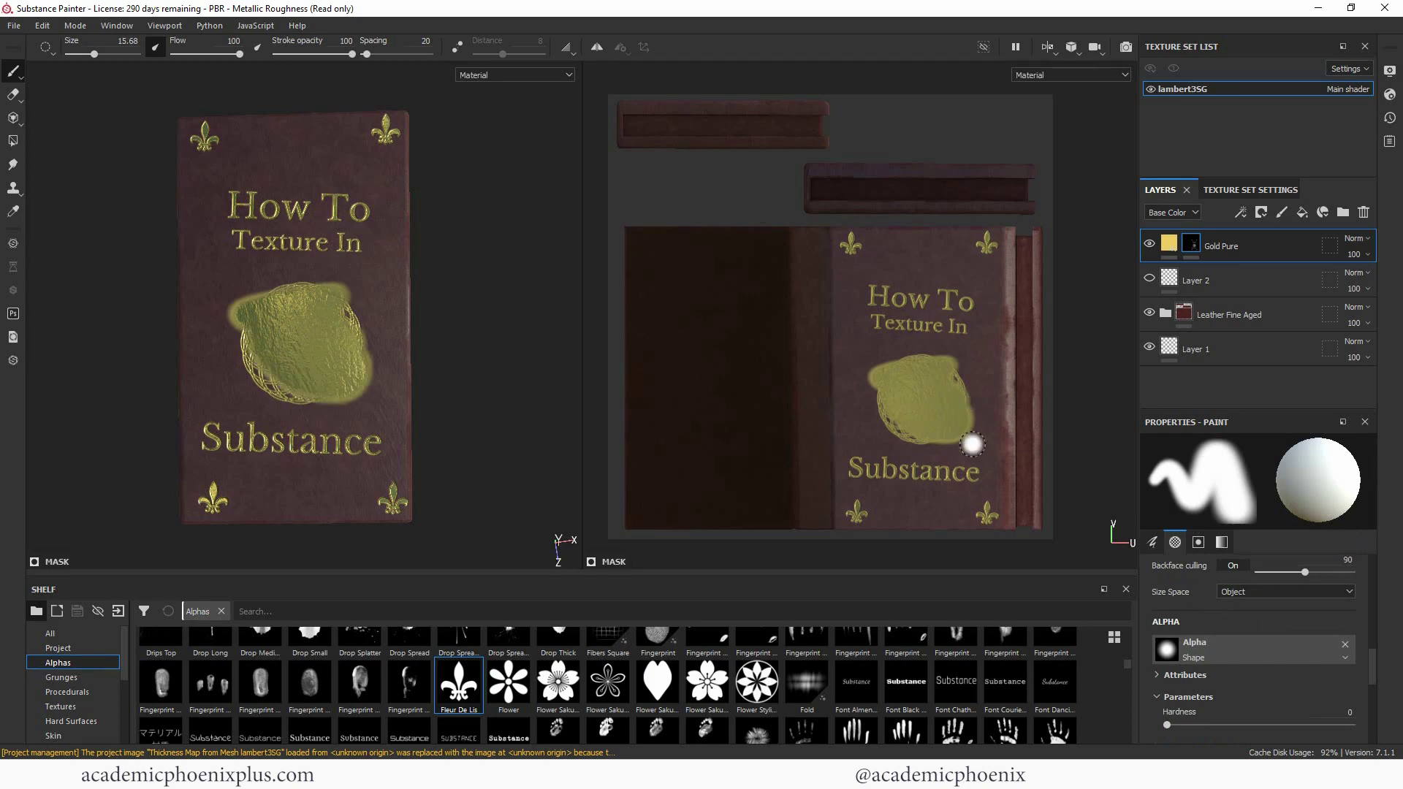
key("ctrl+z")
left_click_drag(1374, 673, 1381, 728)
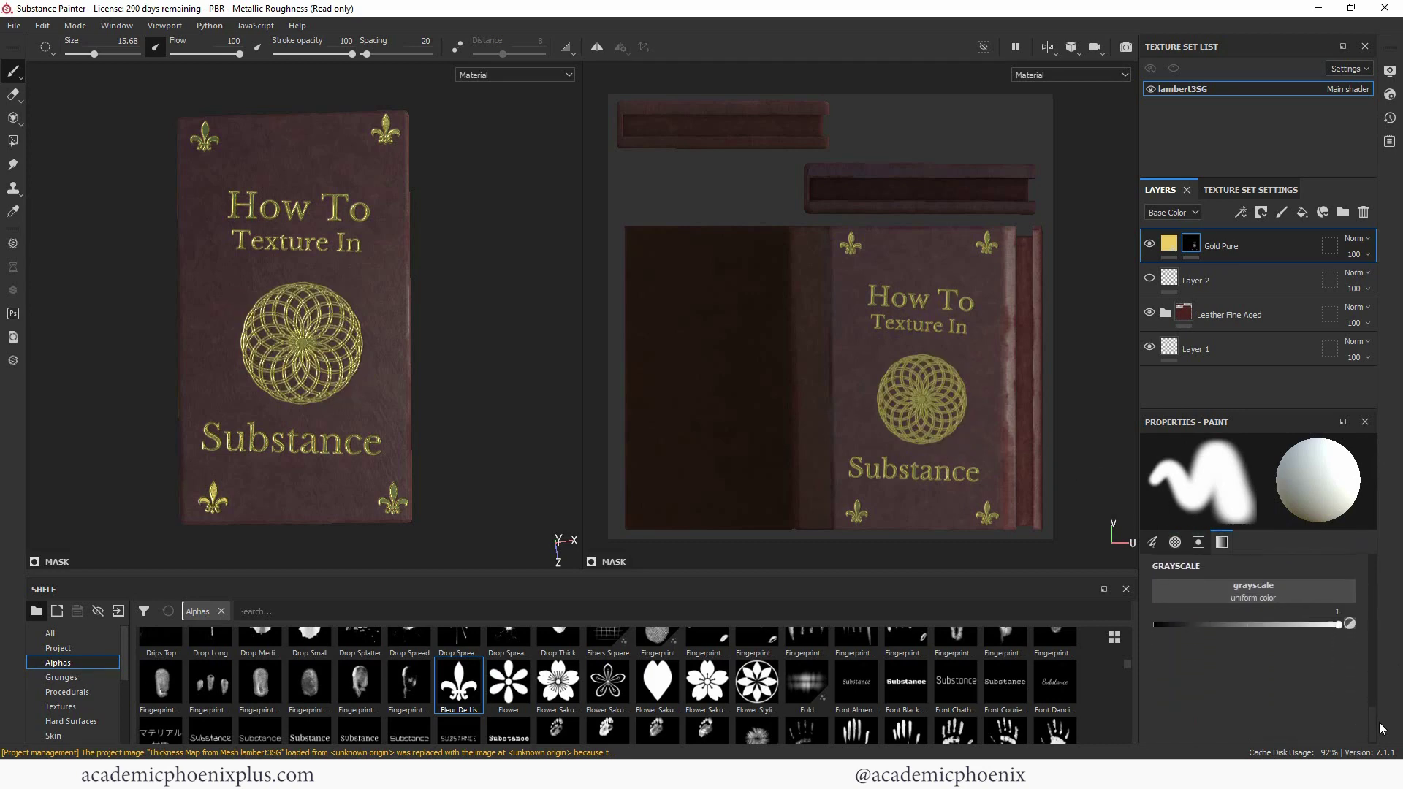
Step: Set the brush grayscale to 0 and erase the circular spiral emblem from the Gold Pure mask
left_click_drag(1263, 623, 1133, 623)
key("ctrl+z")
key("ctrl+y")
key("ctrl+z")
key("ctrl+y")
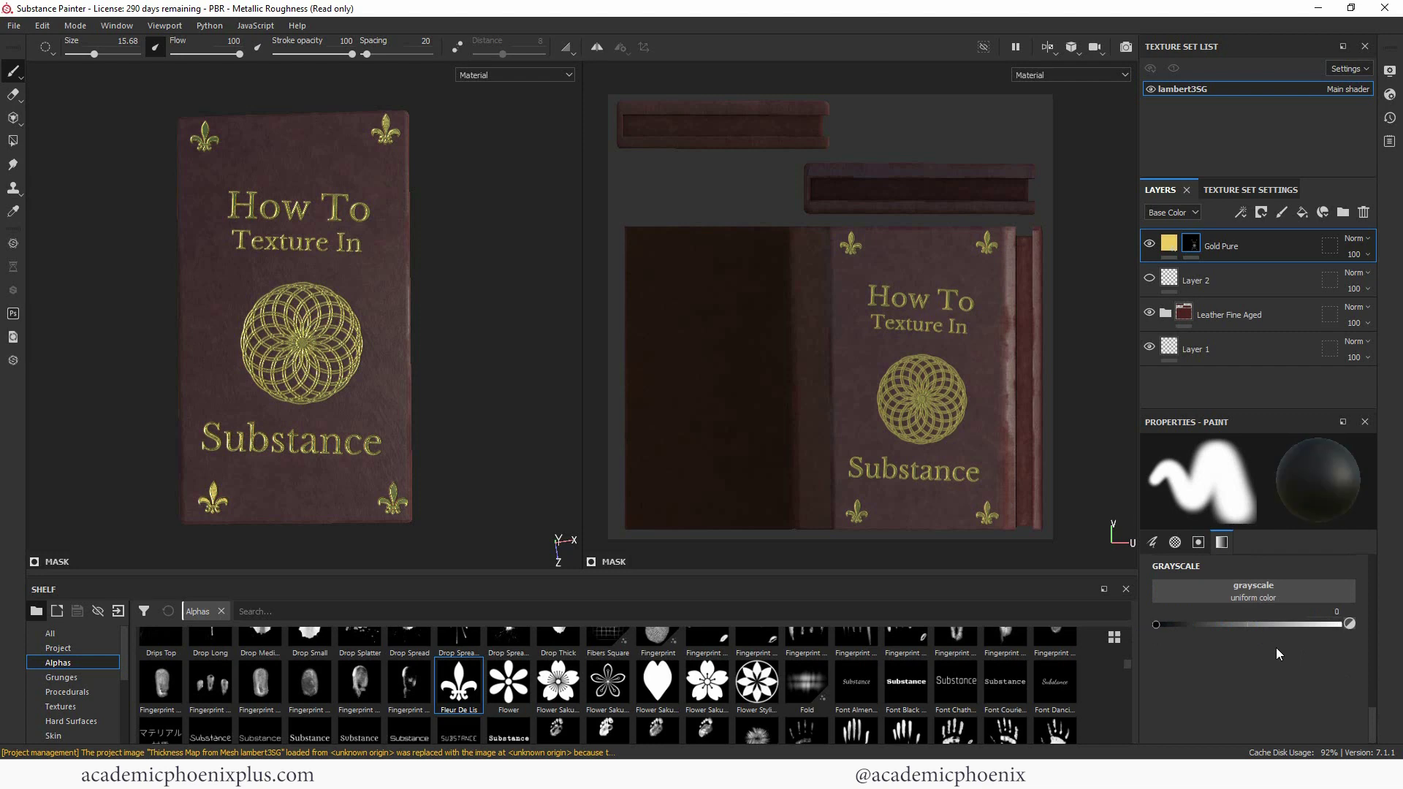
mouse_move(928, 353)
left_mouse_down()
mouse_move(887, 378)
mouse_move(893, 426)
mouse_move(935, 385)
left_mouse_up()
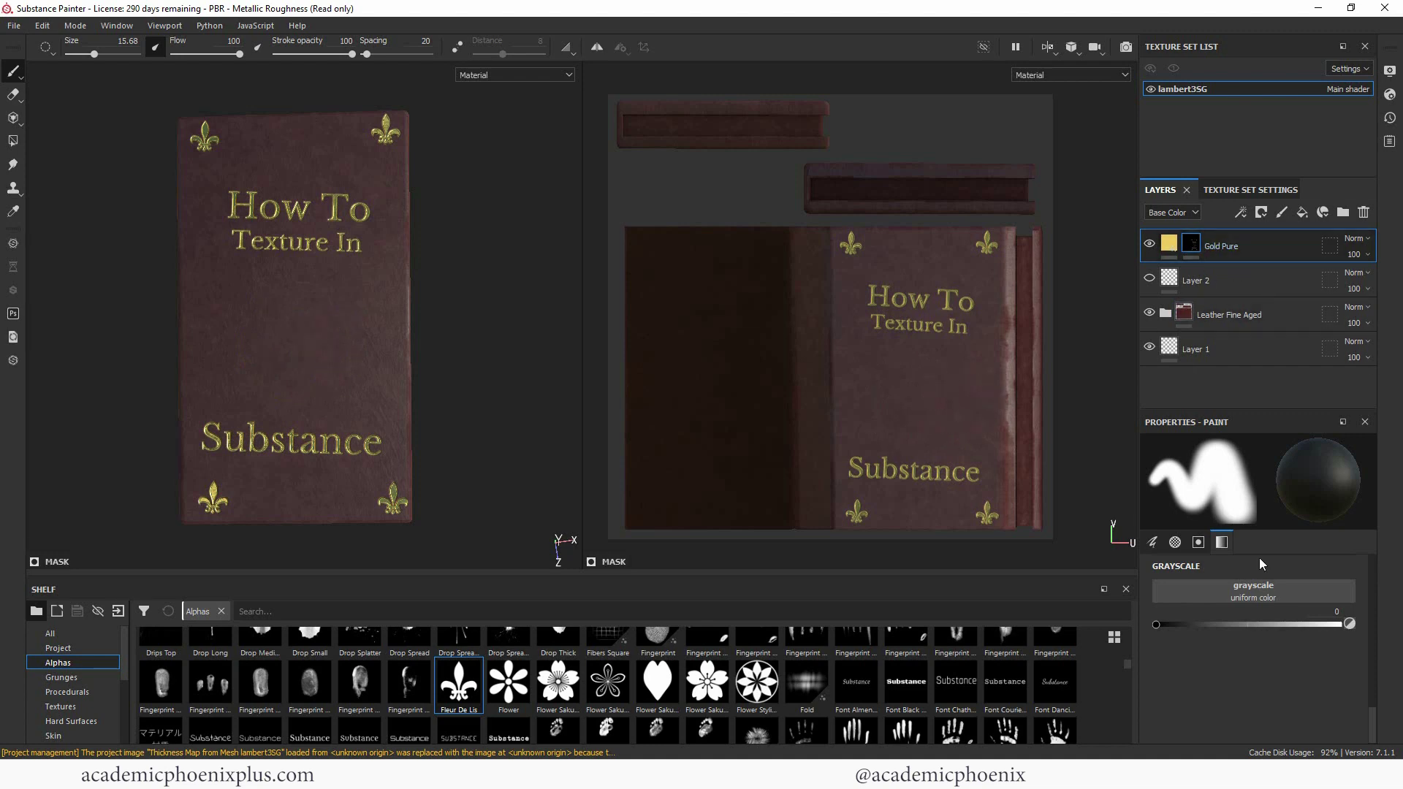
Step: Paint a test stroke across the cover's empty center at grayscale 0.5409 and undo it
left_click(1255, 625)
mouse_move(974, 361)
left_mouse_down()
mouse_move(846, 431)
mouse_move(938, 401)
left_mouse_up()
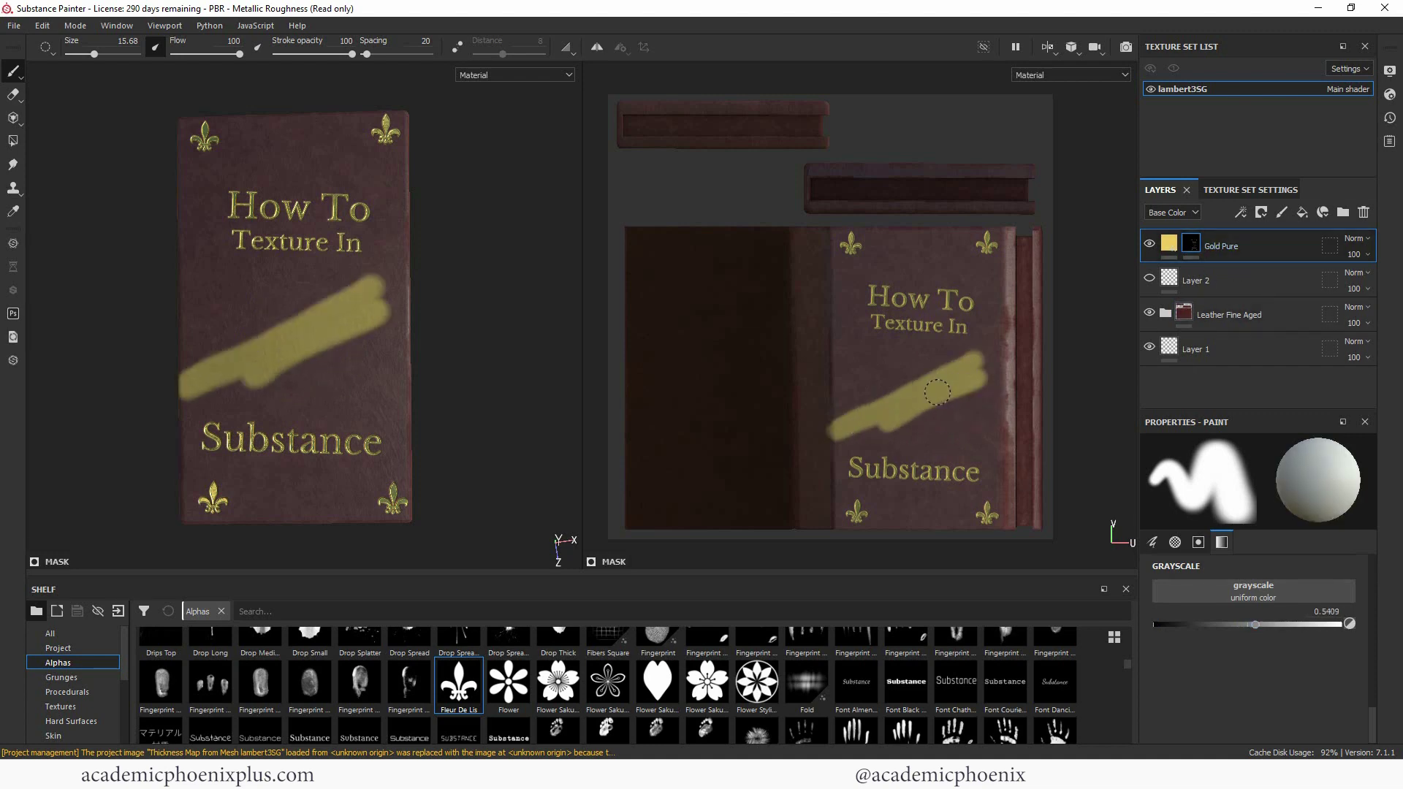
key("ctrl+z")
Step: Set the brush grayscale to 1 and choose the slanted smeared handprint alpha for the brush
left_click_drag(1292, 625, 1345, 625)
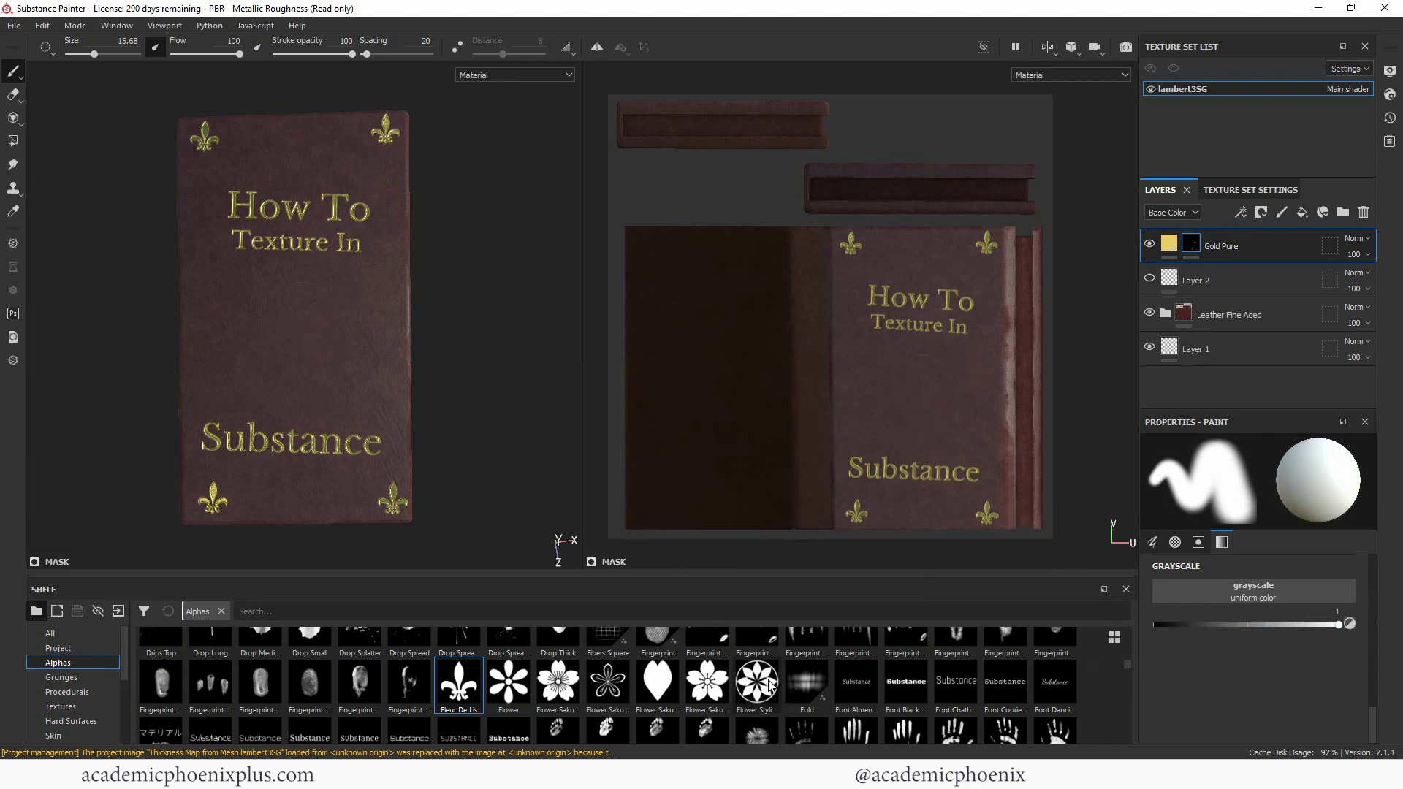
scroll(1132, 670, "up", 2)
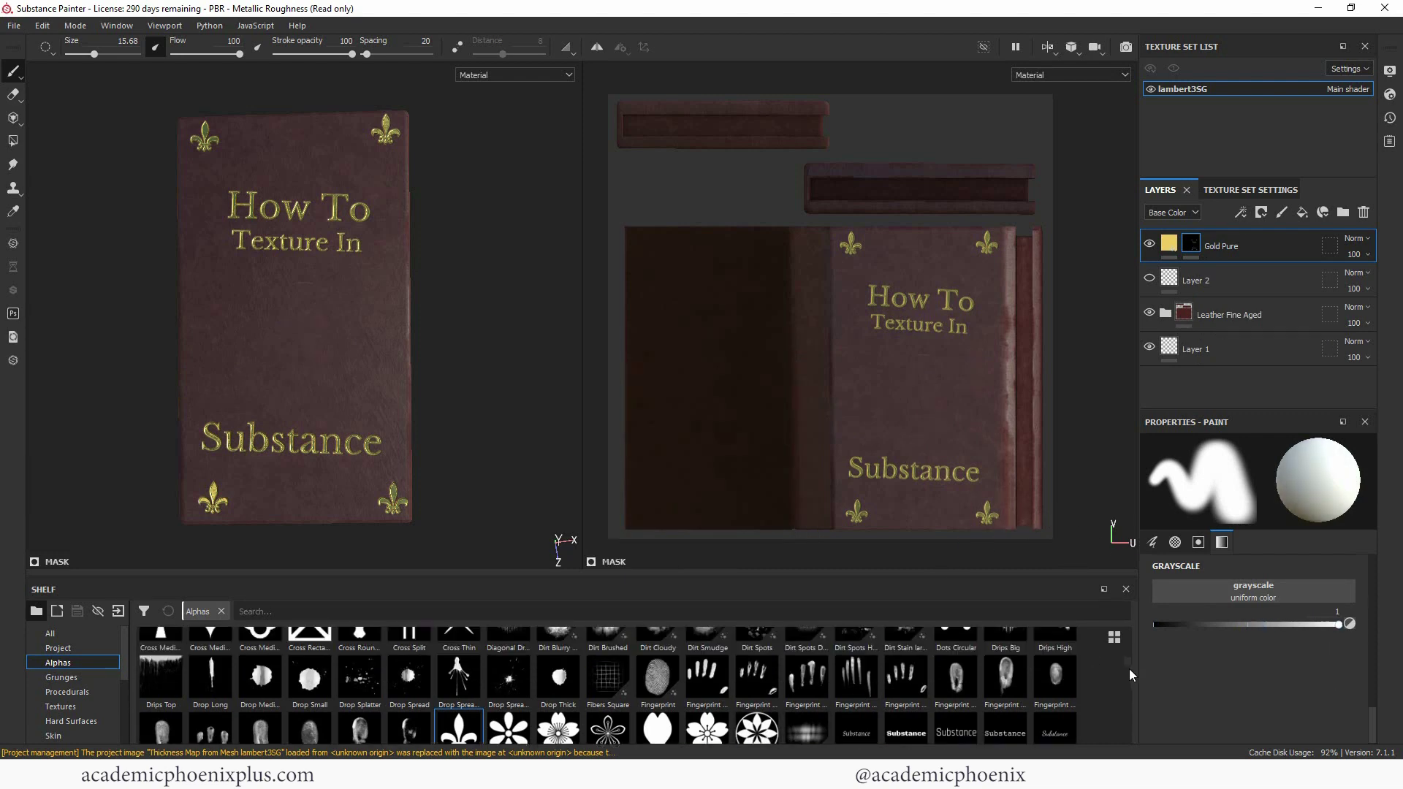
left_click_drag(1129, 670, 1130, 677)
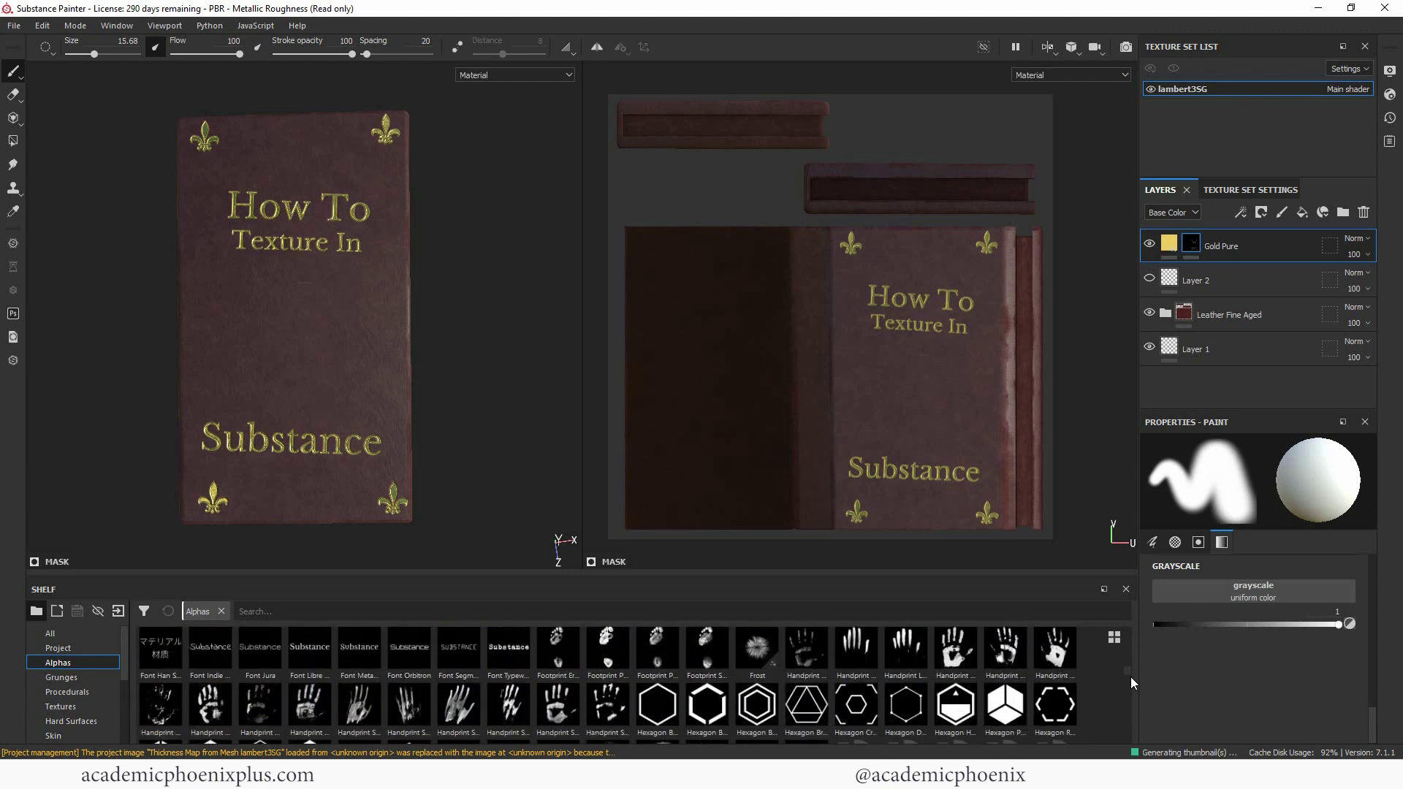
left_click(460, 707)
Step: Enlarge the brush to size 60.14 and stamp the gold handprint centered between "Texture In" and "Substance"
key("bracketright")
key("bracketright")
key("bracketright")
key("bracketright")
key("bracketright")
key("bracketright")
key("bracketright")
key("bracketright")
key("bracketright")
key("bracketright")
key("bracketright")
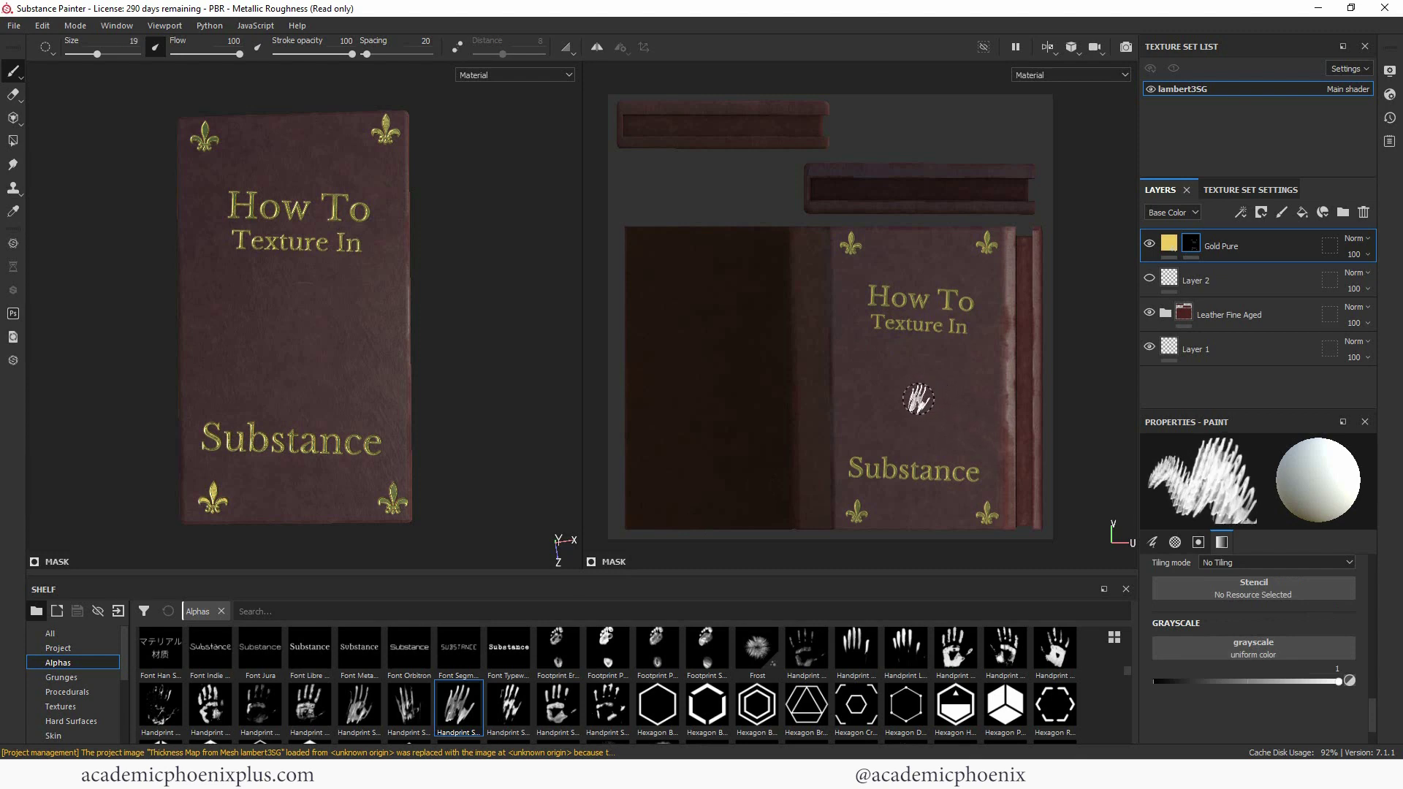
key("bracketright")
key("bracketright")
key("bracketright")
key("bracketright")
key("bracketright")
key("bracketright")
key("bracketright")
key("bracketright")
key("bracketright")
key("bracketright")
key("bracketright")
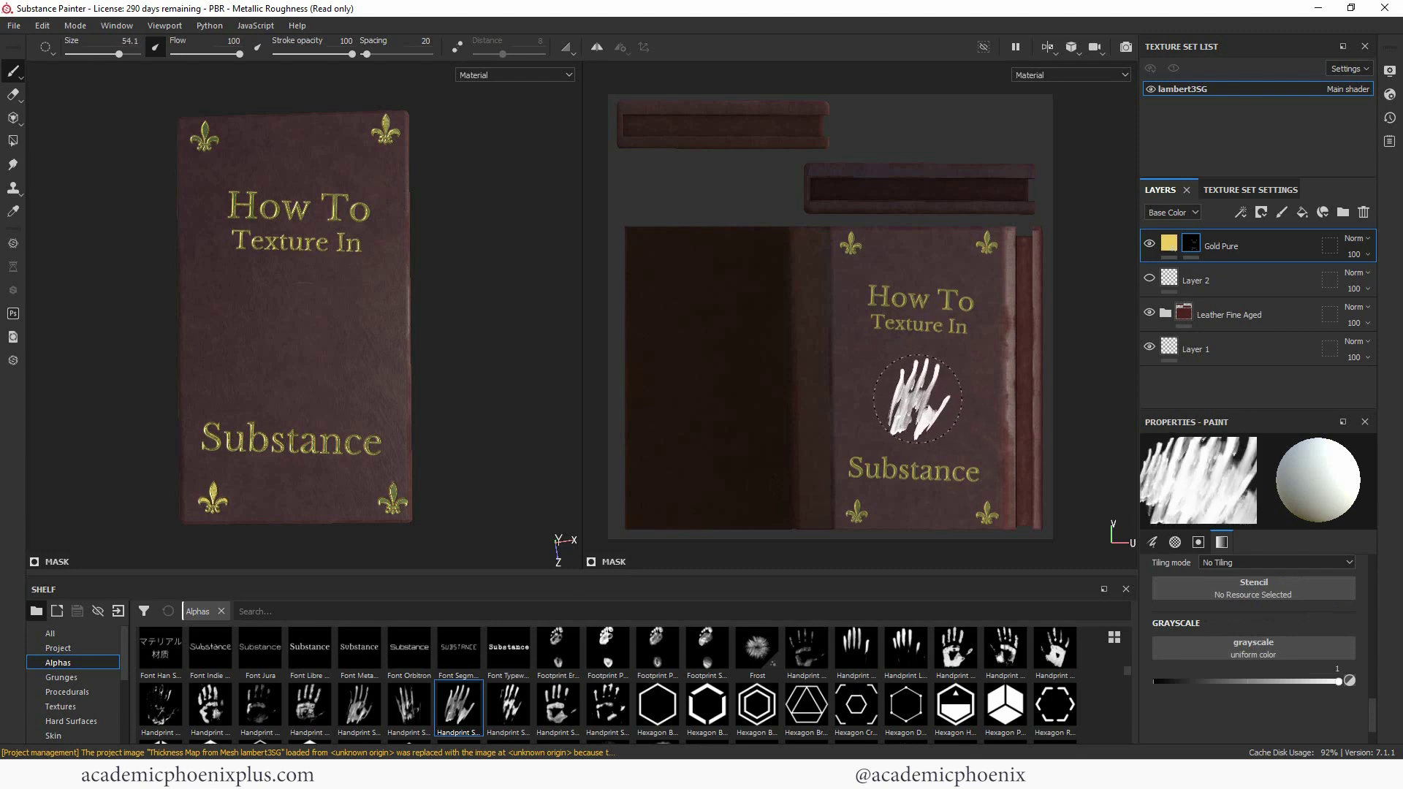
left_click(918, 391)
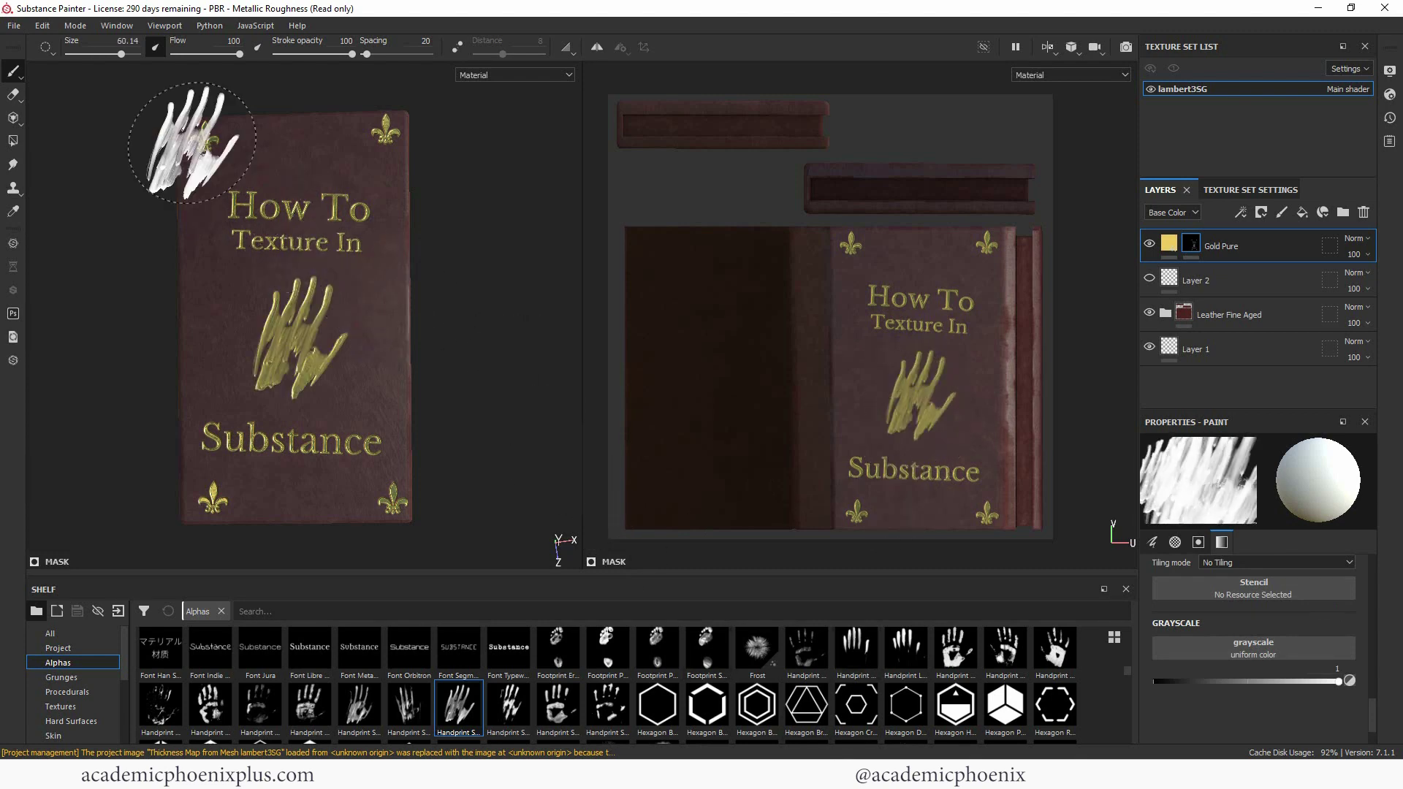
Step: Delete the unused Layer 2 and Layer 1, and reselect the Gold Pure layer's mask
mouse_move(20, 79)
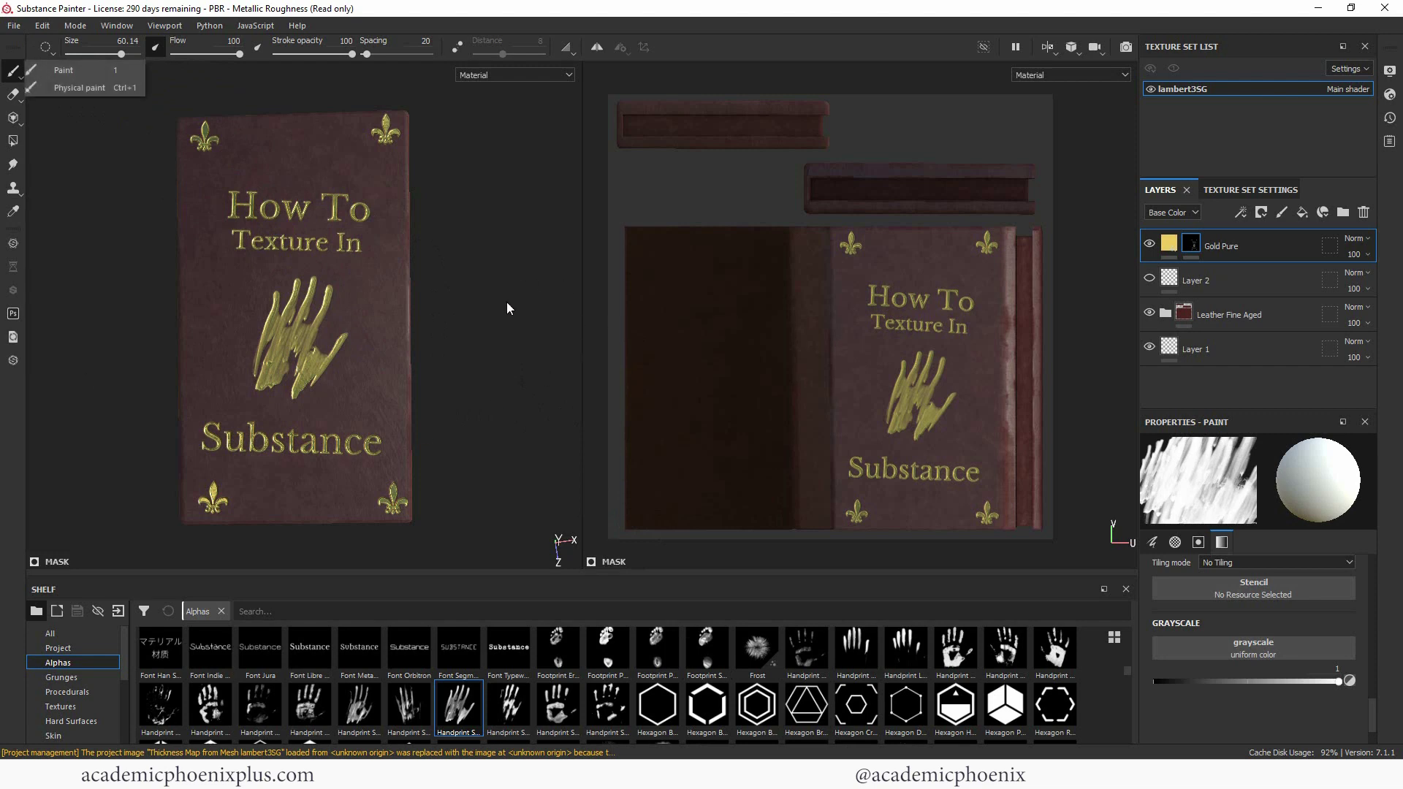
mouse_move(470, 398)
left_mouse_down("alt")
mouse_move(492, 304)
mouse_move(485, 223)
mouse_move(524, 201)
mouse_move(517, 270)
mouse_move(440, 307)
mouse_move(445, 395)
mouse_move(407, 351)
mouse_move(460, 368)
mouse_move(432, 354)
mouse_move(366, 229)
mouse_move(408, 209)
mouse_move(453, 219)
left_mouse_up("alt")
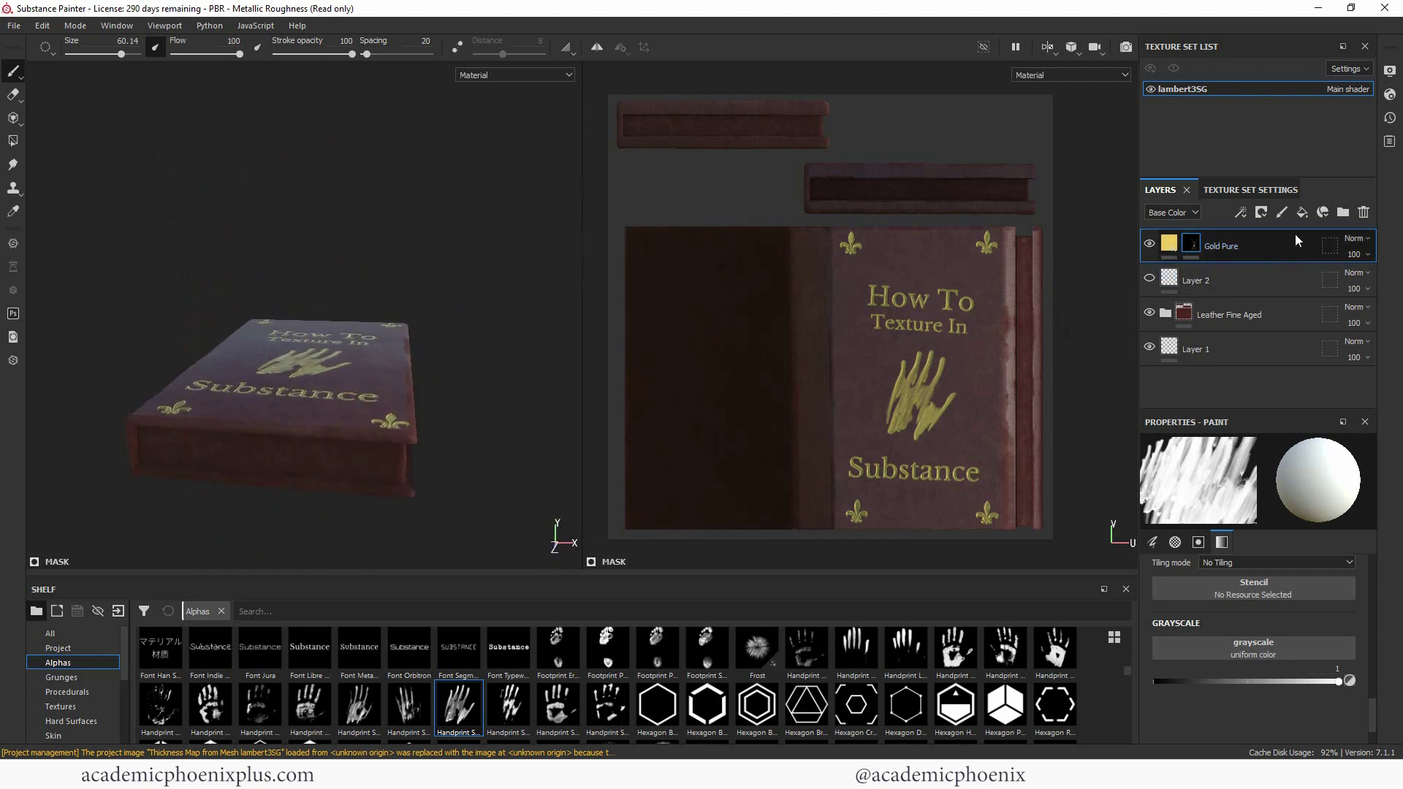
left_click(1253, 282)
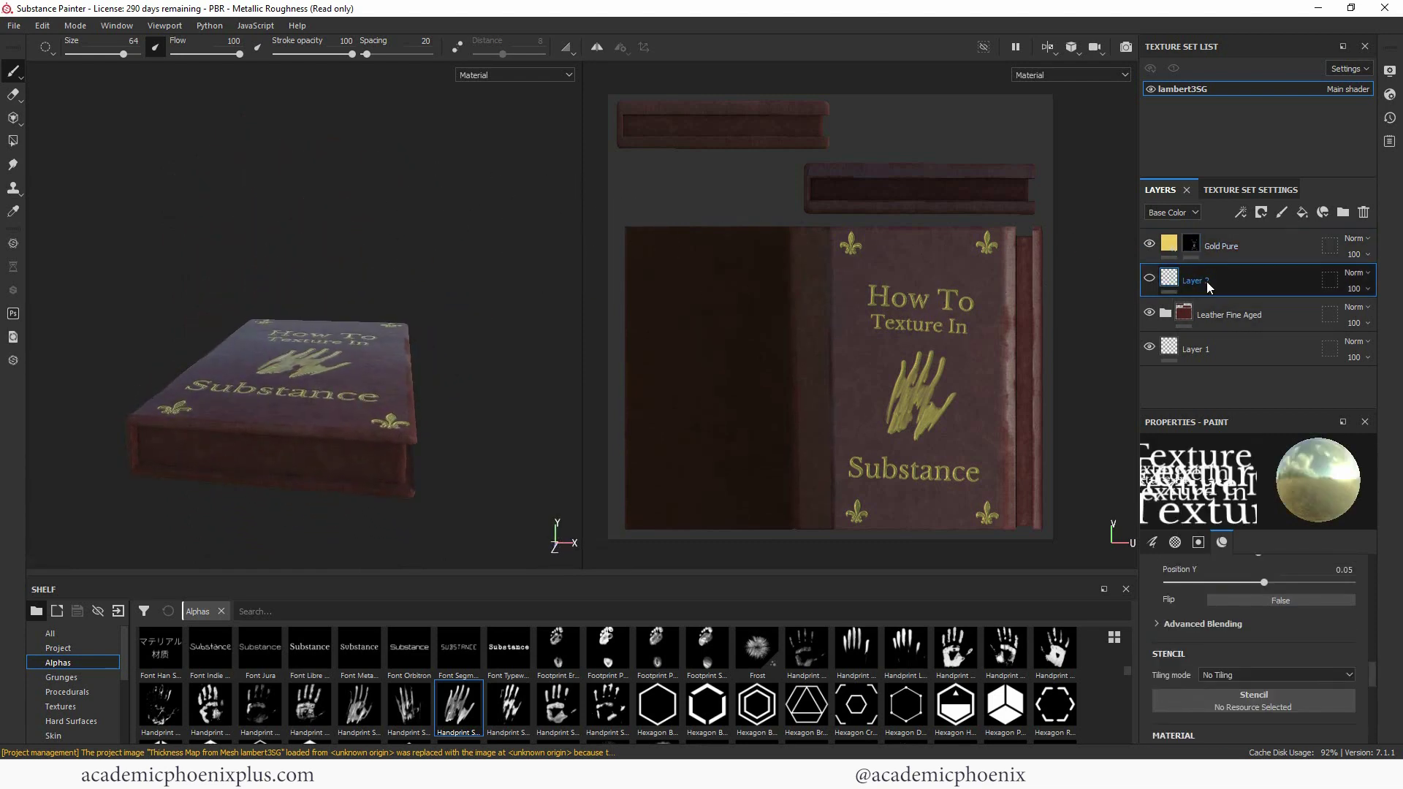
key("Delete")
left_click(1217, 318)
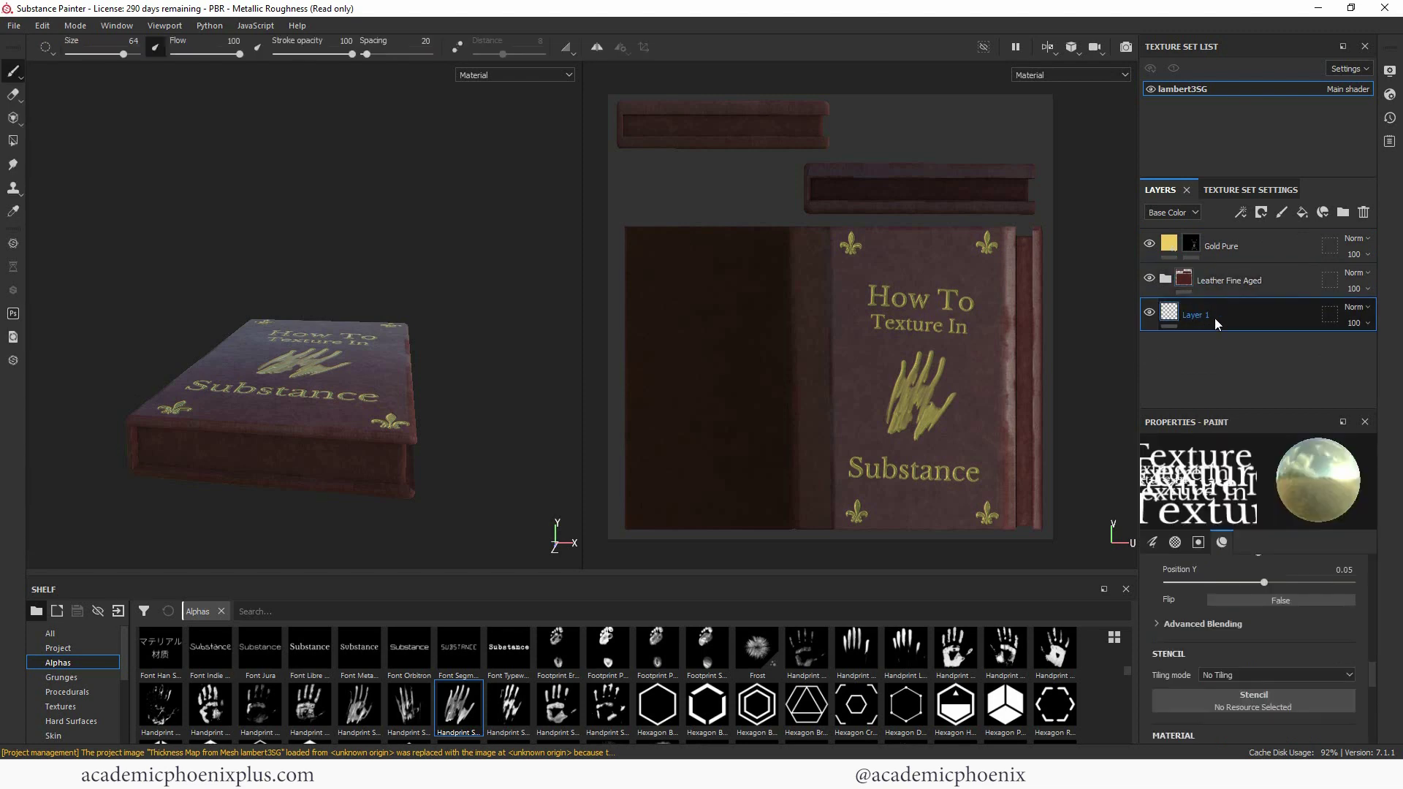
key("Delete")
left_click(1266, 249)
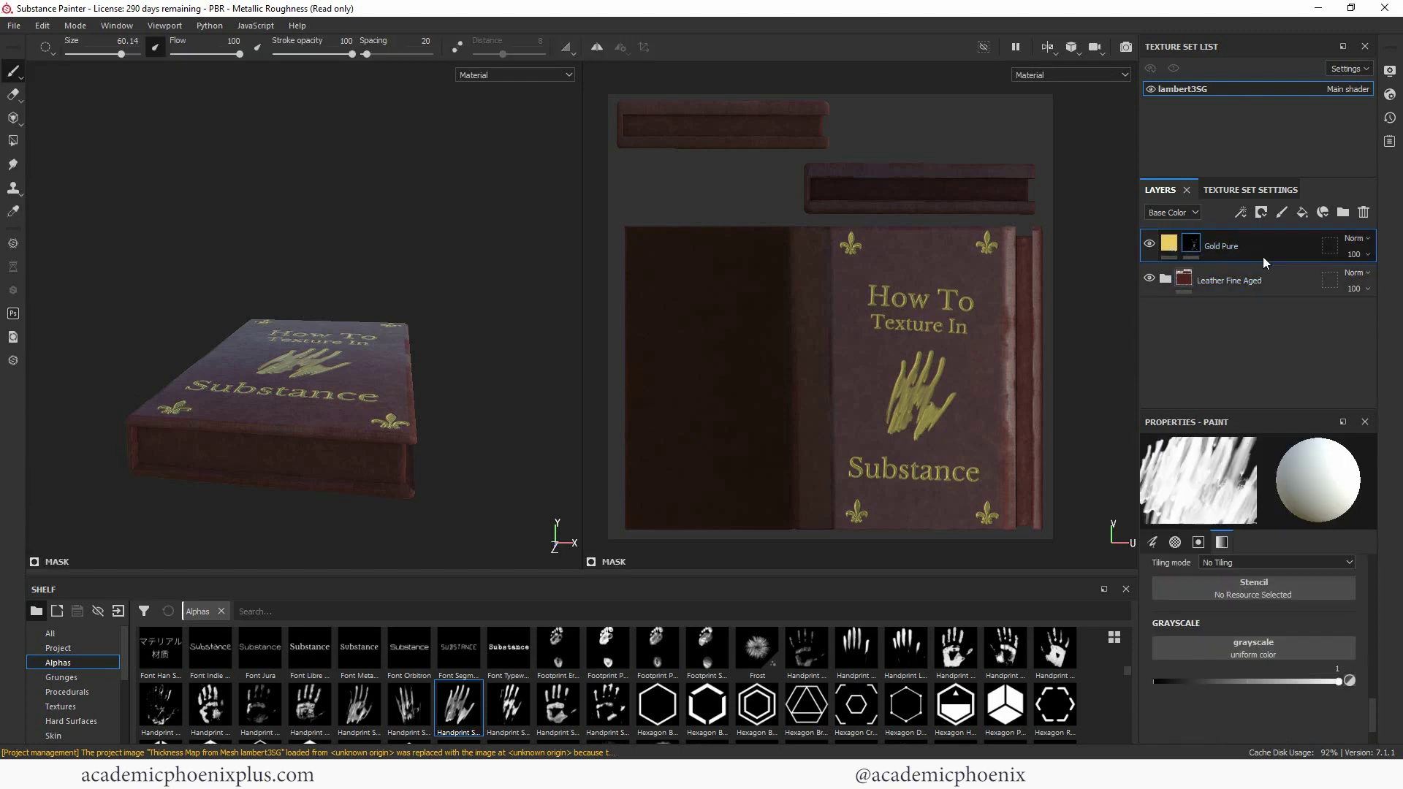
mouse_move(510, 365)
left_mouse_down("alt")
mouse_move(479, 335)
mouse_move(502, 407)
mouse_move(510, 335)
mouse_move(307, 360)
mouse_move(562, 348)
mouse_move(549, 372)
left_mouse_up("alt")
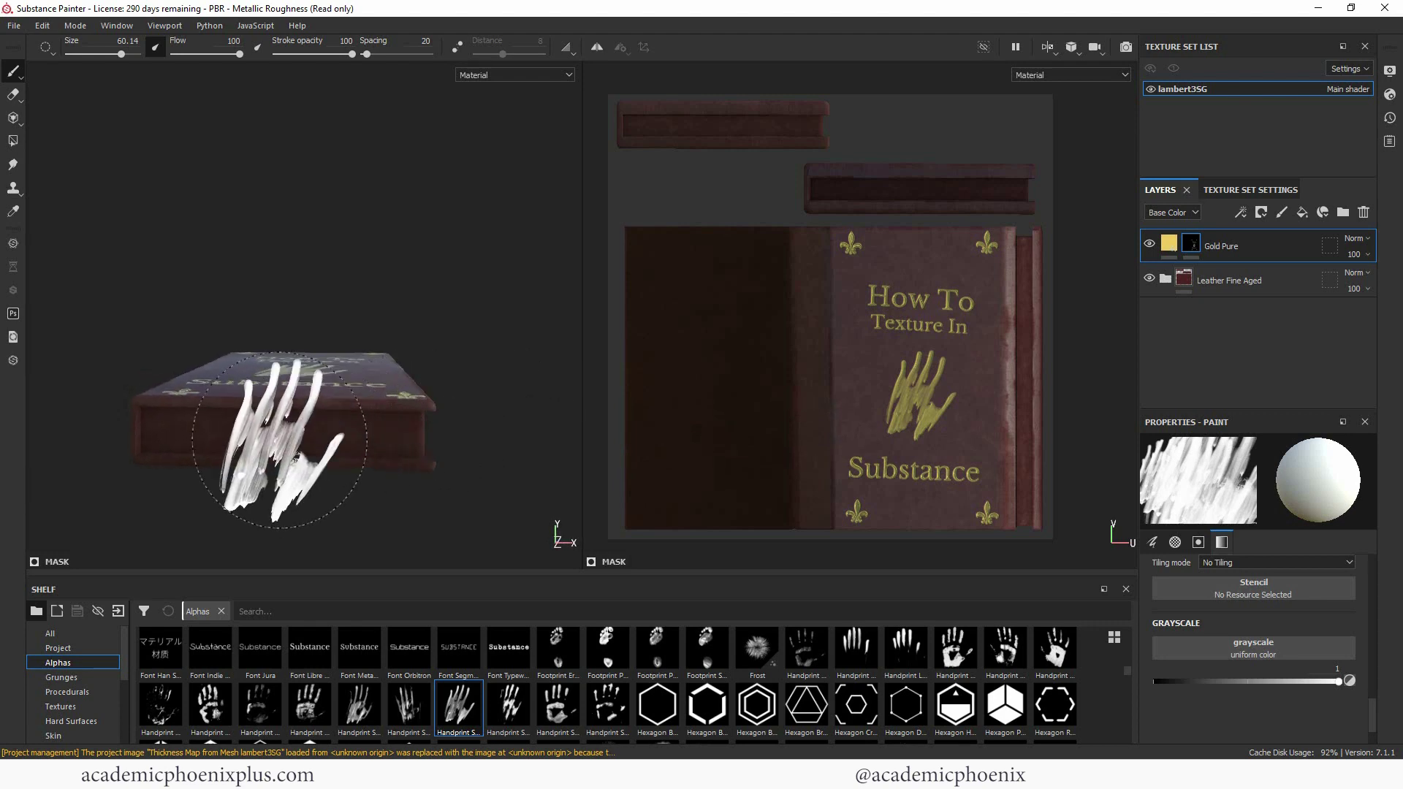